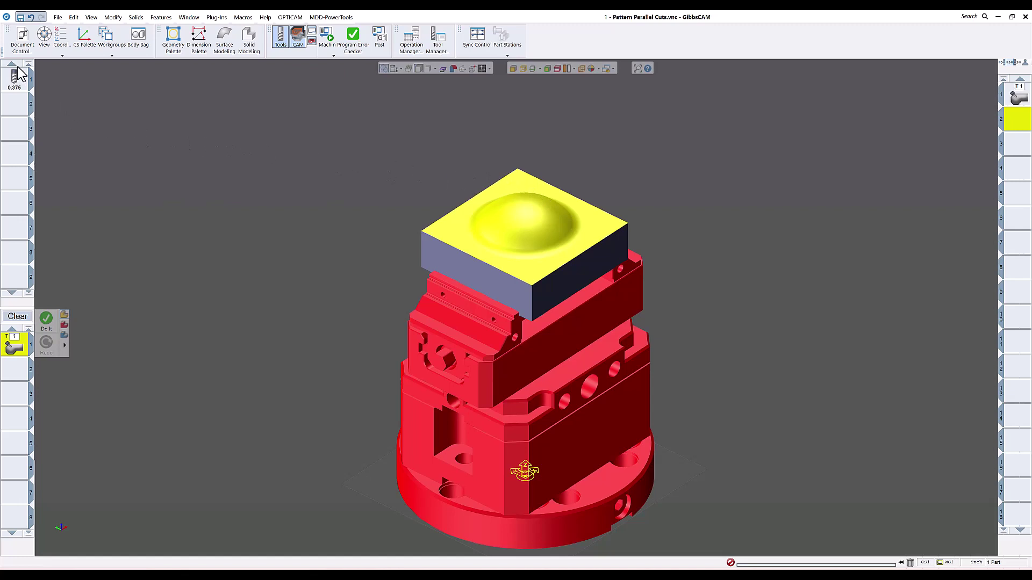
- Review the machine, material and stock settings in the part's document setup
left_click(21, 42)
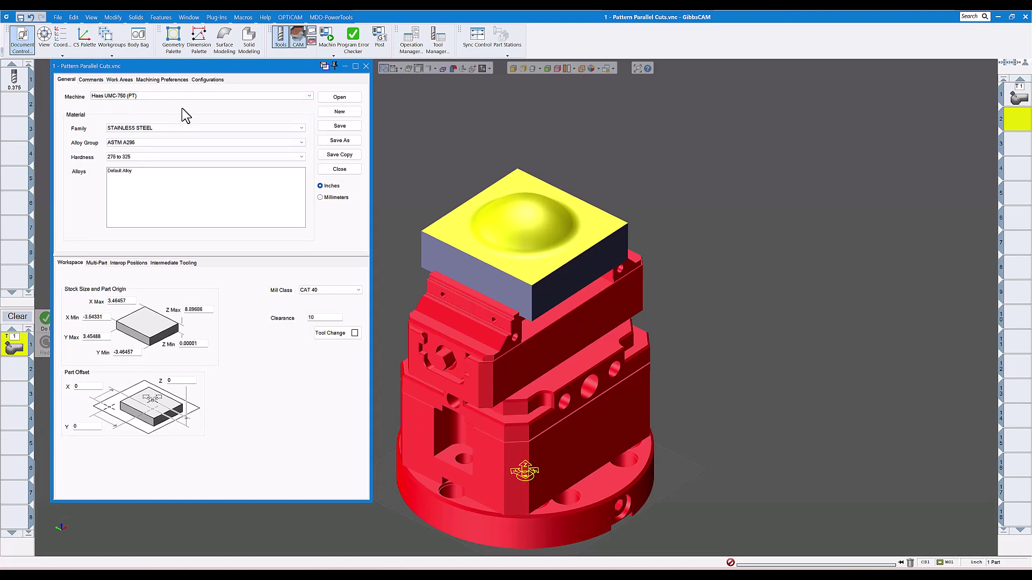
left_click(366, 67)
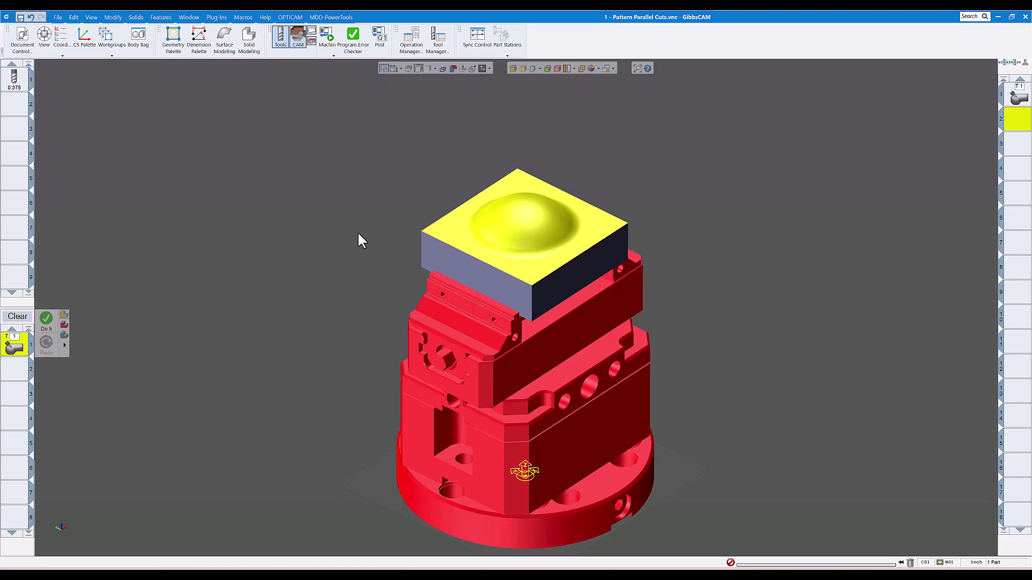
- Open the existing 5-axis operation's parameters and inspect its toolpath over the domed block
left_click(1020, 98)
double_click(1020, 99)
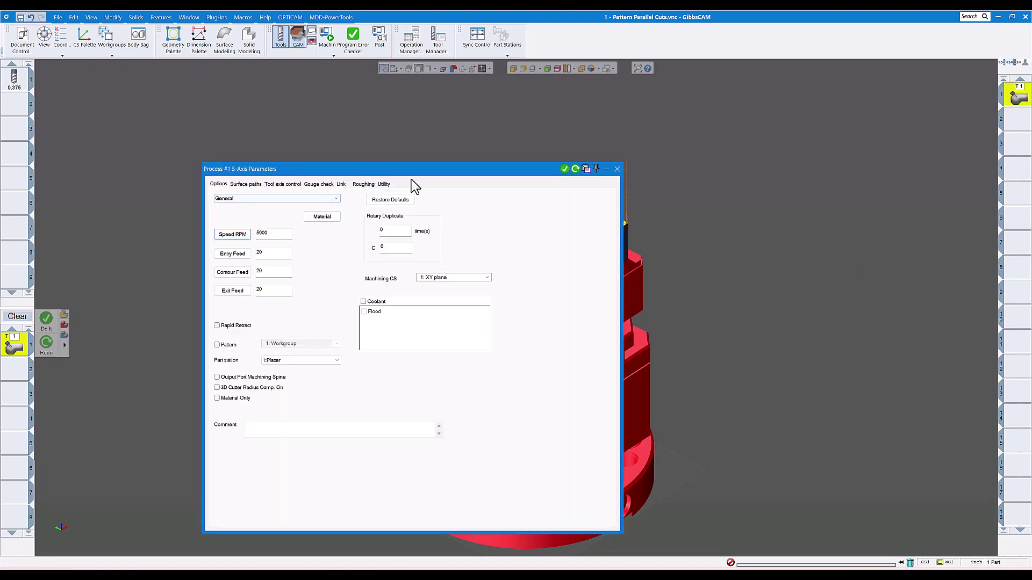
left_click_drag(425, 171, 797, 121)
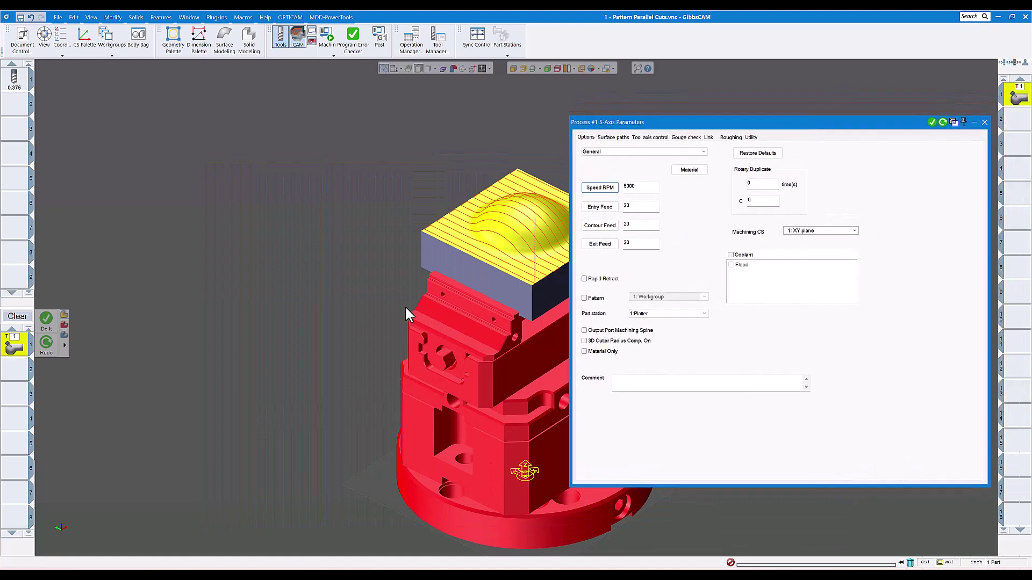
middle_click_drag(373, 325, 150, 263)
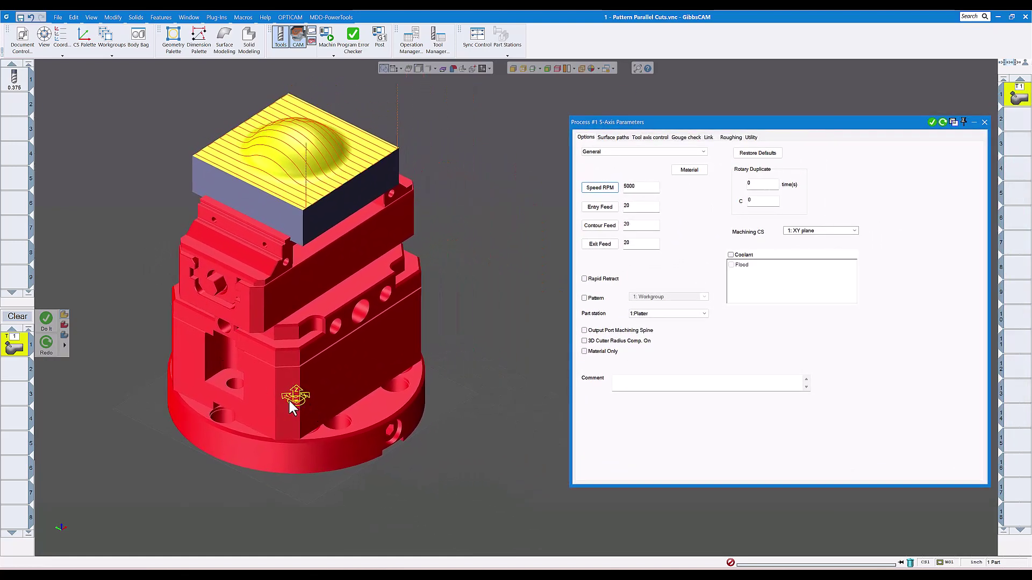
middle_click_drag(358, 447, 538, 282)
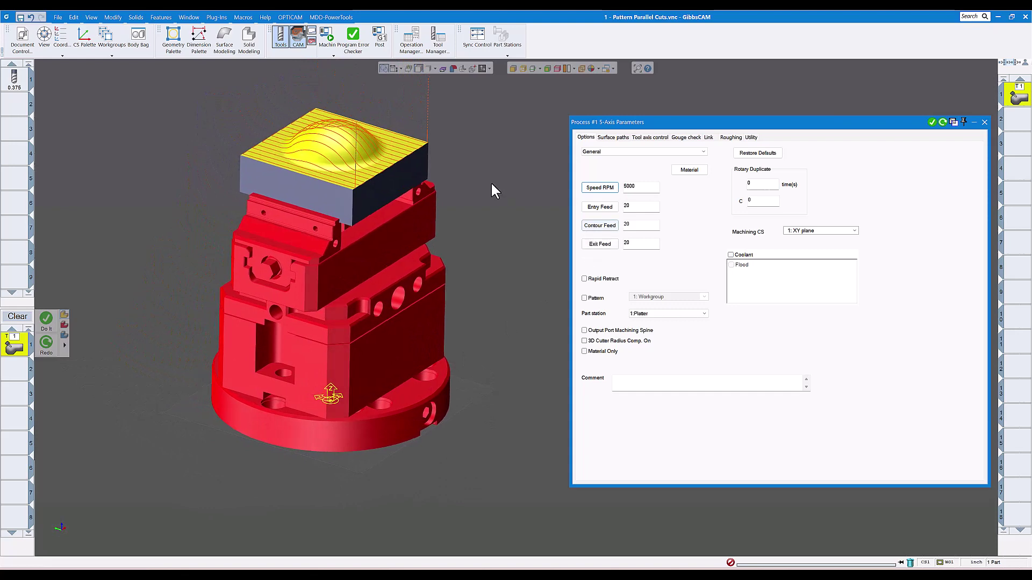
middle_click_drag(491, 181, 430, 168)
- Check the document's clearance and part origin settings against the toolpath on the fixtured part
left_click(25, 39)
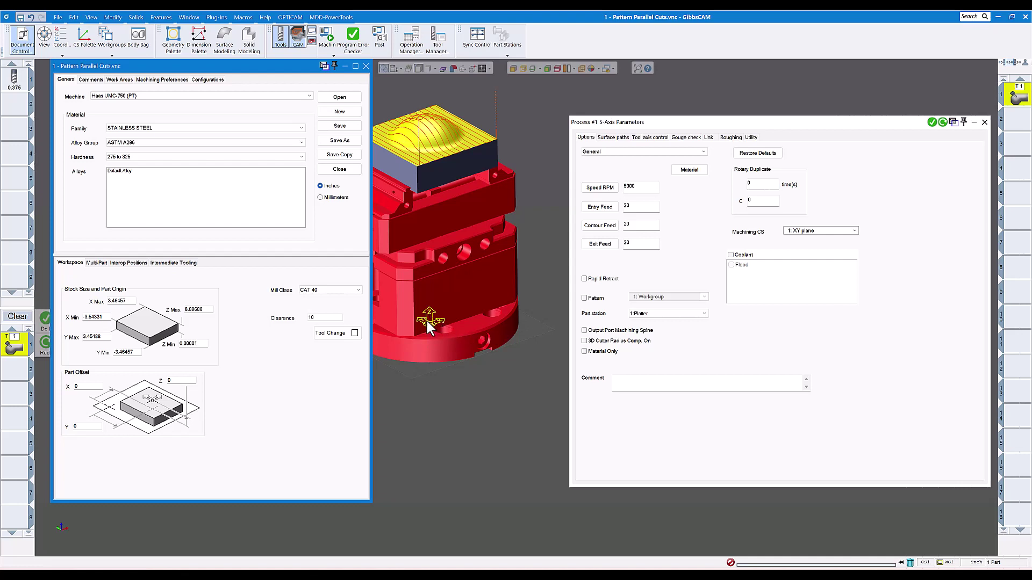
mouse_move(426, 318)
middle_mouse_down()
mouse_move(455, 208)
mouse_move(453, 147)
mouse_move(323, 359)
mouse_move(298, 360)
mouse_move(458, 310)
mouse_move(458, 301)
mouse_move(415, 310)
middle_mouse_up()
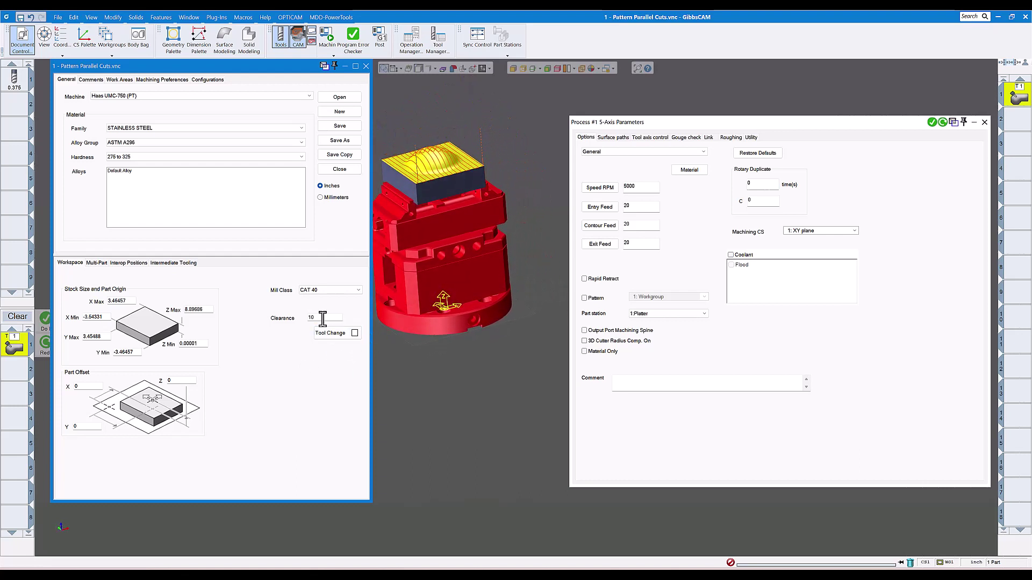
middle_click_drag(324, 318, 379, 133)
left_click(367, 66)
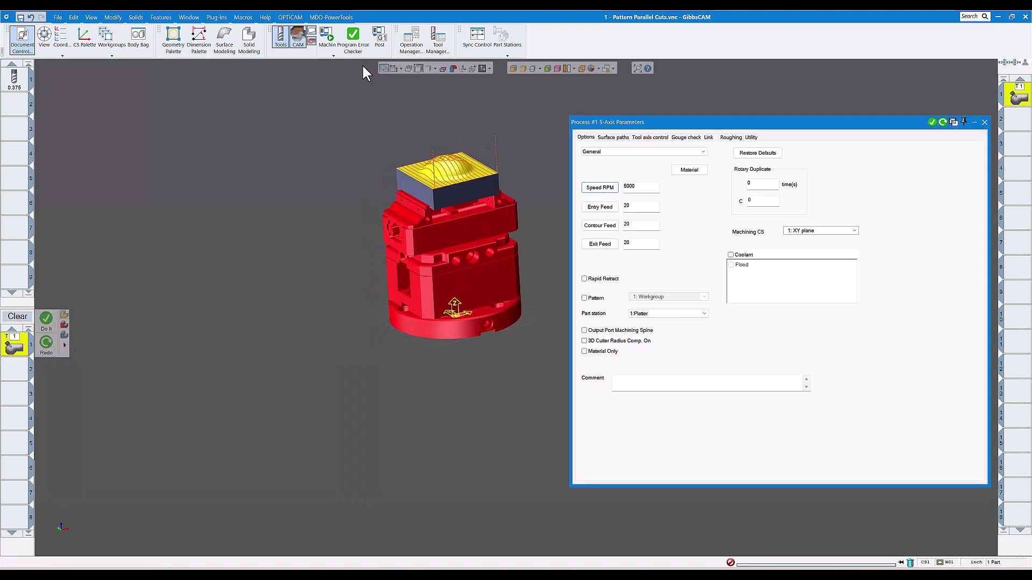
- Review the 5-axis process's general options, including the available process types with General selected and the part station choices
left_click_drag(848, 124, 631, 126)
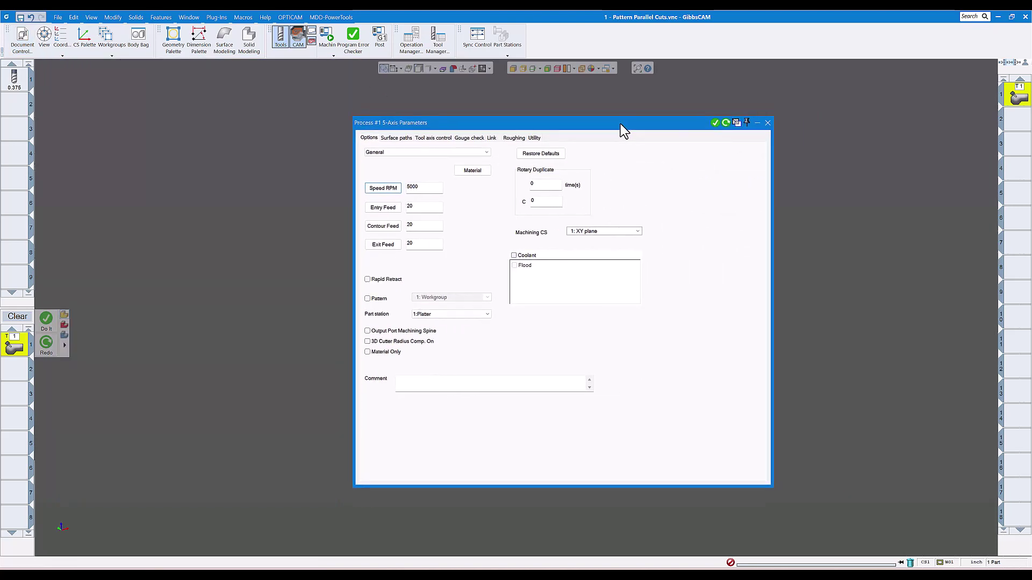
left_click(370, 139)
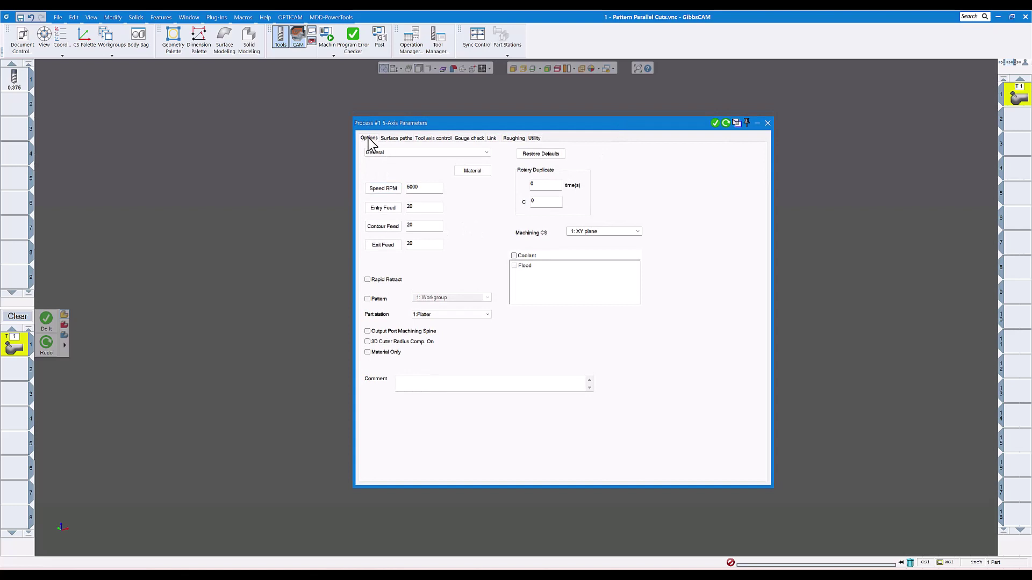
left_click(385, 153)
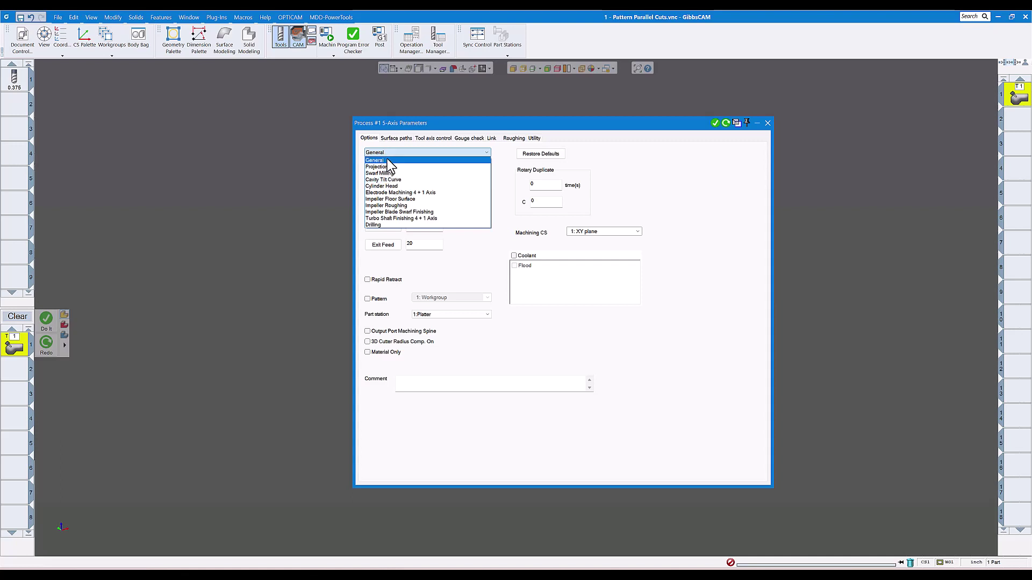
left_click(390, 161)
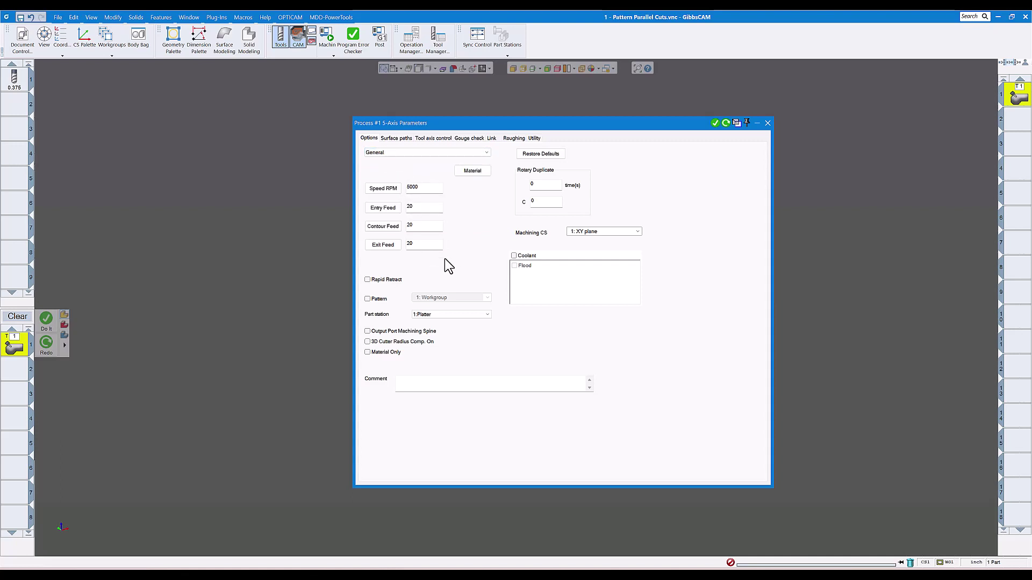
left_click(484, 315)
left_click(540, 323)
- Review the surface path settings, including the calculation methods available besides Surfaces
left_click(401, 138)
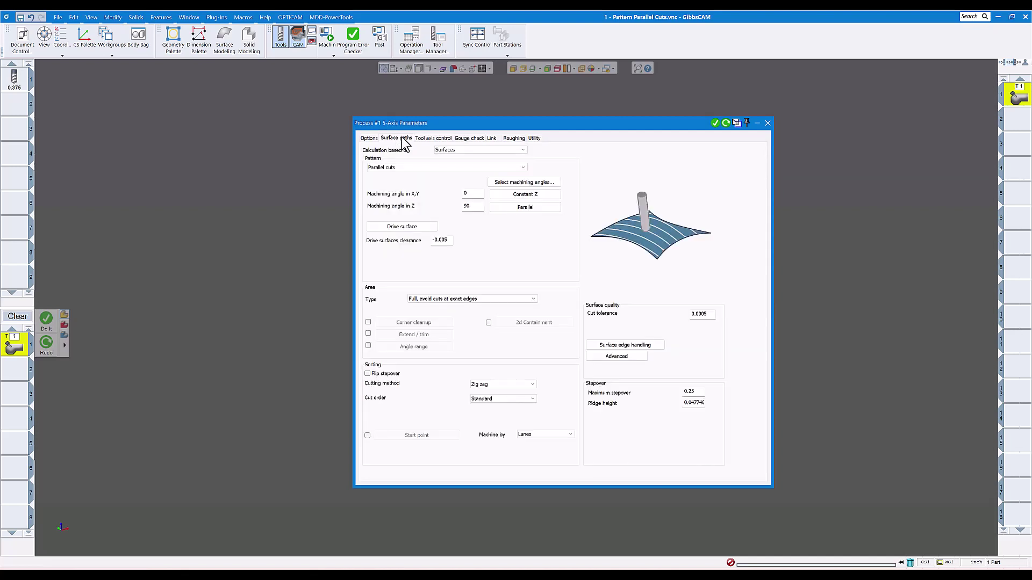
left_click(455, 152)
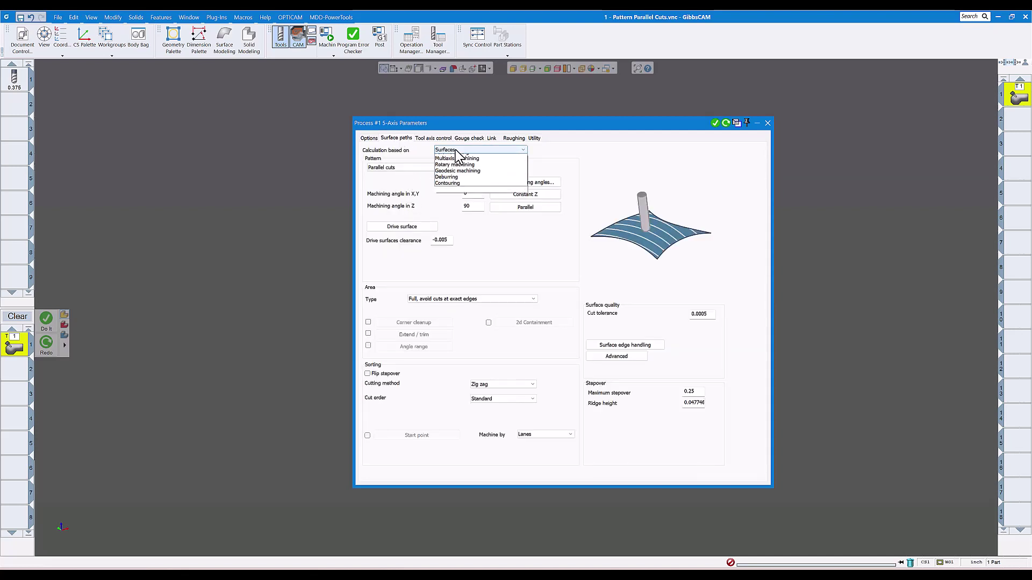
left_click(456, 157)
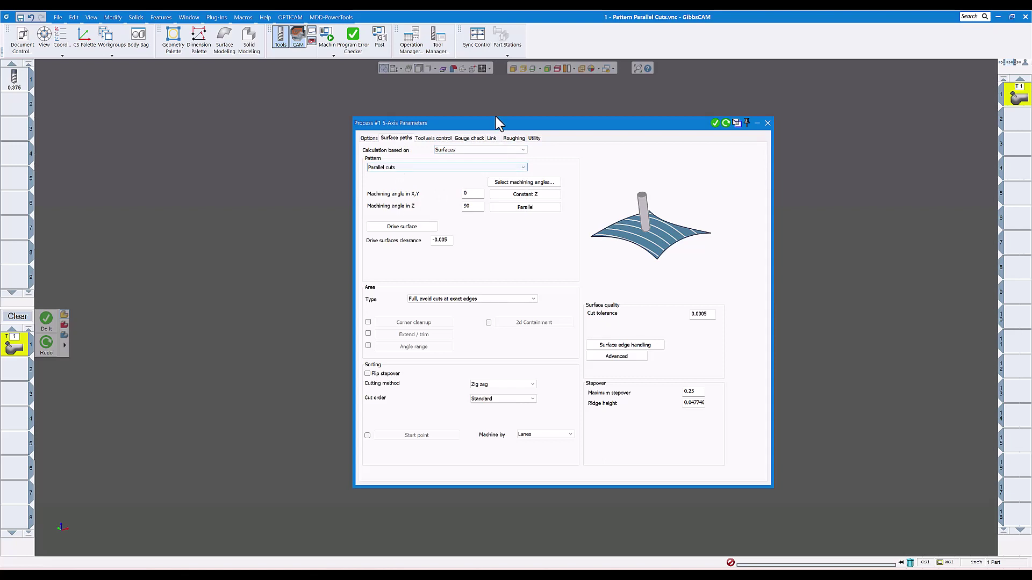
- Set the parallel cuts' machining angle in X,Y to 90 and recalculate the toolpath with the part in view
left_click_drag(499, 126, 293, 146)
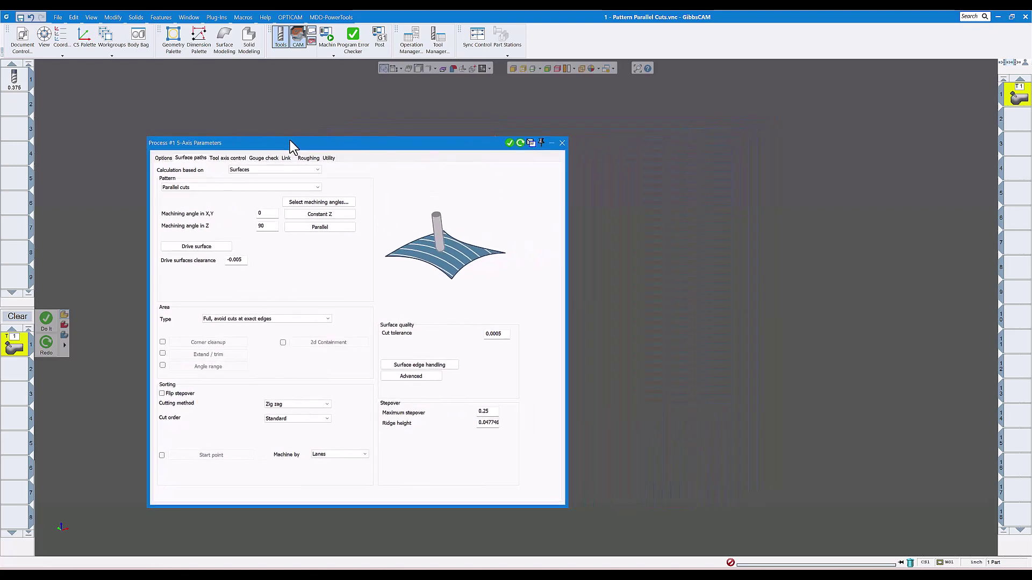
left_click(266, 213)
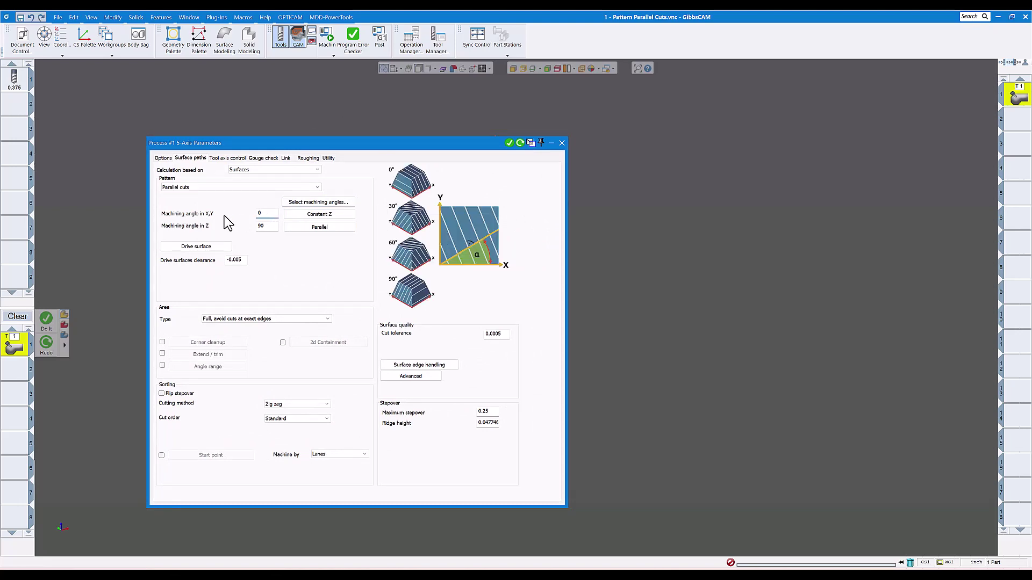
double_click(266, 215)
left_click_drag(326, 147, 244, 143)
middle_click_drag(590, 264, 770, 259)
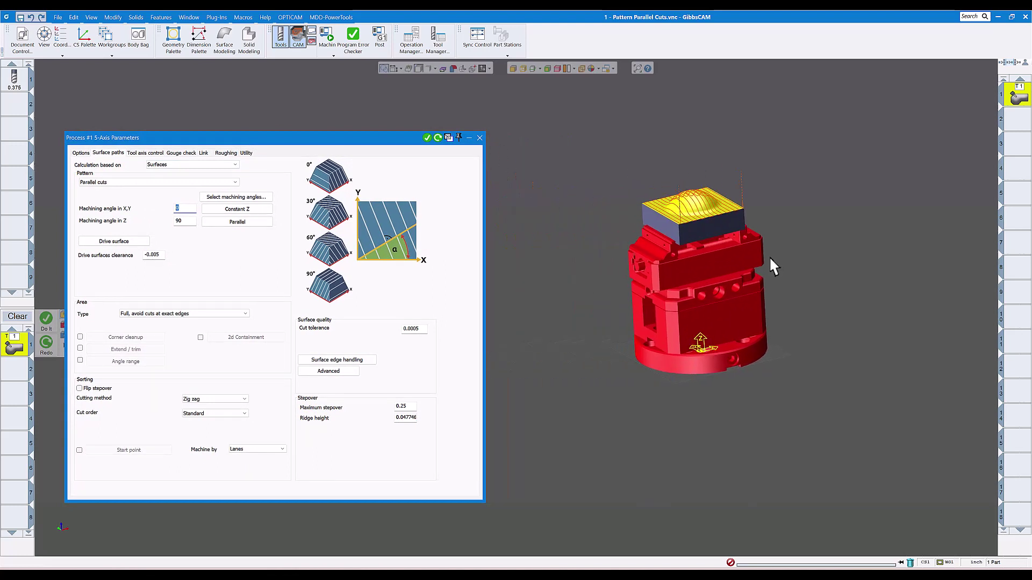
left_click(73, 548)
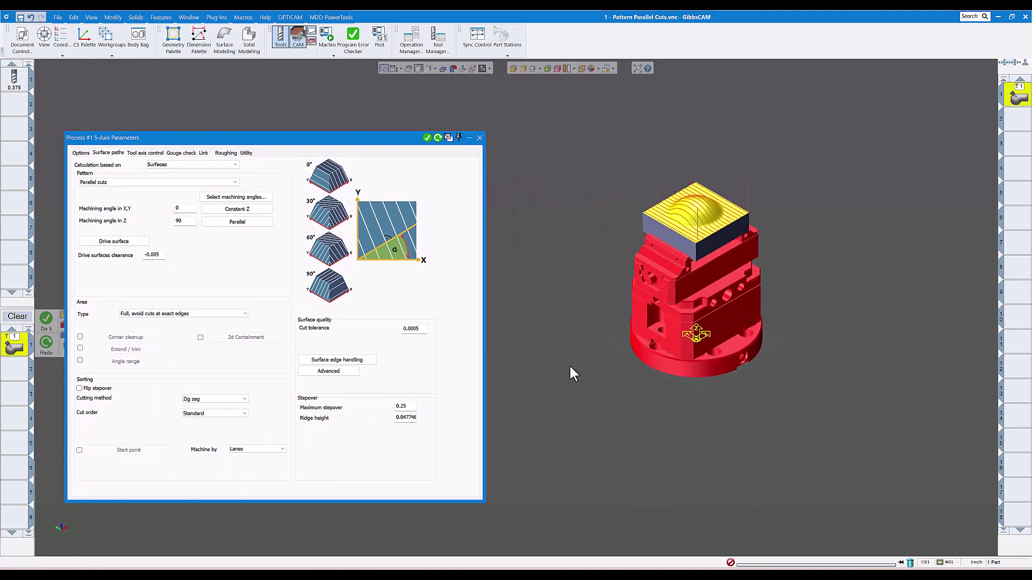
scroll(757, 255, "up", 2)
scroll(717, 244, "up", 1)
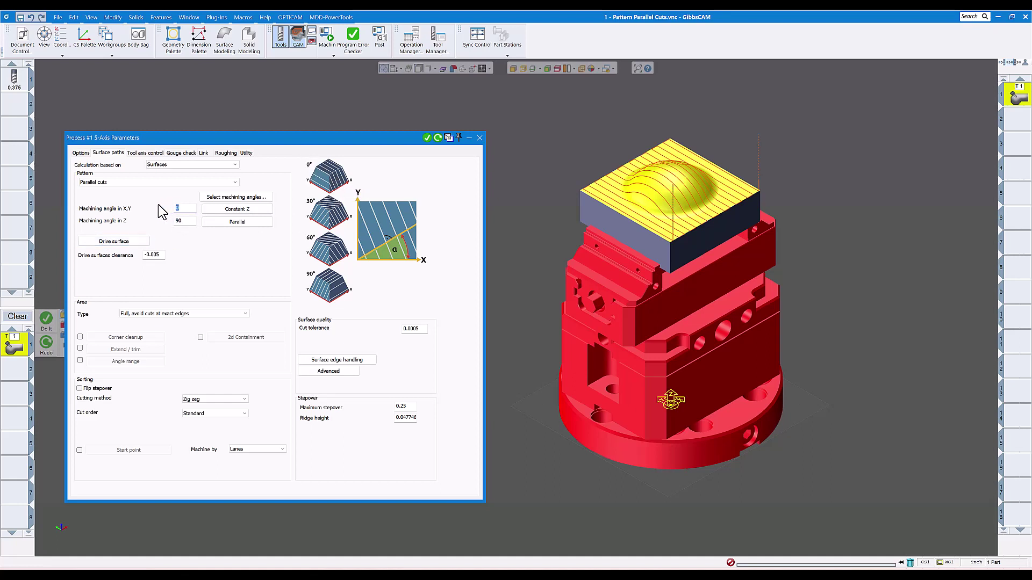
left_click(438, 137)
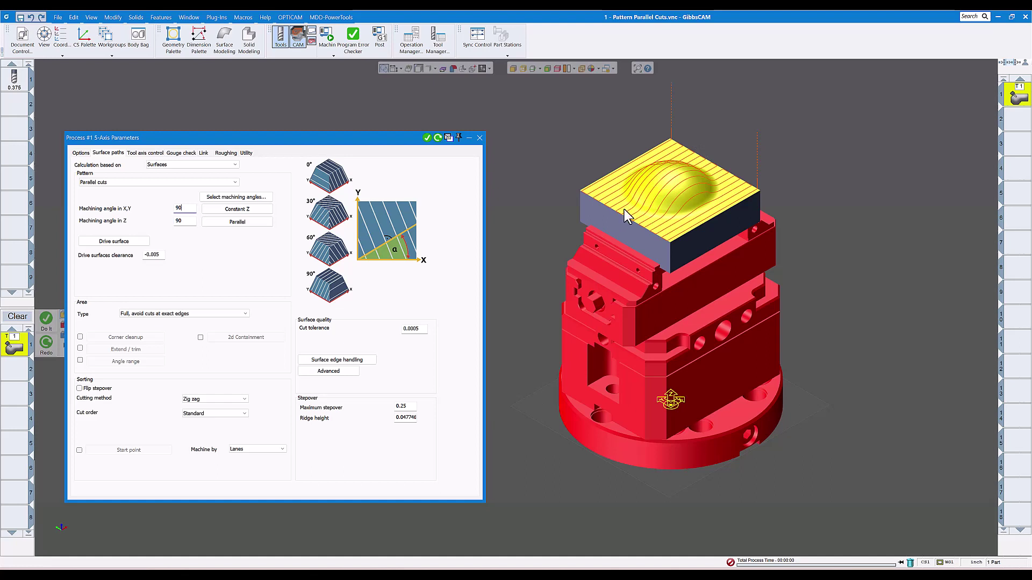
- Set the machining angle in X,Y to 0 and recalculate the toolpath
double_click(180, 208)
type("0")
left_click(438, 138)
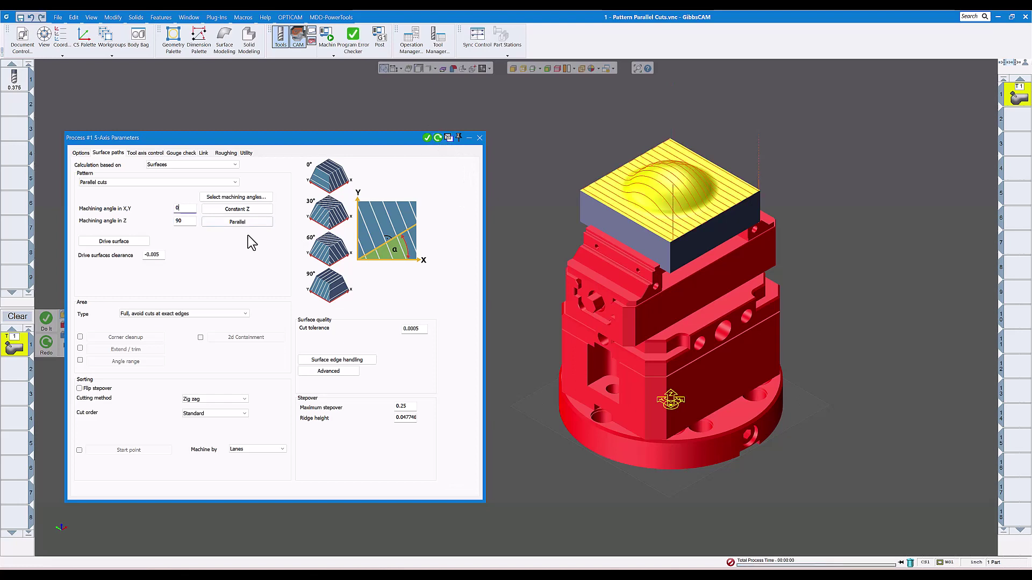
- Check the machining angle in Z and the cutting method options for the parallel cuts
left_click(186, 222)
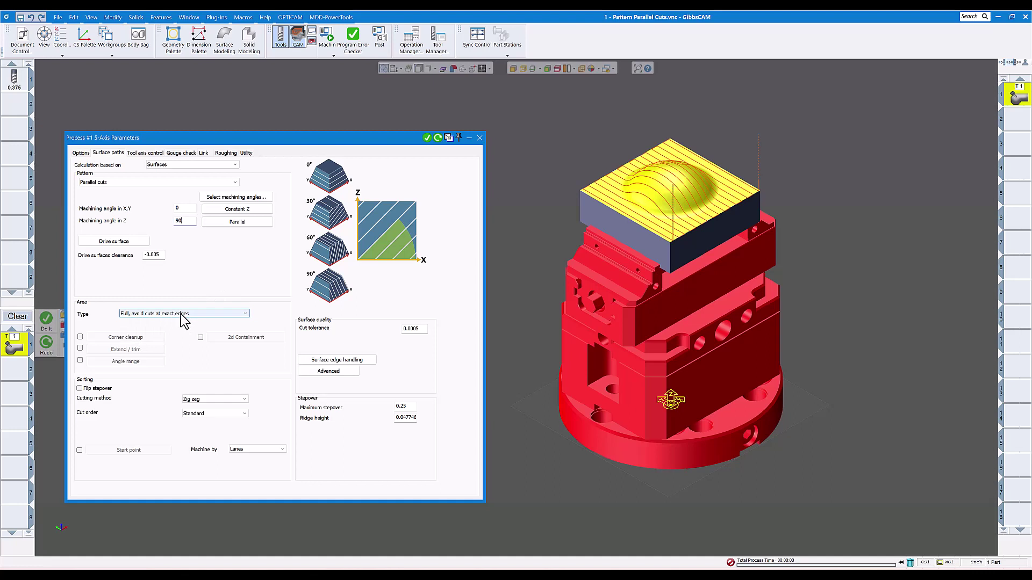
left_click(204, 400)
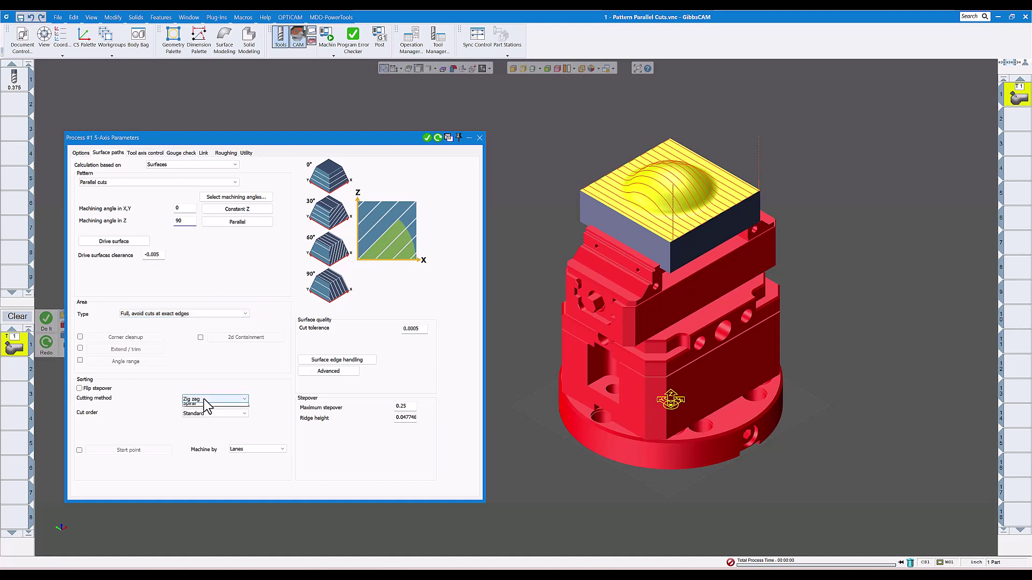
left_click(207, 370)
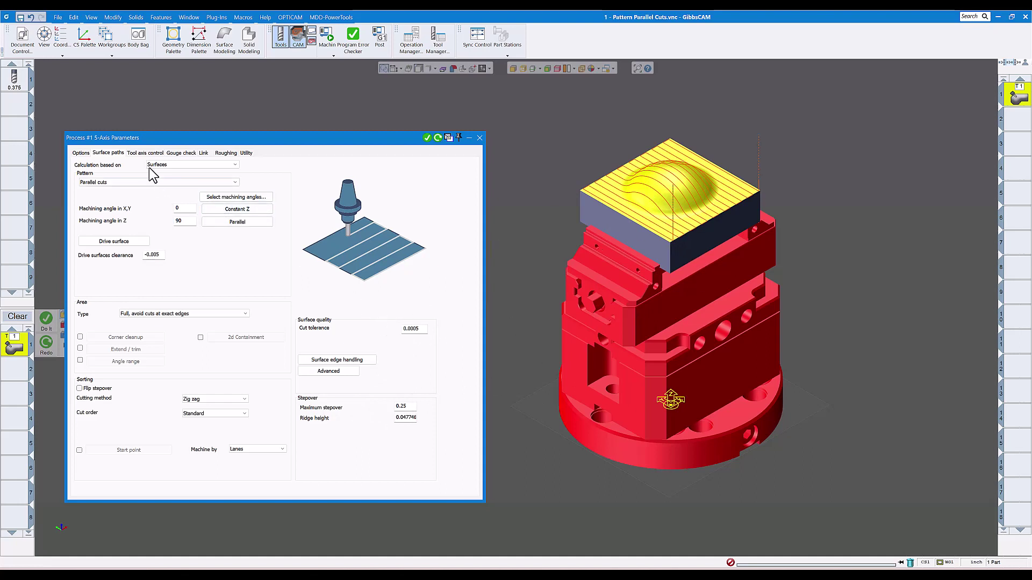
- Review the tool axis control settings: tilting relative to the cutting direction, lead angle and side tilt angle
left_click(140, 153)
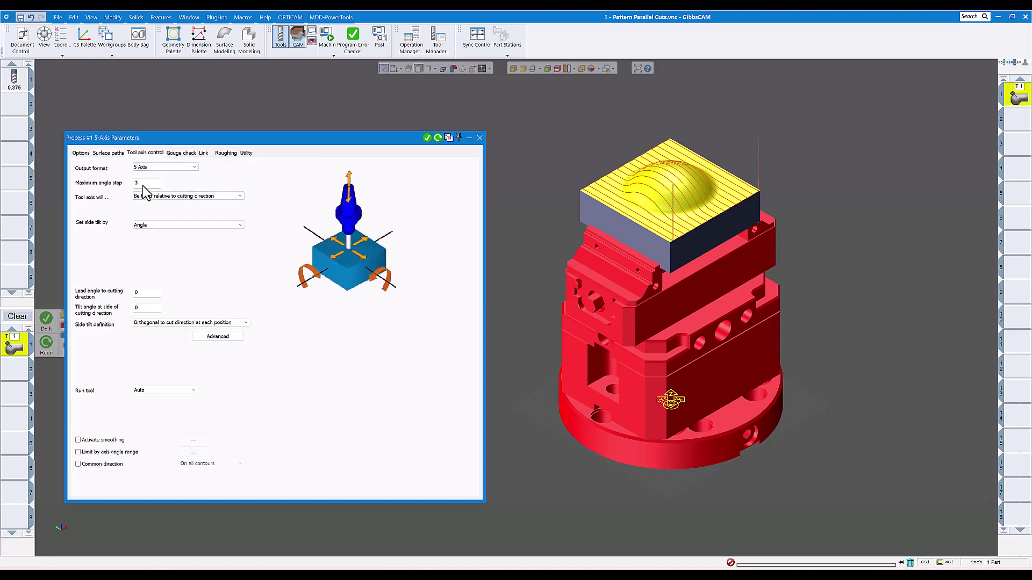
left_click(197, 198)
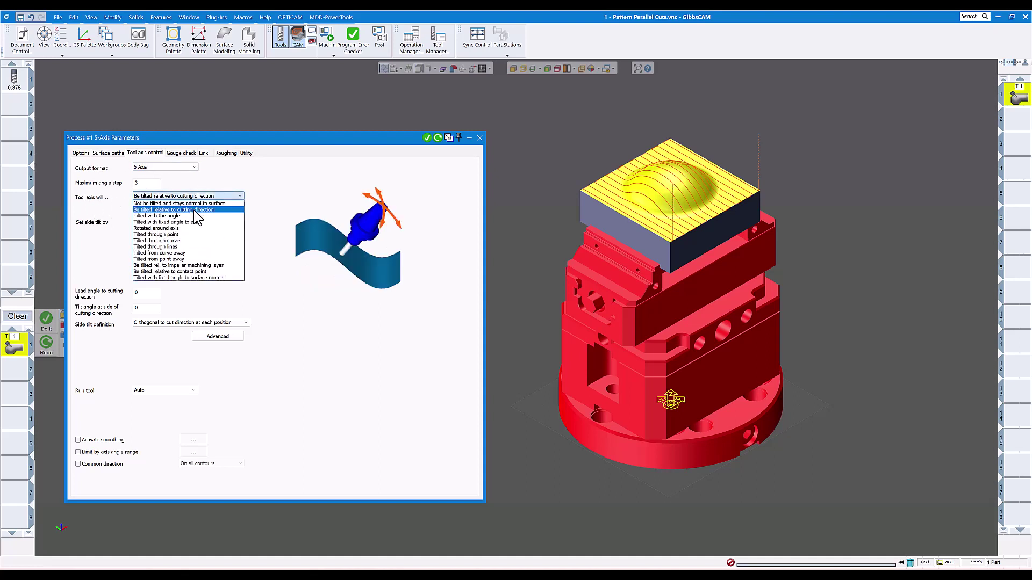
left_click(194, 211)
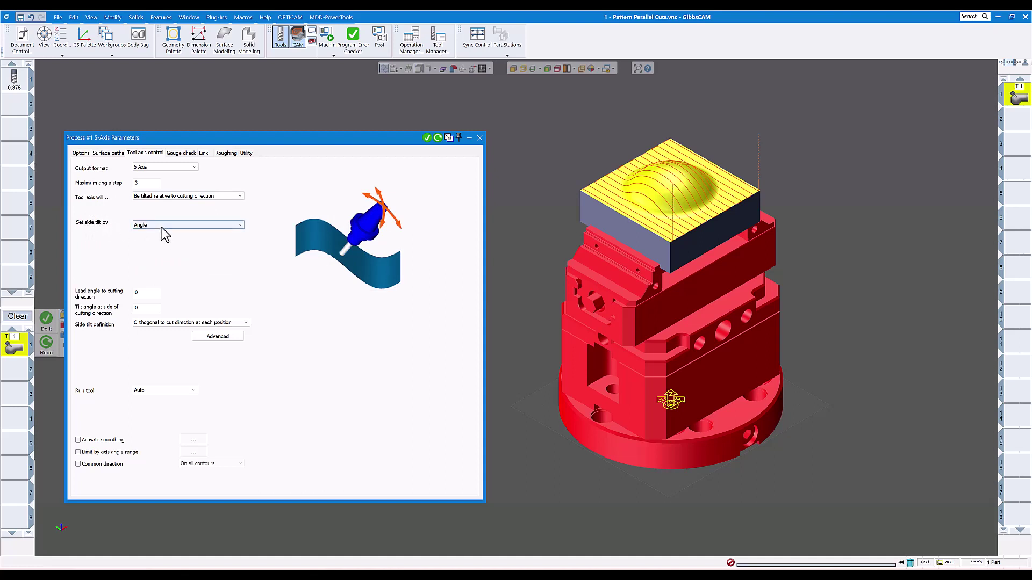
left_click(143, 293)
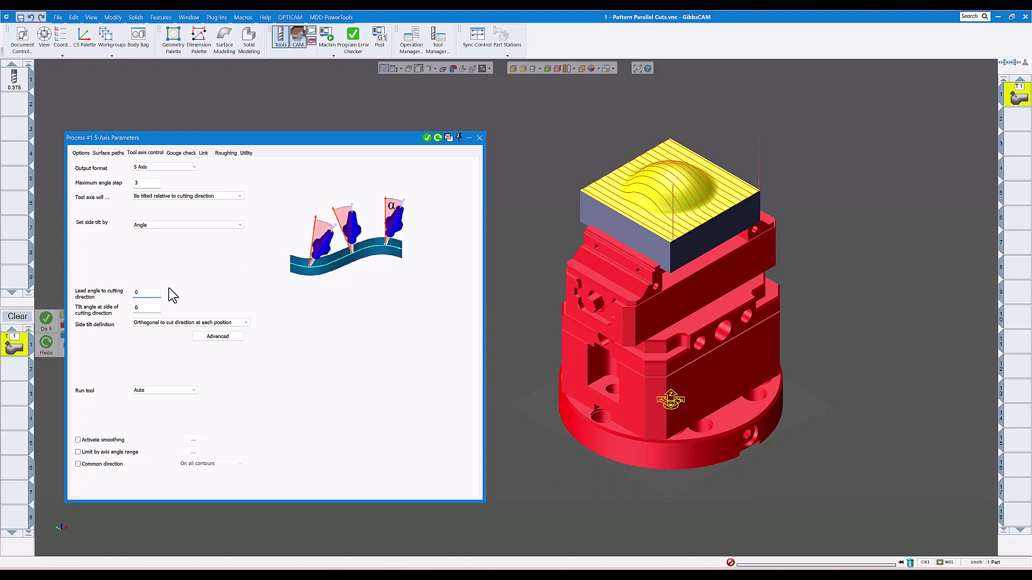
left_click(143, 308)
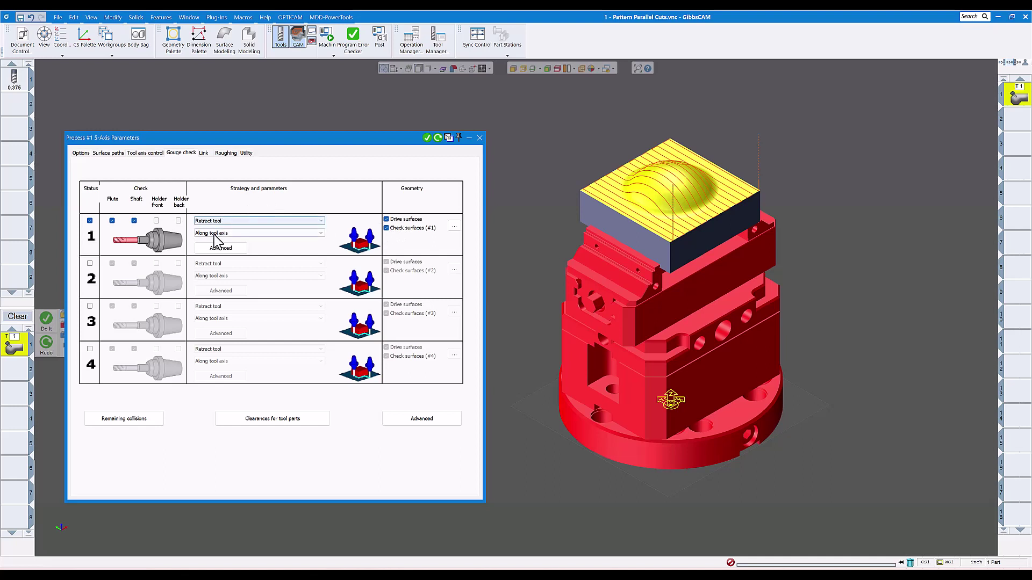
- Enable Use Lead-In for the first entry and Use Lead-Out for the last exit, then recalculate the toolpath
left_click(204, 154)
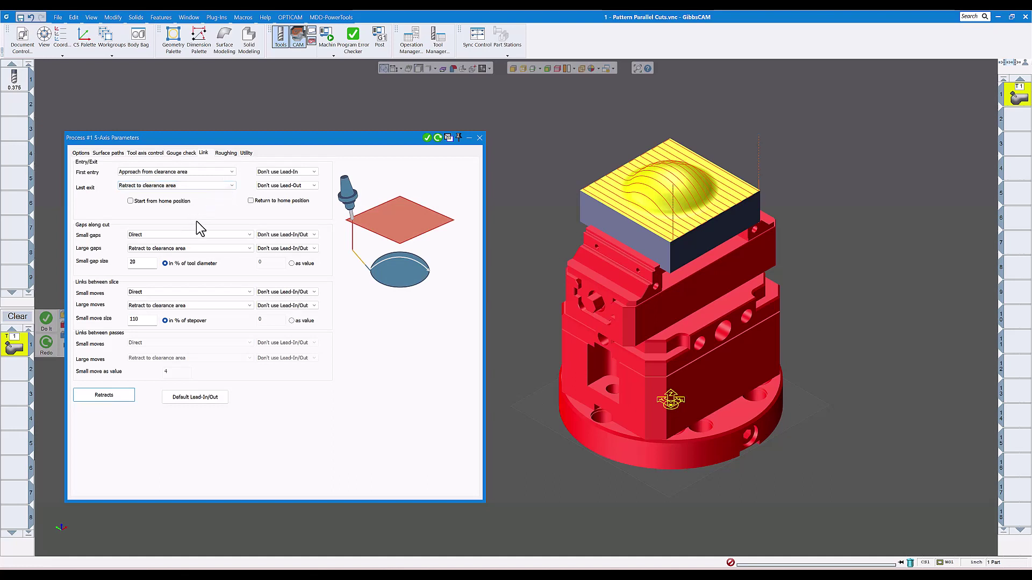
left_click(314, 172)
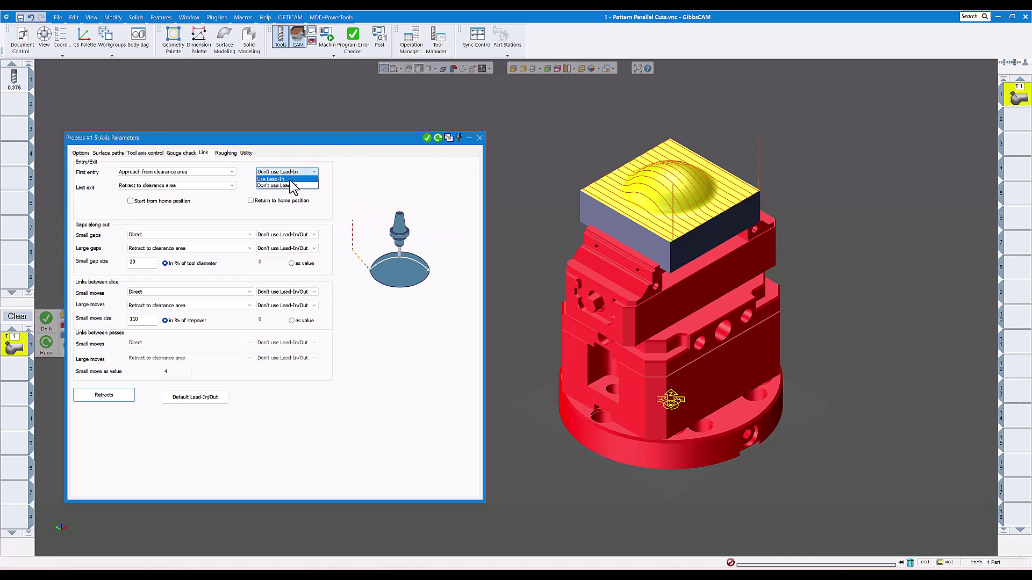
left_click(291, 179)
left_click(288, 185)
left_click(274, 193)
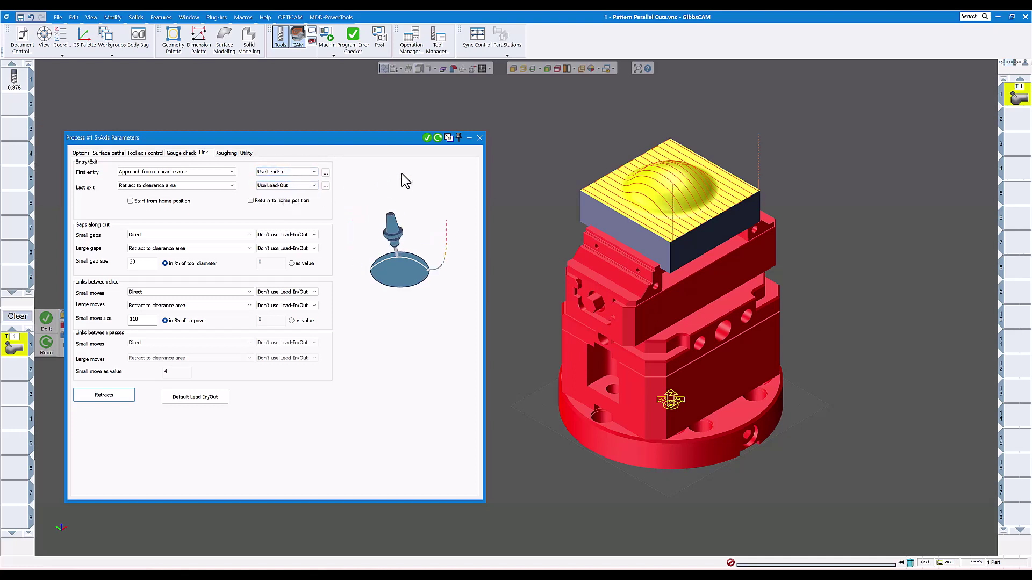
left_click(438, 138)
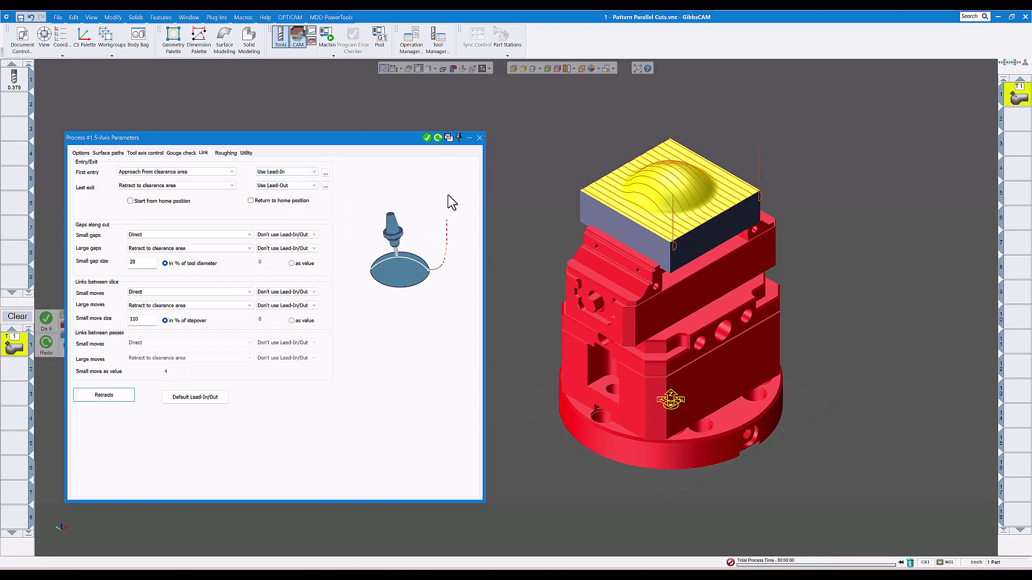
- Try a Reverse tangent arc lead-in for the first entry with the default lead-in turned off
scroll(677, 232, "up", 5)
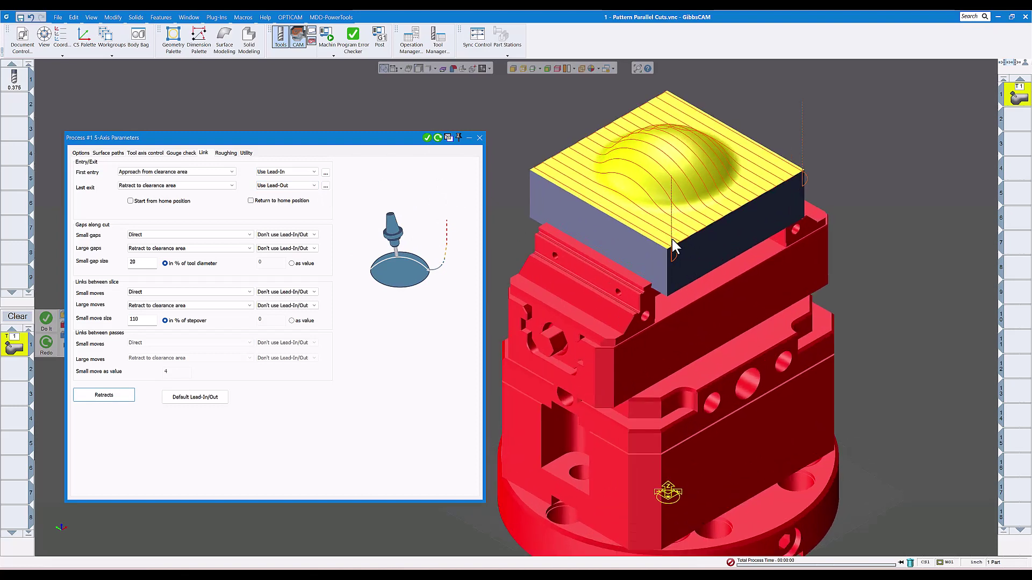
middle_click_drag(724, 272, 691, 275)
left_click_drag(344, 138, 345, 104)
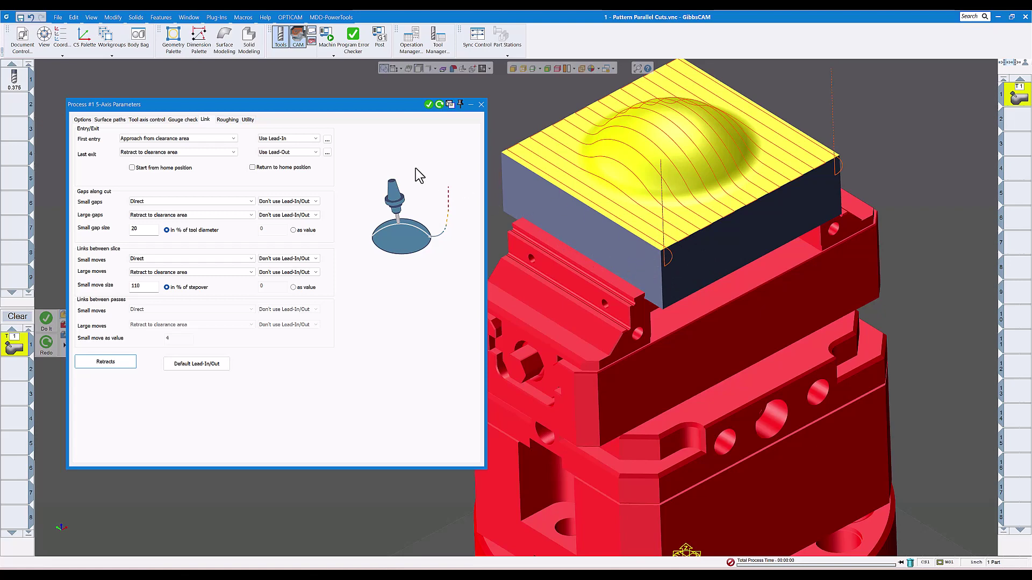
left_click(327, 140)
left_click_drag(603, 112, 275, 167)
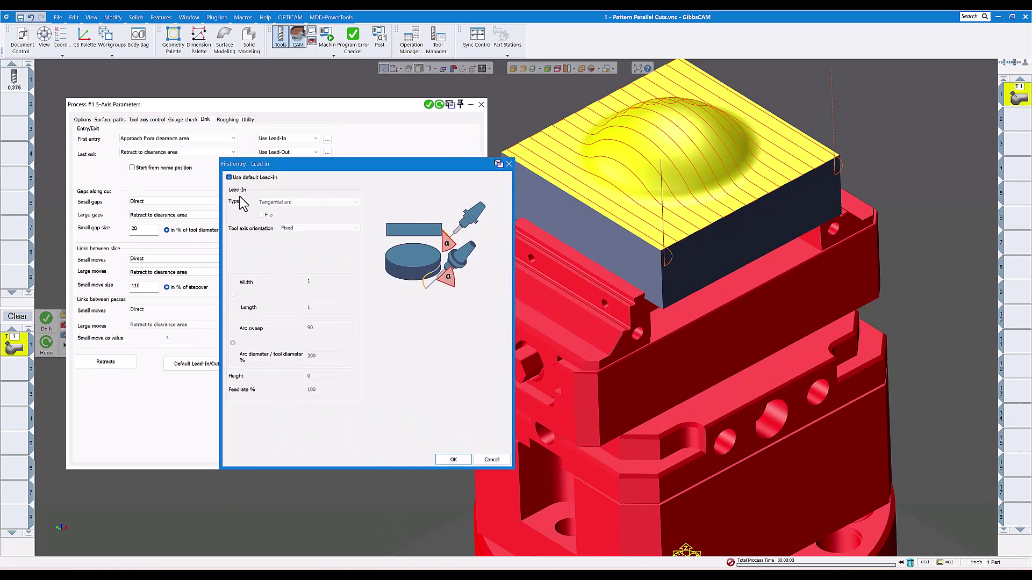
left_click(230, 177)
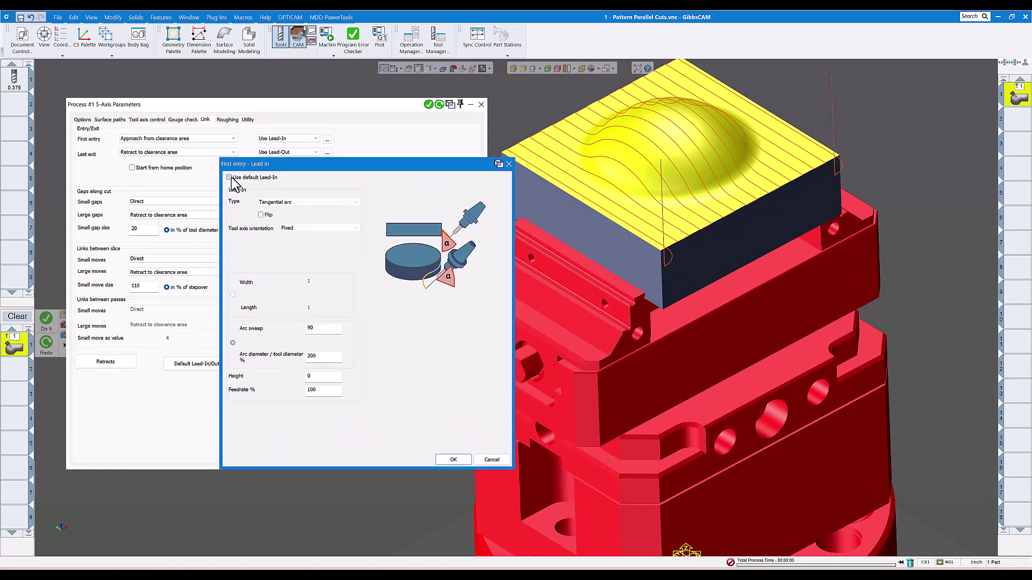
left_click(352, 202)
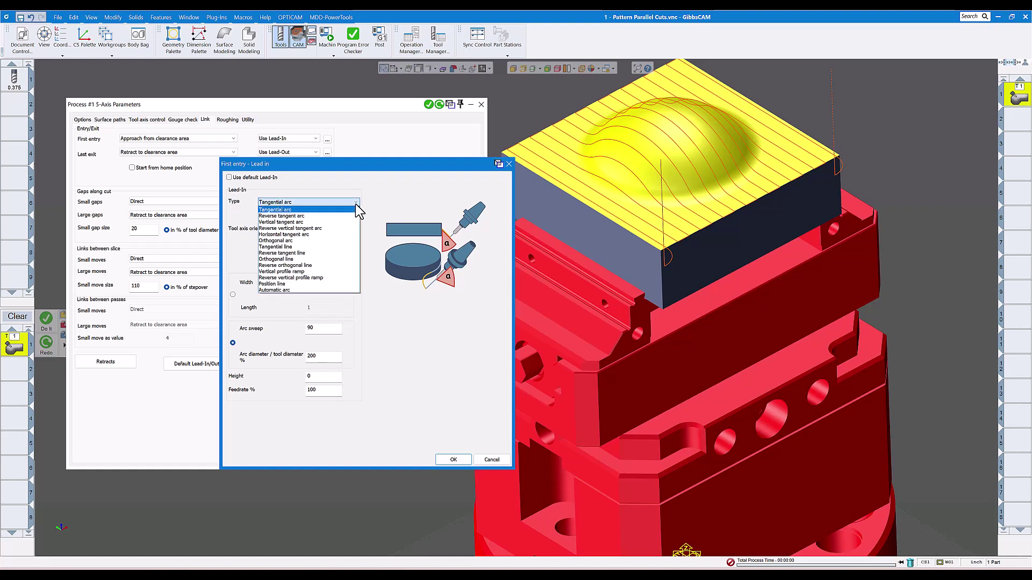
left_click(283, 216)
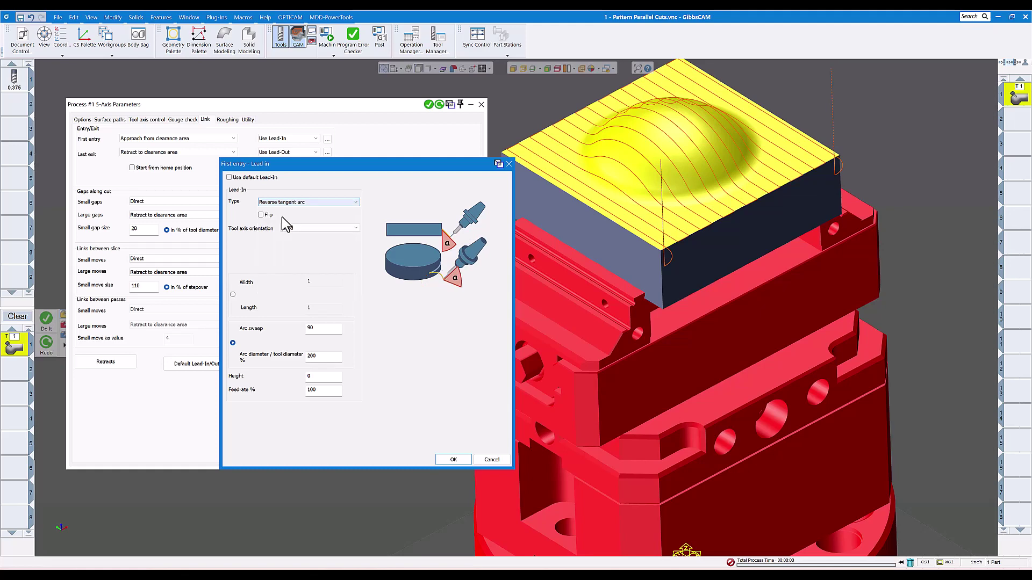
left_click(508, 162)
left_click(441, 105)
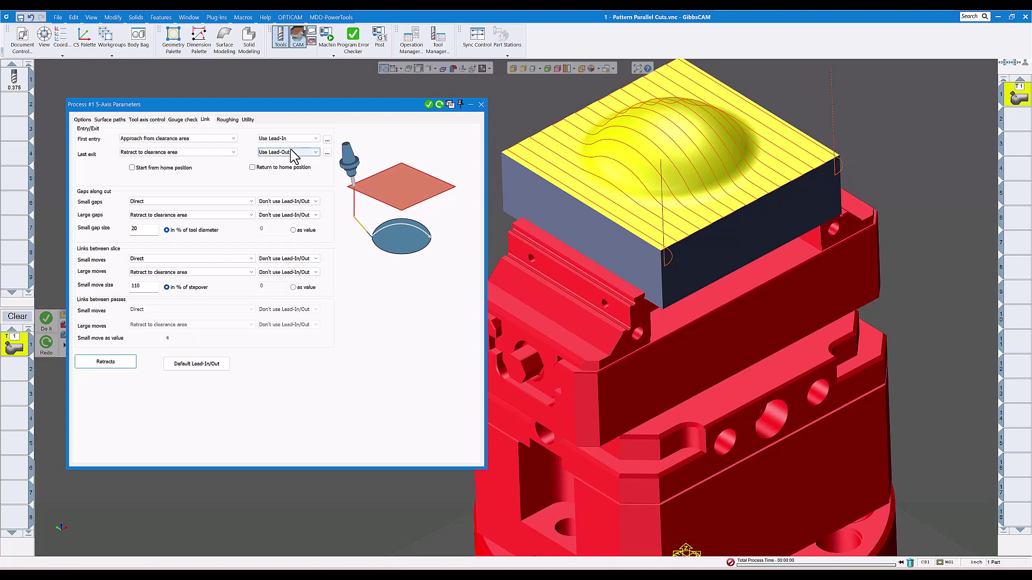
- Review the default lead-in of the first entry, the default lead-out of the last exit, and the roughing and utility options
left_click(327, 140)
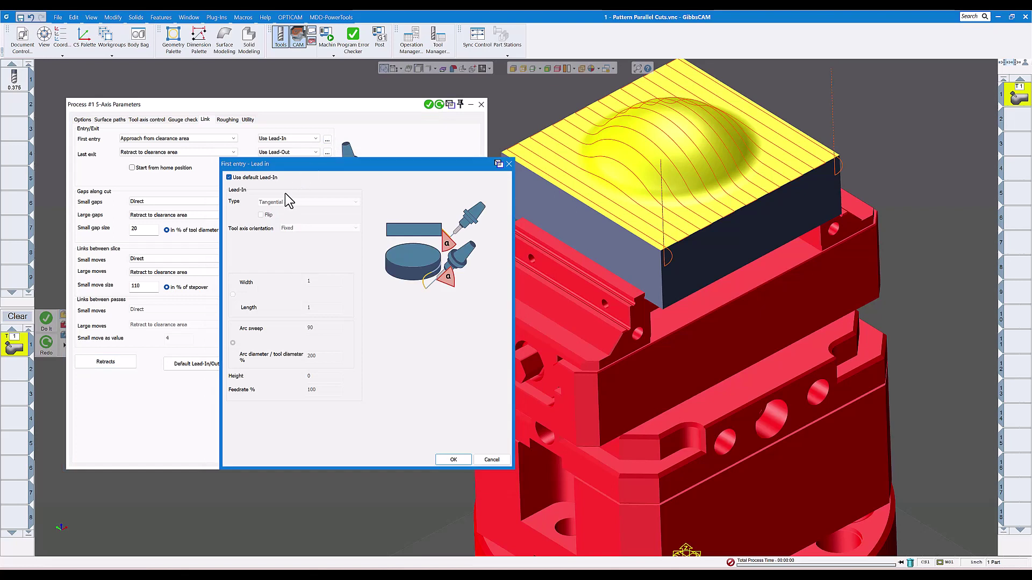
left_click(509, 163)
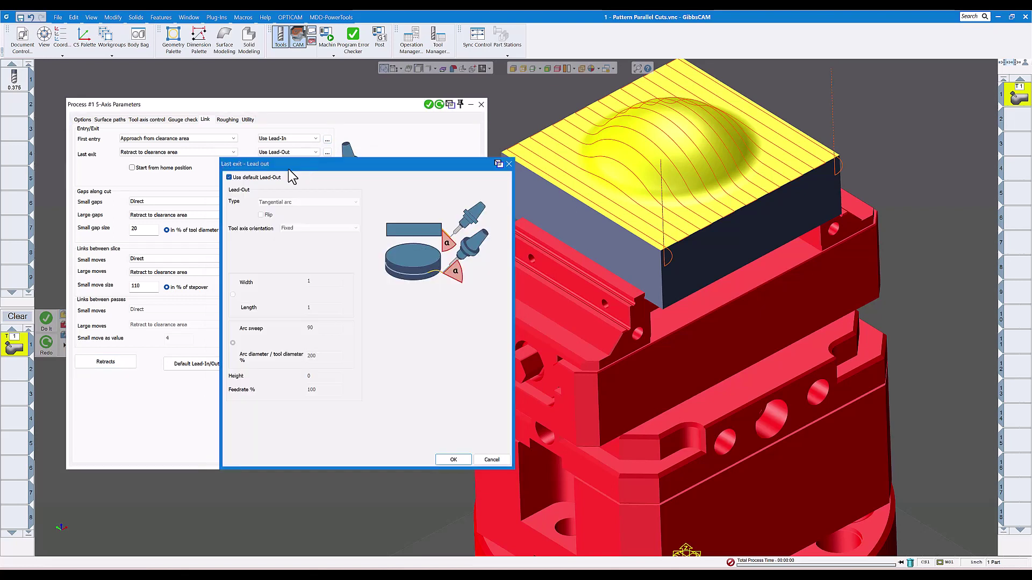
left_click(326, 153)
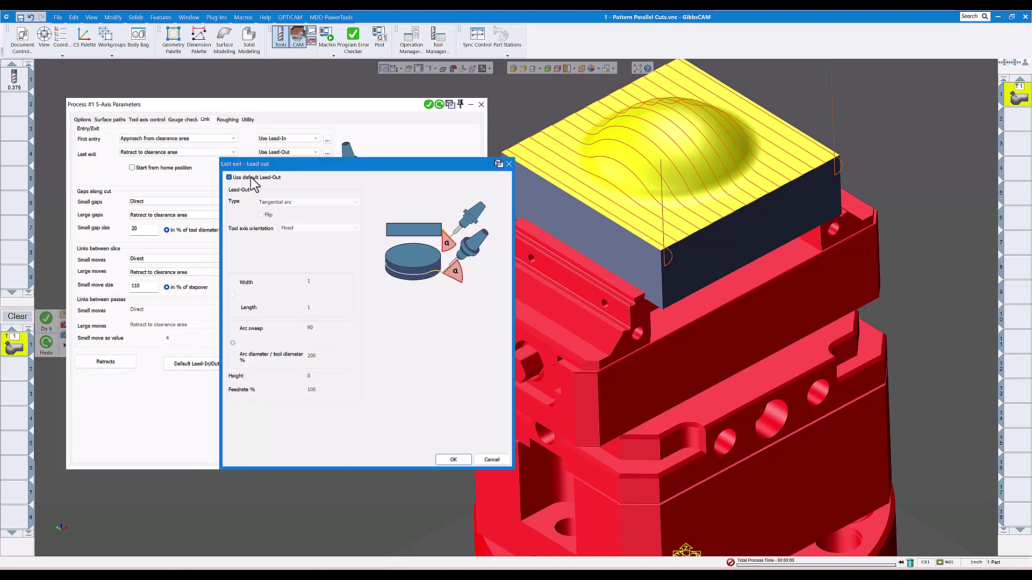
left_click(509, 164)
left_click(440, 105)
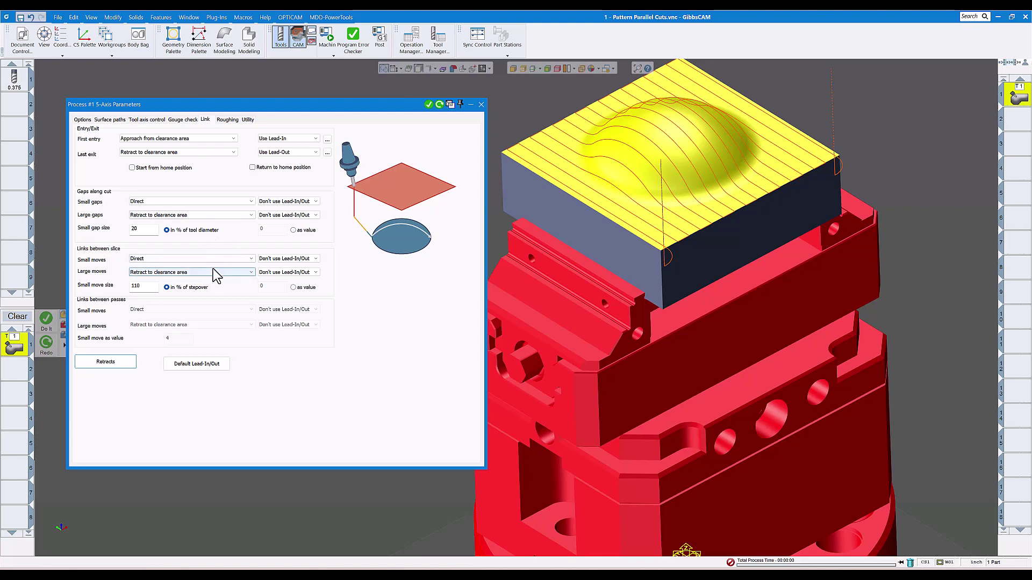
left_click(226, 120)
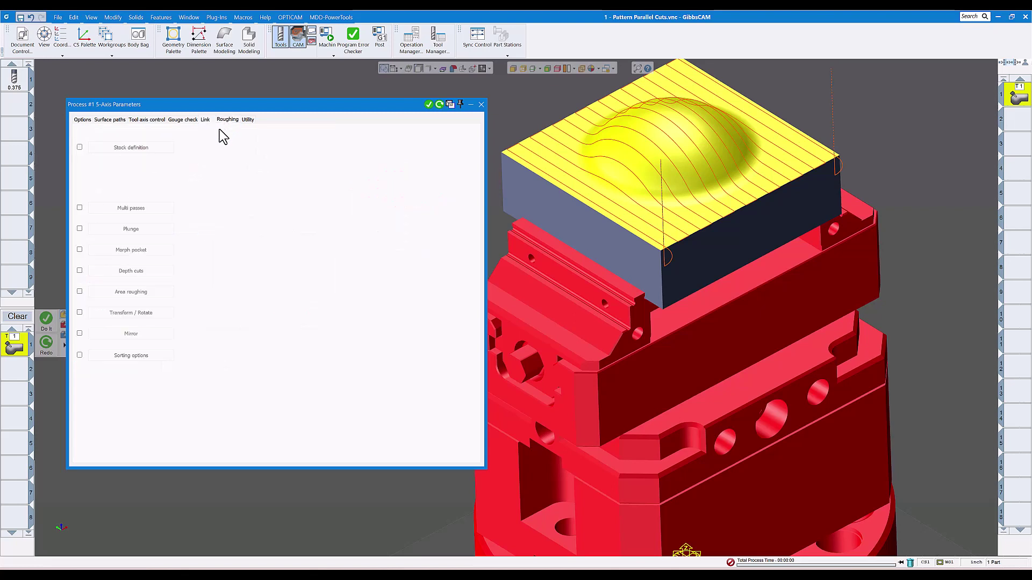
left_click(247, 121)
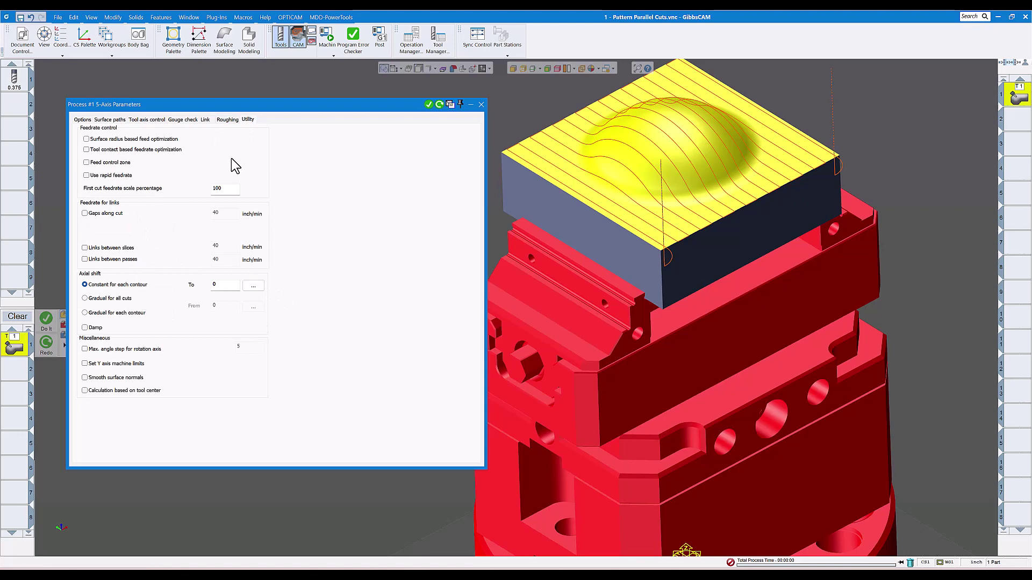
- Recalculate the parallel cuts toolpath and close the 5-axis process parameters
left_click(439, 106)
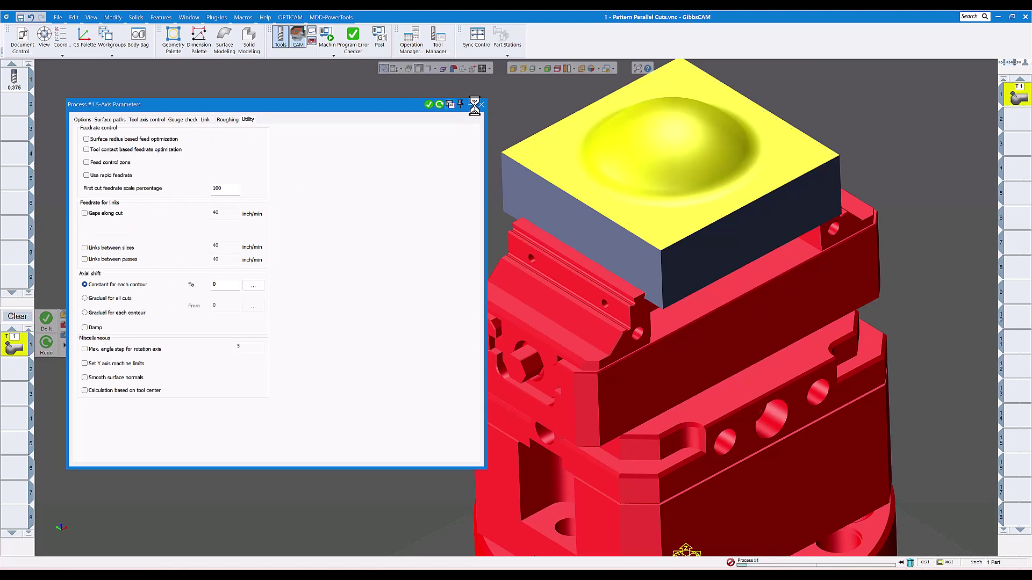
left_click(481, 104)
scroll(312, 250, "down", 4)
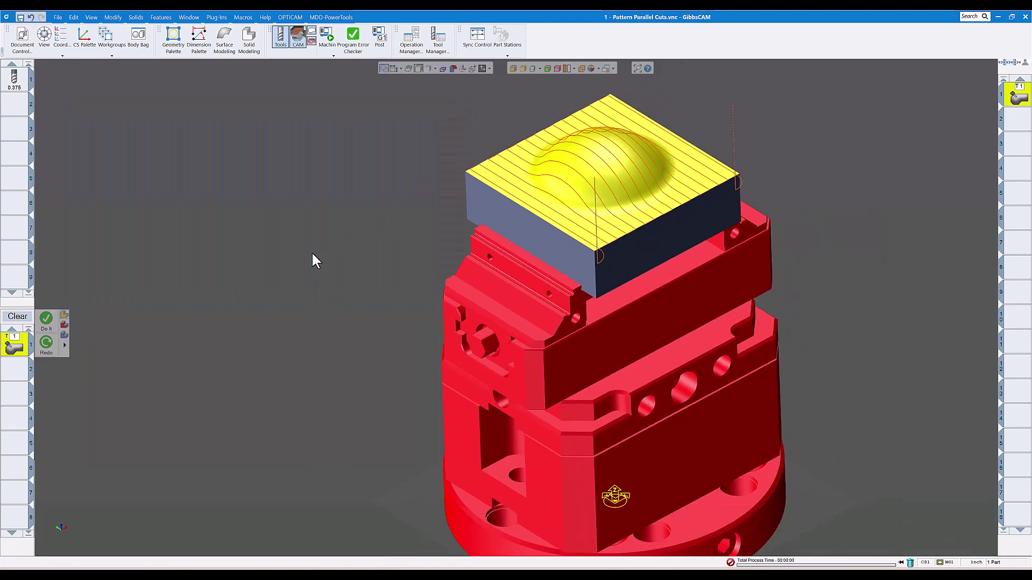
middle_click_drag(315, 264, 275, 278)
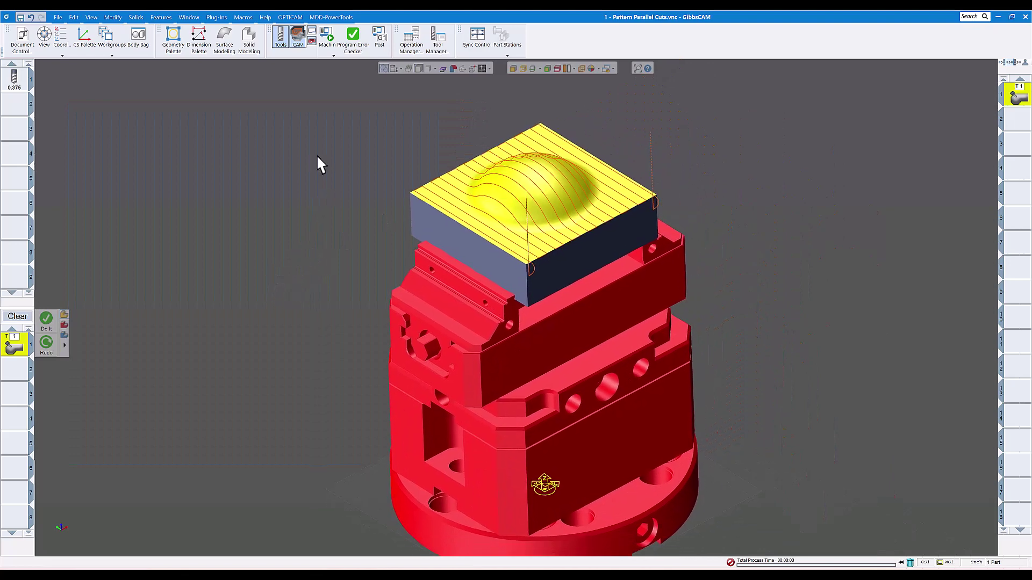
- Run the Op Sim simulation of the parallel cuts on the domed block, raising the playback speed along the way
left_click(332, 56)
left_click(342, 80)
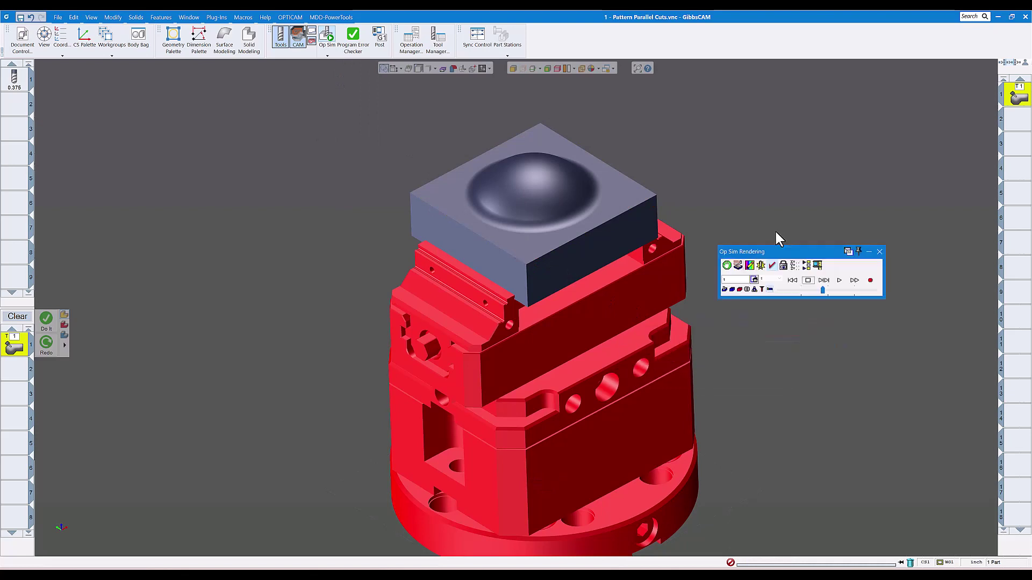
left_click(841, 211)
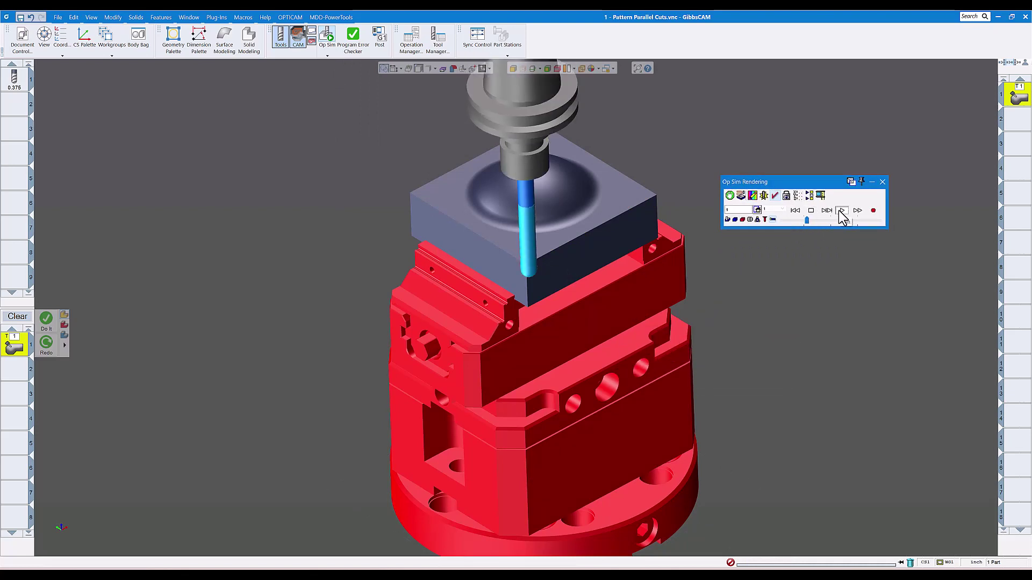
left_click_drag(806, 220, 815, 220)
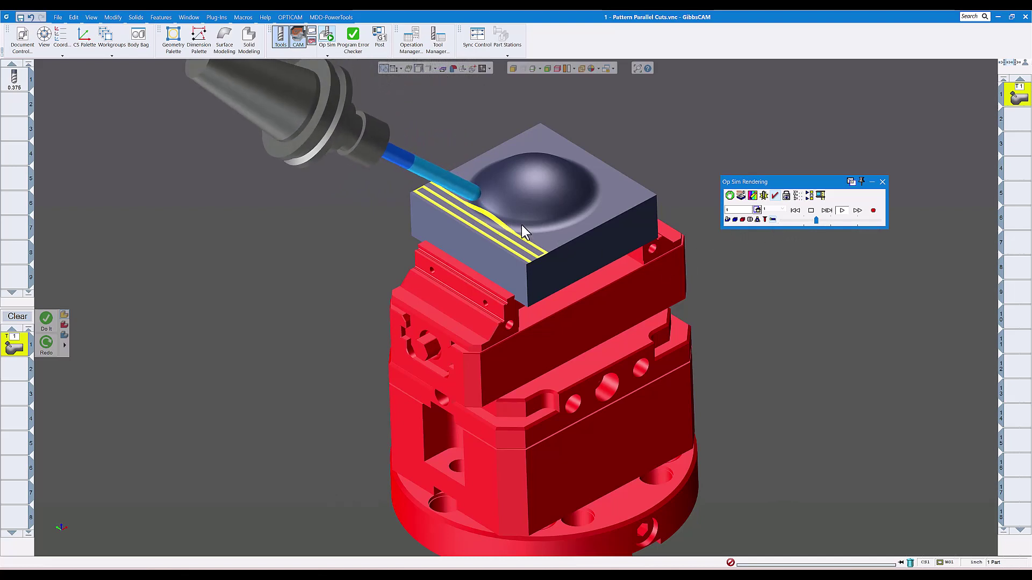
left_click(832, 222)
left_click(830, 221)
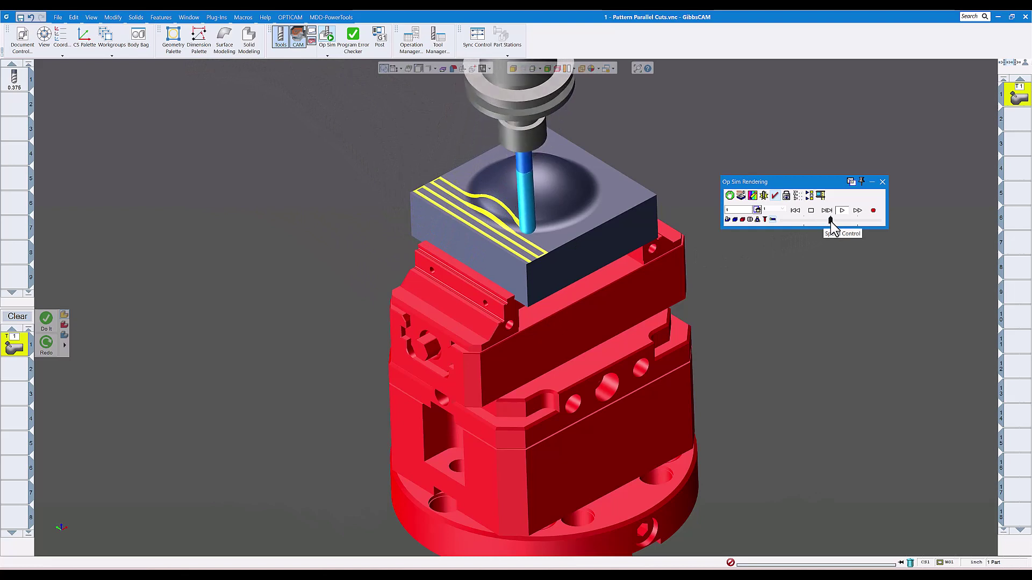
left_click(837, 220)
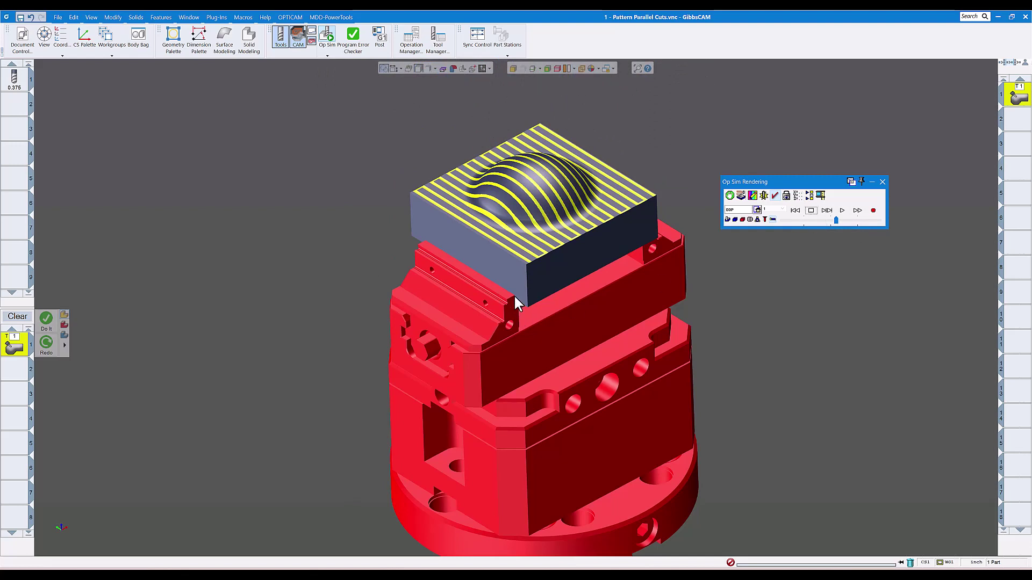
- Lock the simulation's point of view to Machine
left_click(786, 197)
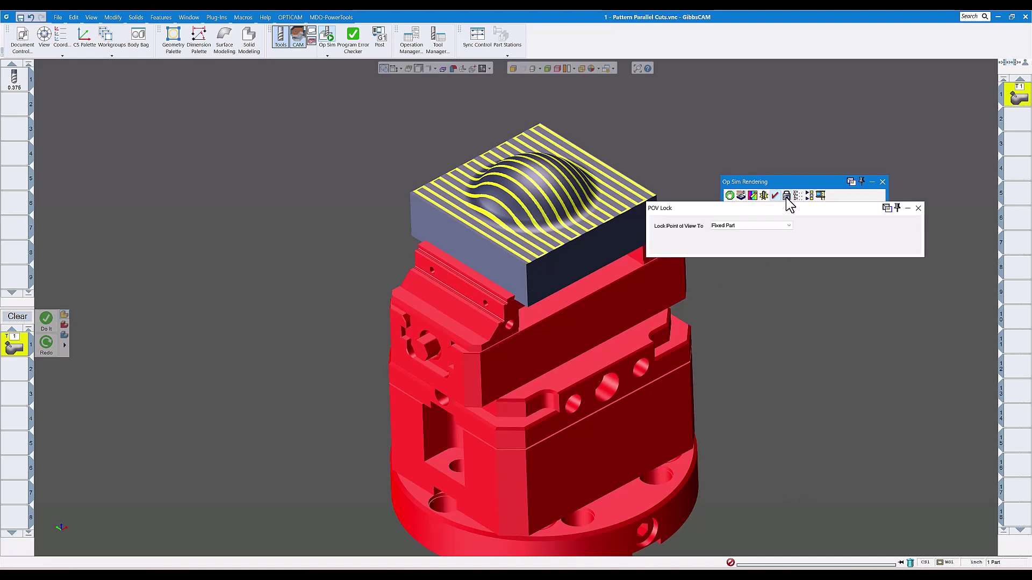
left_click(737, 227)
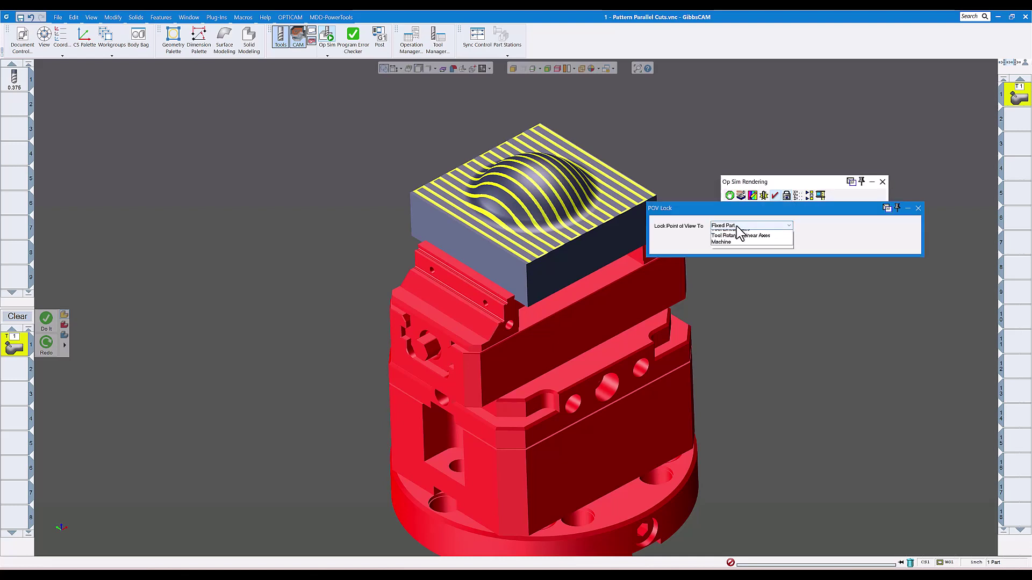
left_click(723, 259)
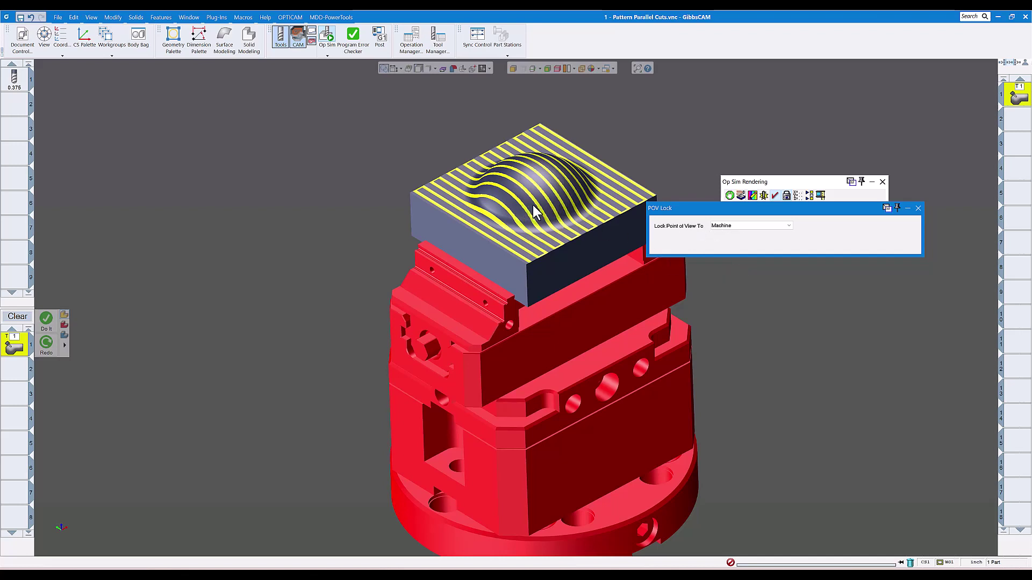
left_click(918, 208)
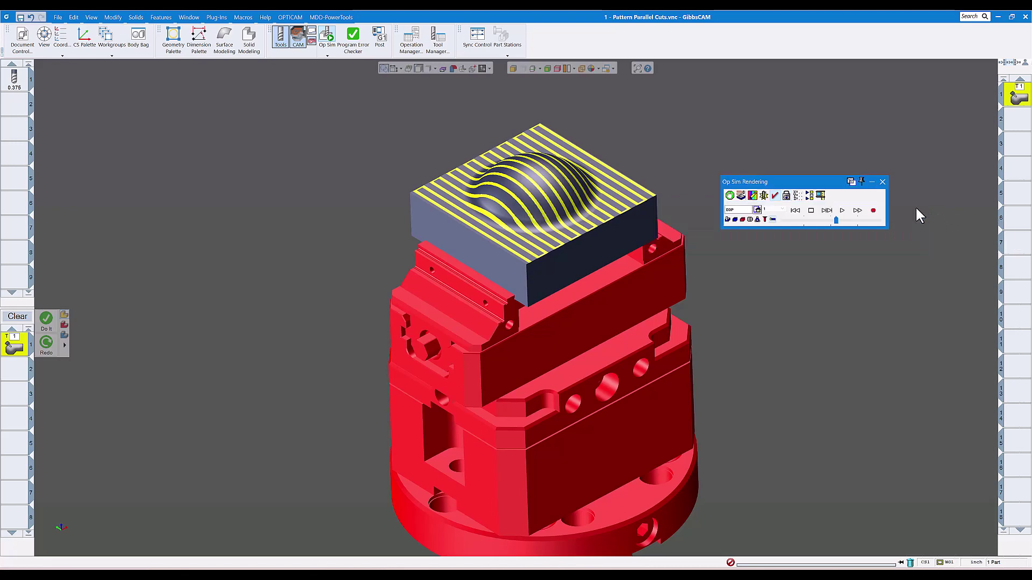
- Rewind and replay the Op Sim simulation from the machine's point of view, adjusting its speed, and close it
left_click(795, 210)
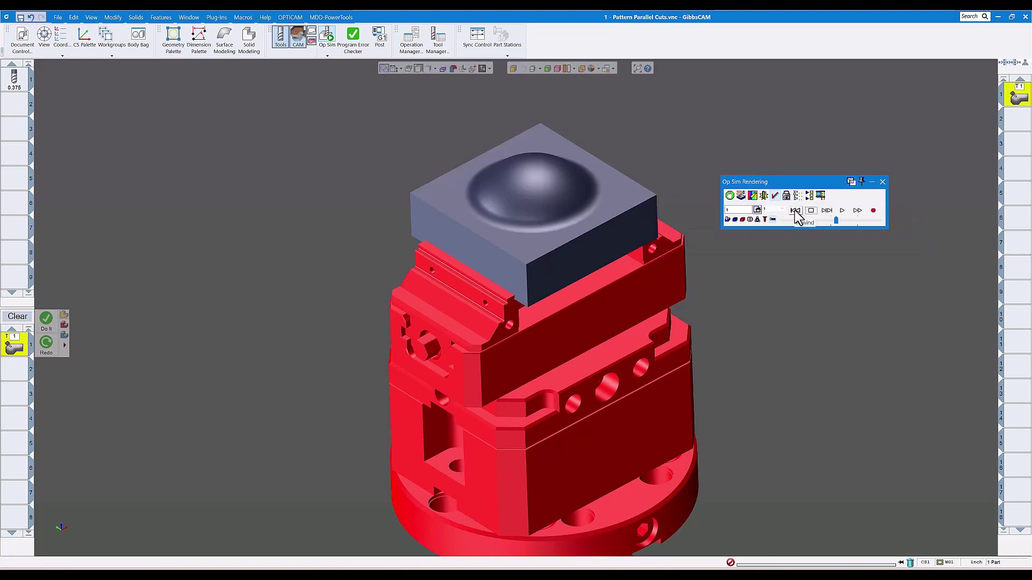
left_click(842, 211)
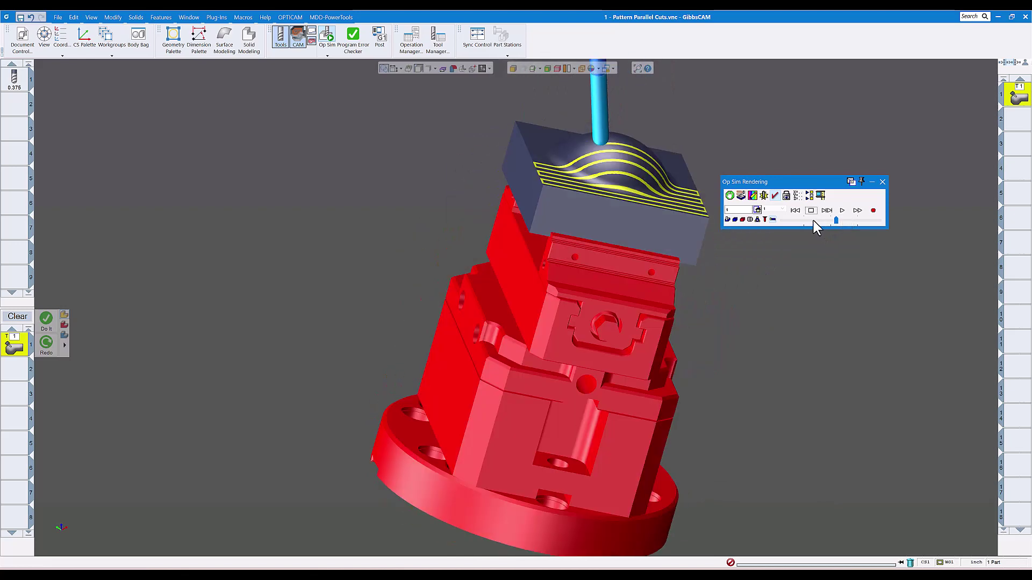
left_click(841, 211)
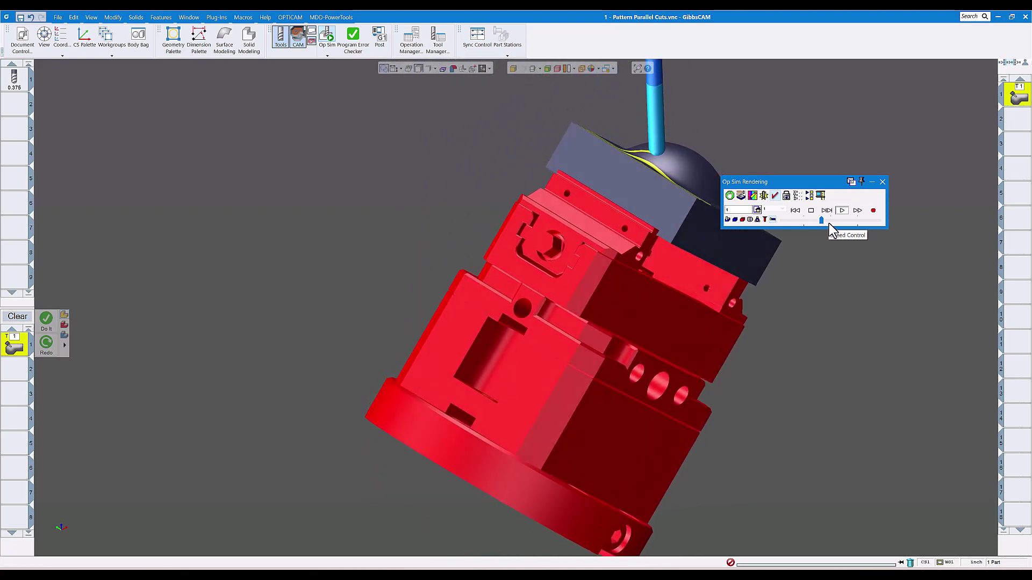
left_click(828, 224)
left_click(835, 221)
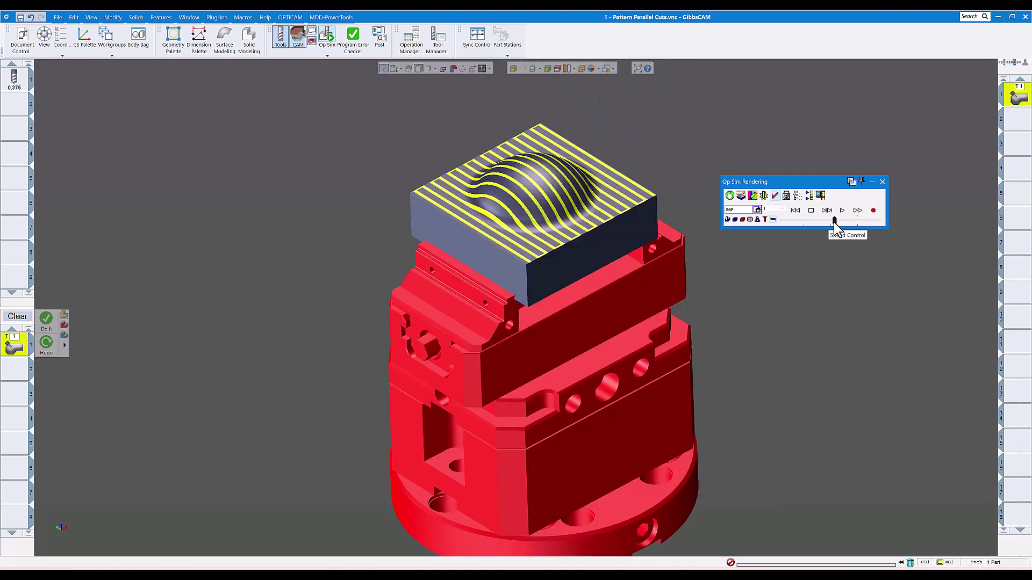
left_click(882, 181)
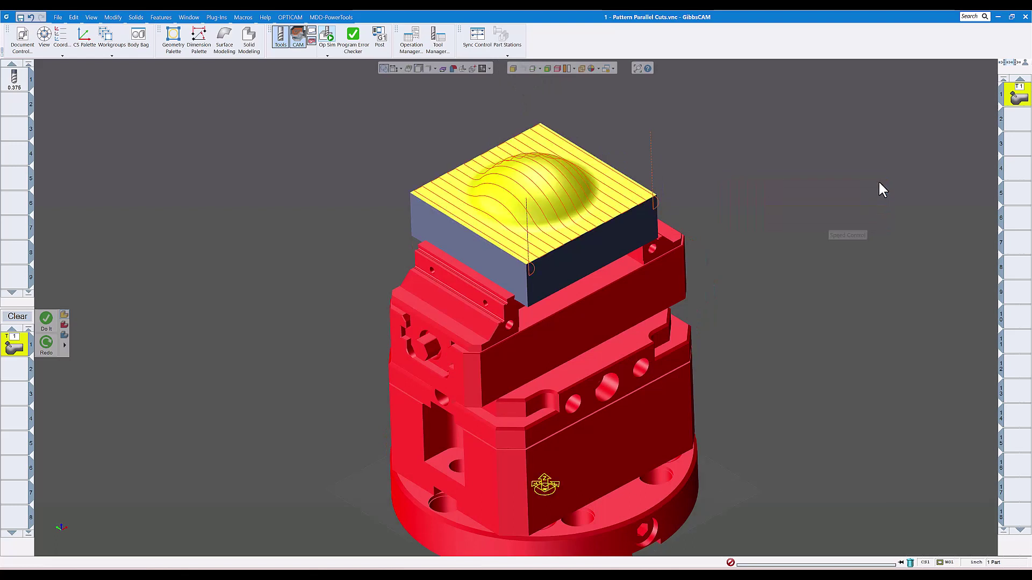
- Start the Machine Sim simulation at a reduced playback speed and view the spindle and part inside the machine
left_click(328, 55)
left_click(347, 86)
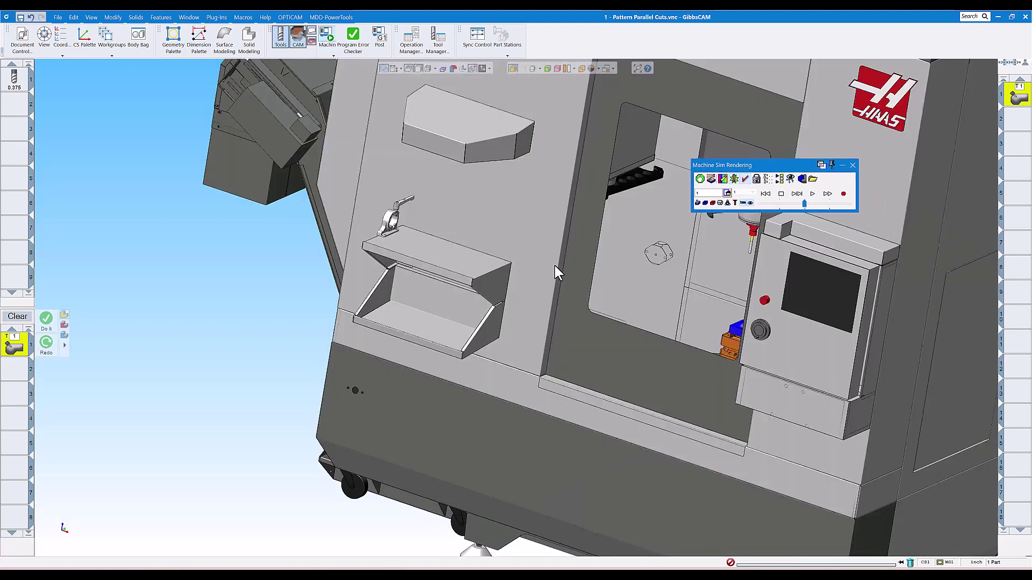
scroll(555, 266, "down", 2)
middle_click_drag(563, 252, 547, 242)
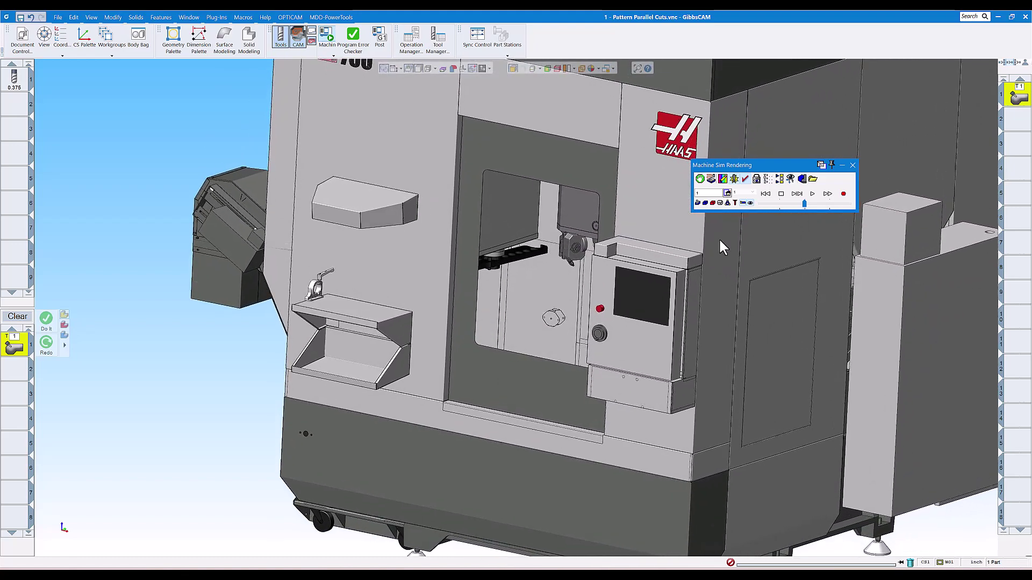
left_click(786, 202)
left_click(765, 196)
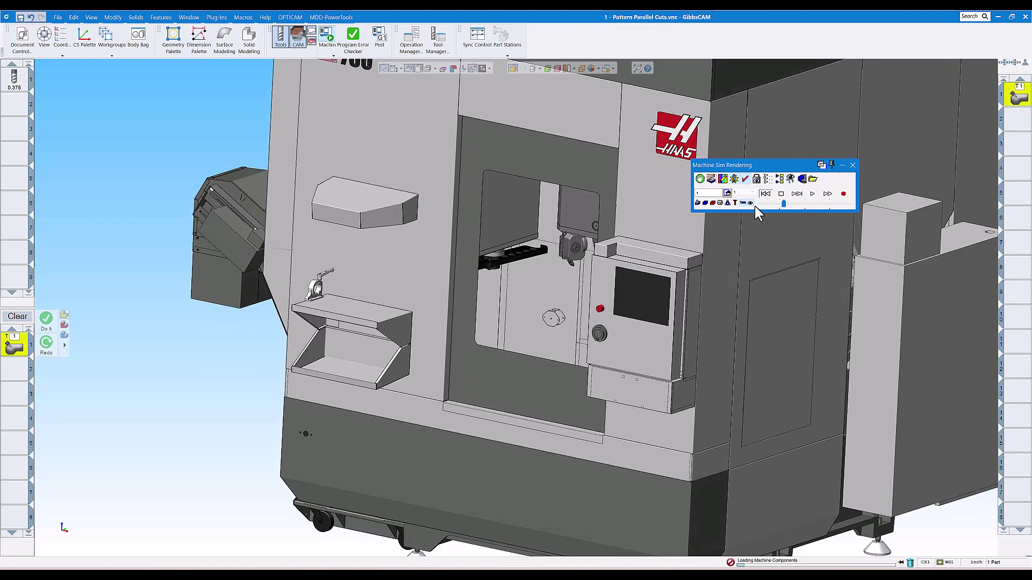
left_click(812, 194)
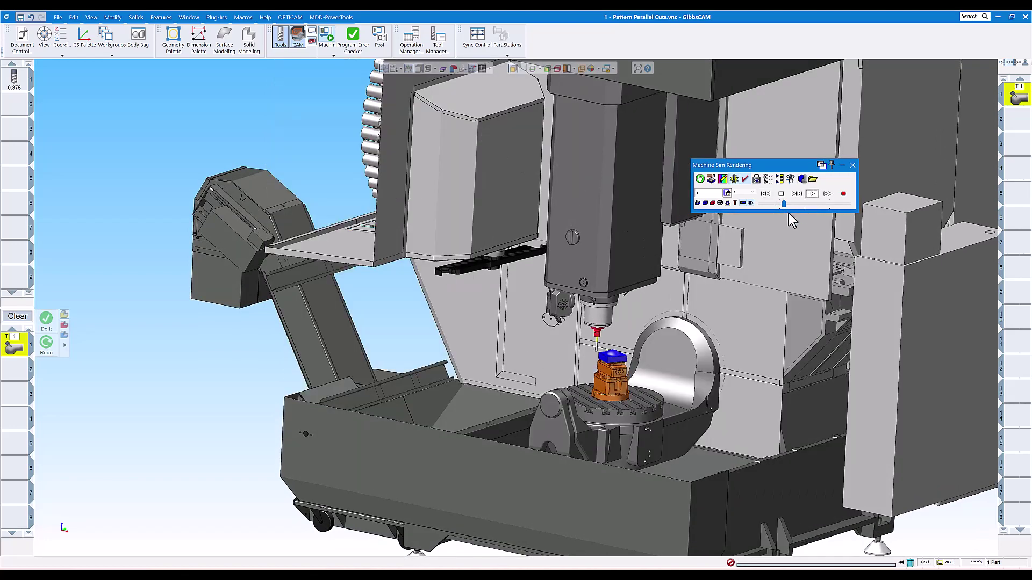
scroll(776, 234, "up", 2)
scroll(773, 237, "down", 1)
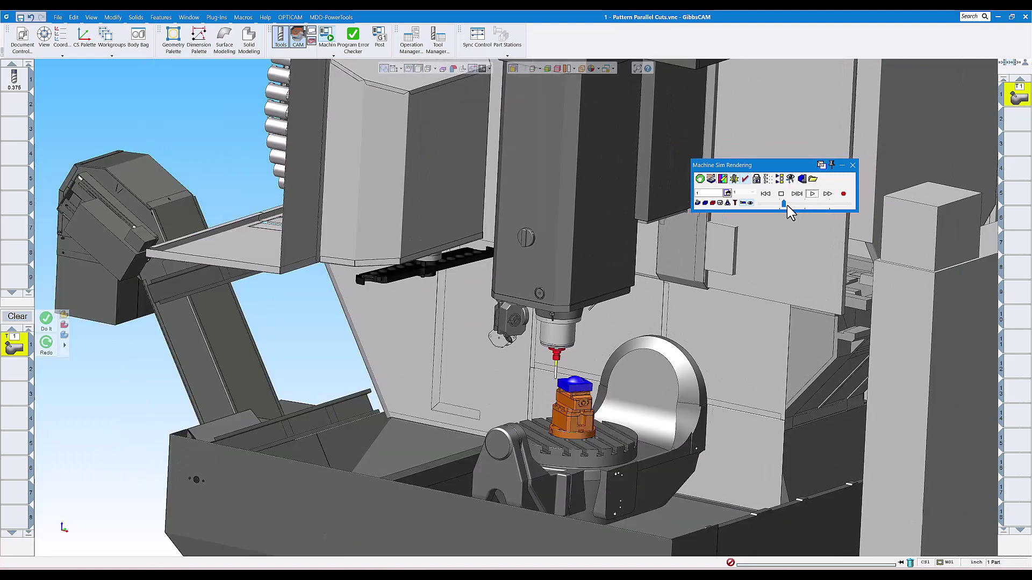
- Raise the Machine Sim playback speed, watch the table tilt during the parallel cuts, and stop the simulation
left_click_drag(787, 205, 789, 203)
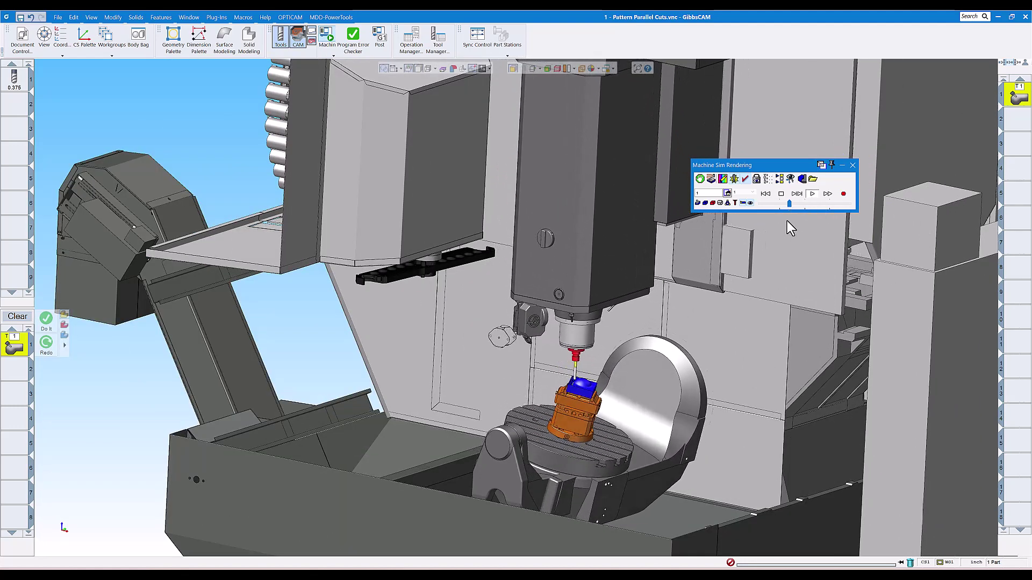
left_click_drag(789, 203, 796, 204)
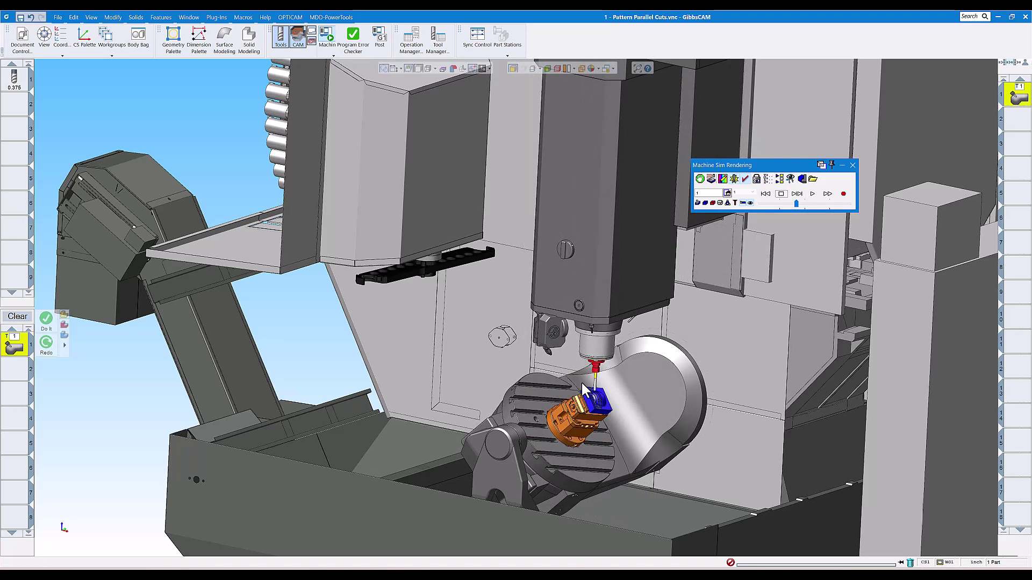
left_click(811, 196)
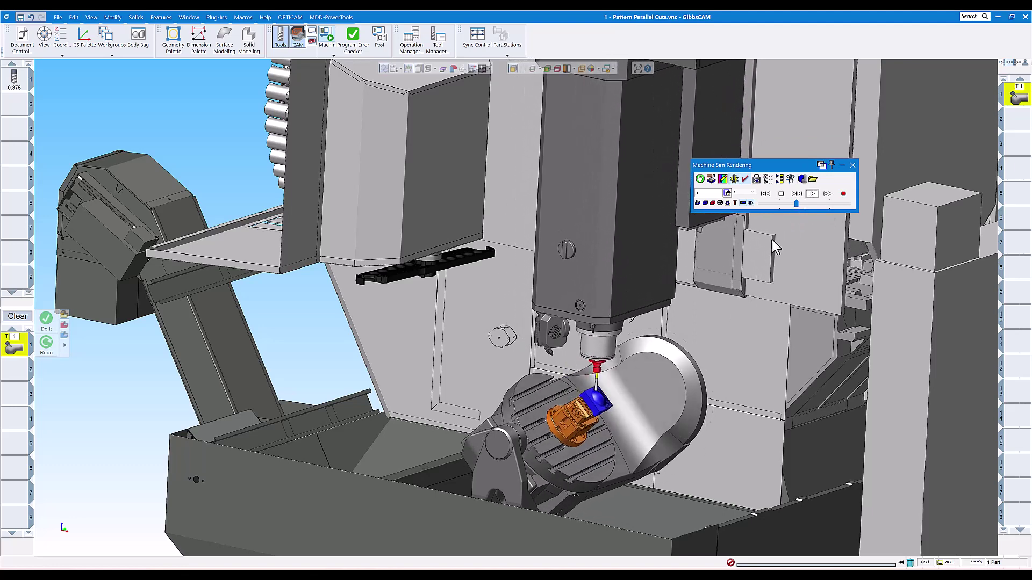
left_click(781, 194)
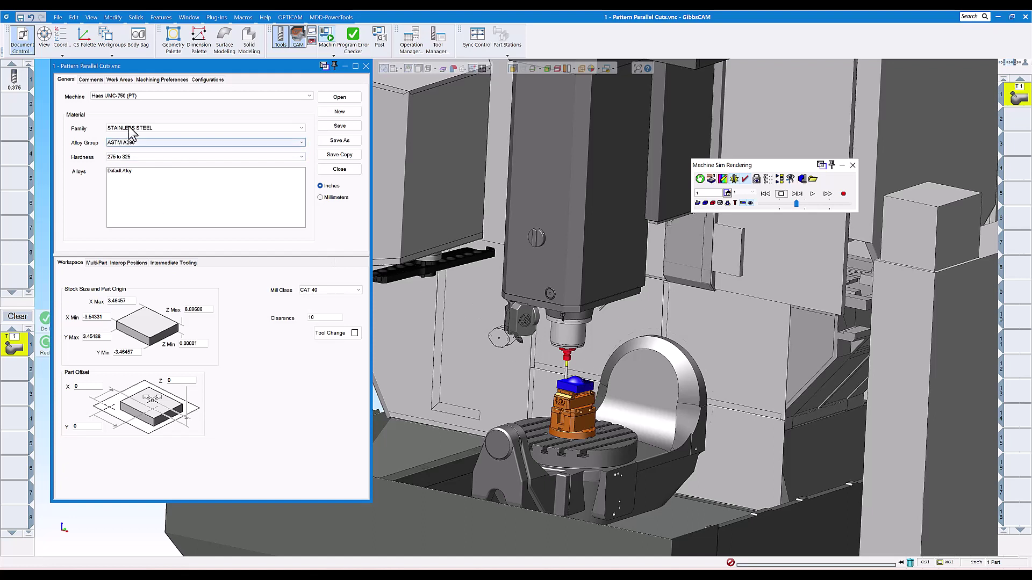
- Review the work areas and the default work area choice in the part's document settings
left_click(121, 81)
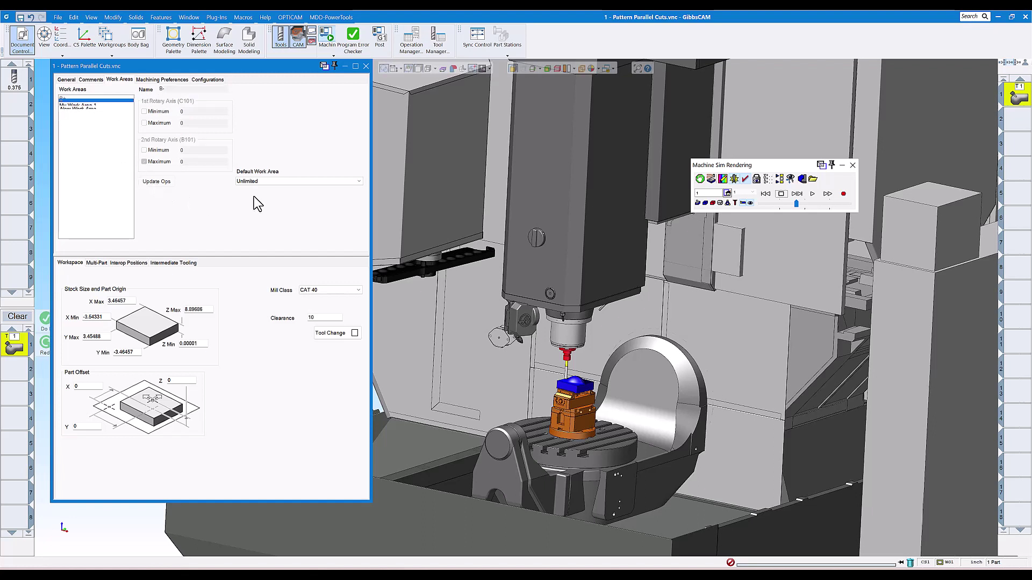
left_click(260, 180)
left_click(365, 67)
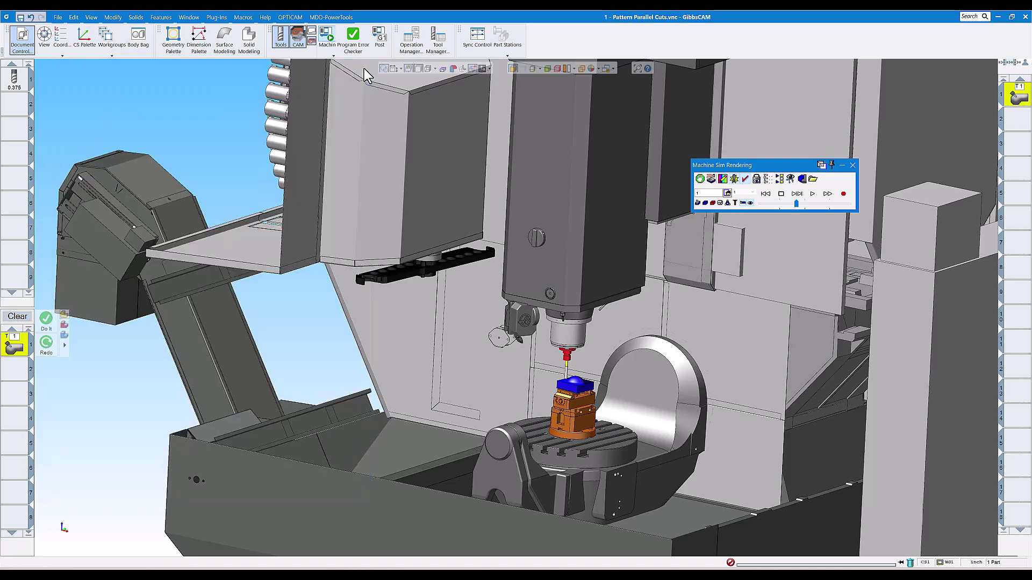
- Review the work area options in the 5-axis operation's data and close it
right_click(1015, 105)
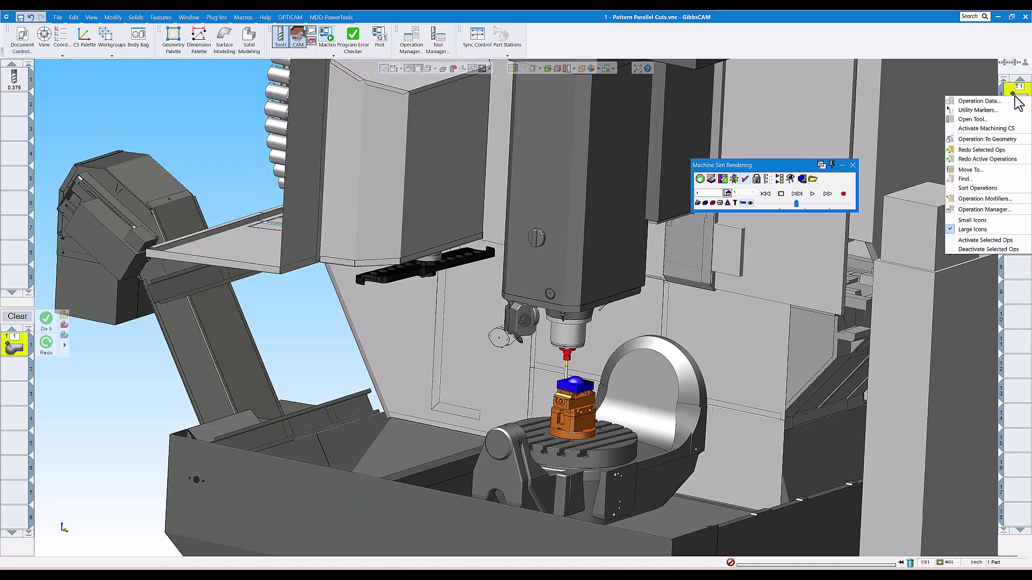
left_click(983, 101)
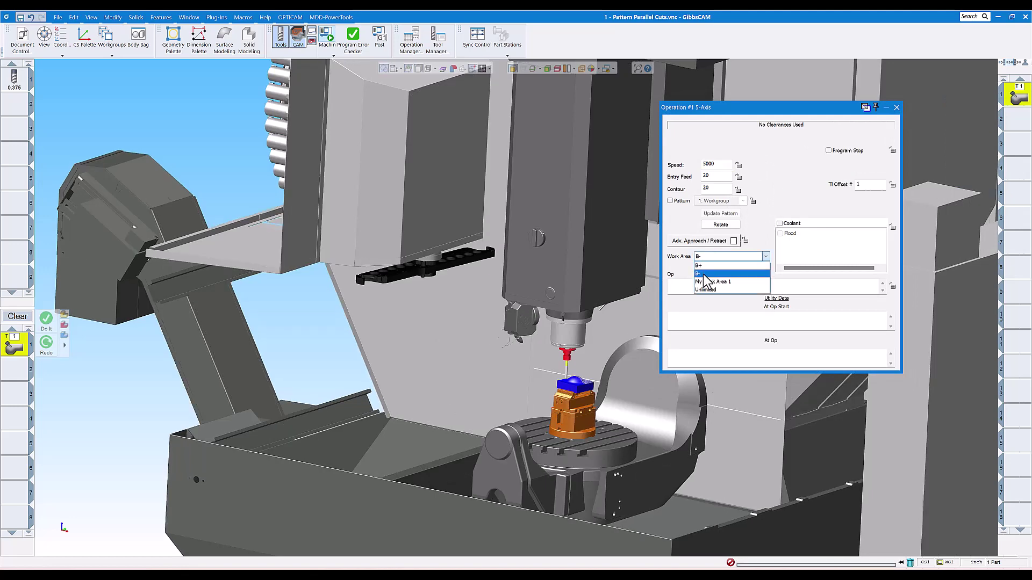
left_click(896, 108)
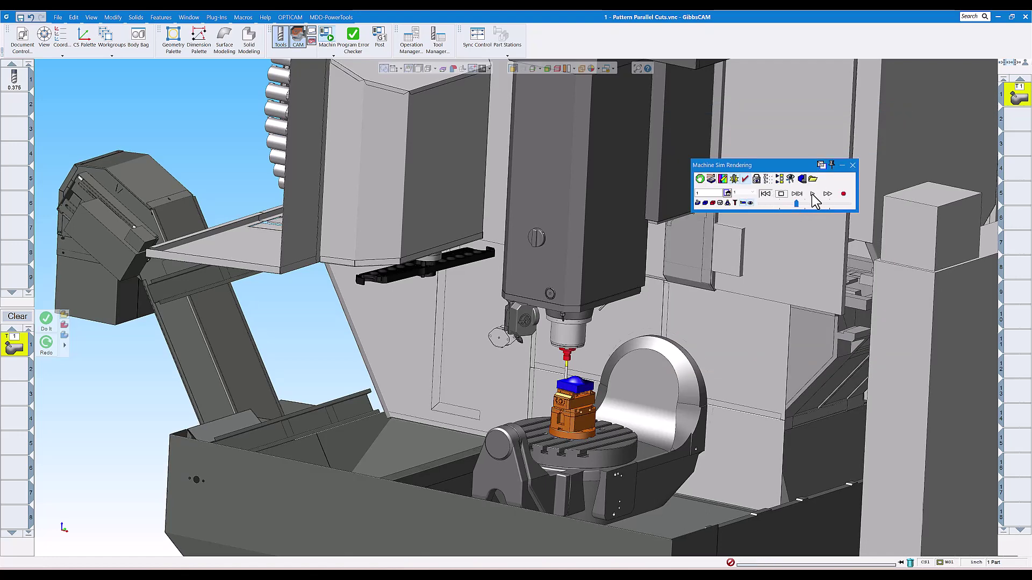
- Replay the Machine Sim simulation with a close view of the tool and part, raising the playback speed along the way
left_click(813, 194)
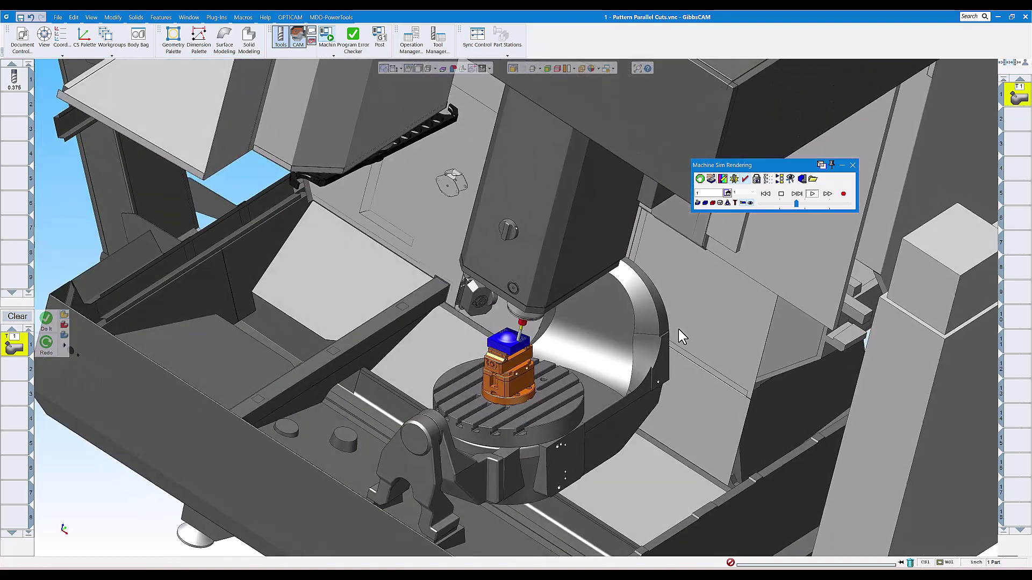
scroll(678, 329, "up", 5)
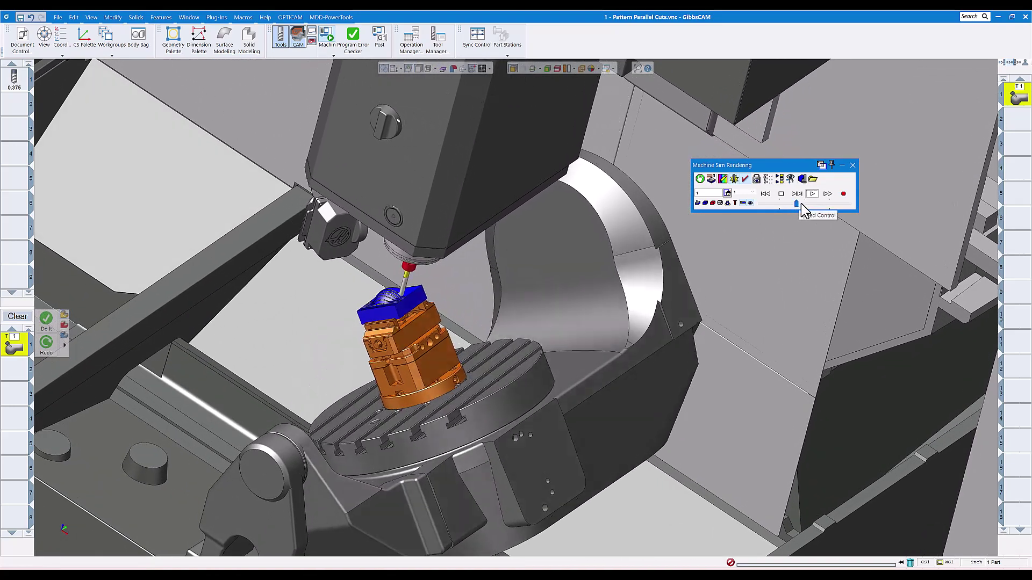
left_click_drag(799, 203, 805, 204)
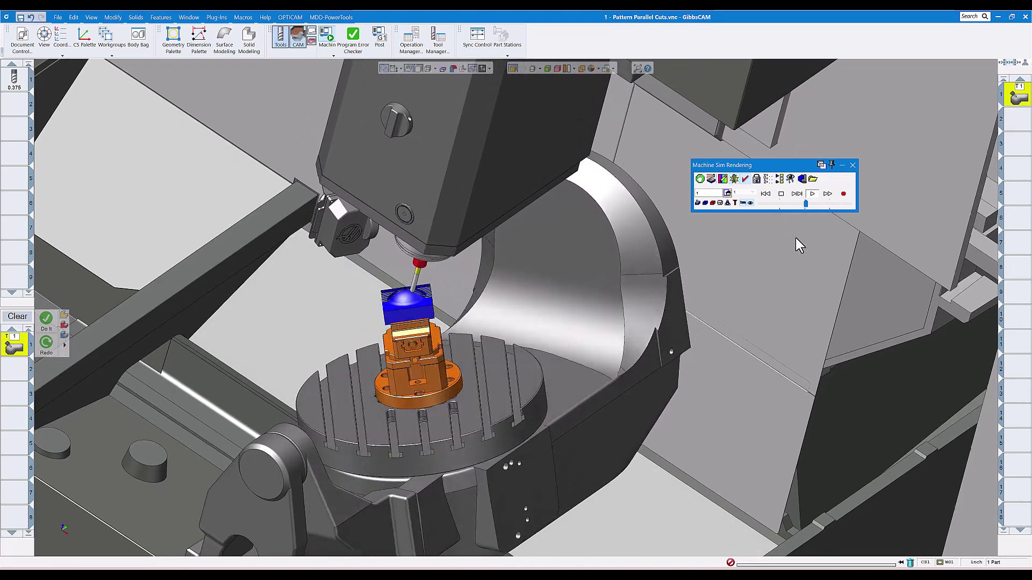
left_click_drag(806, 203, 812, 203)
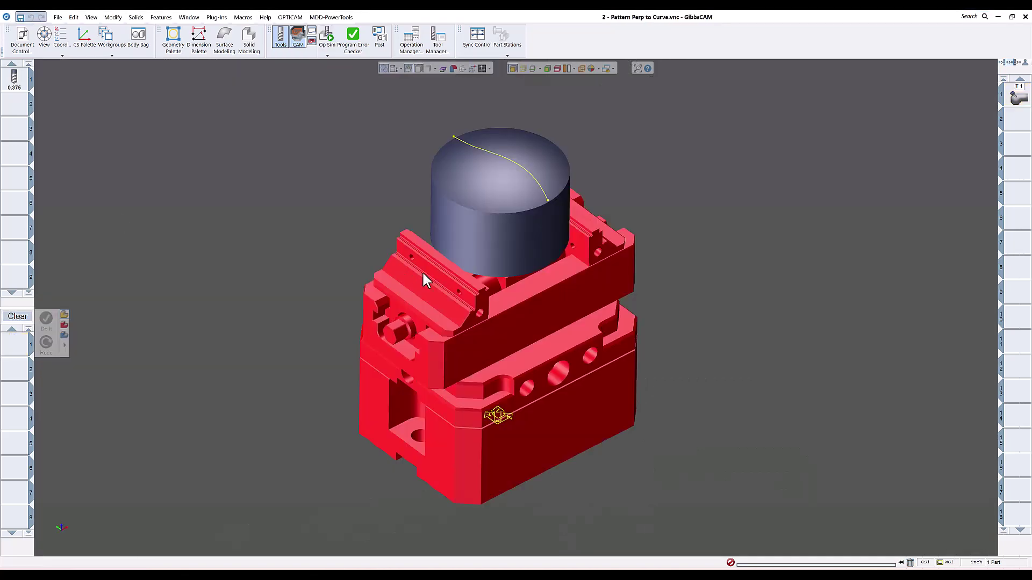
- Examine the curve across the domed cylinder in the Pattern Perp to Curve part from above and from an angled view
scroll(678, 230, "down", 5)
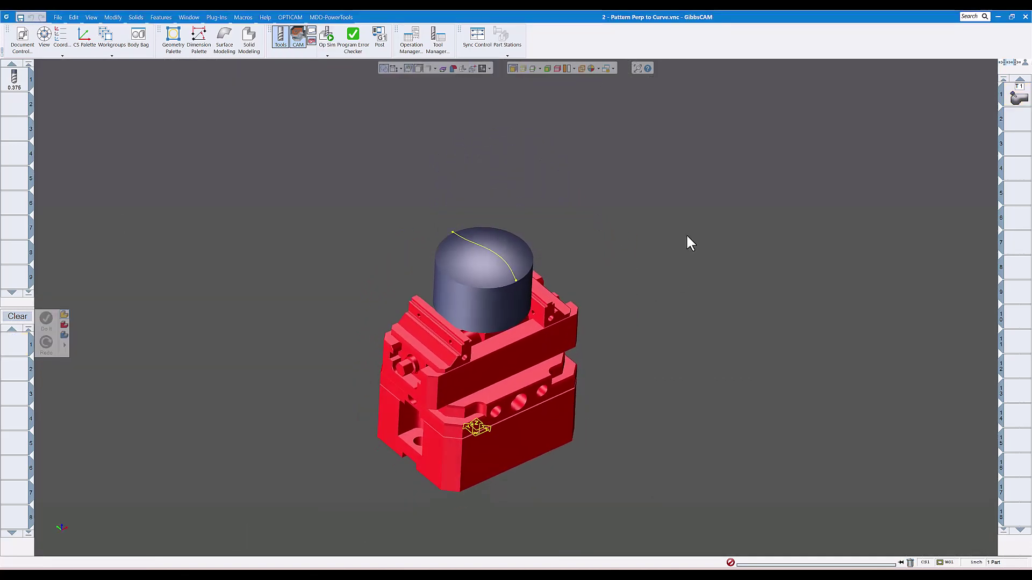
middle_click_drag(670, 223, 659, 224)
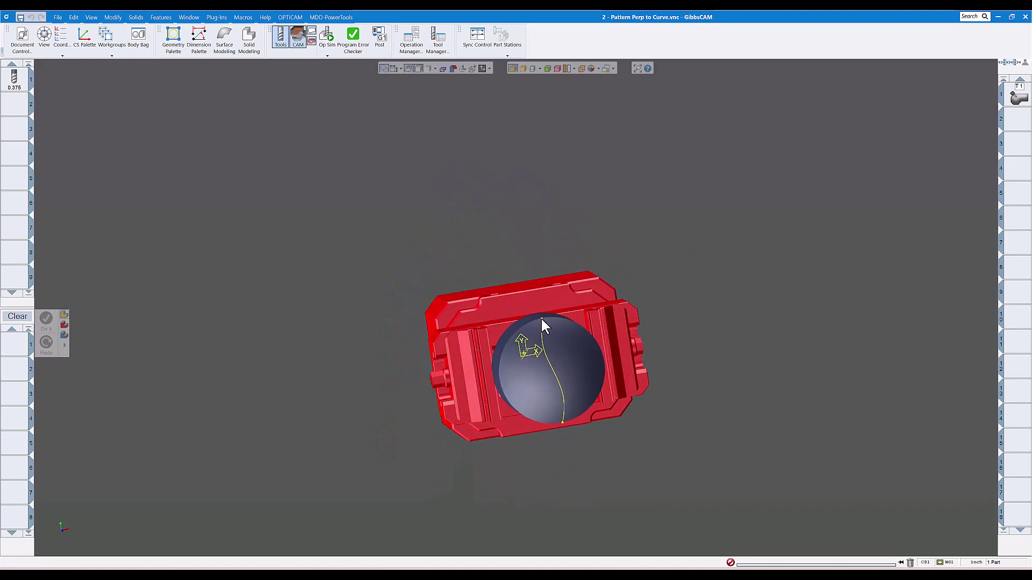
middle_click_drag(567, 398, 652, 240)
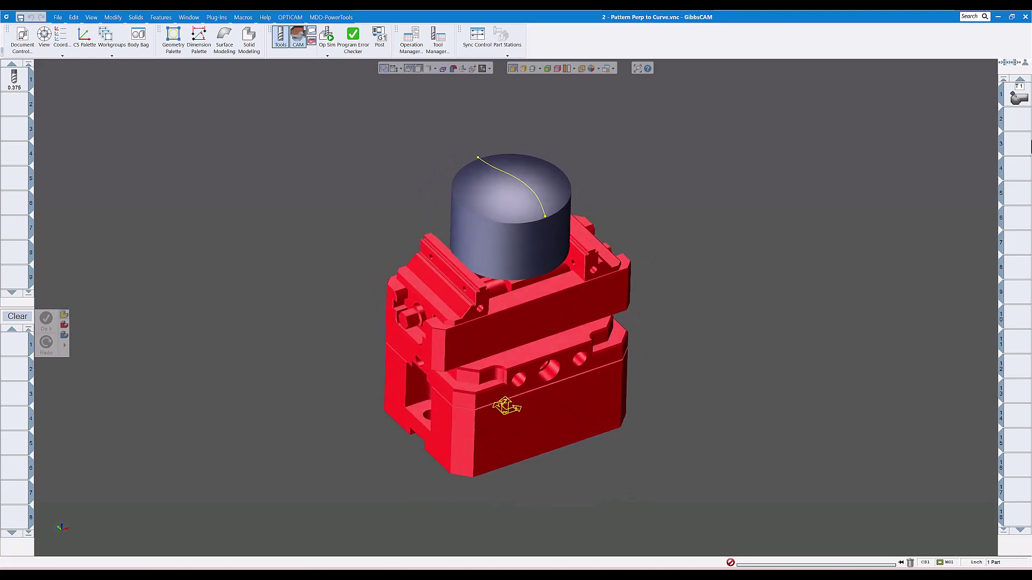
- Open the 5-axis operation's process parameters, move them clear of the part, and examine the perpendicular-to-curve toolpath and its surface path settings
left_click(1015, 105)
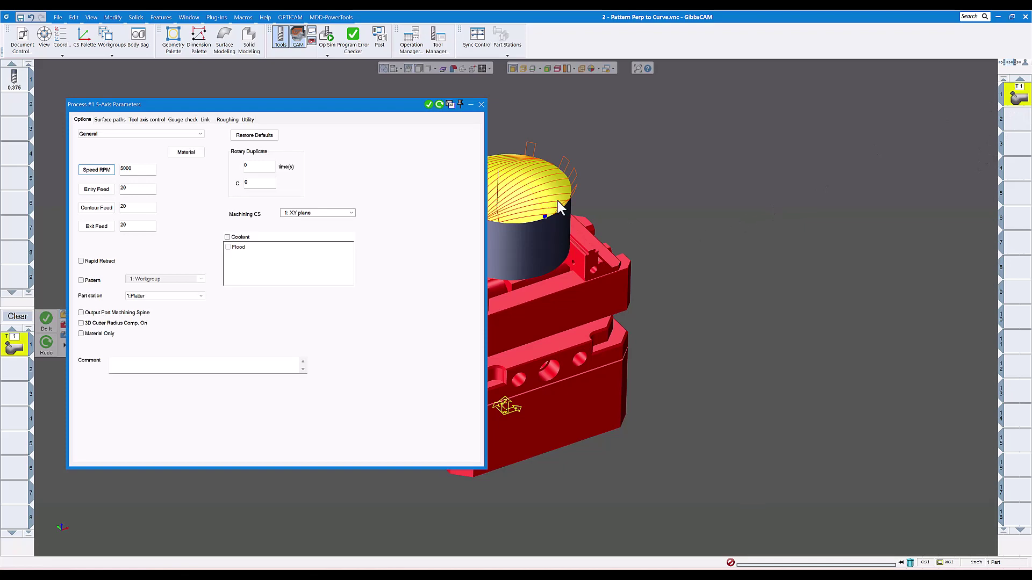
left_click_drag(337, 108, 848, 185)
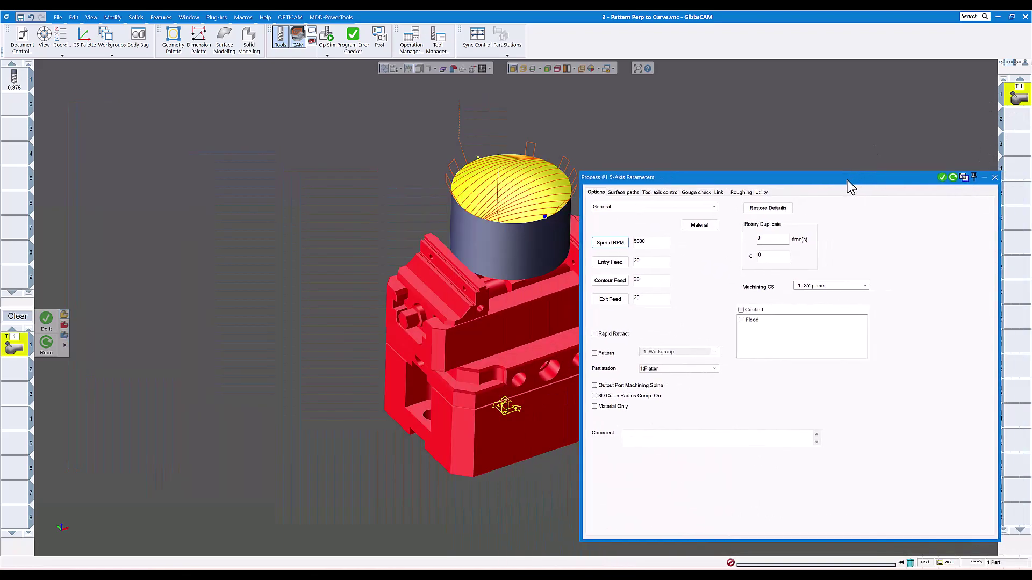
middle_click_drag(717, 168, 337, 237)
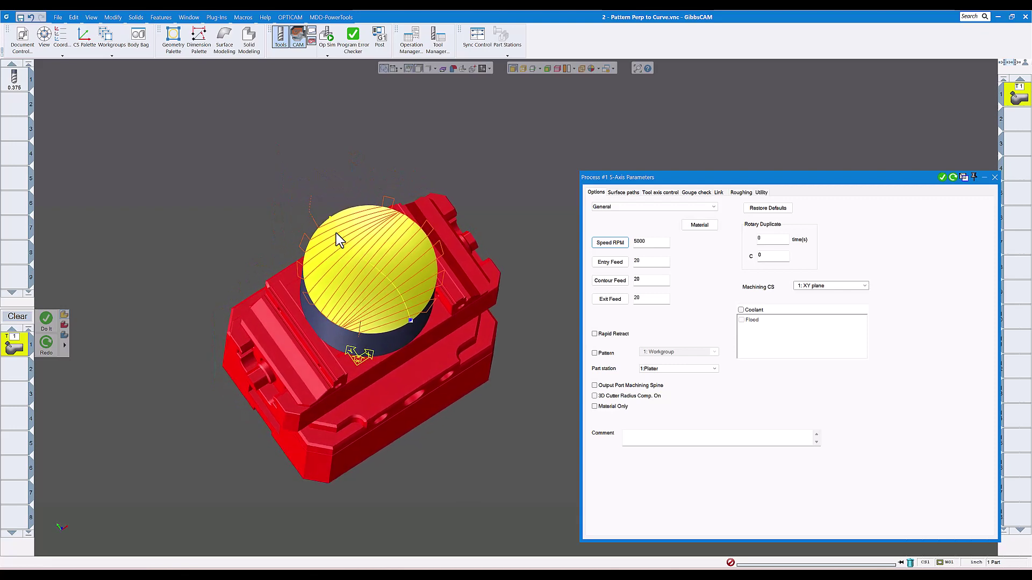
middle_click_drag(374, 277, 618, 215)
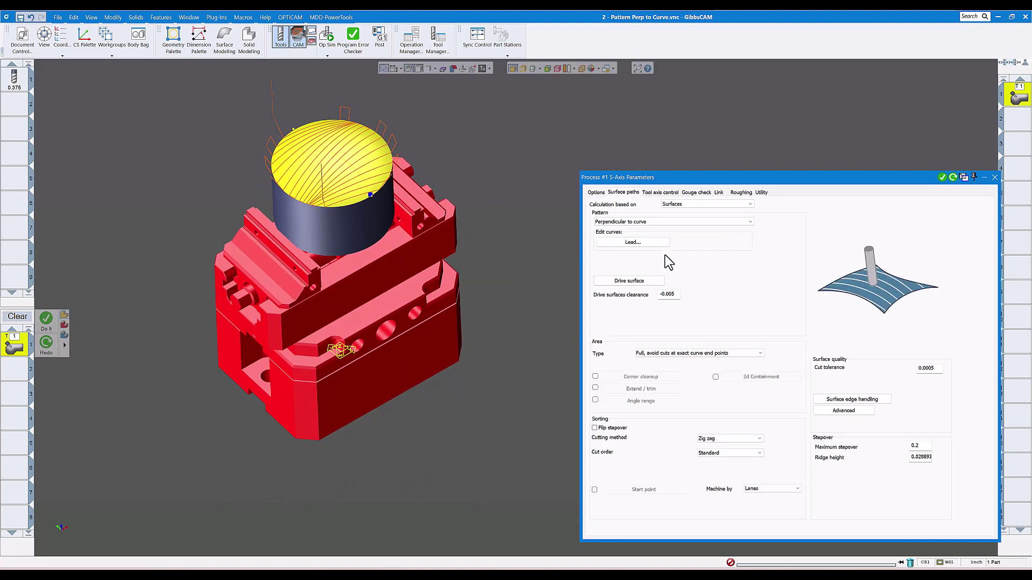
middle_click_drag(669, 262, 679, 212)
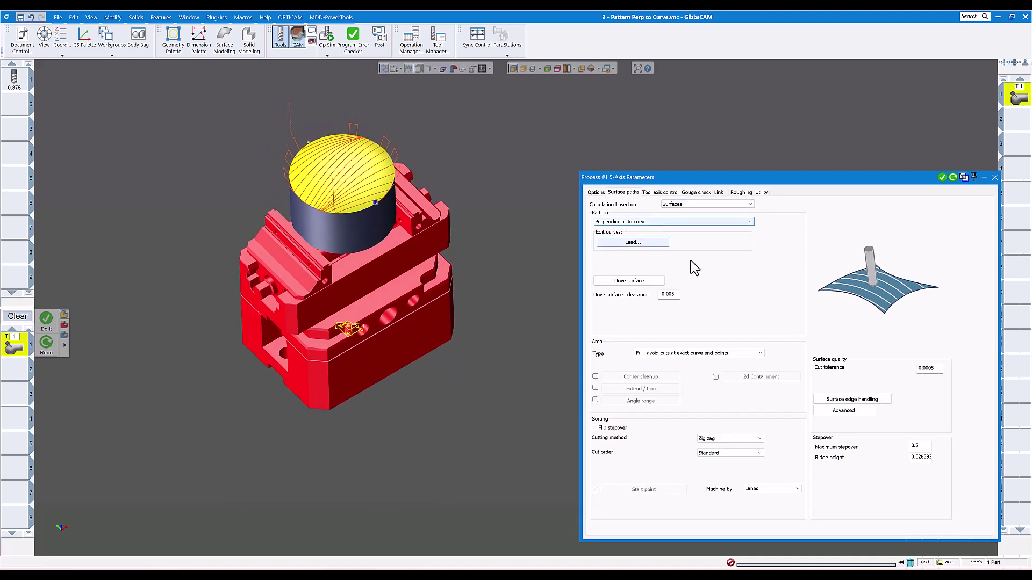
- Assign the curve across the dome as the lead curve and accept the existing faces as drive surfaces
left_click(637, 245)
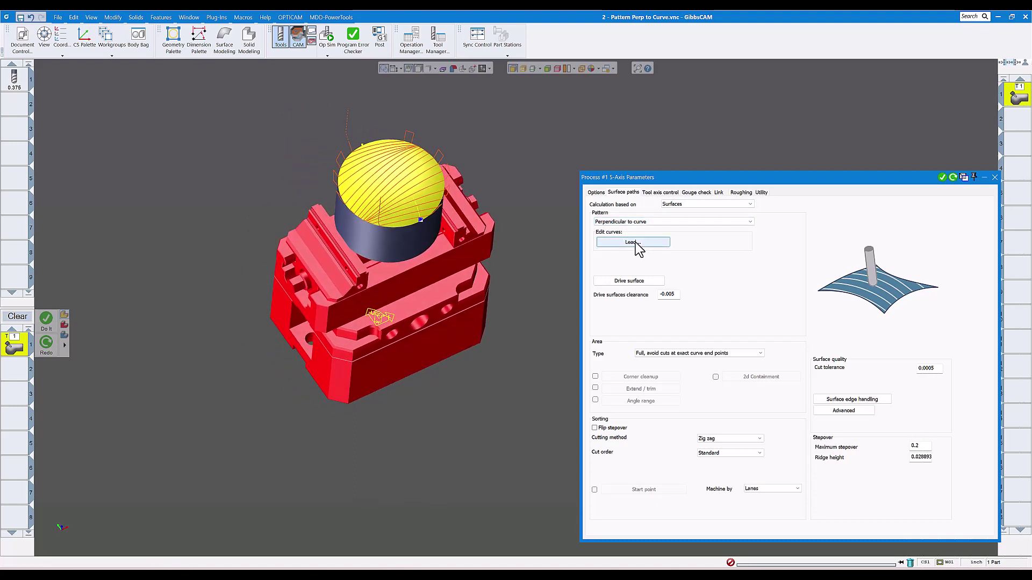
left_click(491, 230)
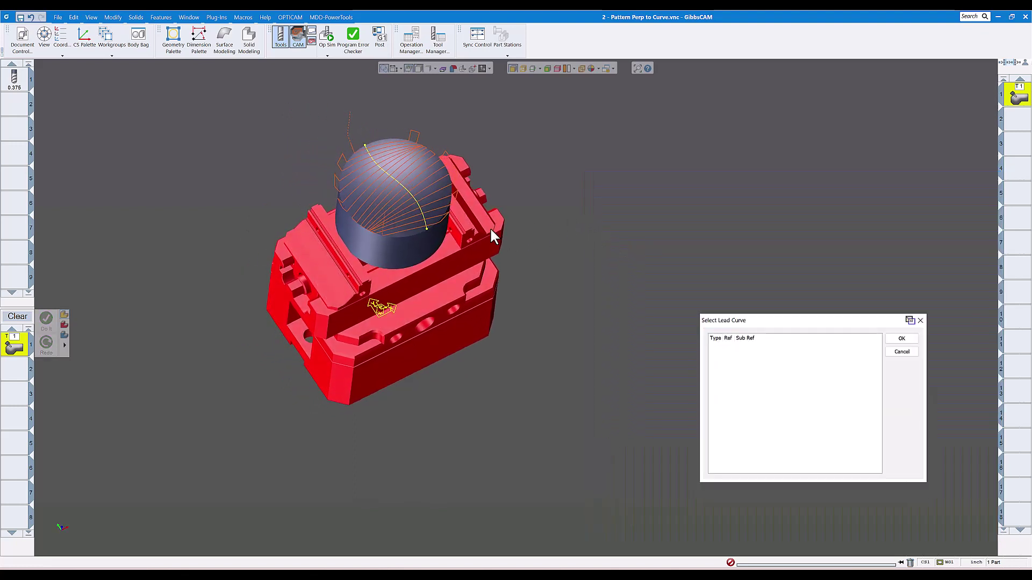
left_click(426, 225)
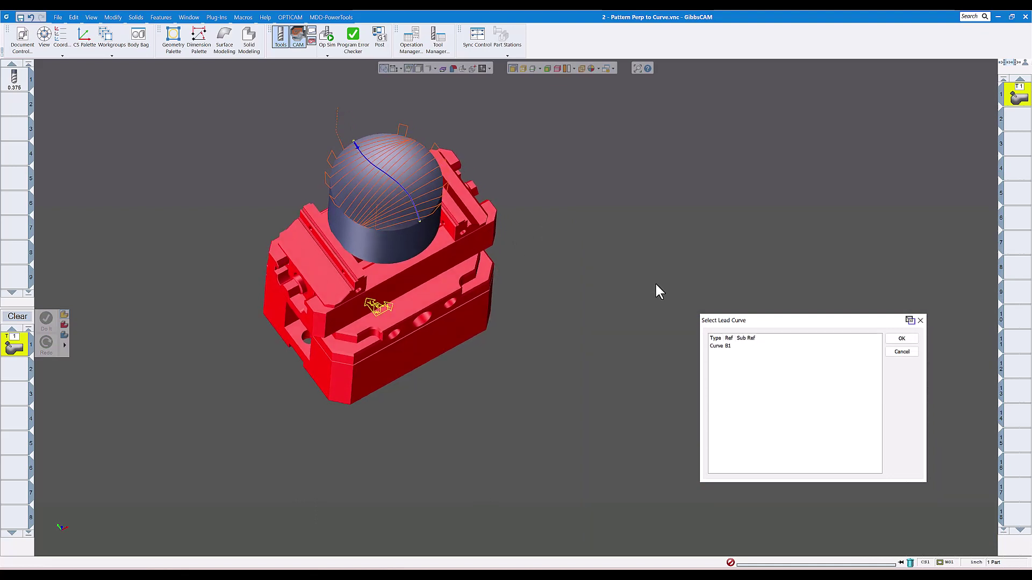
left_click(902, 339)
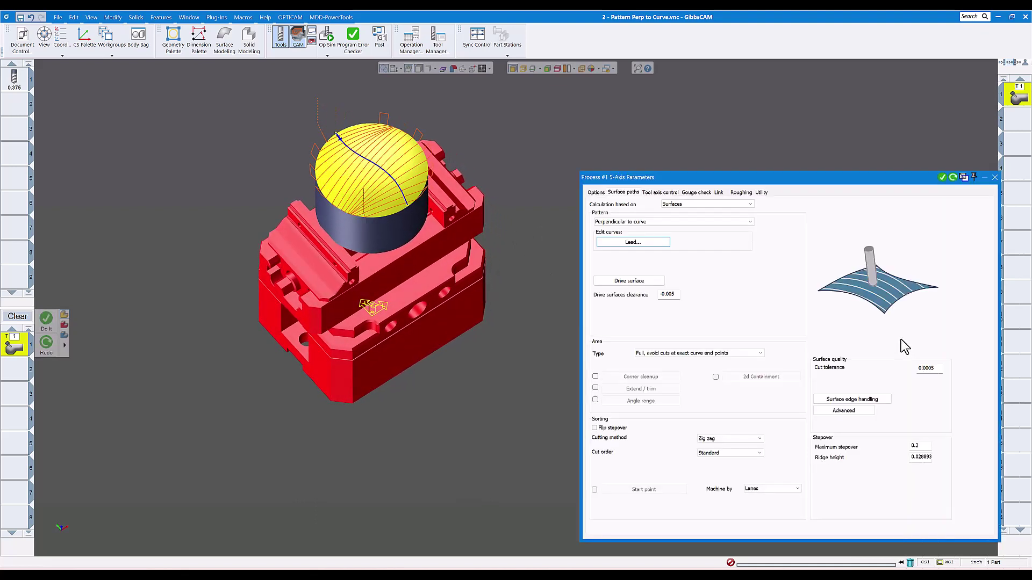
left_click(633, 283)
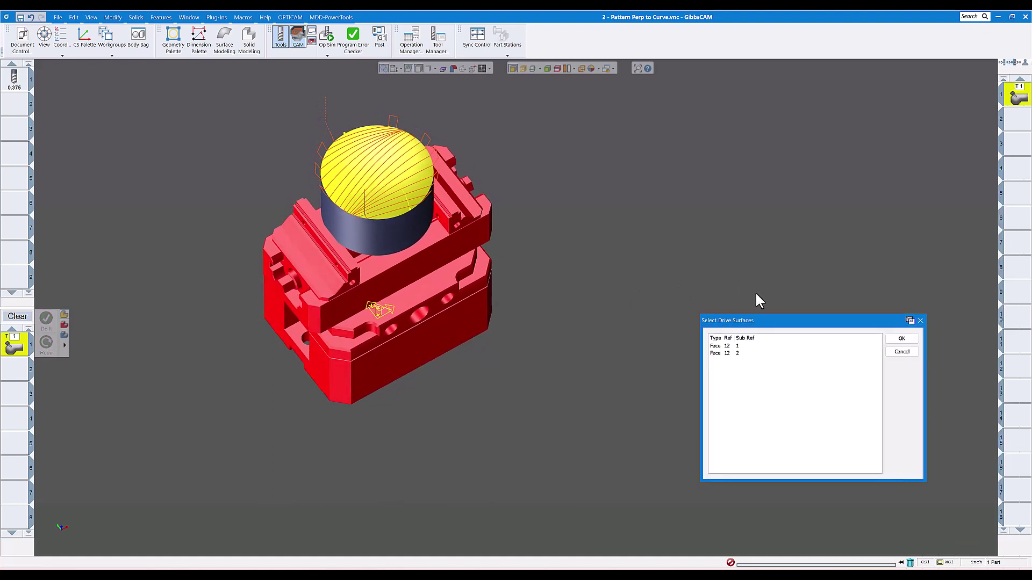
left_click(903, 339)
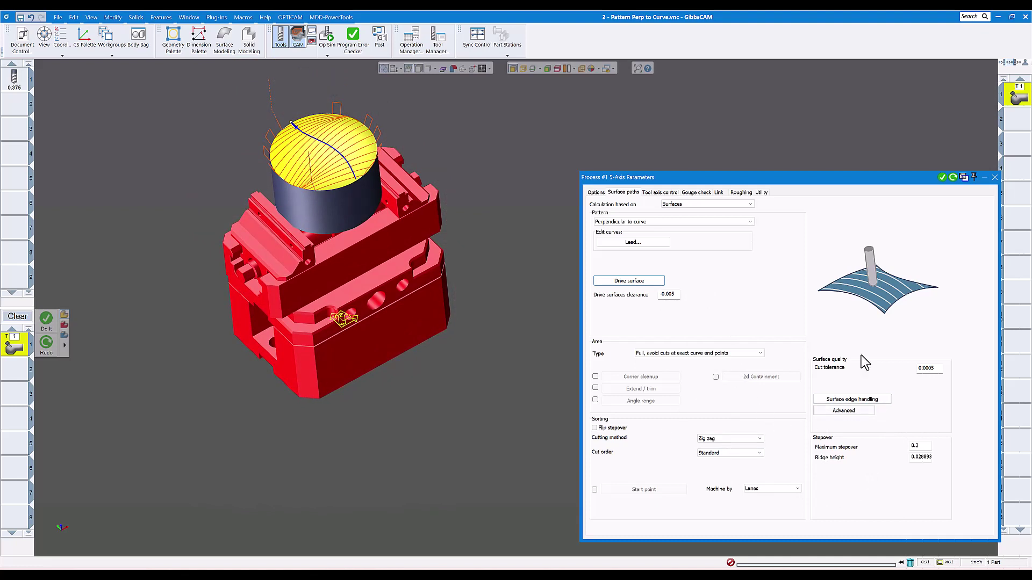
- Review the lead and side tilt angles in the tool axis control, leave both at 0, and regenerate the toolpath
left_click(659, 194)
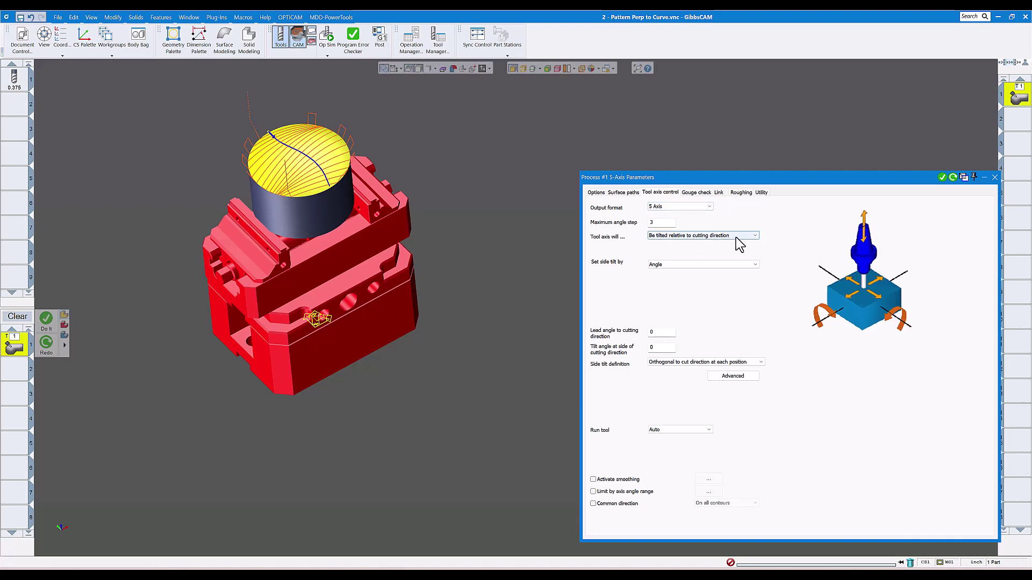
left_click(664, 332)
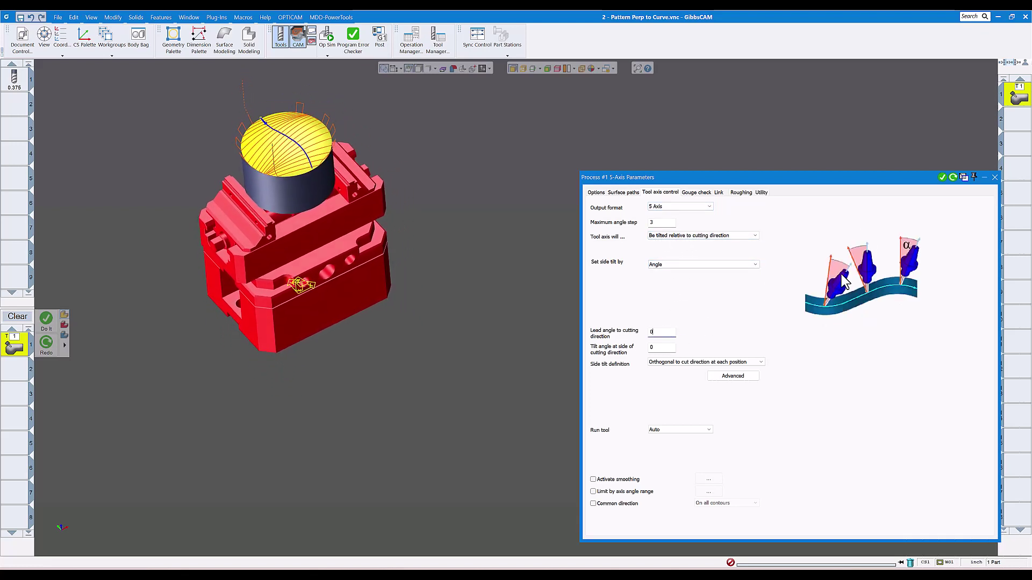
left_click(661, 348)
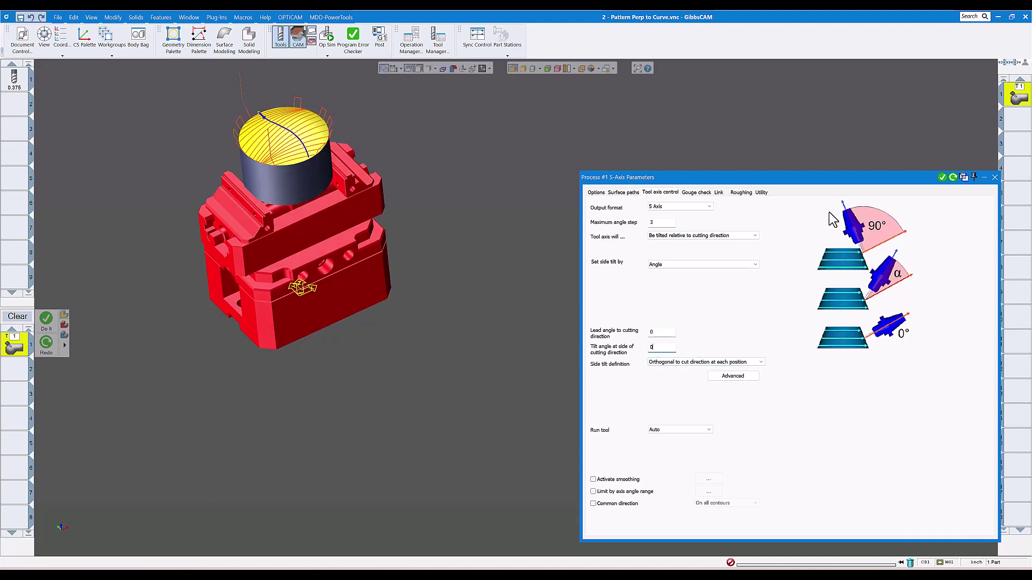
left_click_drag(800, 178, 729, 180)
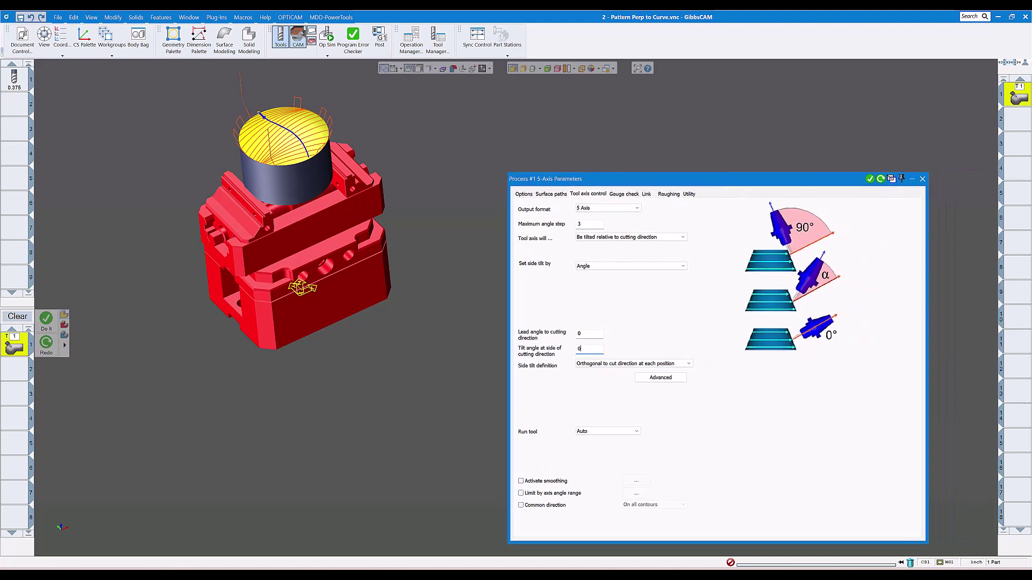
key("Return")
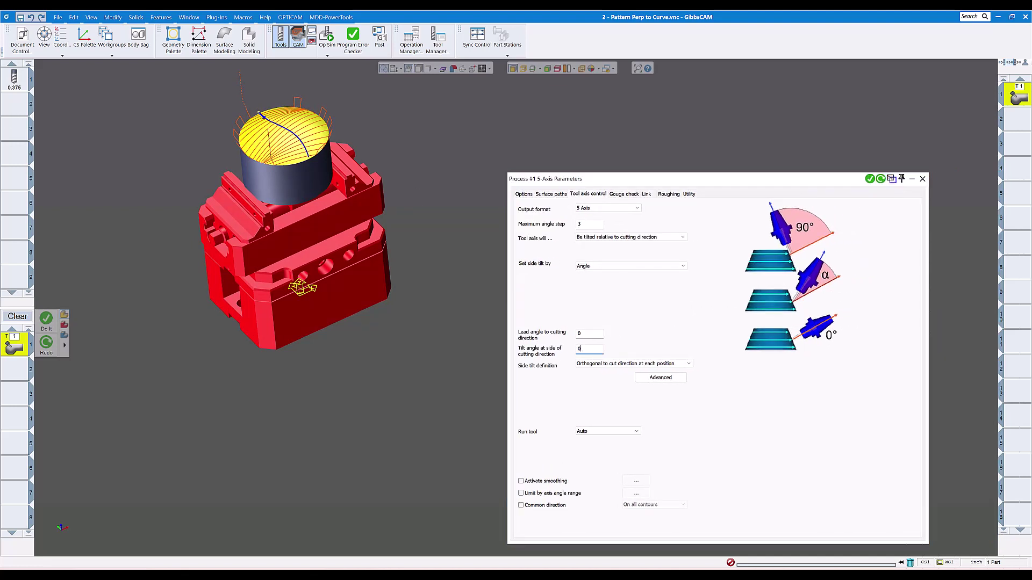
left_click(879, 178)
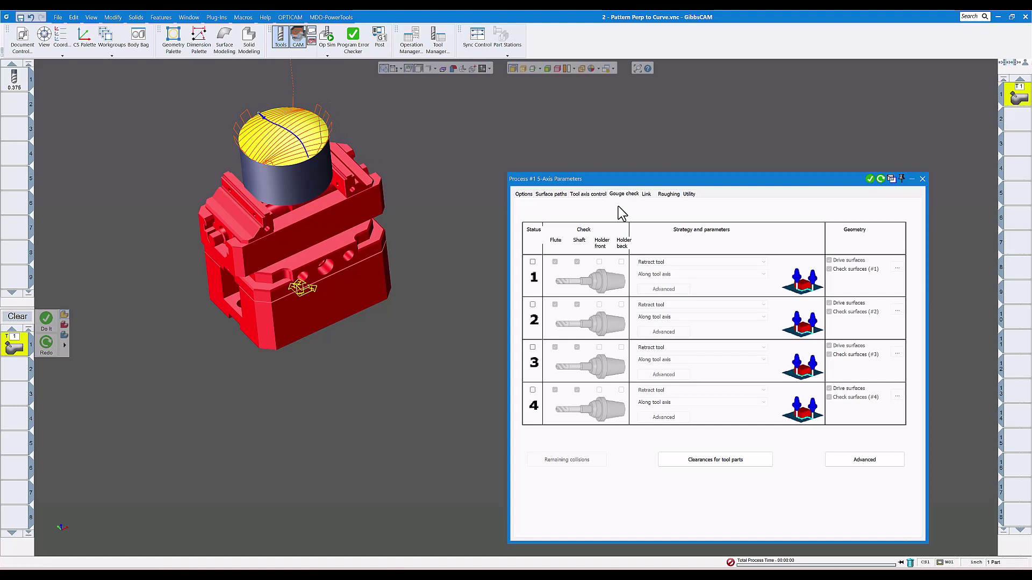
- Review the link and retract settings, keep Plane as the clearance area type, check the roughing and utility settings, and close the process parameters
left_click(647, 195)
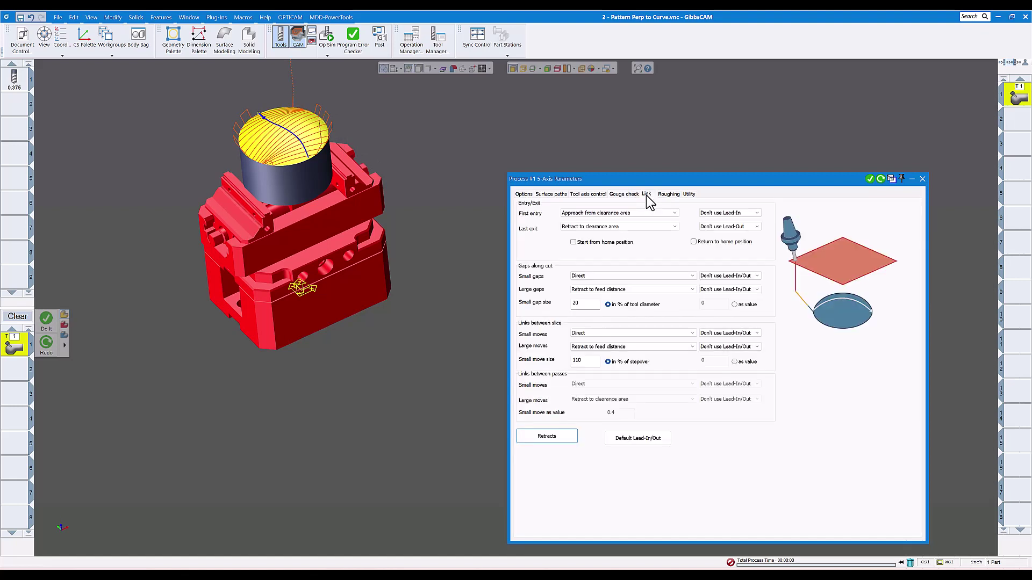
left_click(548, 436)
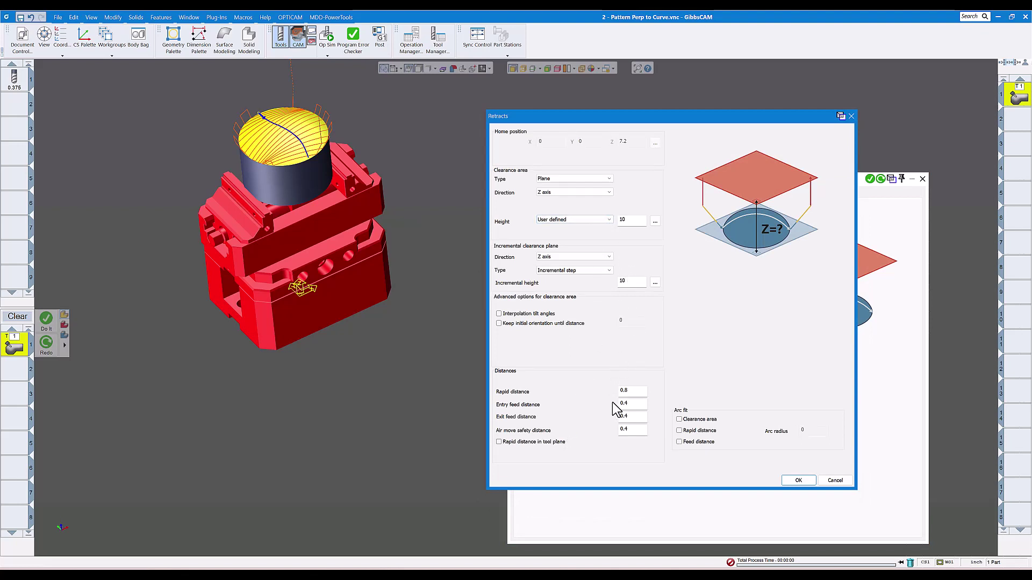
left_click(600, 180)
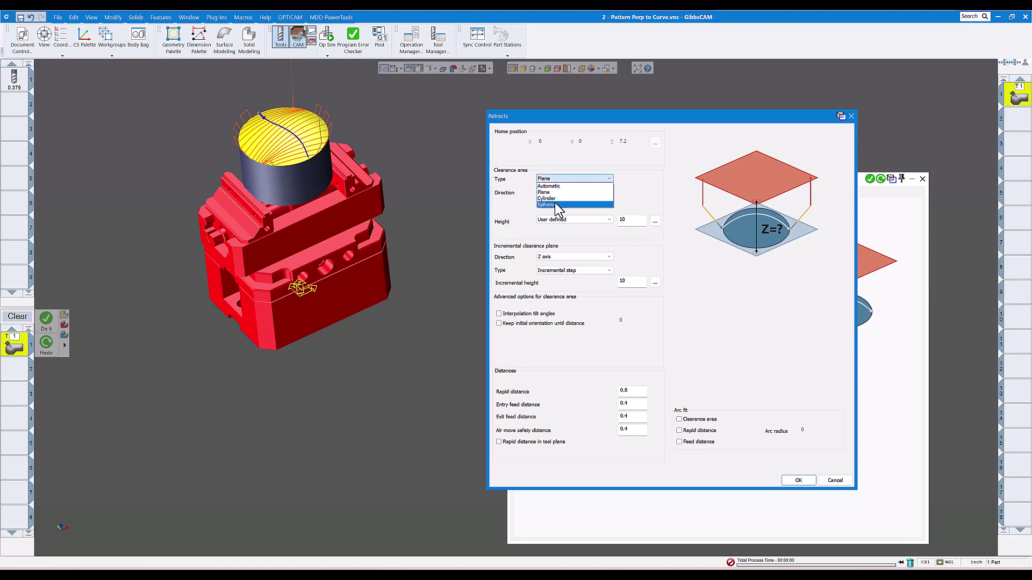
left_click(630, 158)
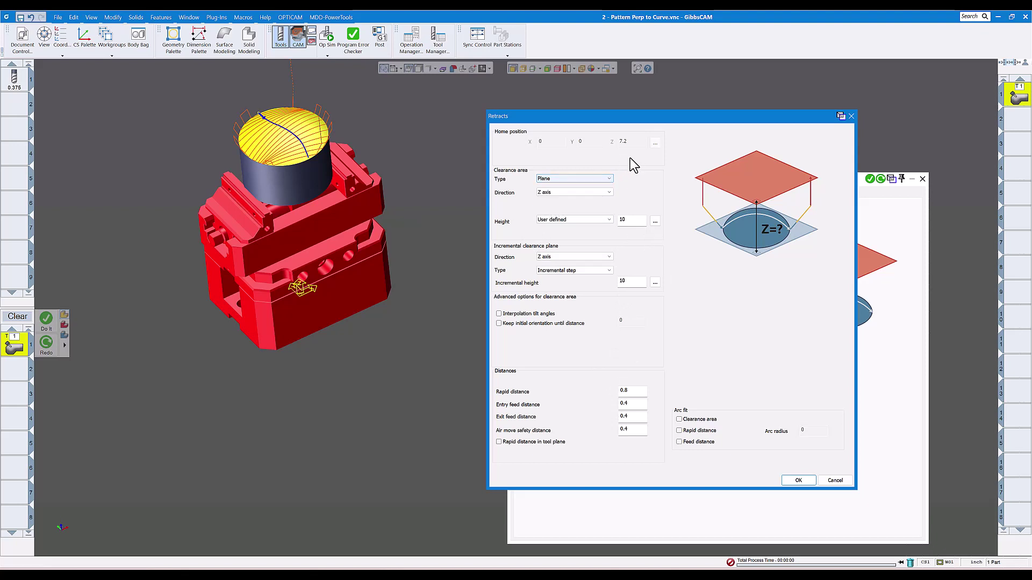
left_click(851, 116)
left_click(669, 195)
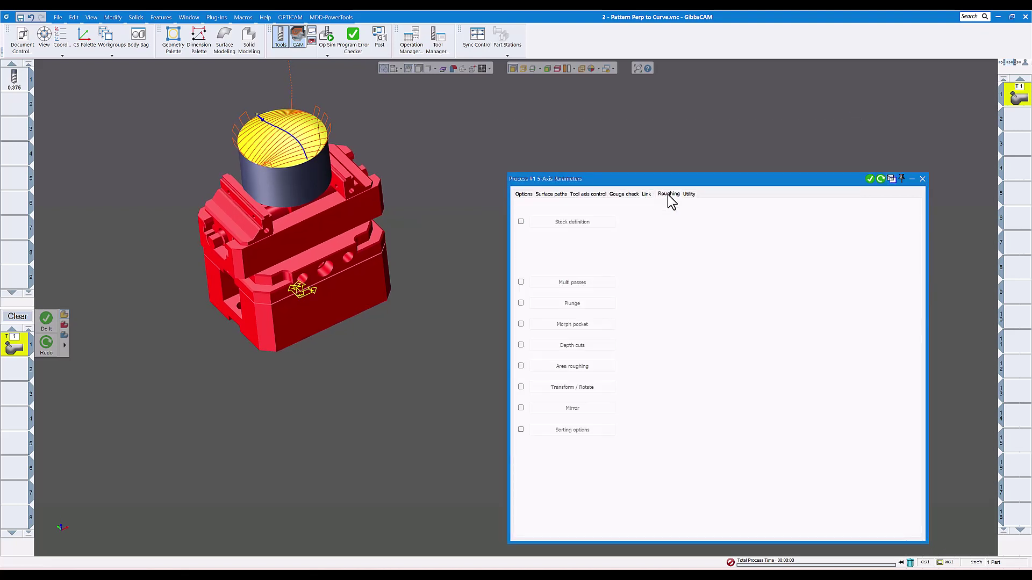
left_click(689, 195)
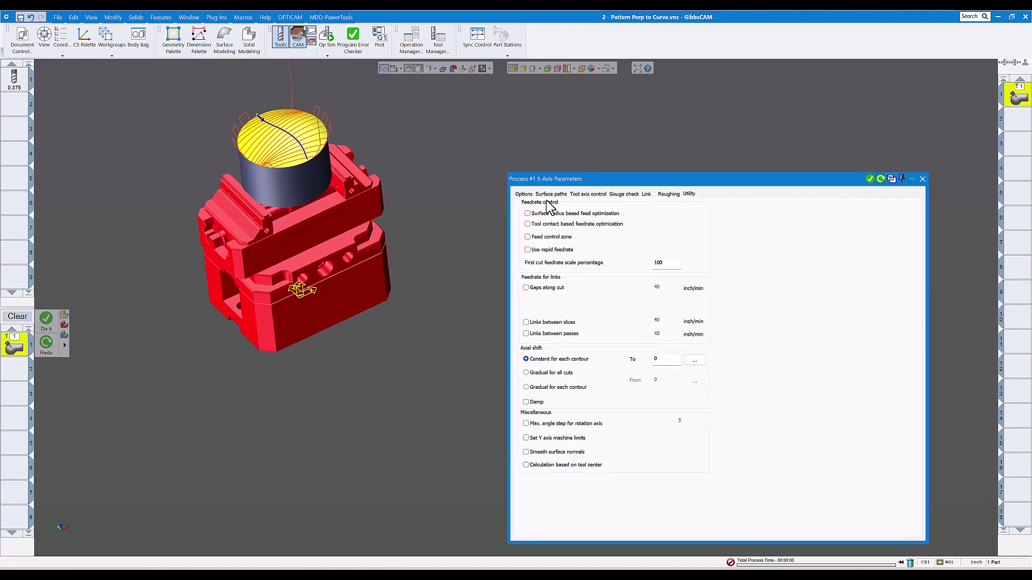
left_click(922, 180)
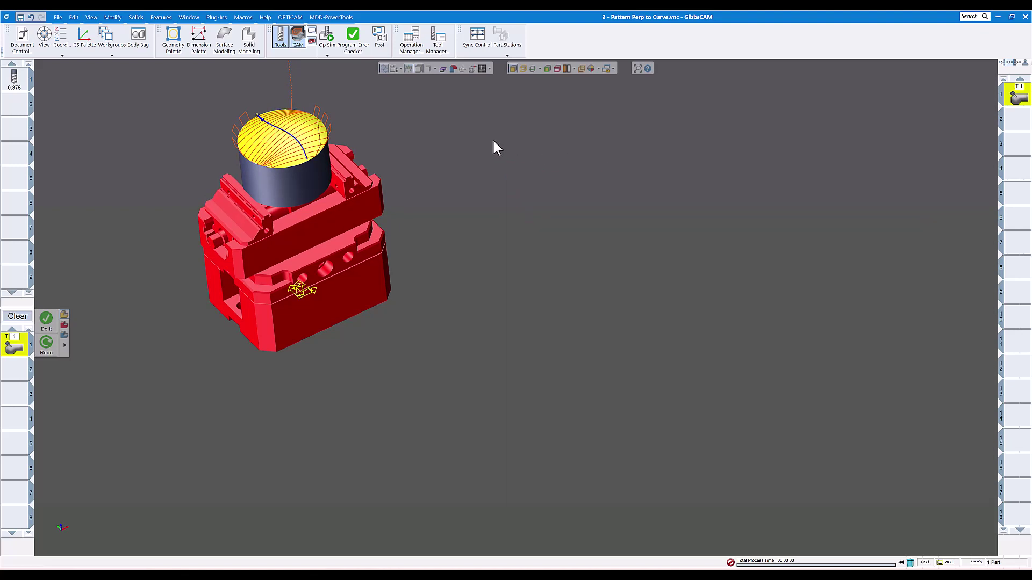
- Run the Op Sim of the perpendicular-to-curve toolpath on the domed cylinder and raise the playback speed
left_click(326, 48)
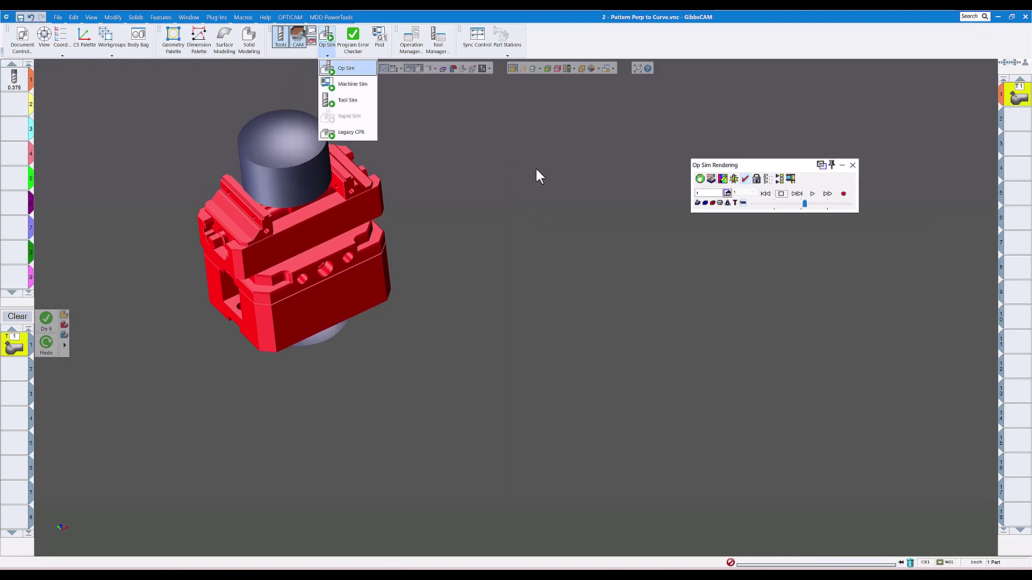
left_click(813, 194)
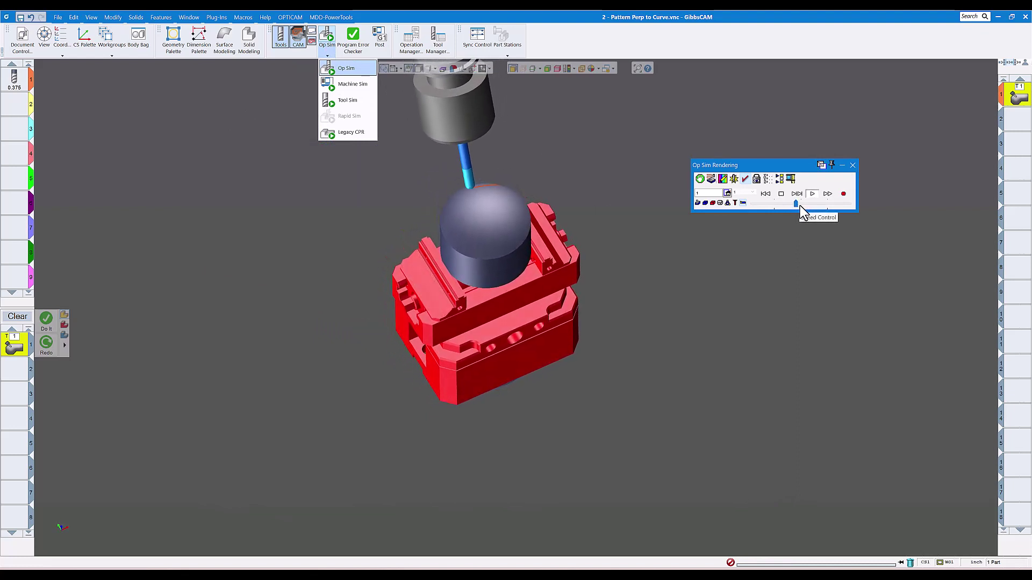
left_click(797, 204)
left_click_drag(798, 204, 808, 204)
left_click(808, 205)
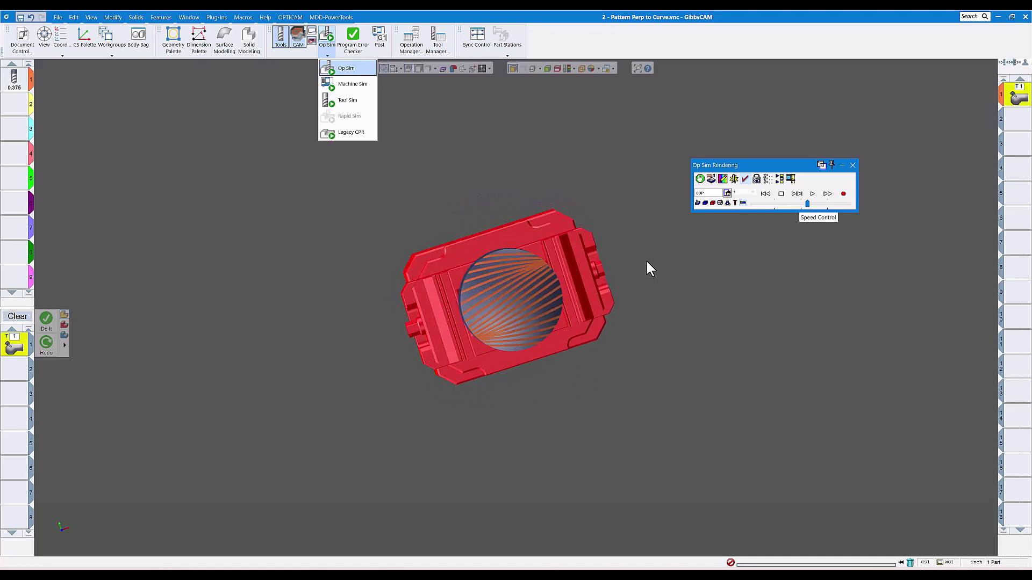
- Lock the simulation's point of view to Machine, replay the domed cylinder's toolpath at a higher speed, and end the Op Sim
left_click(757, 179)
left_click(745, 228)
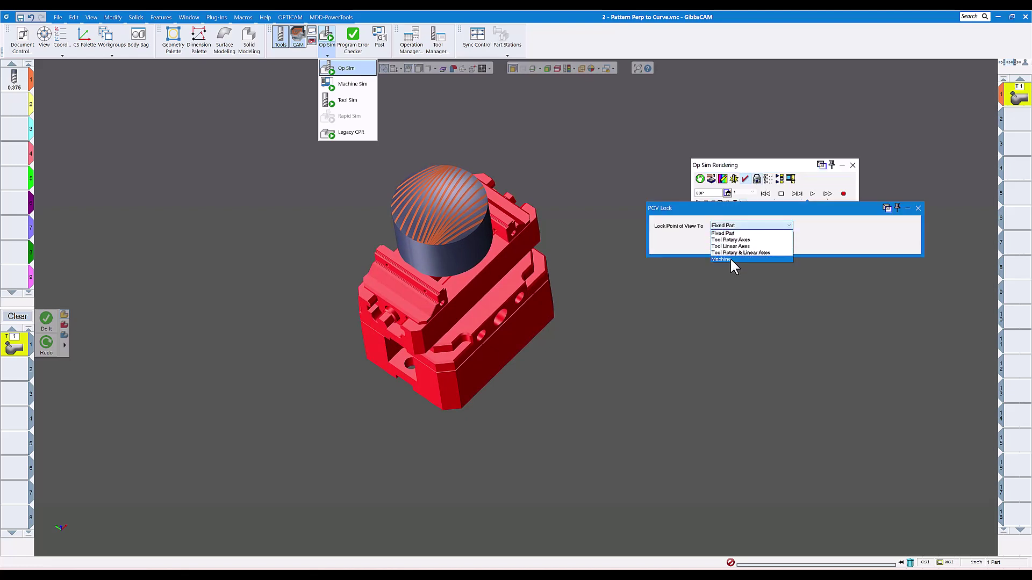
left_click(732, 260)
left_click(918, 209)
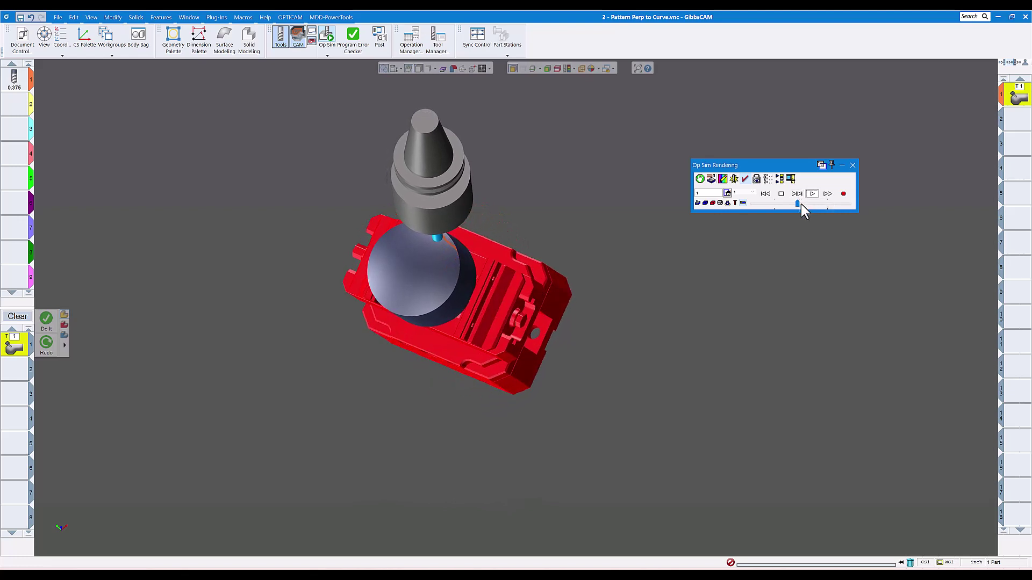
left_click(802, 204)
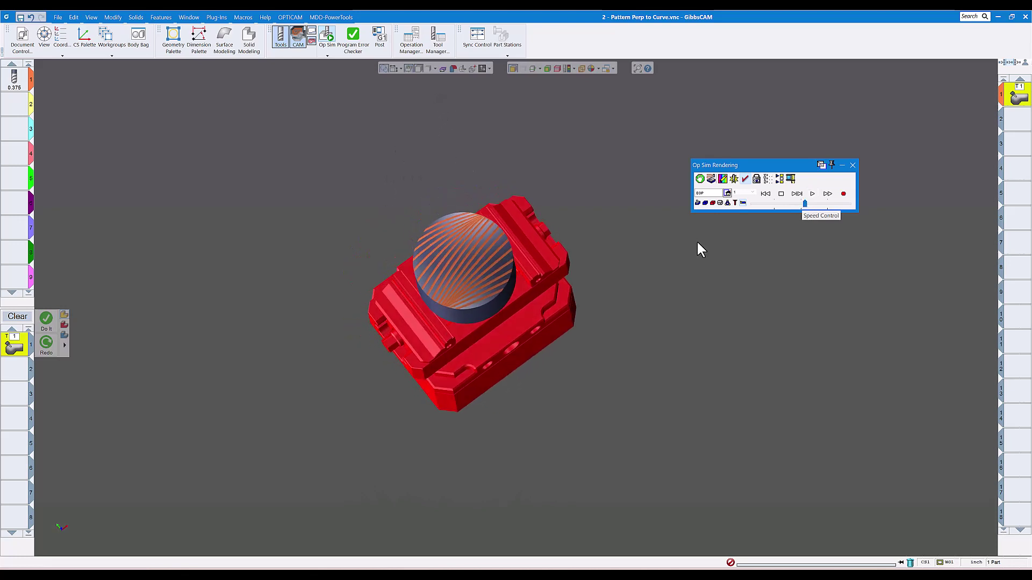
left_click(853, 165)
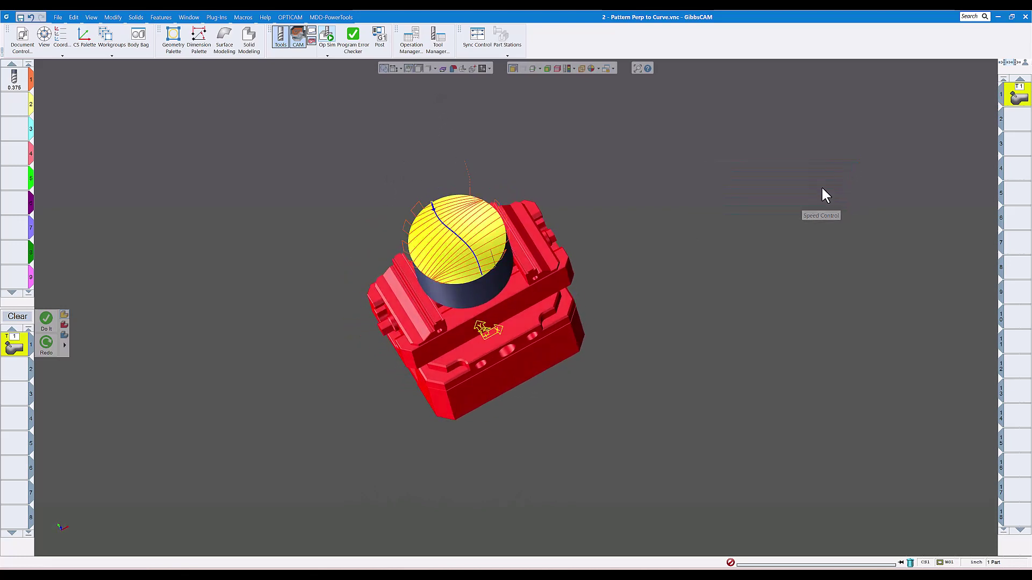
- Run the domed cylinder's toolpath in Machine Sim, speed up the playback to watch the rotary table's motion, and end the simulation
left_click(326, 55)
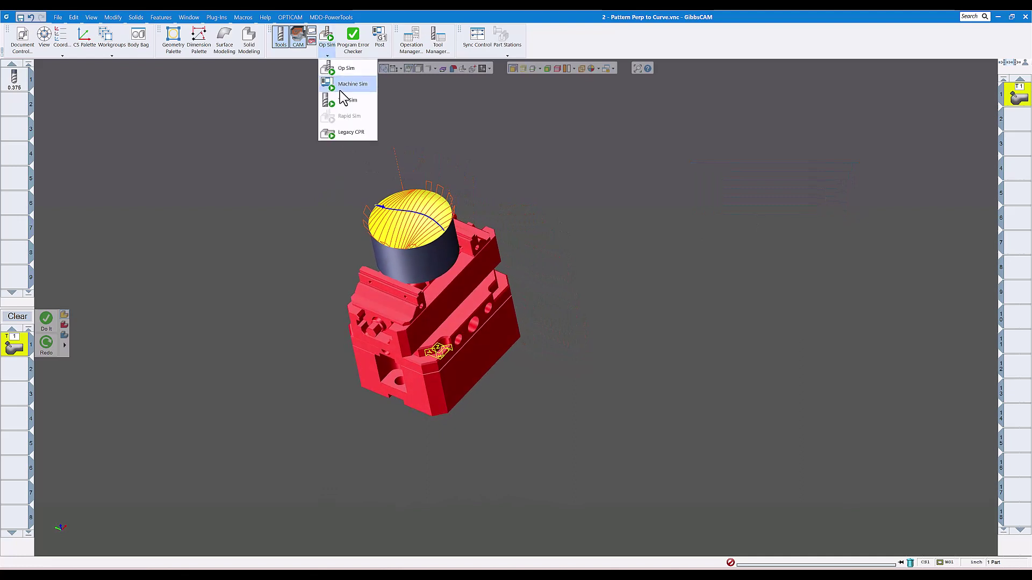
left_click(352, 84)
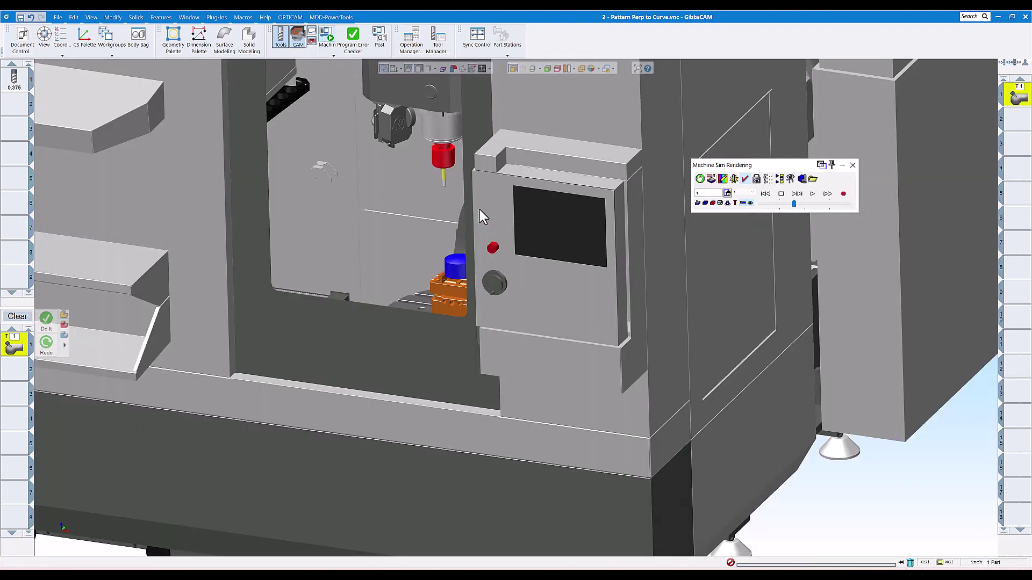
left_click(771, 196)
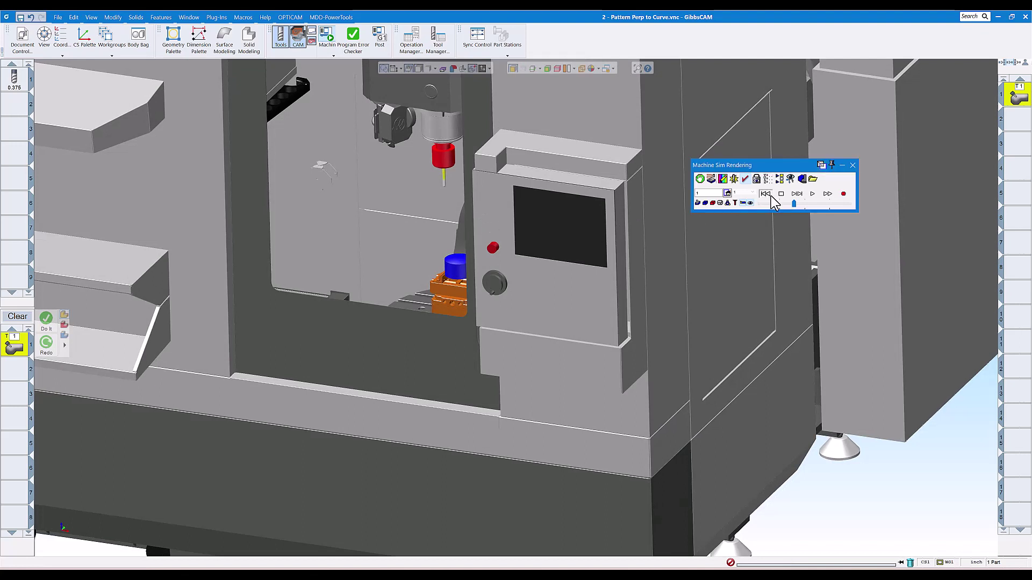
left_click(813, 195)
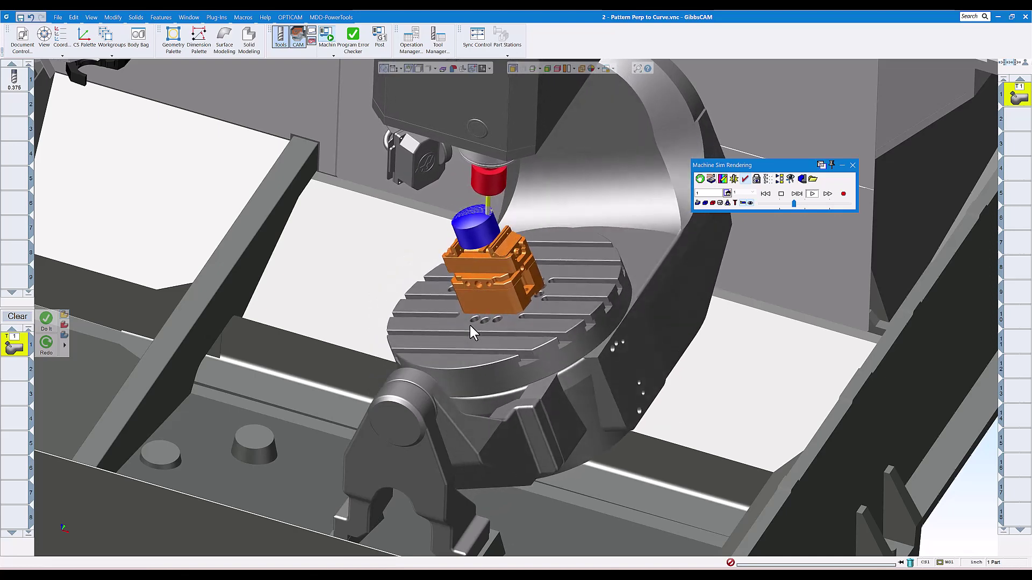
left_click(801, 204)
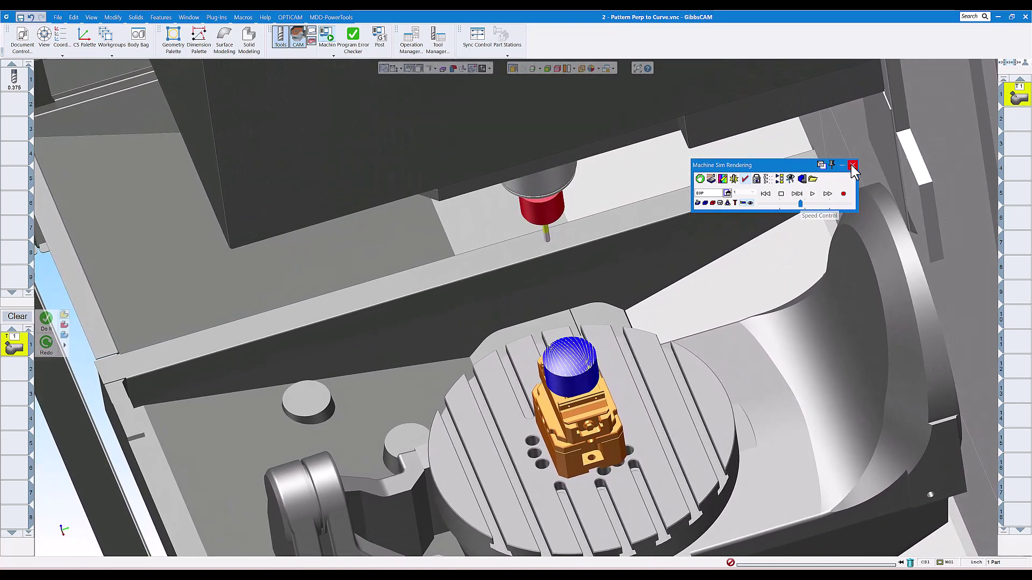
left_click(852, 165)
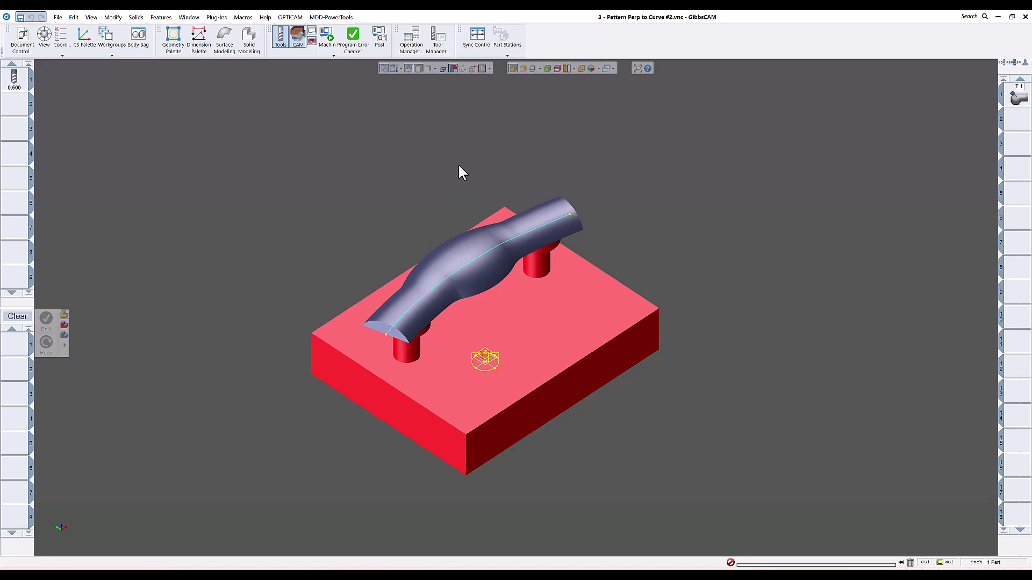
- In the Pattern Perp to Curve #2 part, open the 5-axis operation's parameters, move them clear of the part, and show the surface path settings
left_click(1016, 98)
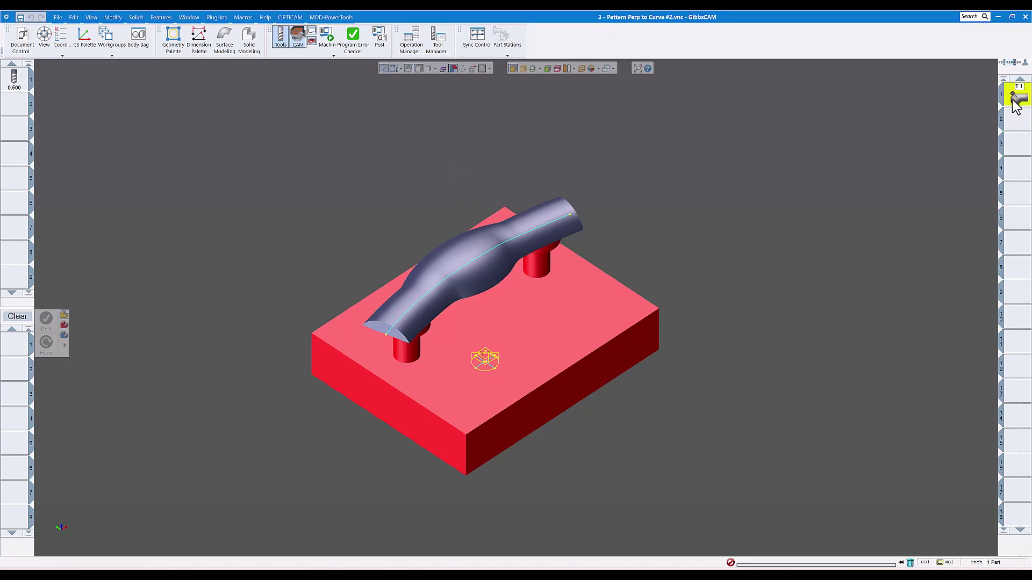
left_click_drag(598, 179, 688, 147)
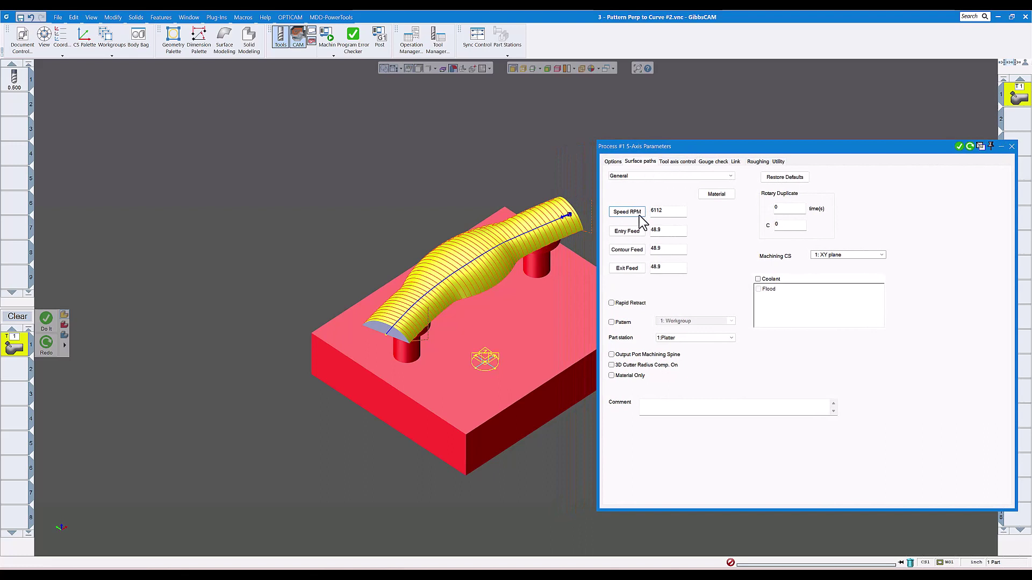
left_click(641, 162)
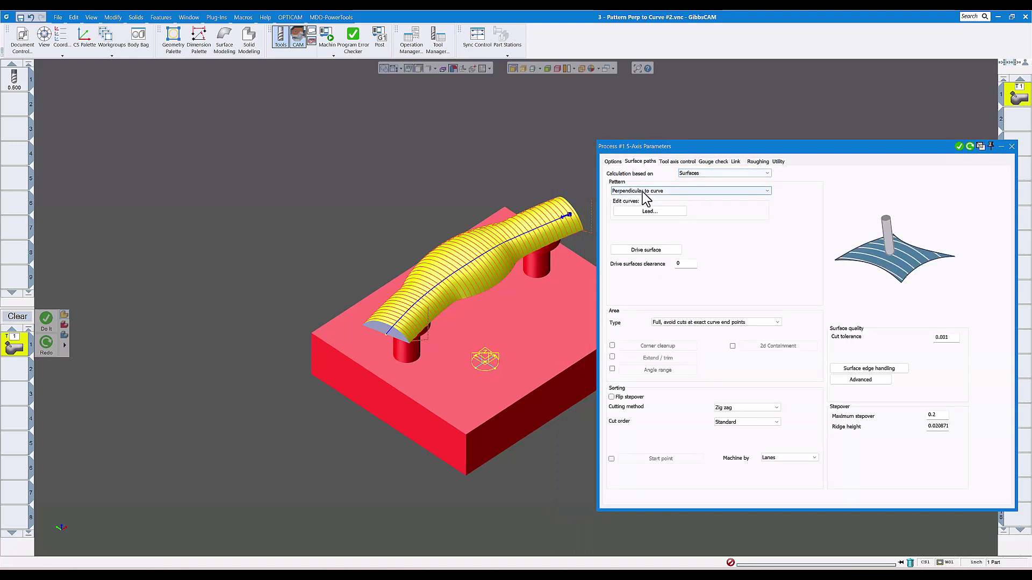
- Check the lead curve along the bulged bar and its drive surface faces, accepting both existing selections
left_click(649, 211)
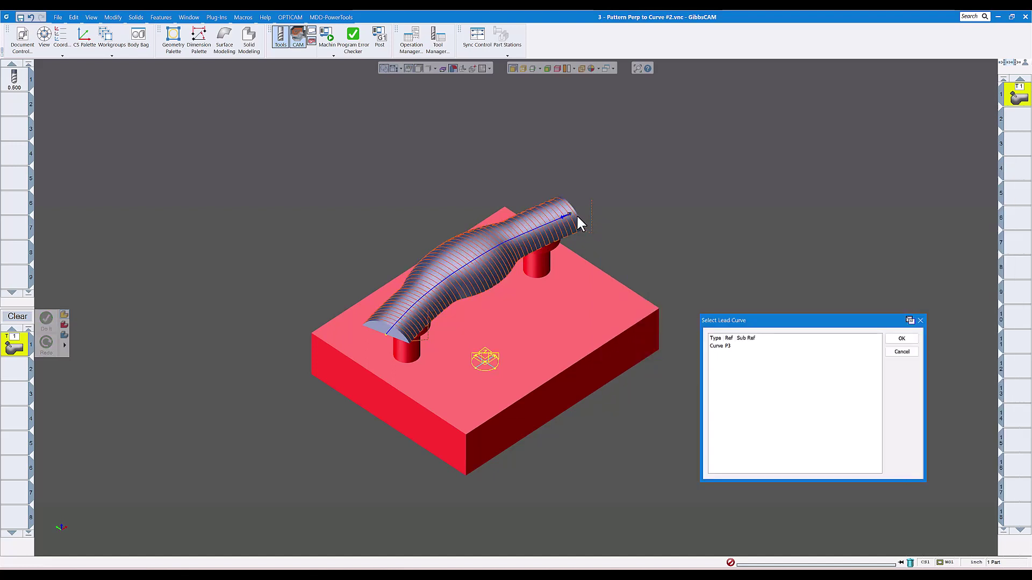
left_click(902, 340)
left_click(642, 251)
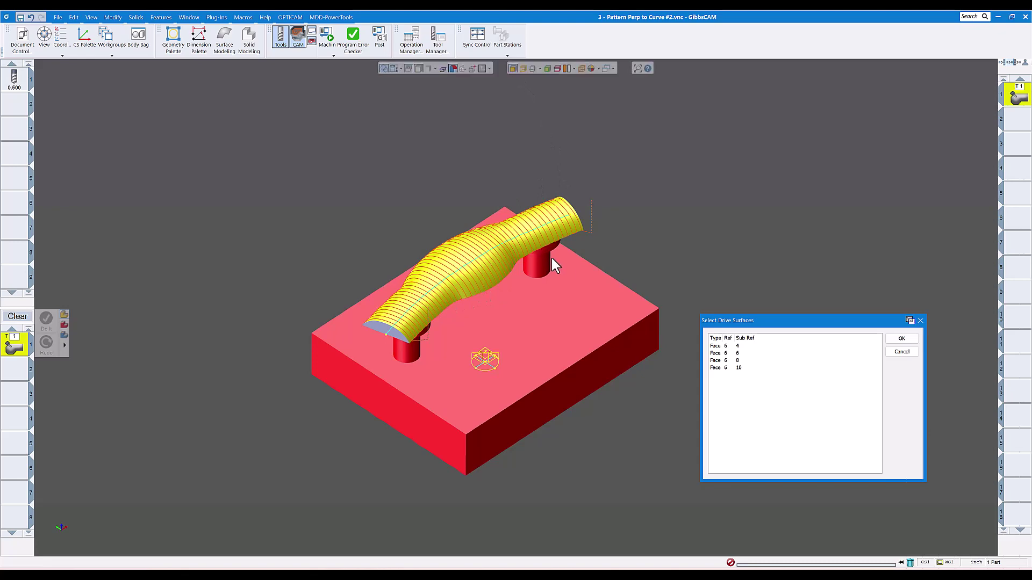
middle_click_drag(551, 257, 505, 225)
left_click(902, 338)
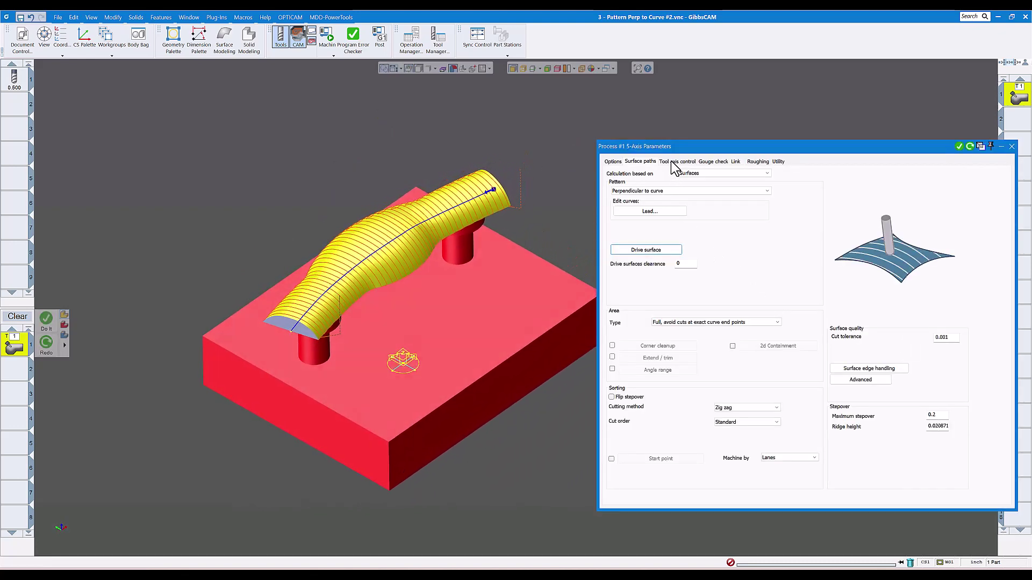
- Review the operation's tool axis control and link settings, and close the process parameters
left_click(672, 161)
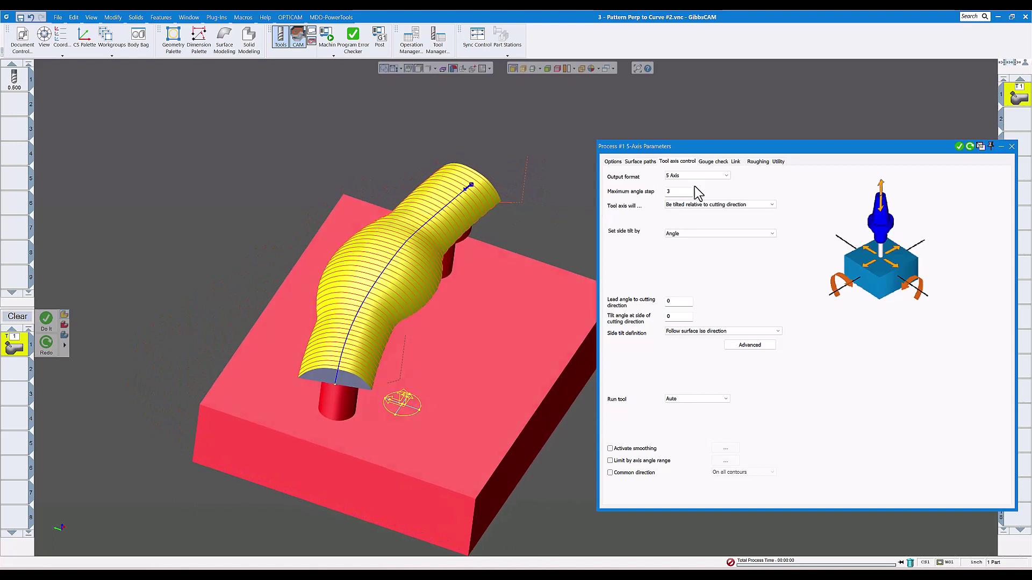
left_click(735, 162)
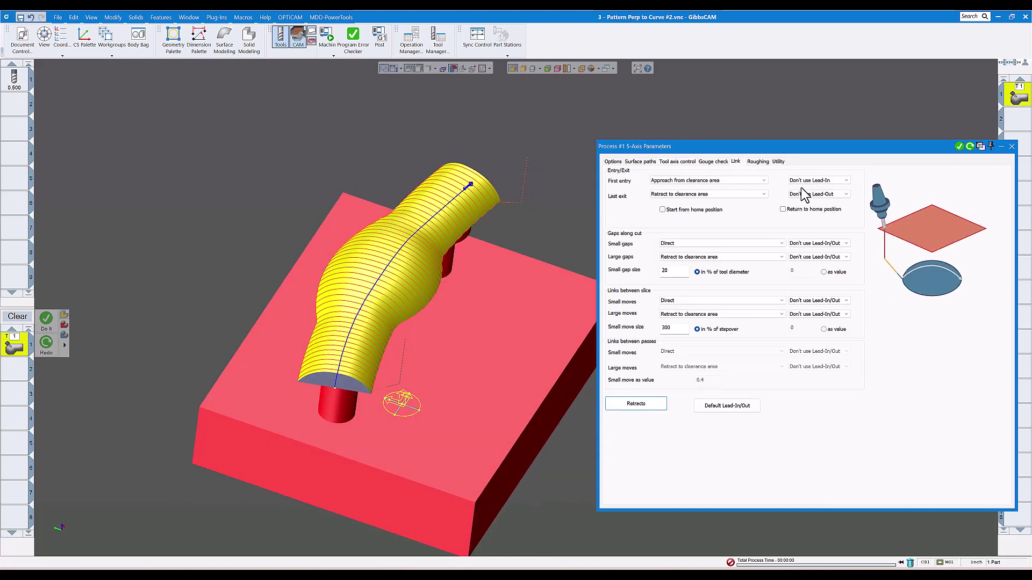
left_click(1008, 147)
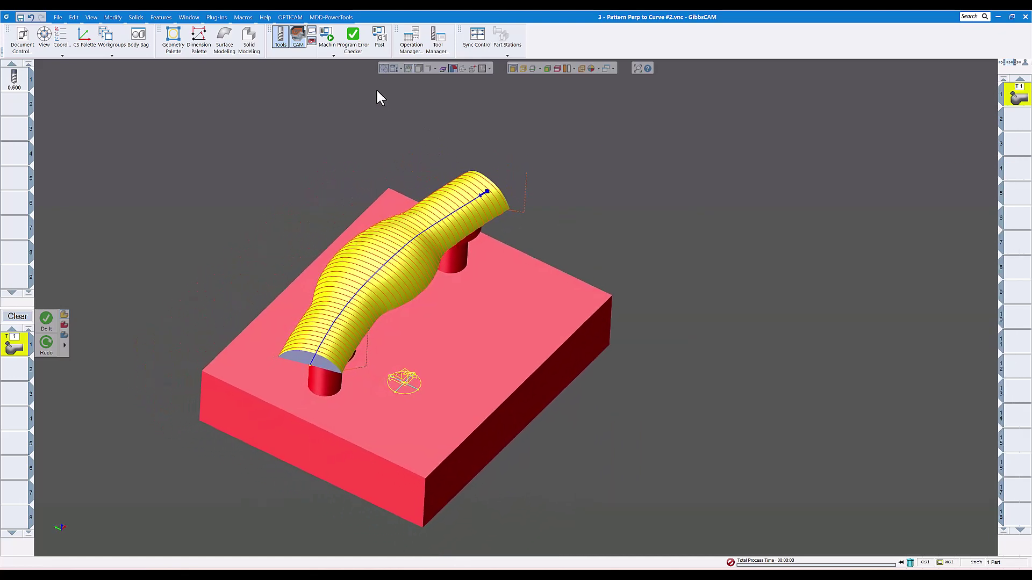
- Run the Op Sim of the bulged bar's toolpath with the point of view locked to Machine and speed up the playback
left_click(331, 47)
left_click(340, 72)
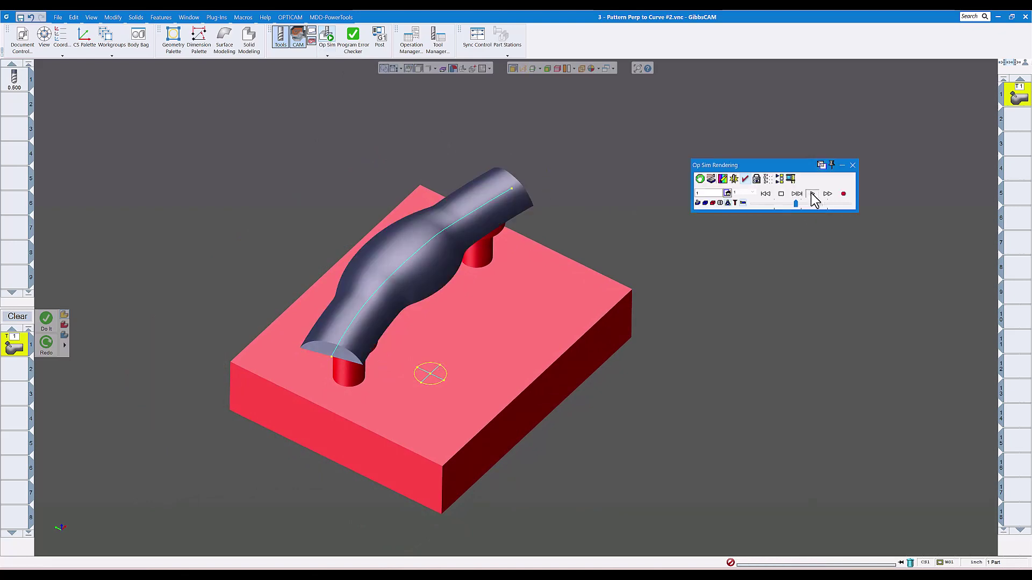
left_click(812, 195)
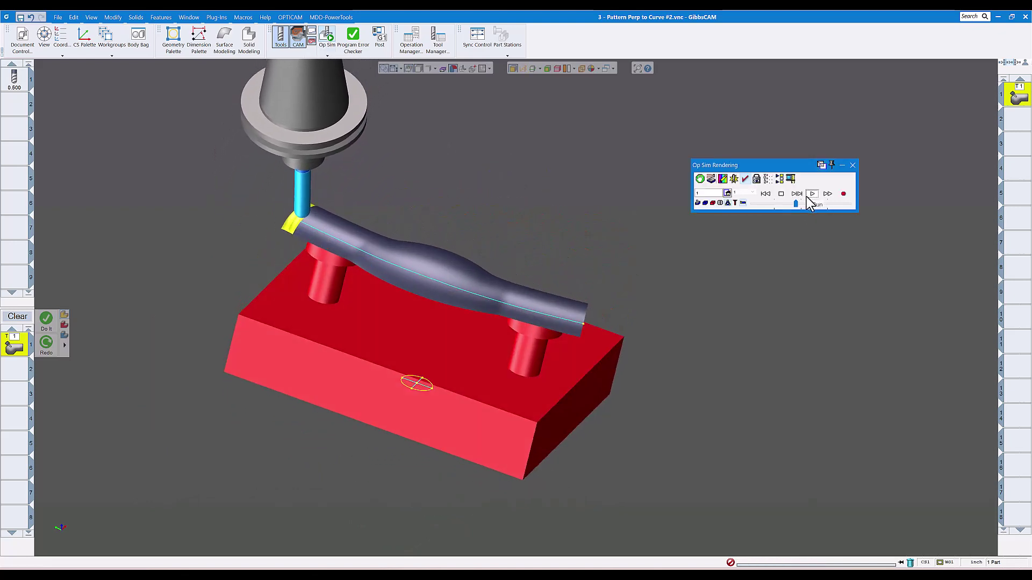
left_click(757, 178)
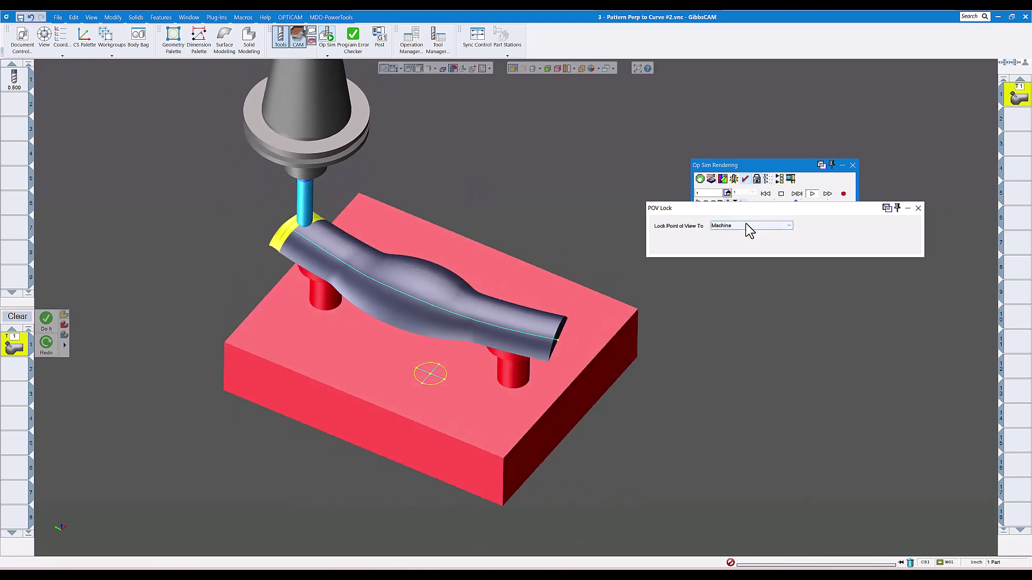
left_click(918, 208)
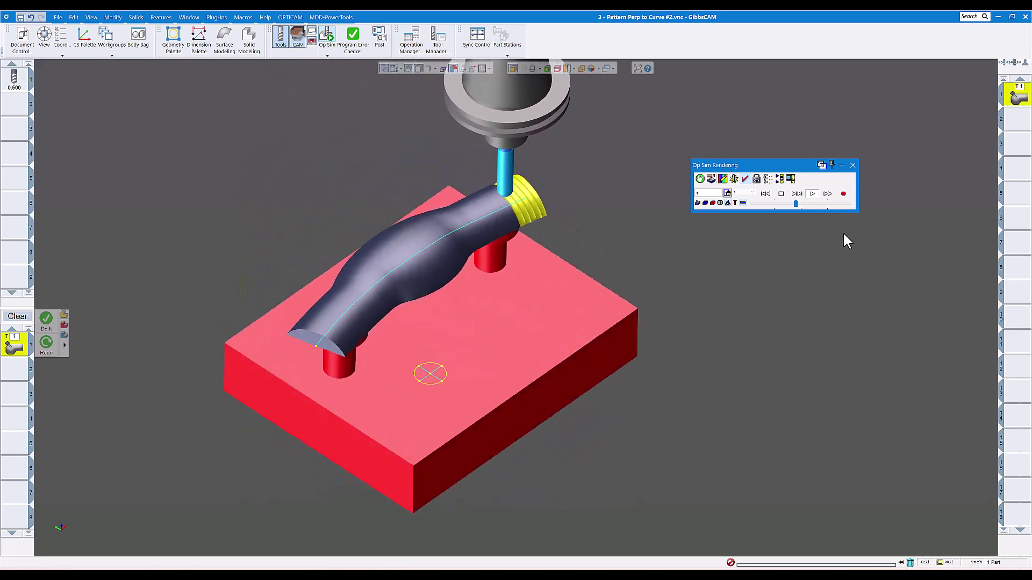
left_click(805, 204)
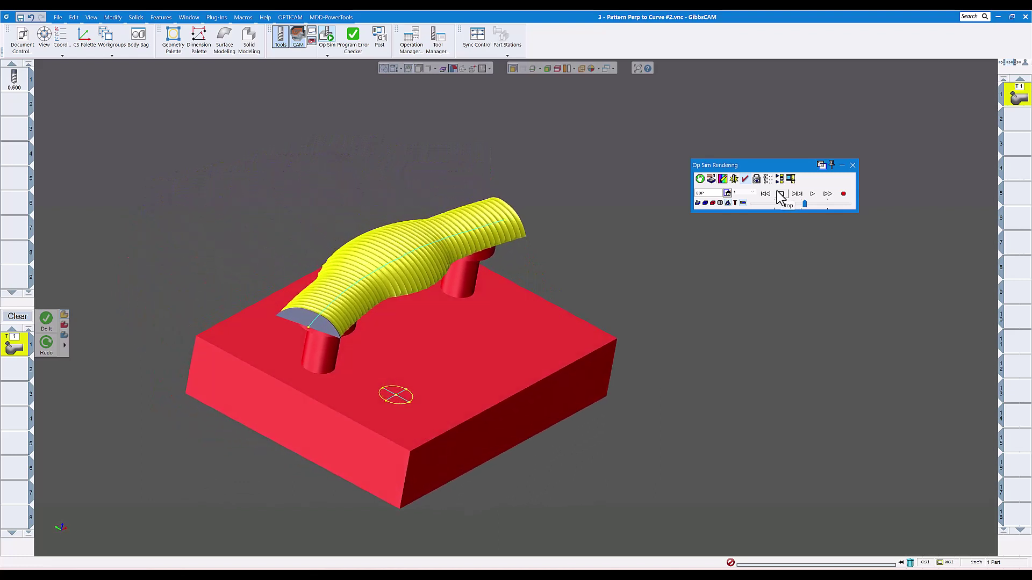
- Run the Machine Sim of the bulged bar's toolpath, adjusting the playback speed, and close the simulation
left_click(326, 53)
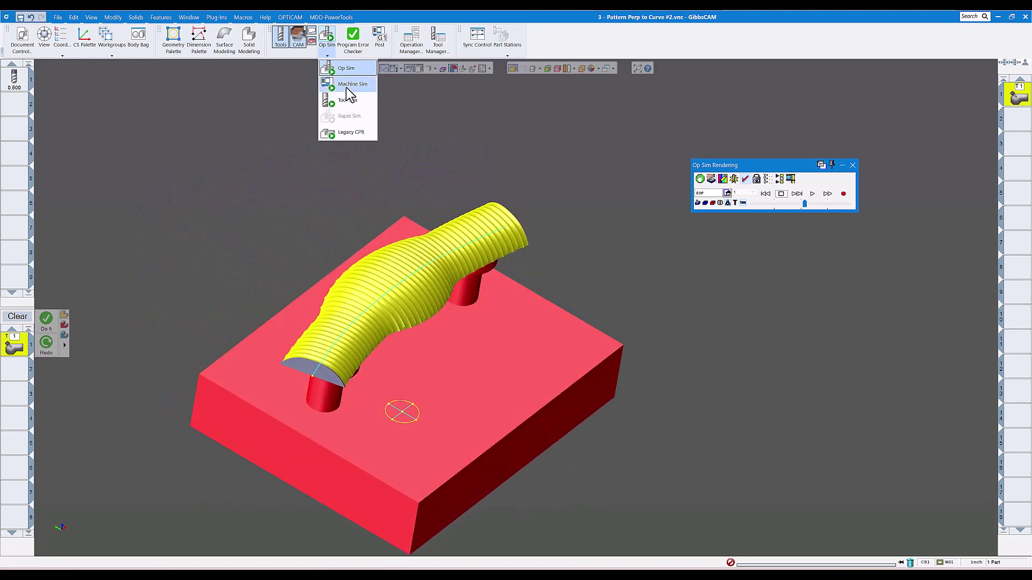
left_click(350, 86)
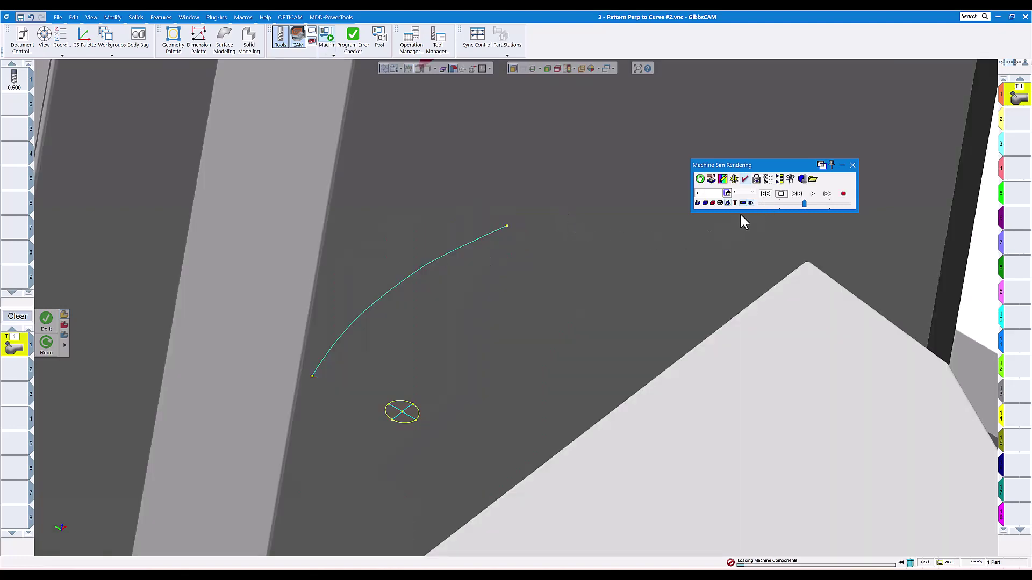
scroll(619, 269, "down", 3)
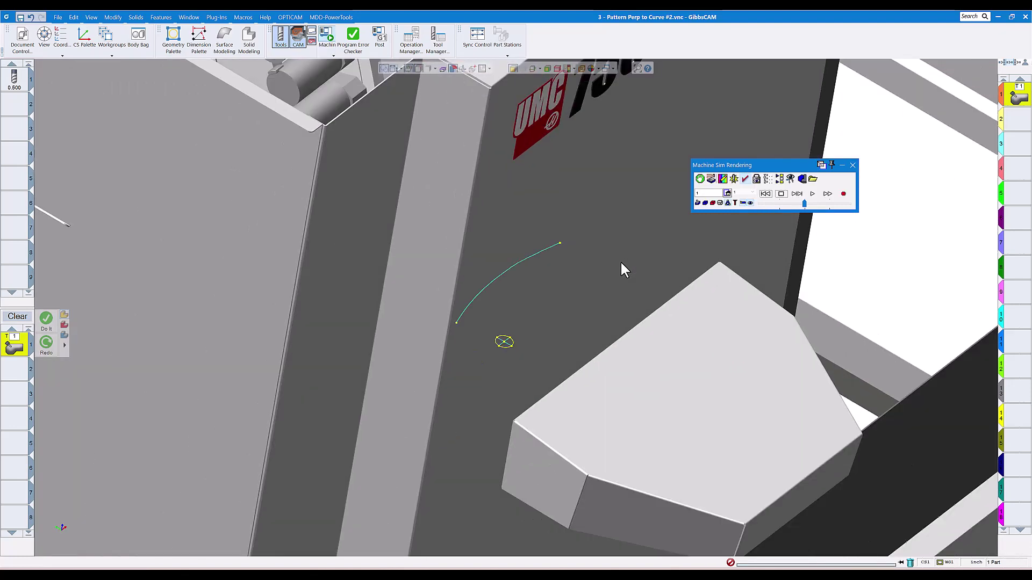
left_click(814, 194)
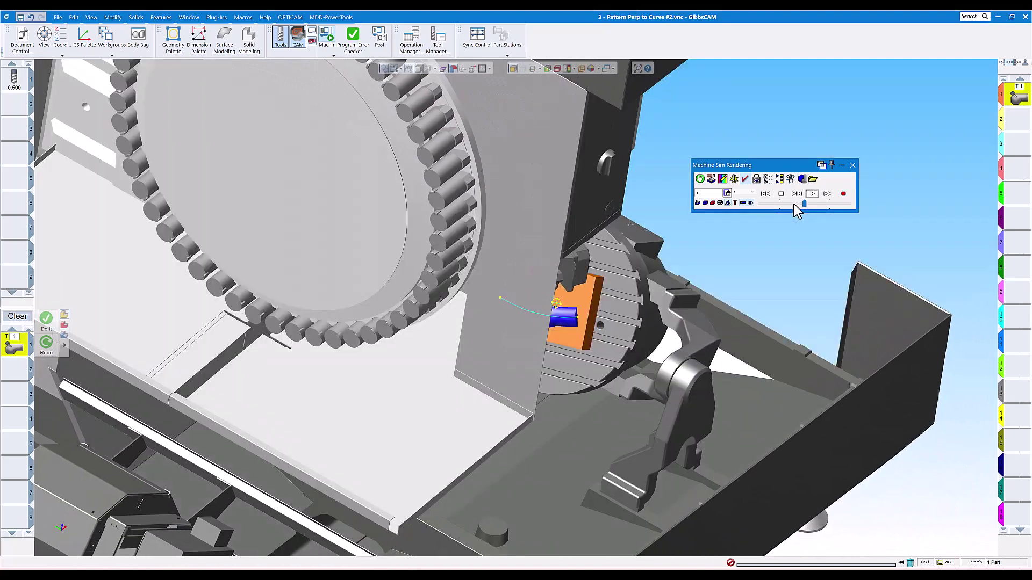
left_click(794, 205)
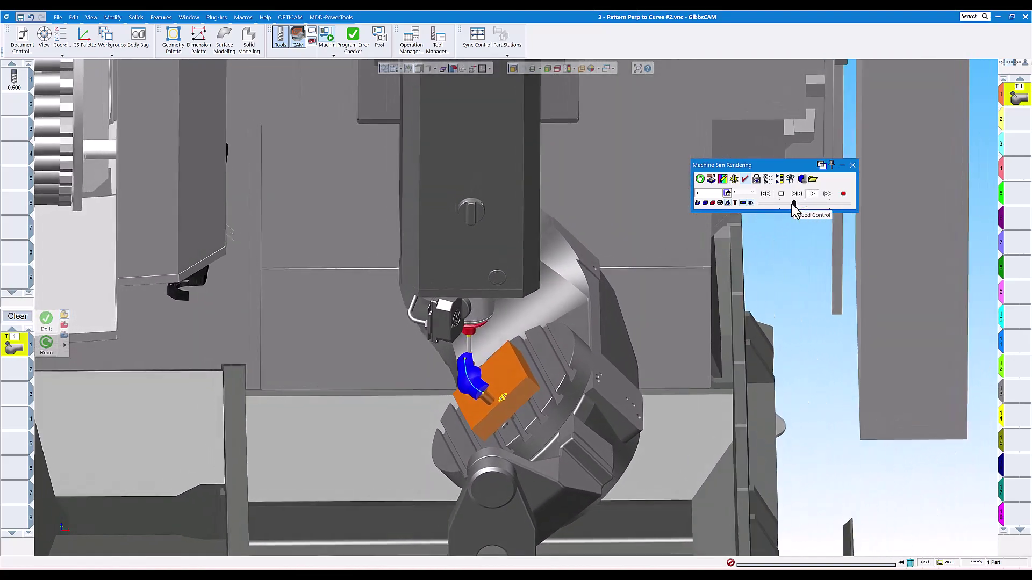
left_click(804, 204)
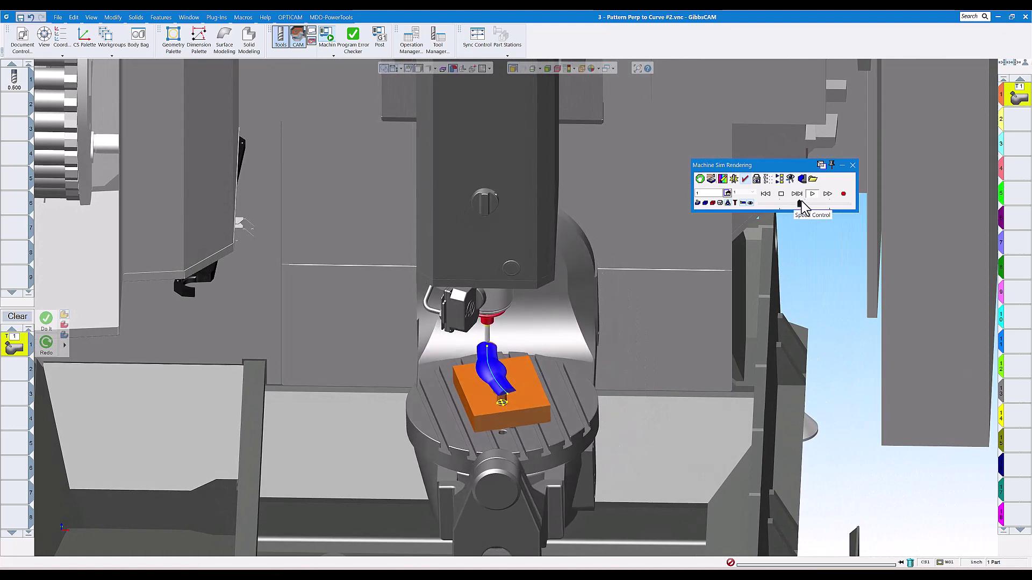
left_click(806, 204)
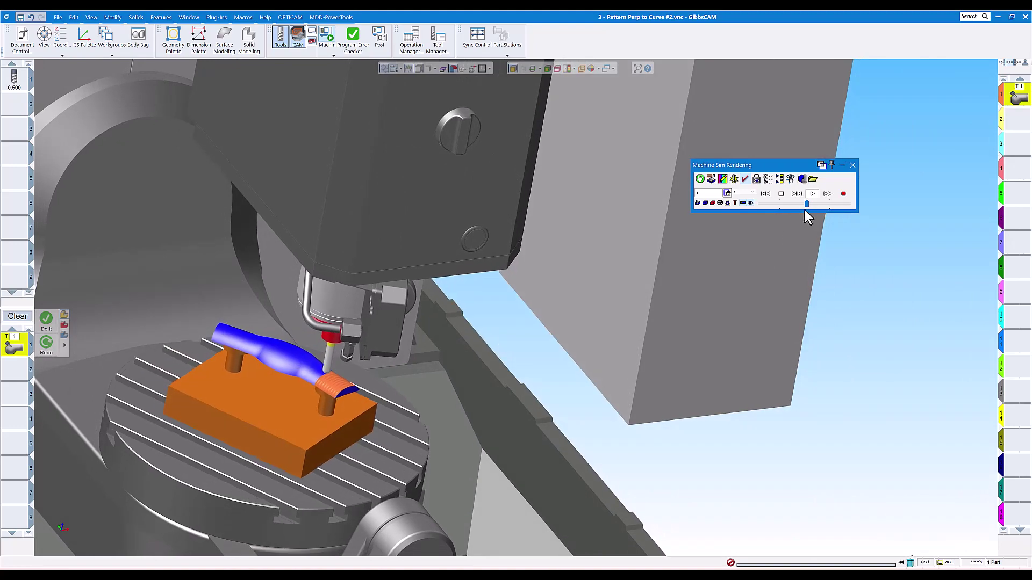
left_click(811, 205)
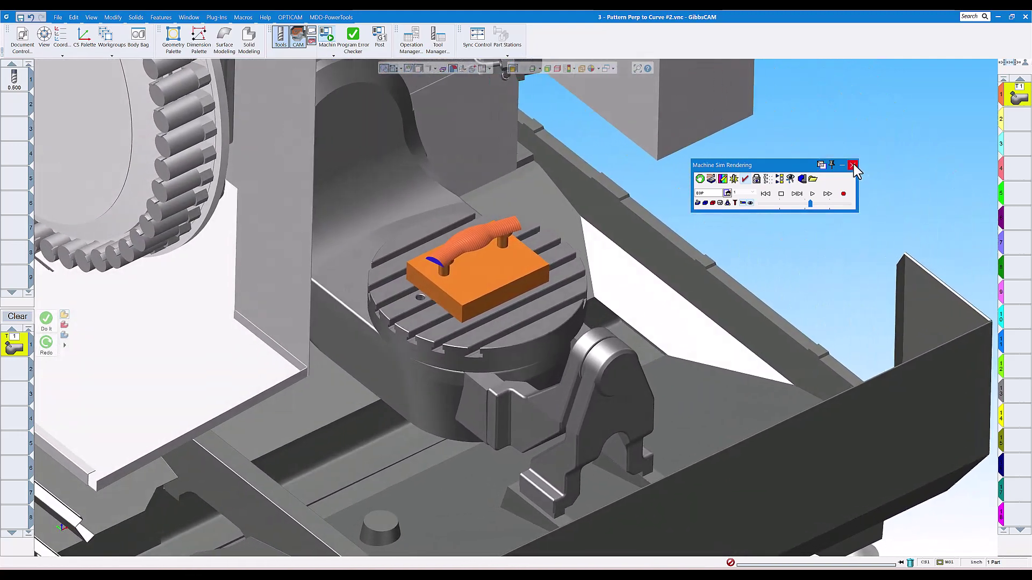
left_click(853, 165)
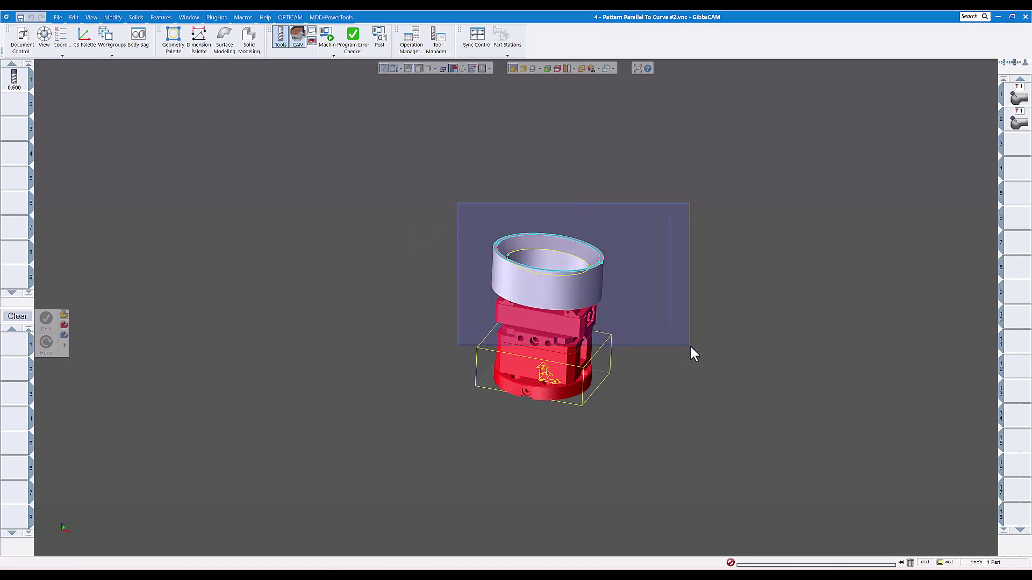
- In the Pattern Parallel To Curve #2 part, open the first 5-axis operation's parameters, move them clear of the ring, and show the surface path settings
left_click_drag(690, 347, 690, 346)
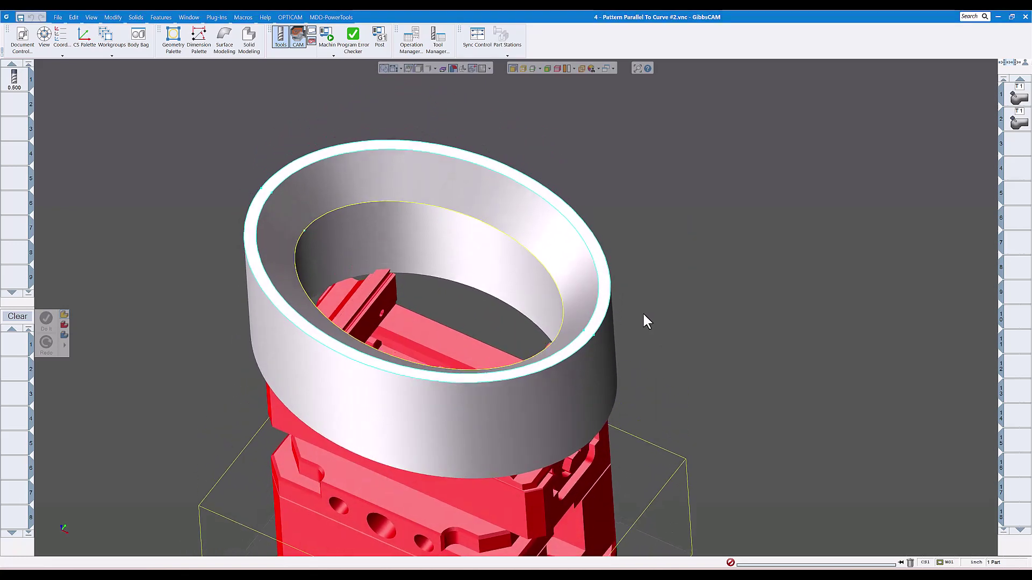
double_click(1018, 96)
left_click_drag(714, 146, 615, 125)
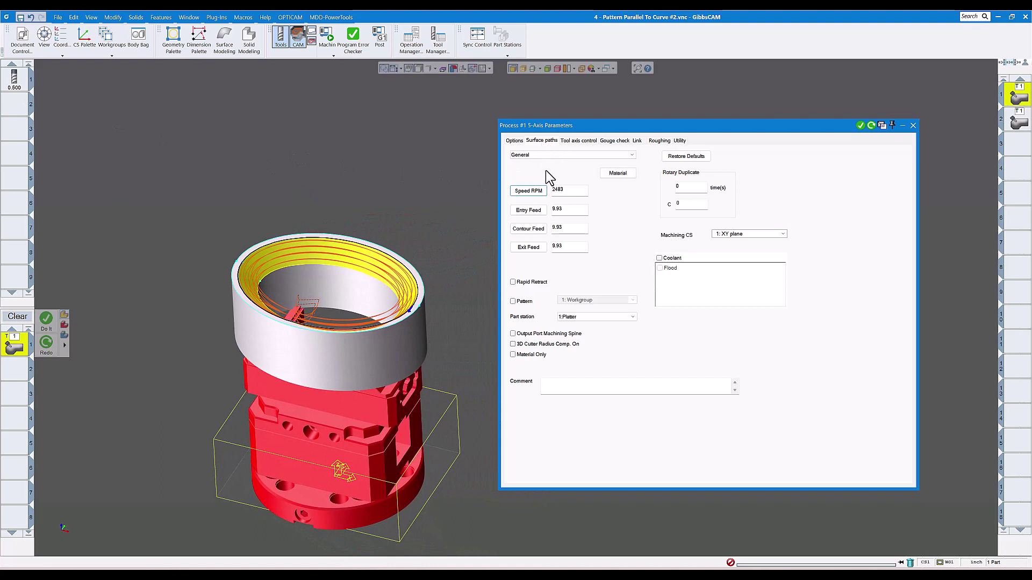
left_click(542, 141)
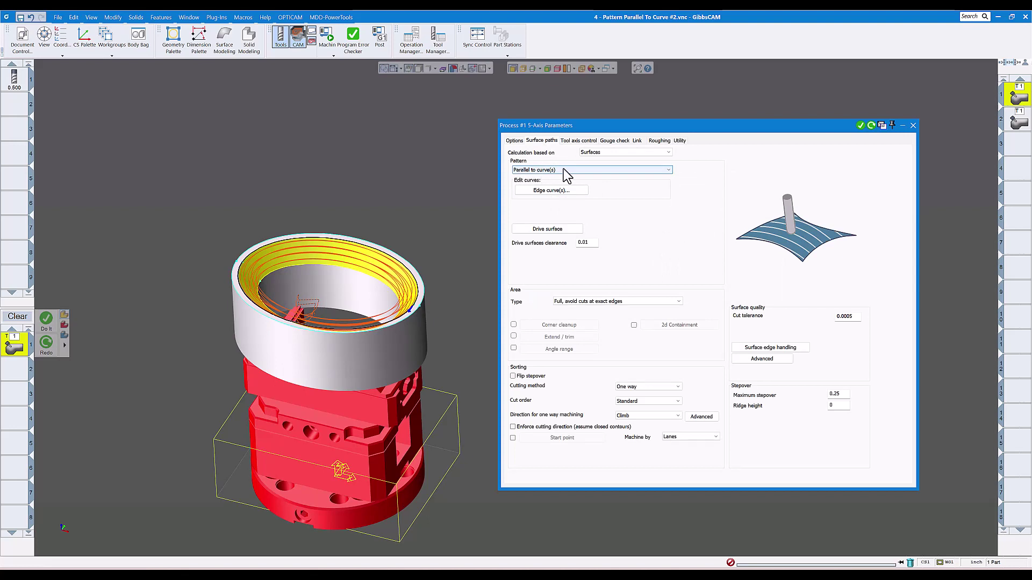
- Add the lower inner curve of the ring's tapered face to the edge curves, and accept the existing drive surface faces
left_click(545, 189)
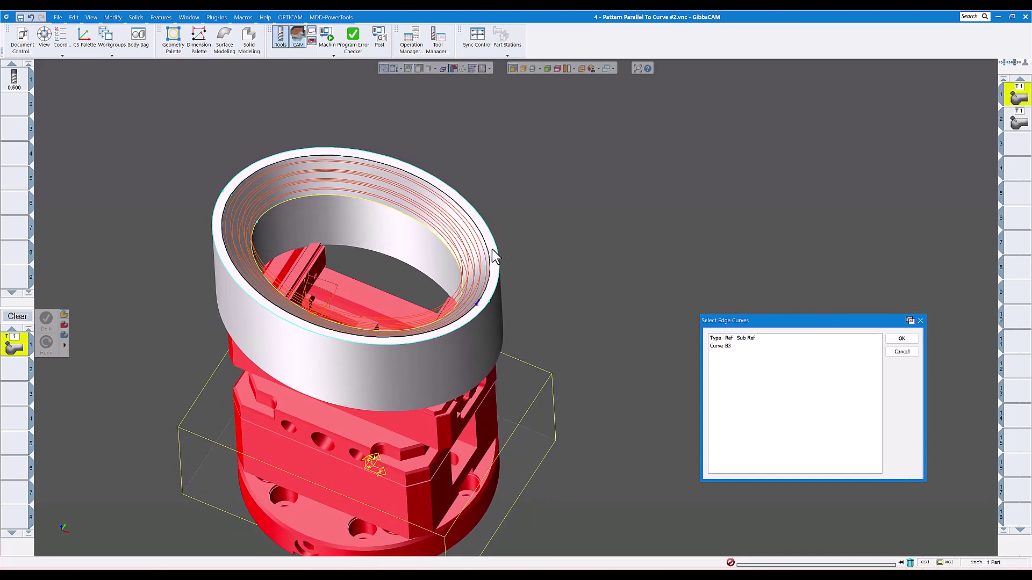
left_click(455, 250)
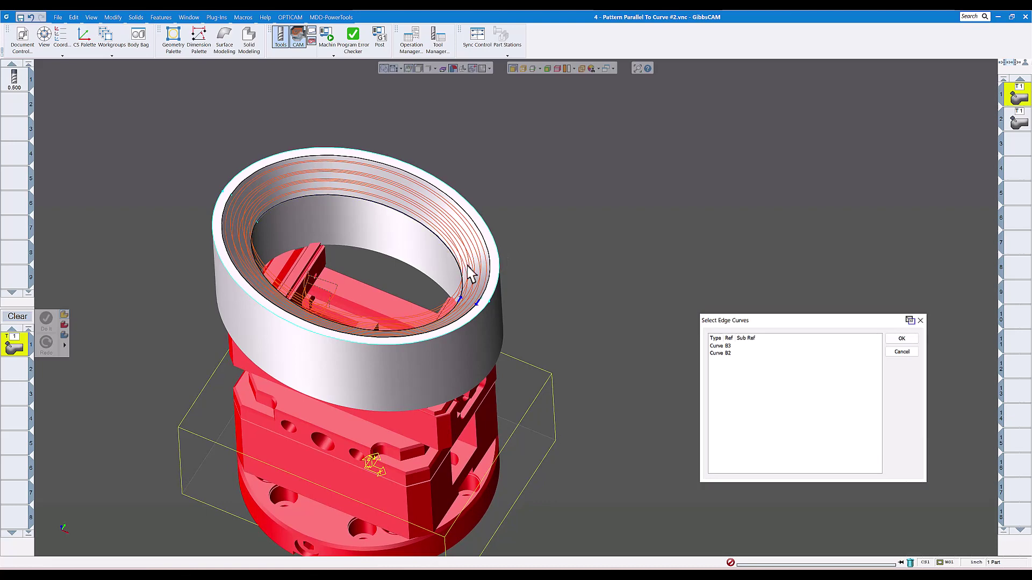
left_click(901, 339)
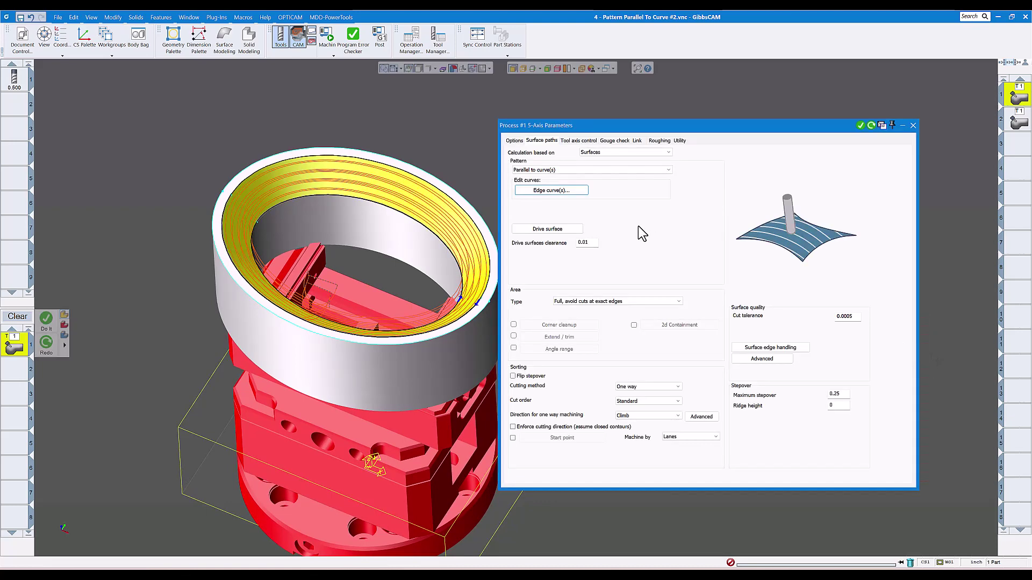
left_click(553, 230)
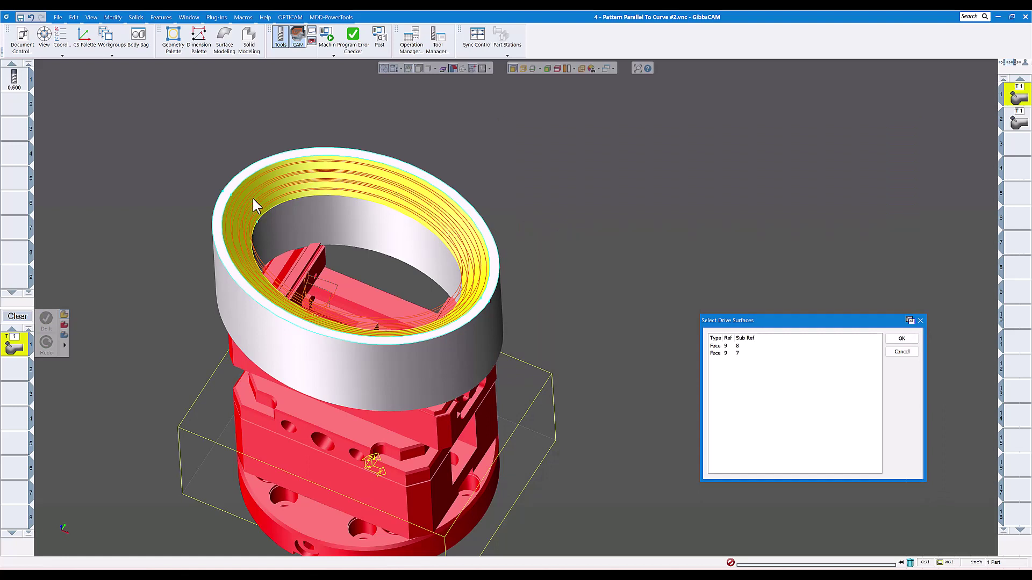
left_click(901, 339)
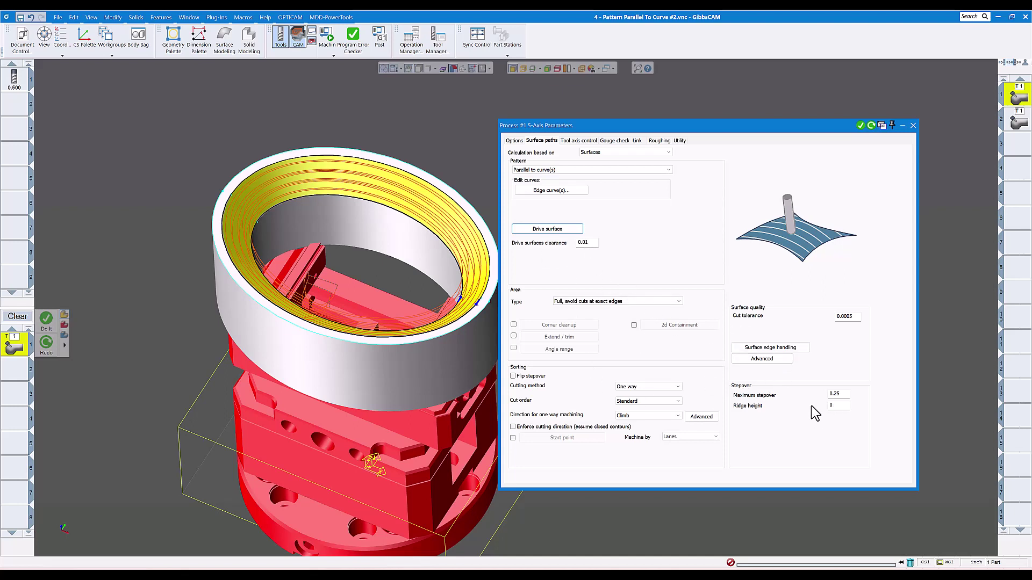
- Review the first operation's tool axis control, including its lead and side tilt angles, along with the gouge check and link settings
left_click(577, 139)
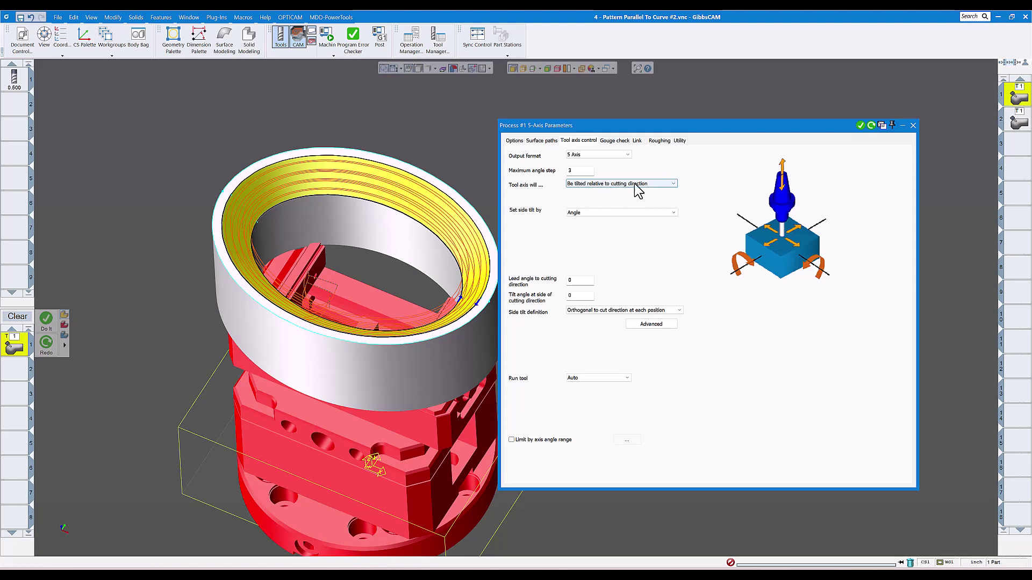
left_click(584, 283)
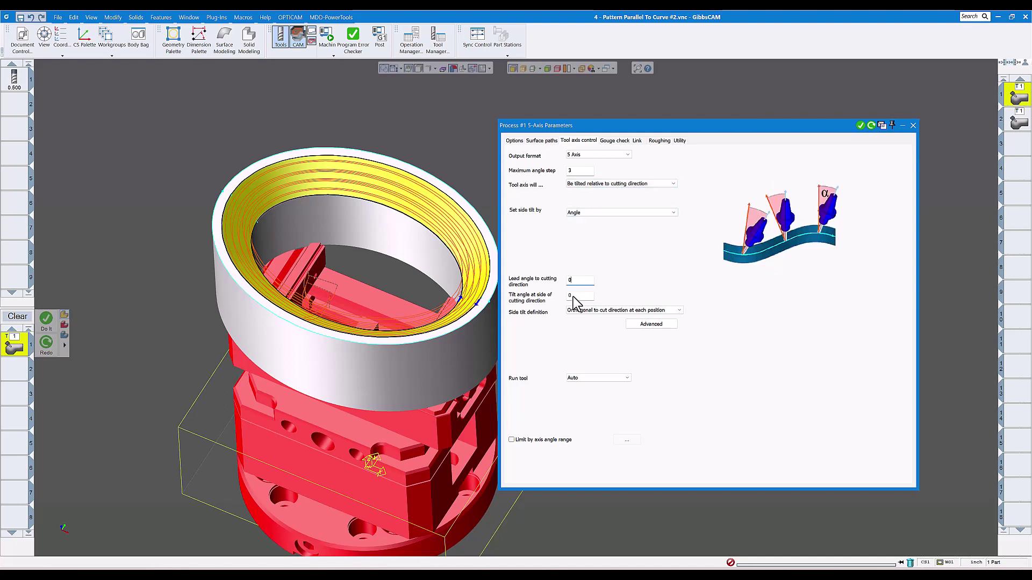
left_click(573, 296)
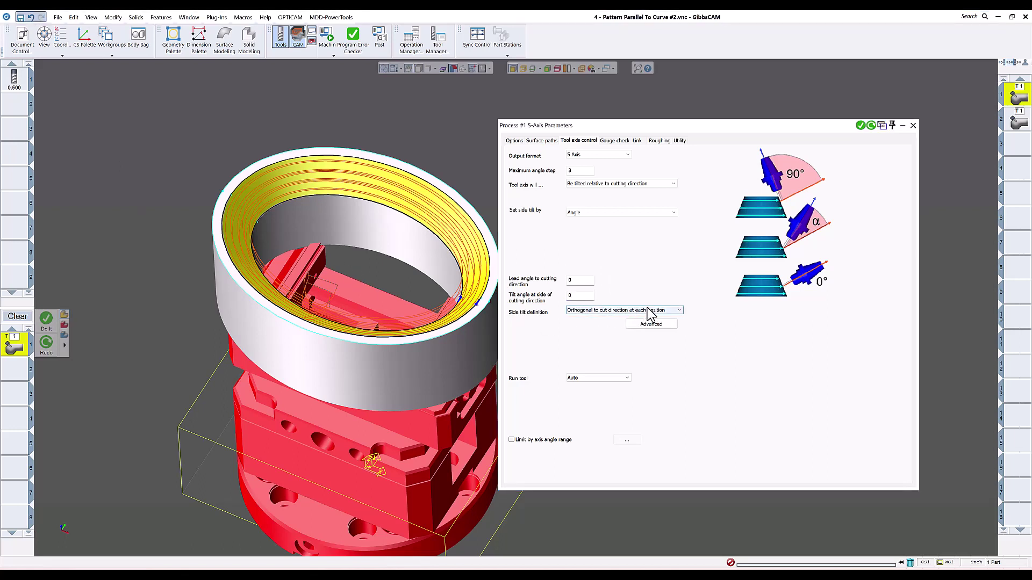
left_click(617, 141)
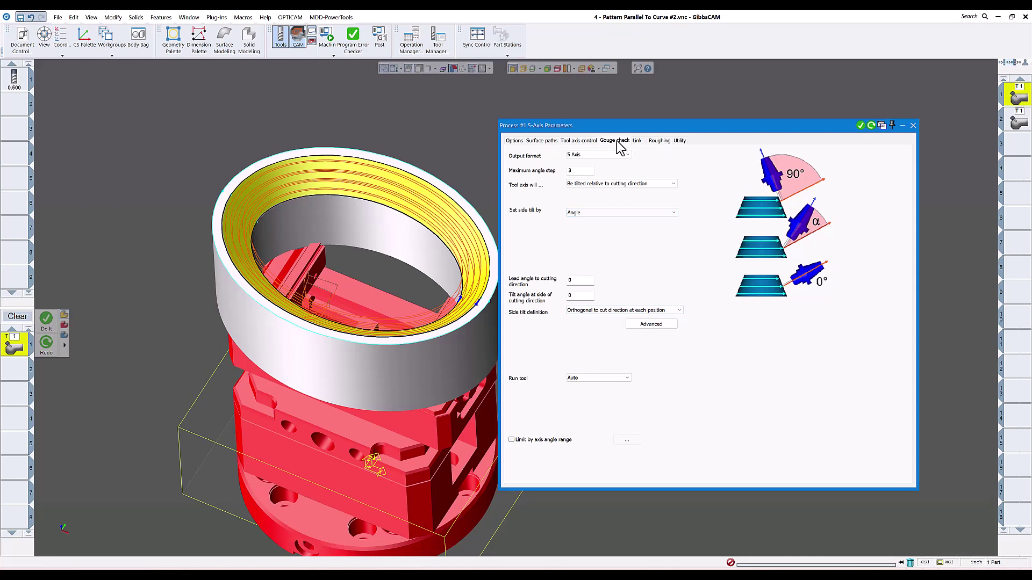
left_click(618, 142)
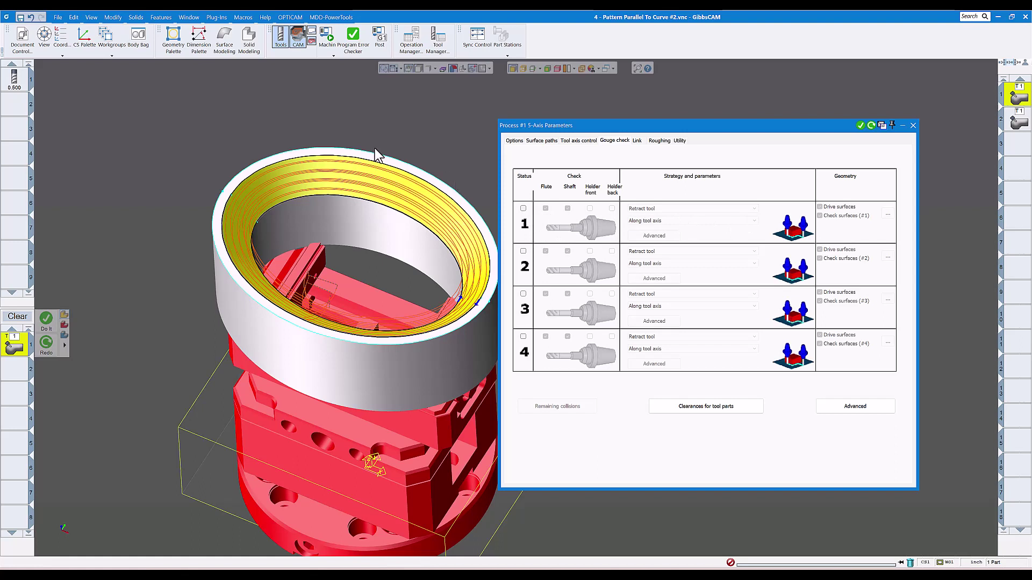
left_click(636, 141)
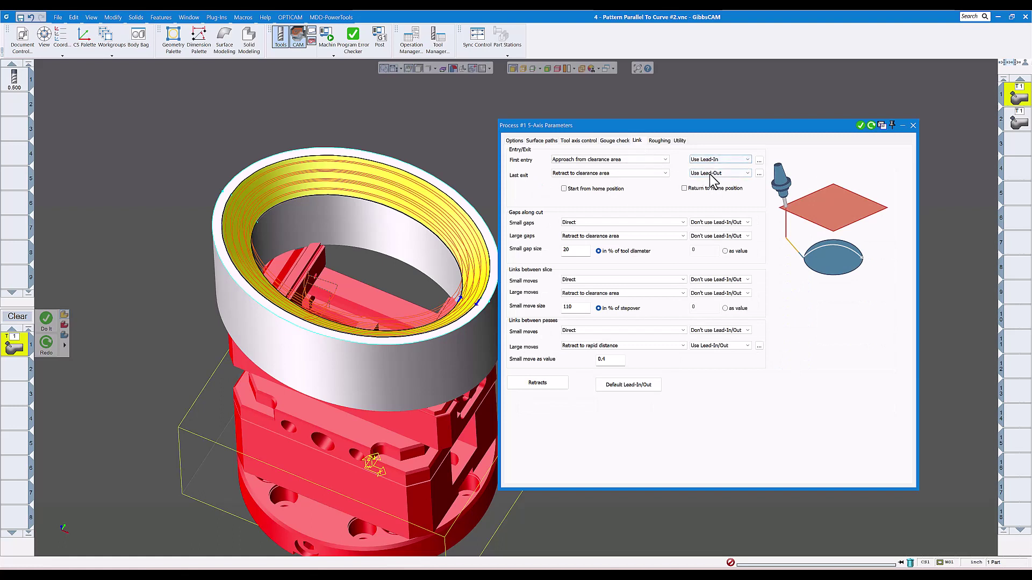
- Set the bagged Stock body as the first operation's roughing stock surface, and put the Body Bag away
left_click(659, 142)
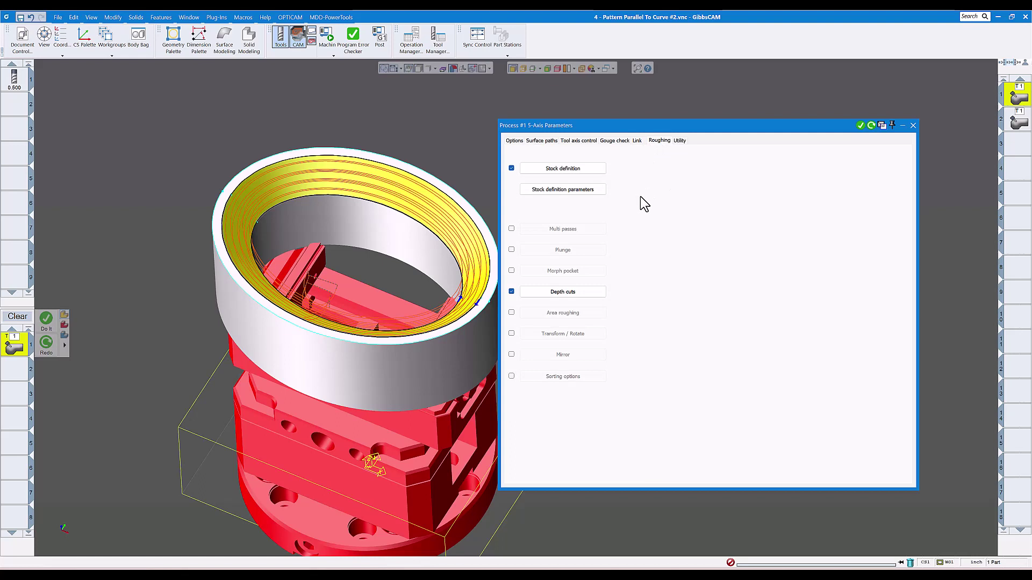
left_click(563, 168)
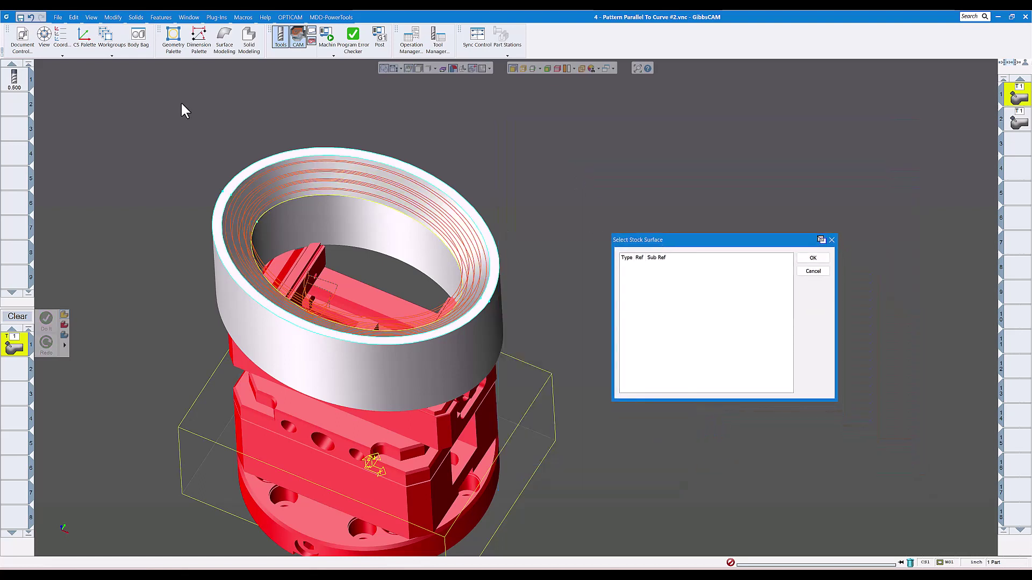
left_click(138, 40)
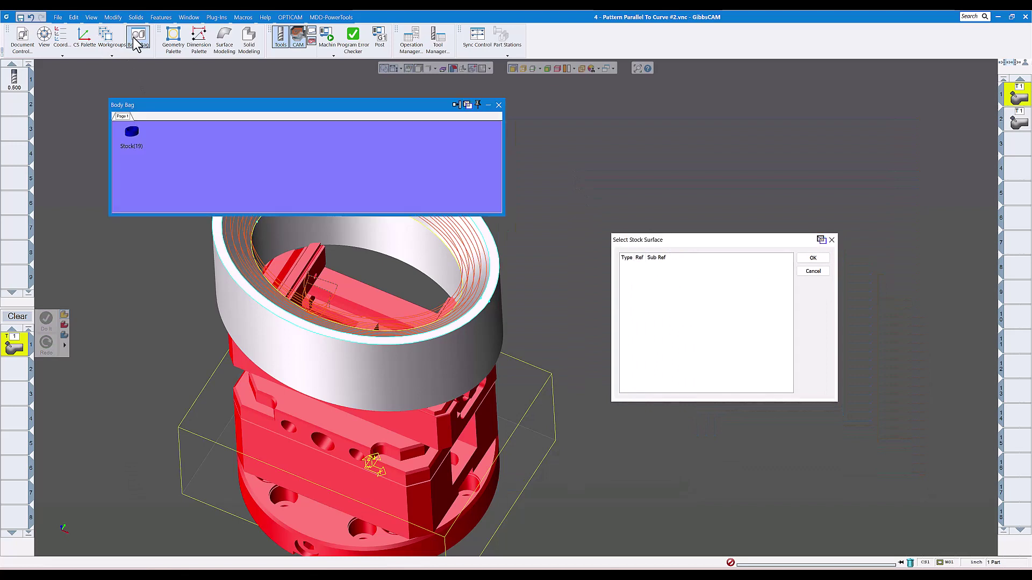
left_click(132, 133)
left_click(813, 259)
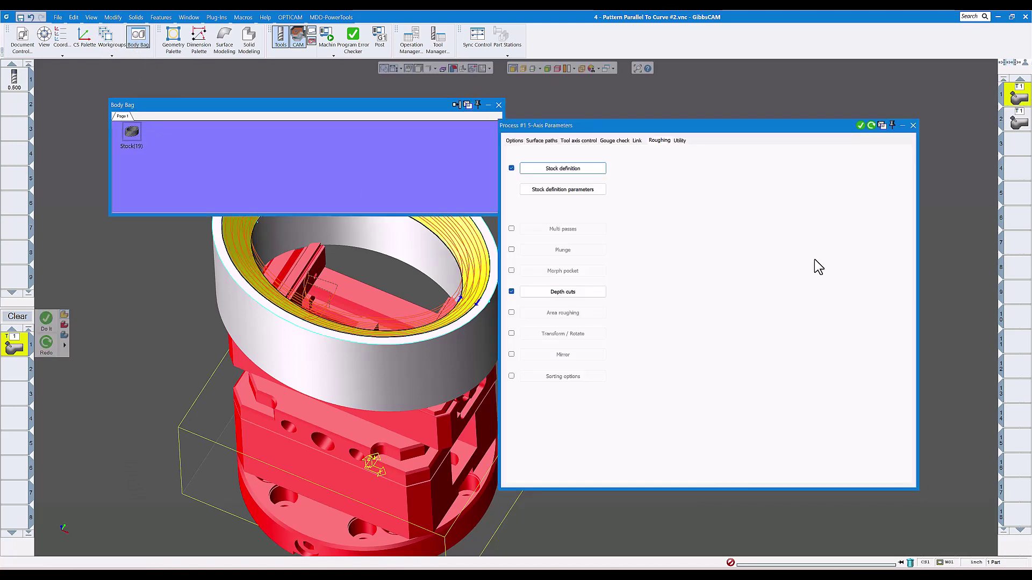
left_click(498, 105)
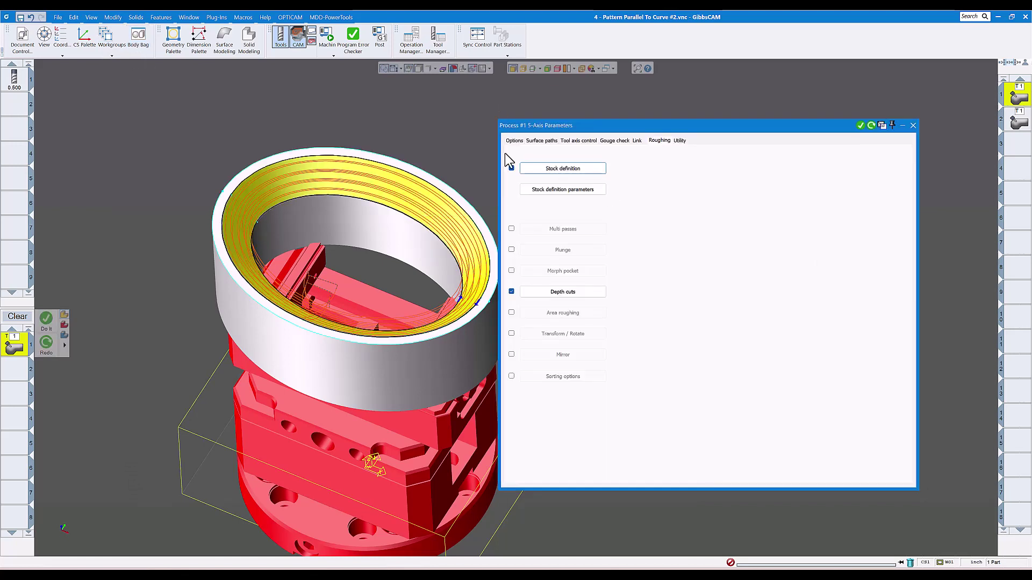
- Review the stock definition parameters, the depth cuts' roughing pass number and spacing, and the utility settings, accepting the existing values
left_click(547, 191)
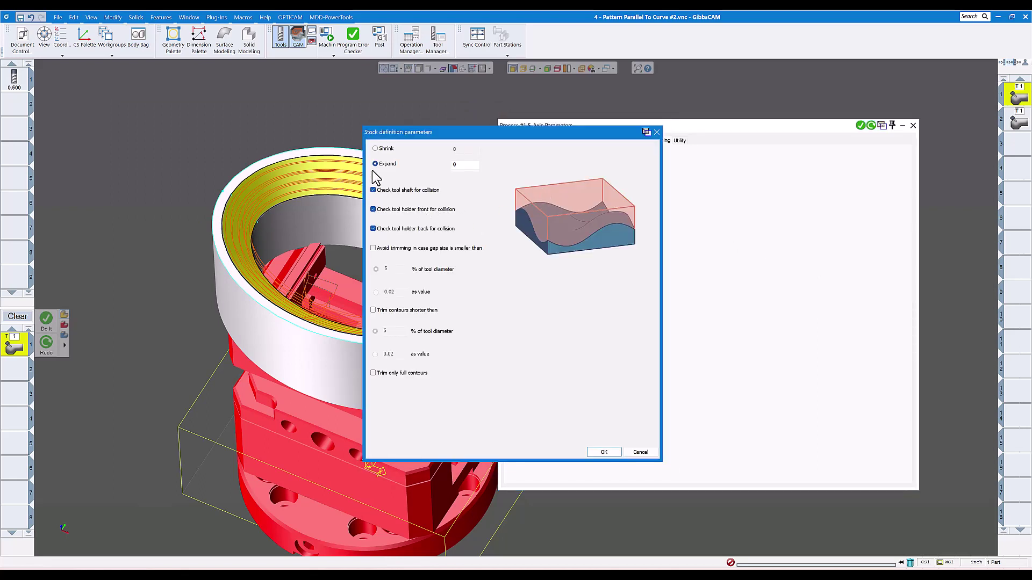
left_click(605, 452)
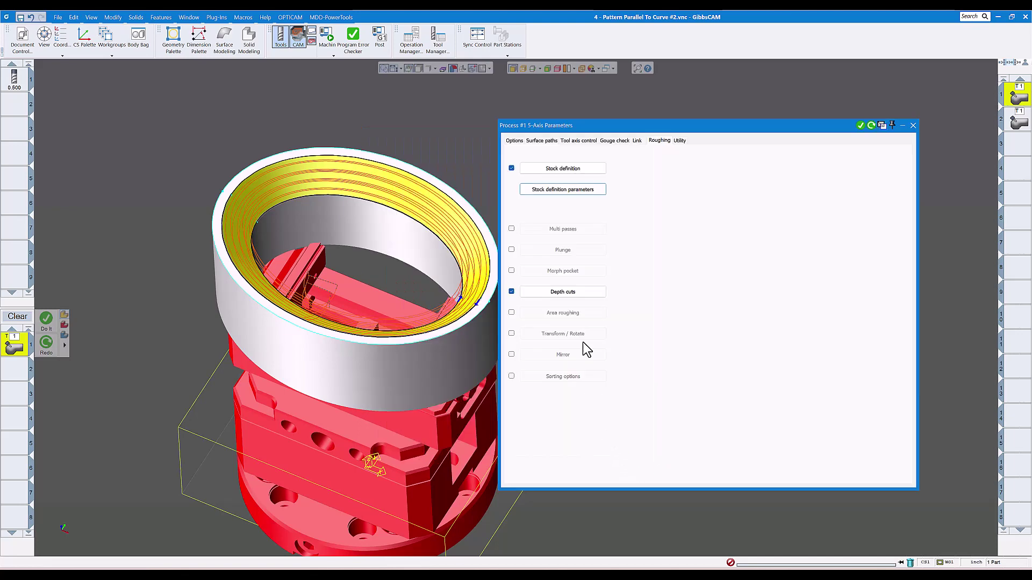
left_click(559, 292)
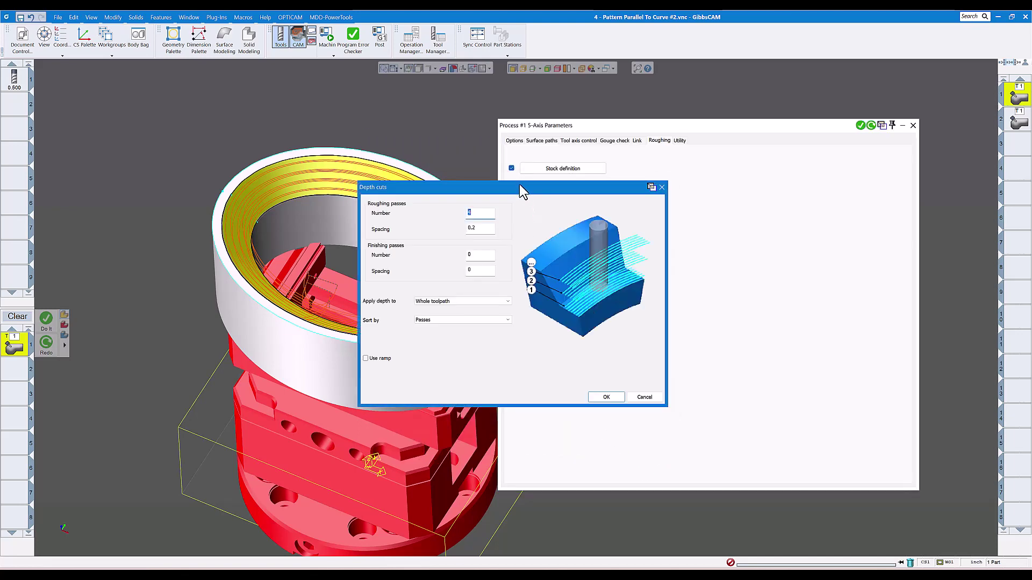
left_click_drag(519, 184, 713, 184)
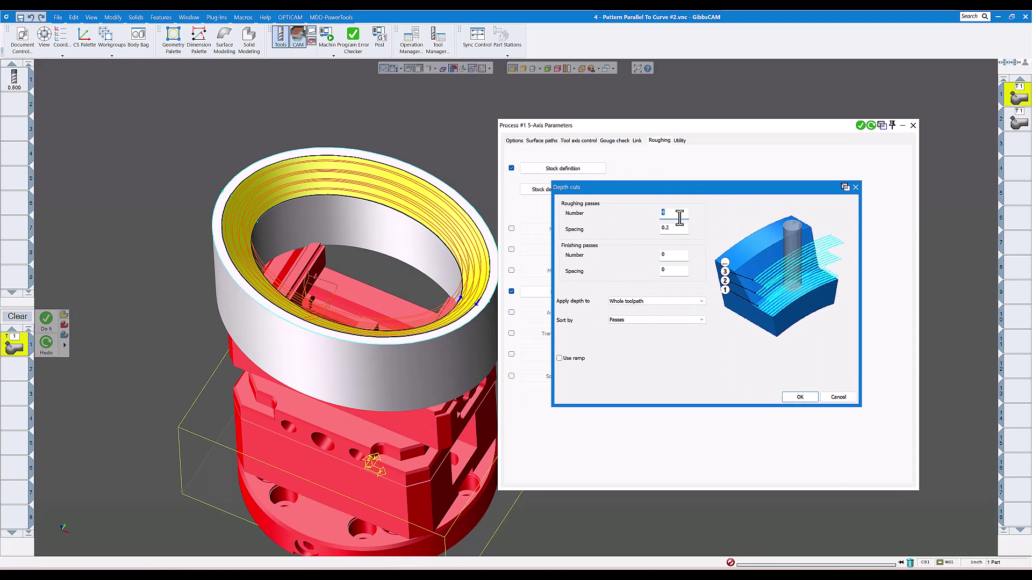
left_click(676, 230)
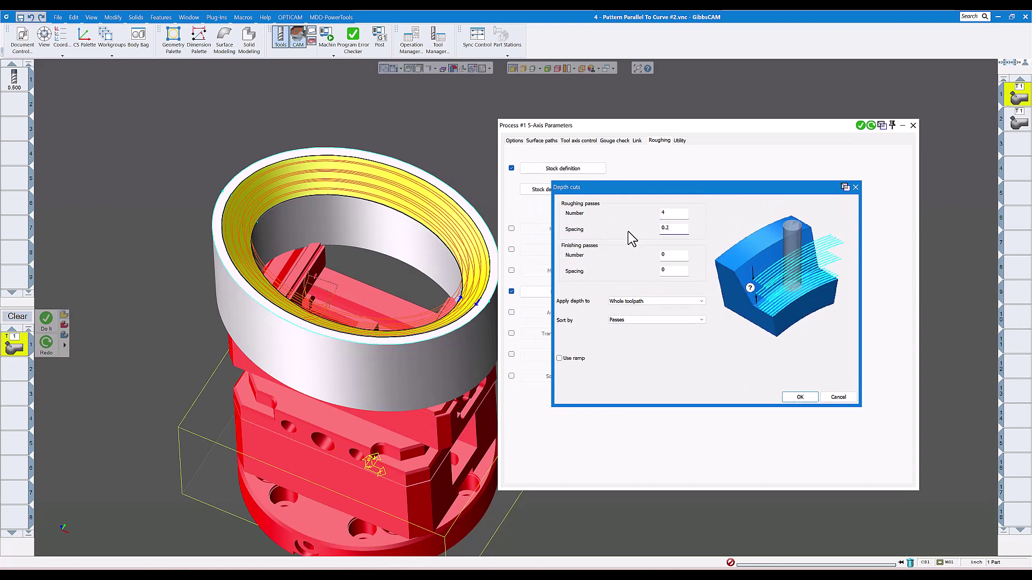
left_click(800, 399)
left_click(679, 140)
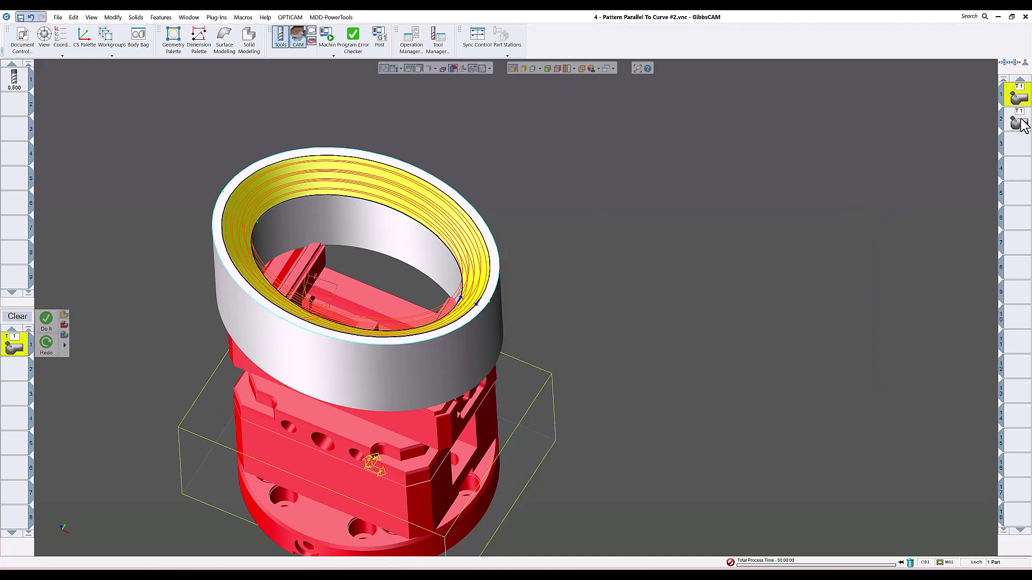
- Open the second operation and review its parallel-to-curve surface paths and its tool axis control, including the side tilt angle
left_click(1021, 125)
double_click(1021, 125)
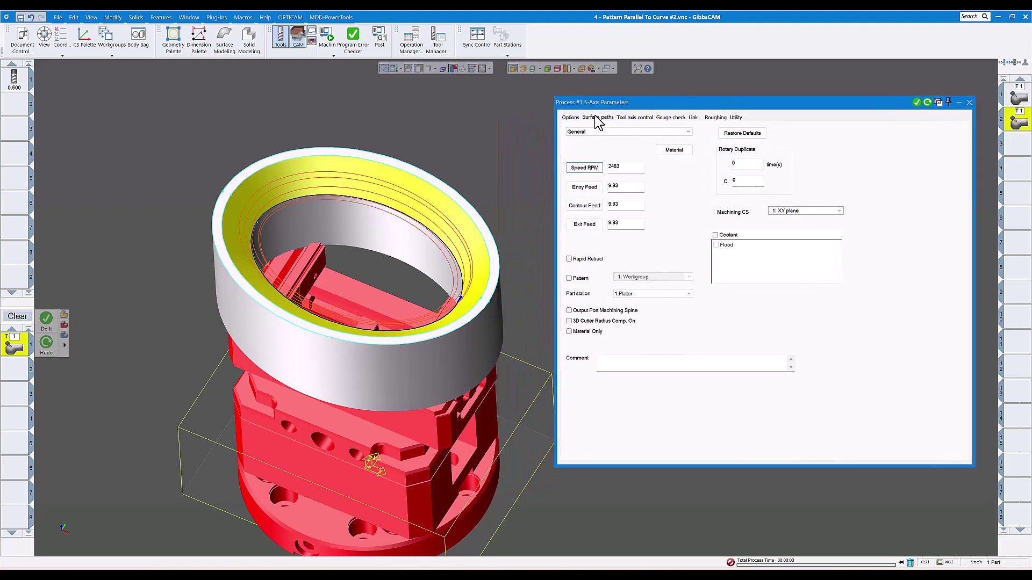
left_click(596, 118)
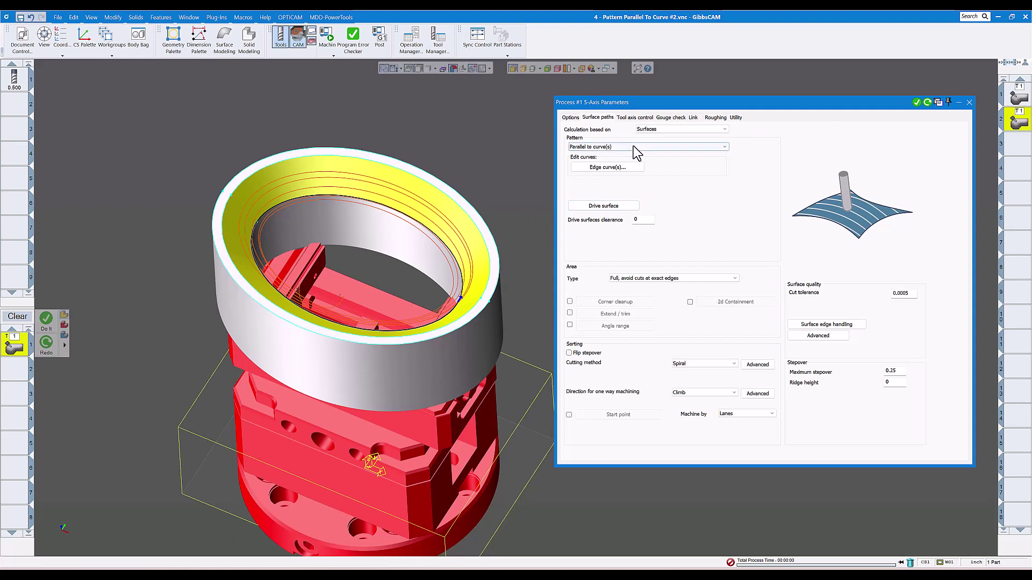
left_click(645, 118)
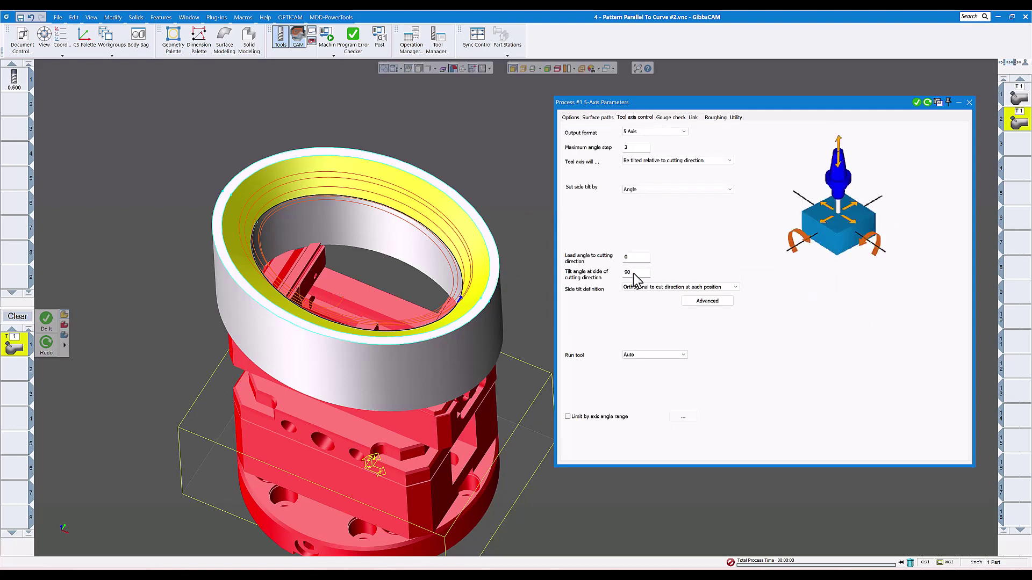
left_click(634, 273)
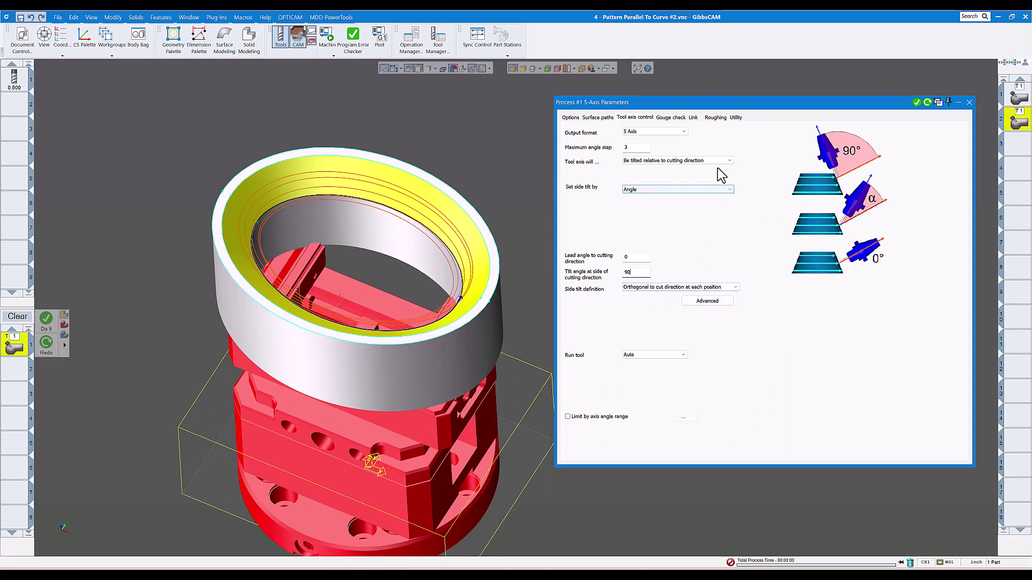
- Review the second operation's gouge check, link, roughing and utility settings, including the axial shift, and put its parameters away
left_click(675, 118)
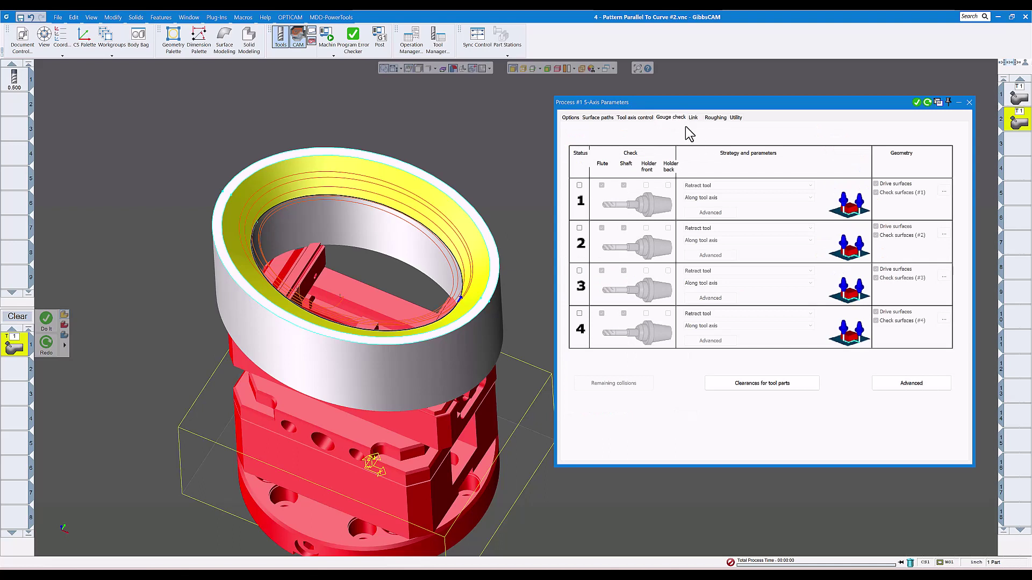
left_click(694, 118)
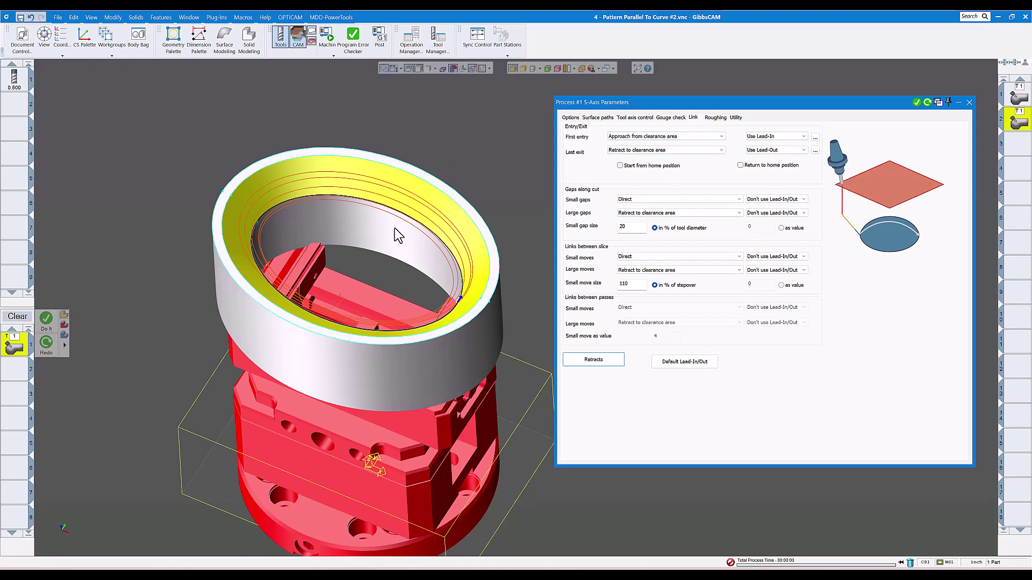
left_click(711, 118)
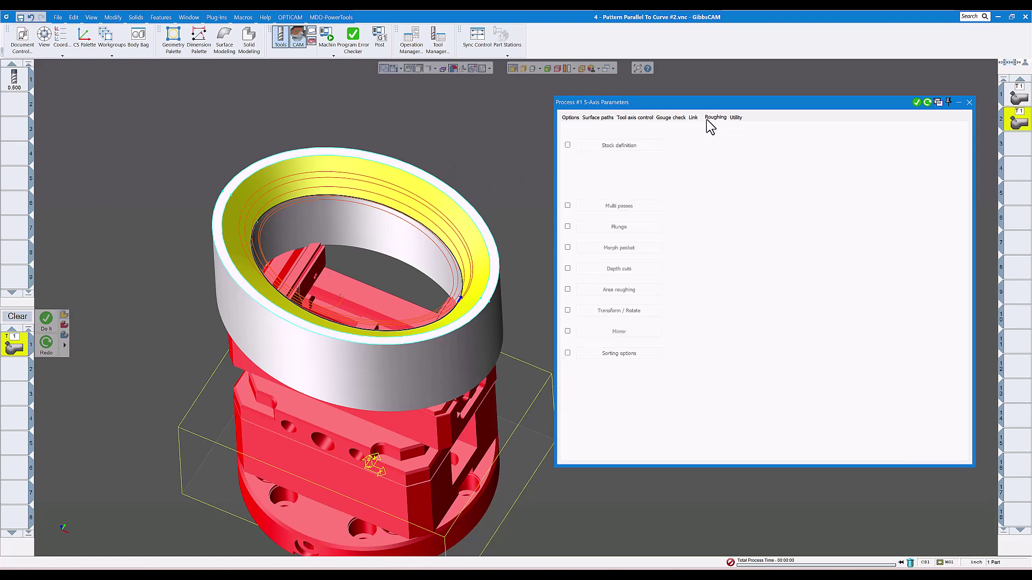
left_click(736, 118)
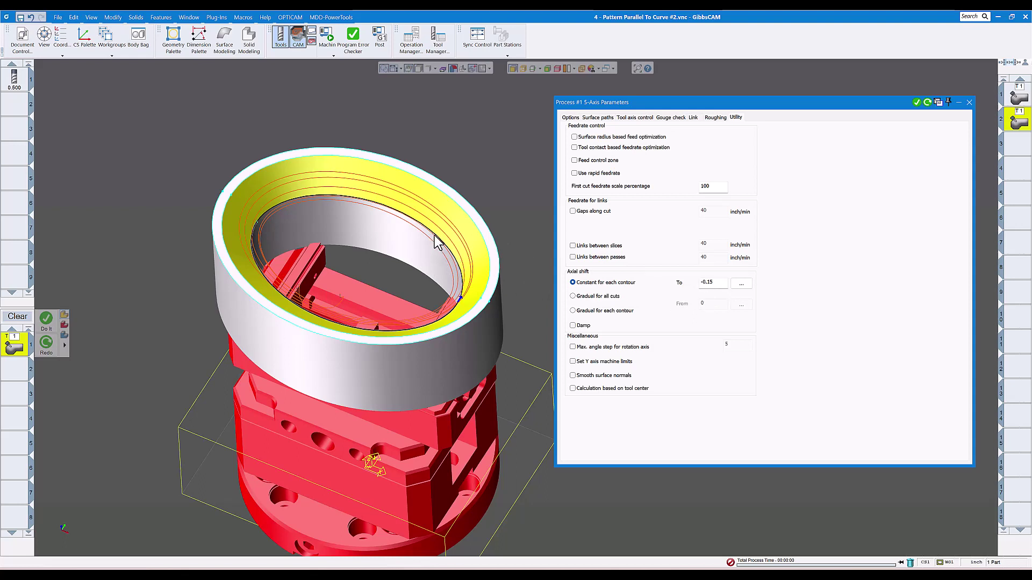
left_click(969, 103)
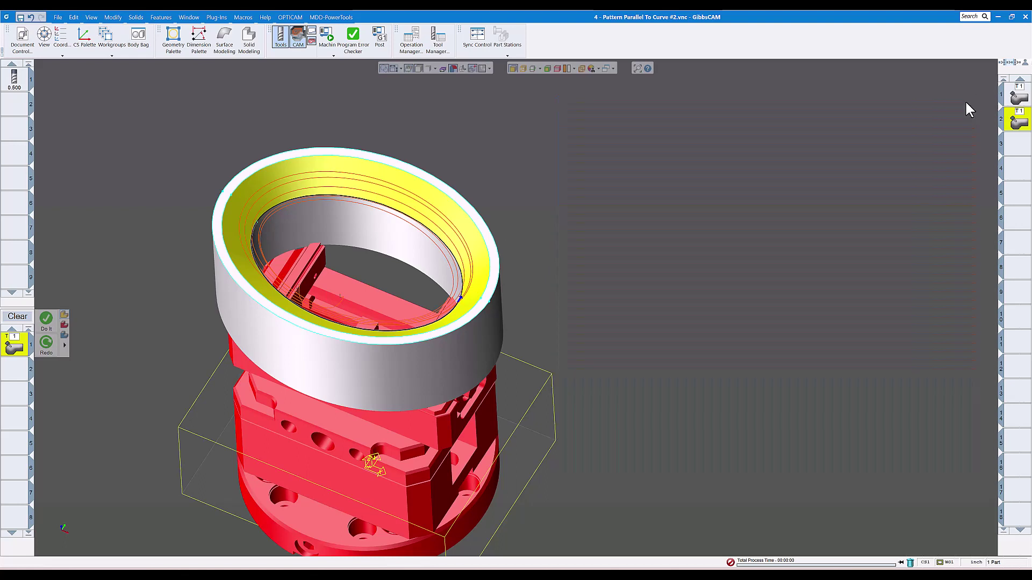
- Run the Op Sim rendering of both operations at reduced speed, raise the speed slightly, and stop it partway through the first operation
left_click(334, 55)
left_click(340, 74)
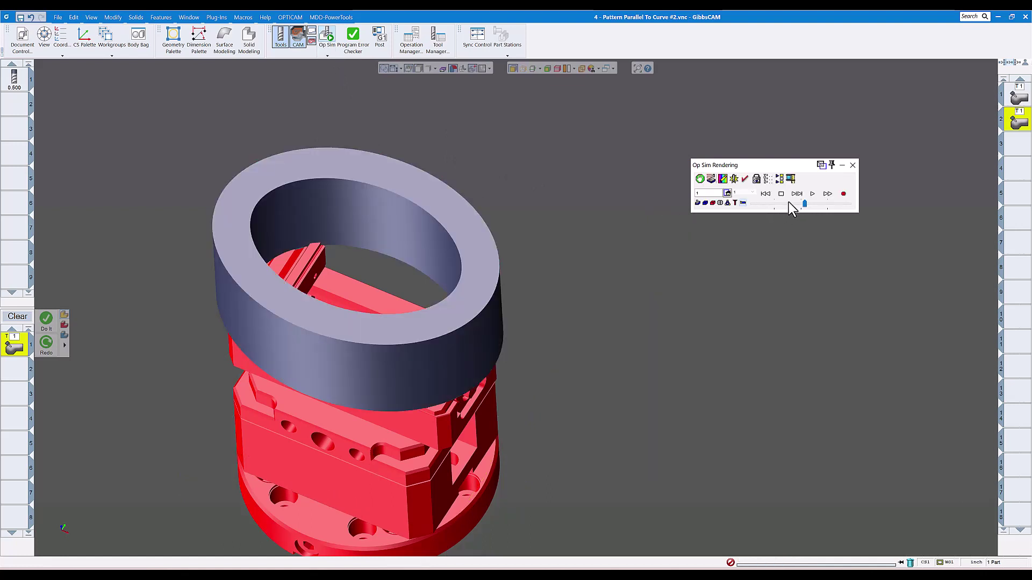
left_click(788, 203)
left_click(812, 195)
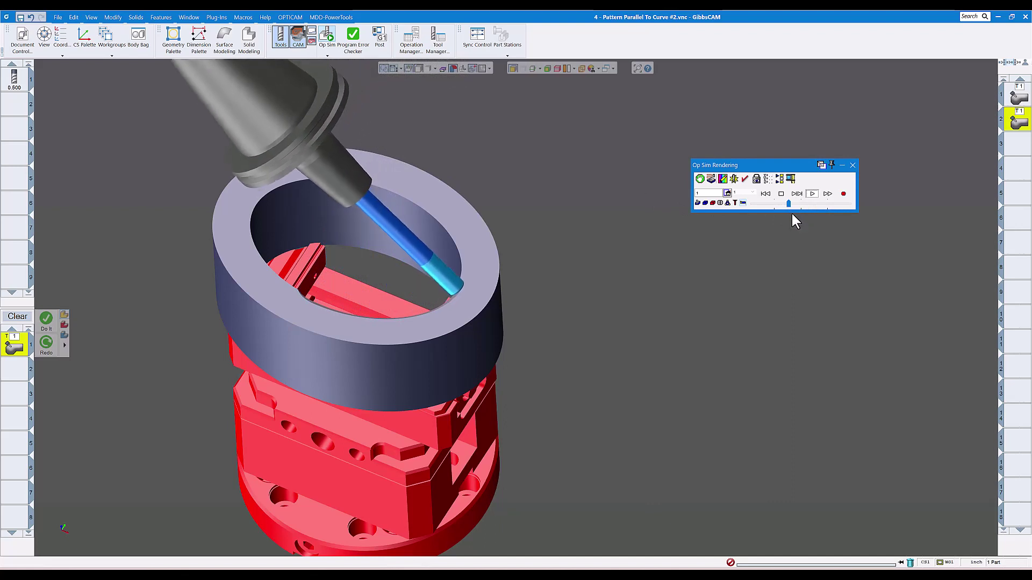
left_click_drag(788, 204, 795, 204)
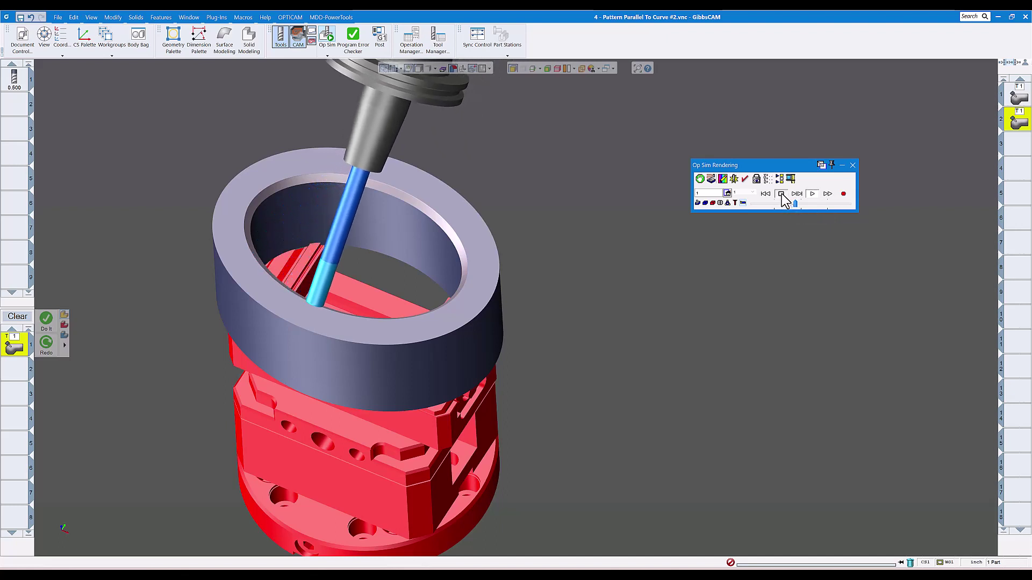
left_click(782, 194)
- Set the simulation's cut color mode to Op Number so each operation's cuts are colored separately
left_click(723, 179)
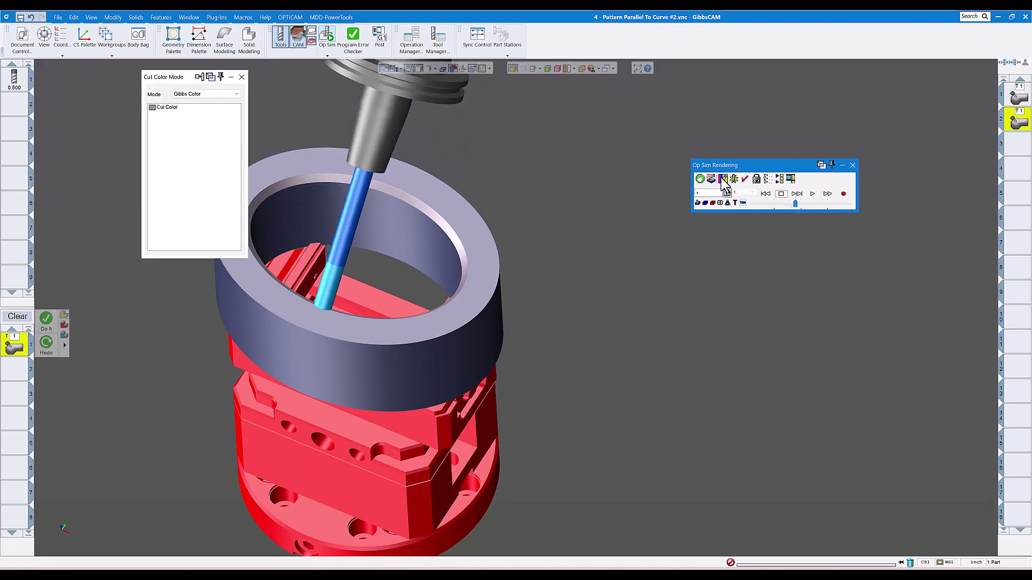
left_click(201, 95)
left_click(200, 107)
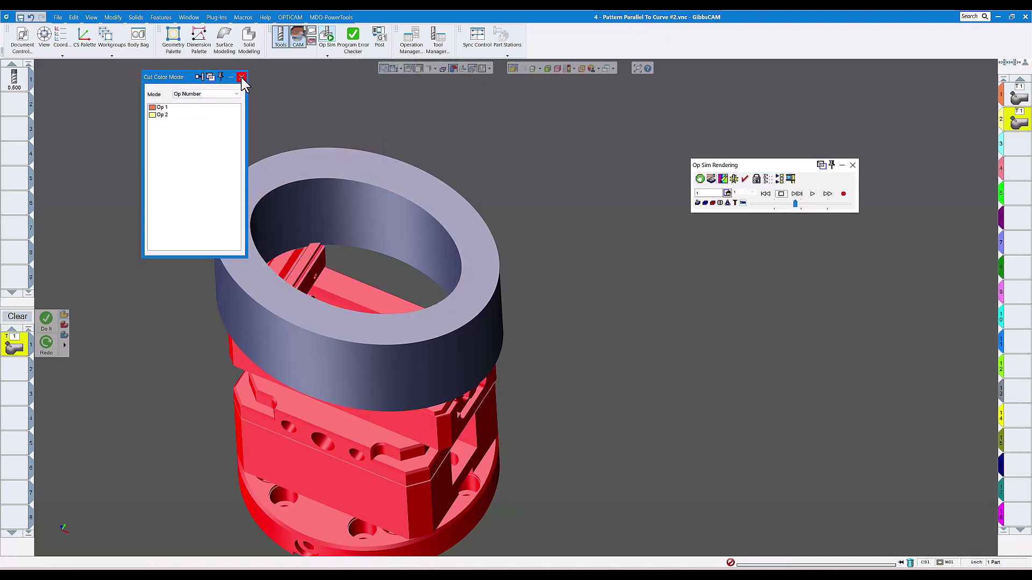
left_click(242, 78)
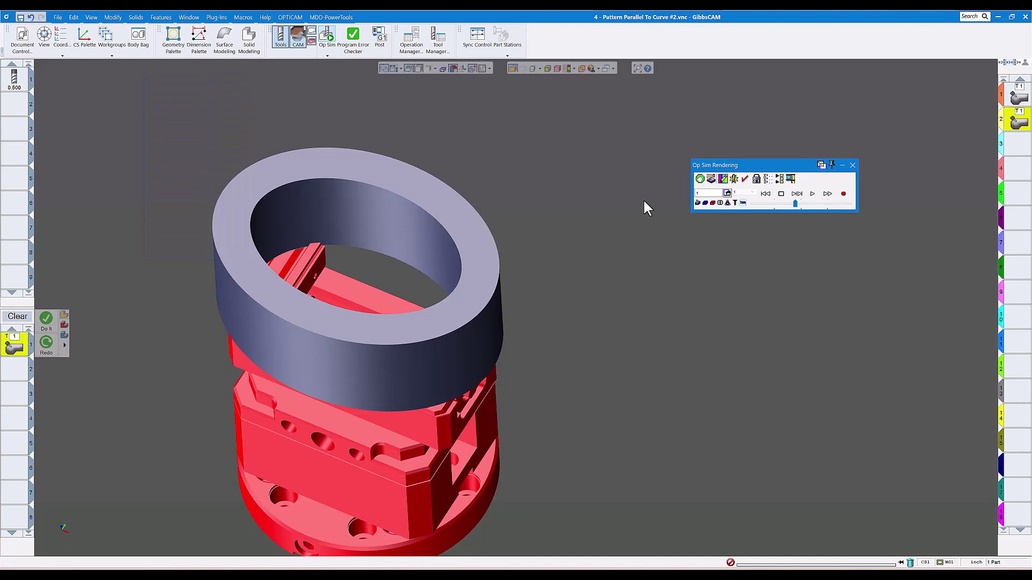
- Play the color-coded simulation through both operations with increasing speed, and rewind it to the uncut stock
left_click(803, 196)
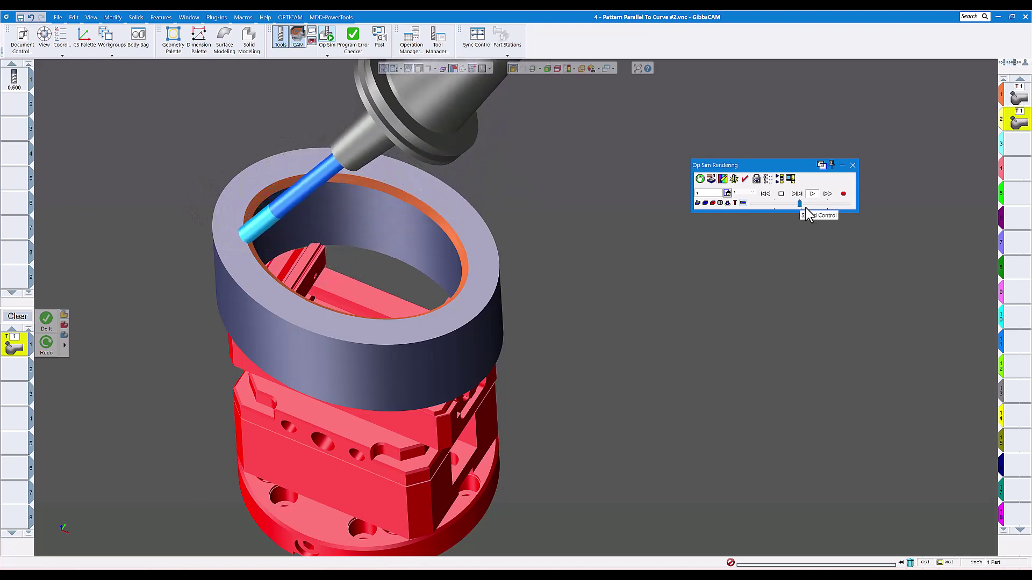
left_click(804, 205)
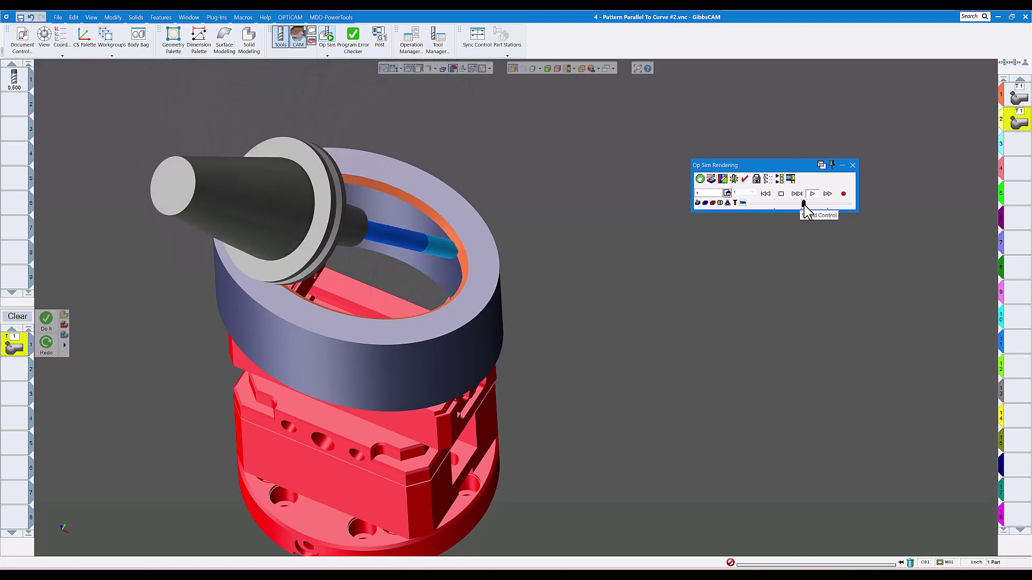
left_click(810, 206)
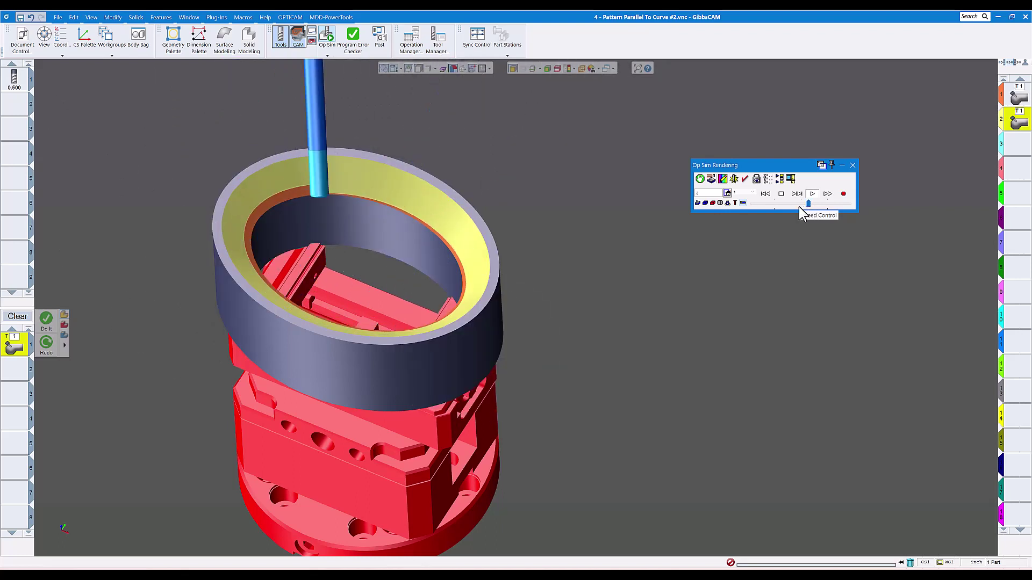
left_click(766, 194)
- Enable the Stop Before Operation condition in the simulation stops and set it to operation 2
left_click(700, 179)
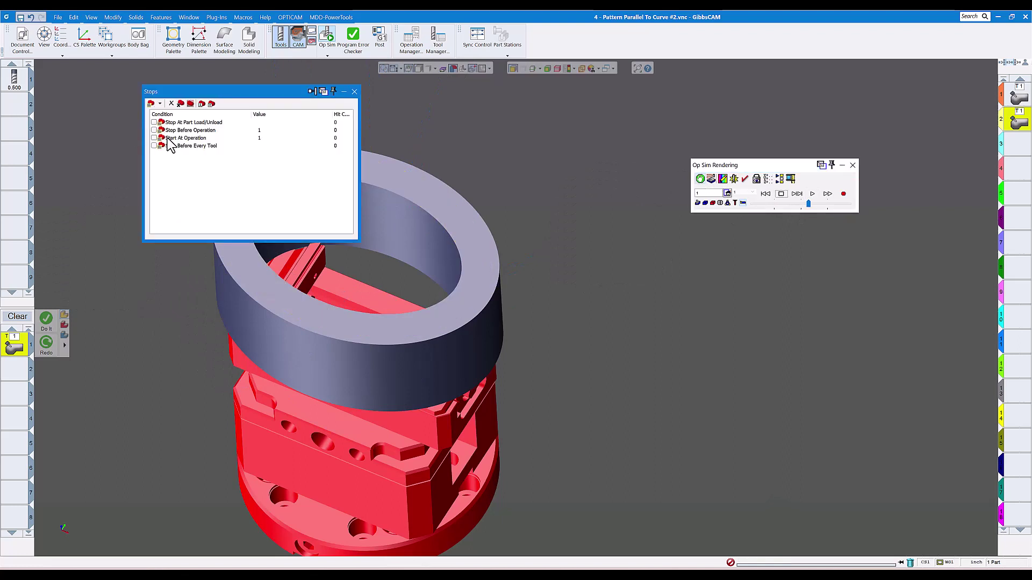
double_click(267, 131)
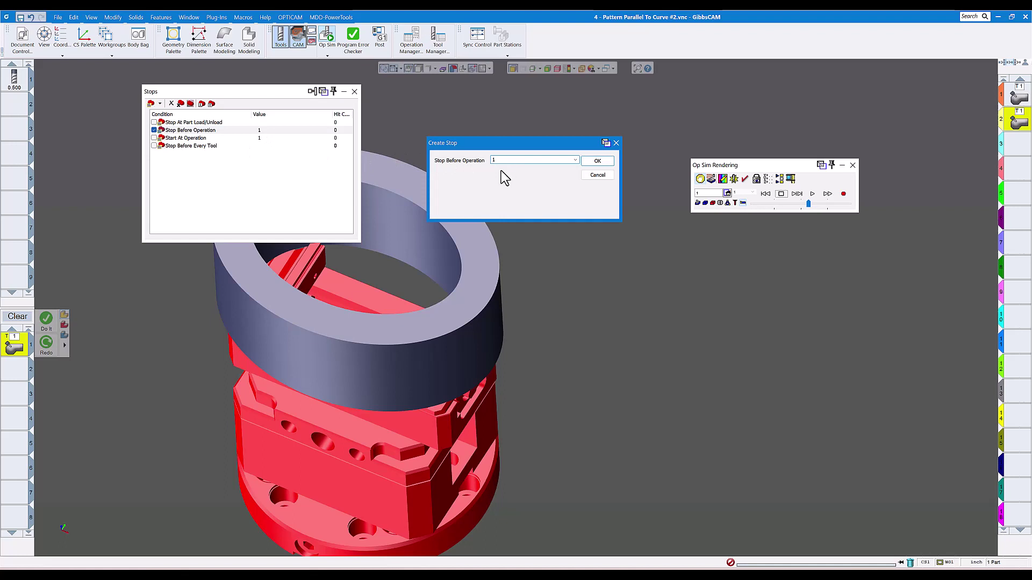
left_click(532, 173)
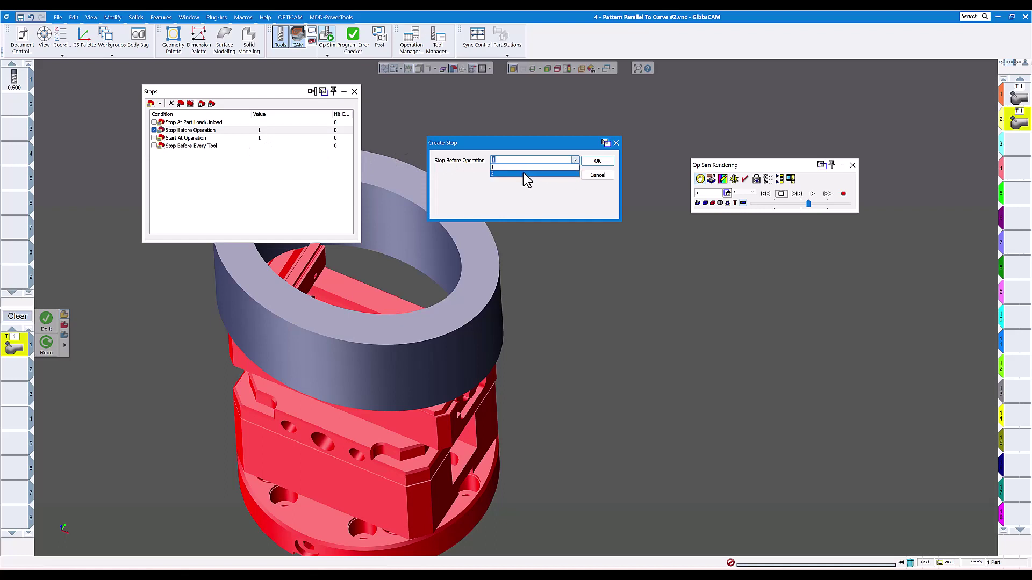
left_click(597, 161)
left_click(355, 92)
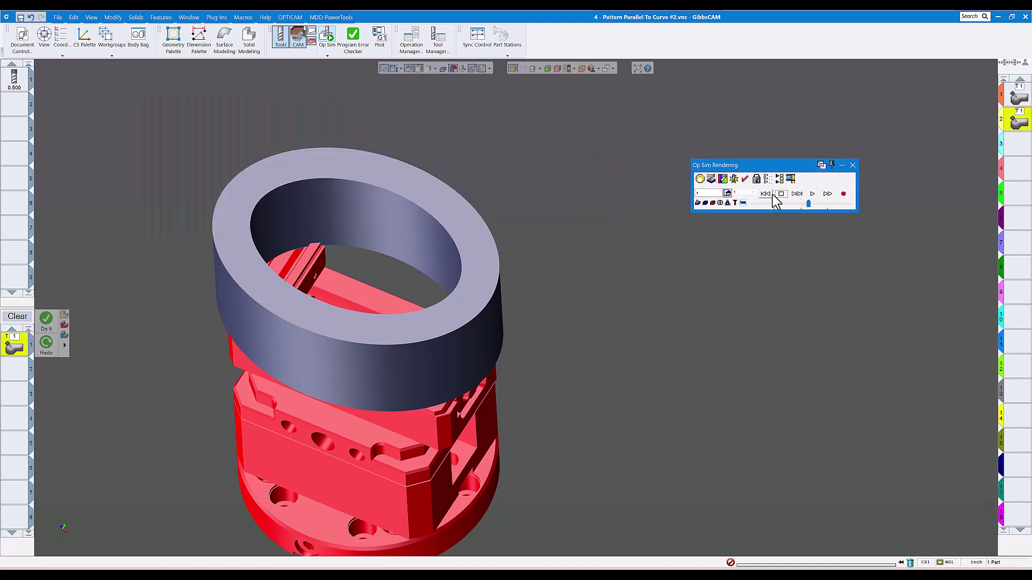
- Simulate the roughing and the second operation's finishing passes over the tapered face, gradually raising the playback speed
left_click(813, 195)
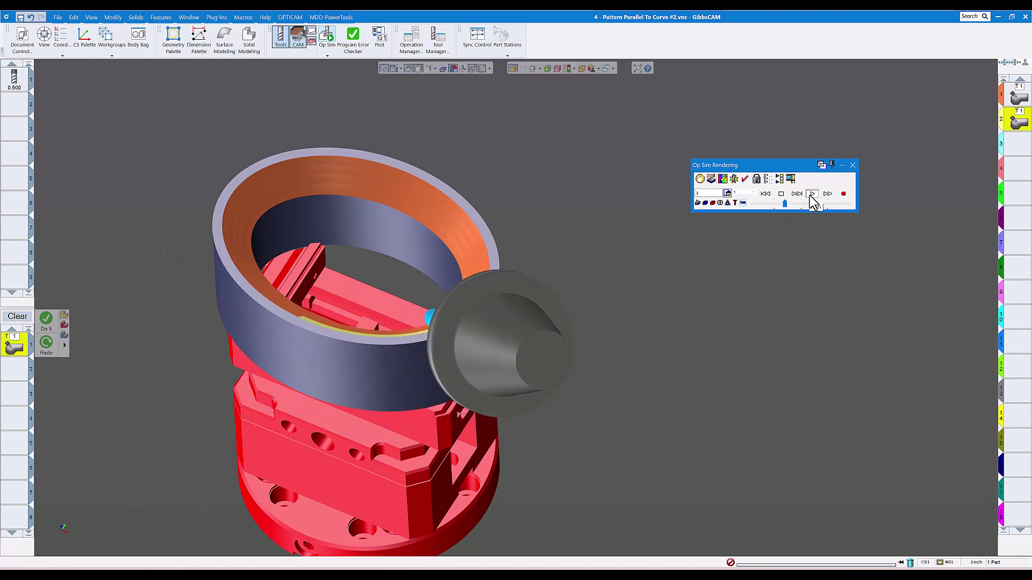
left_click(793, 204)
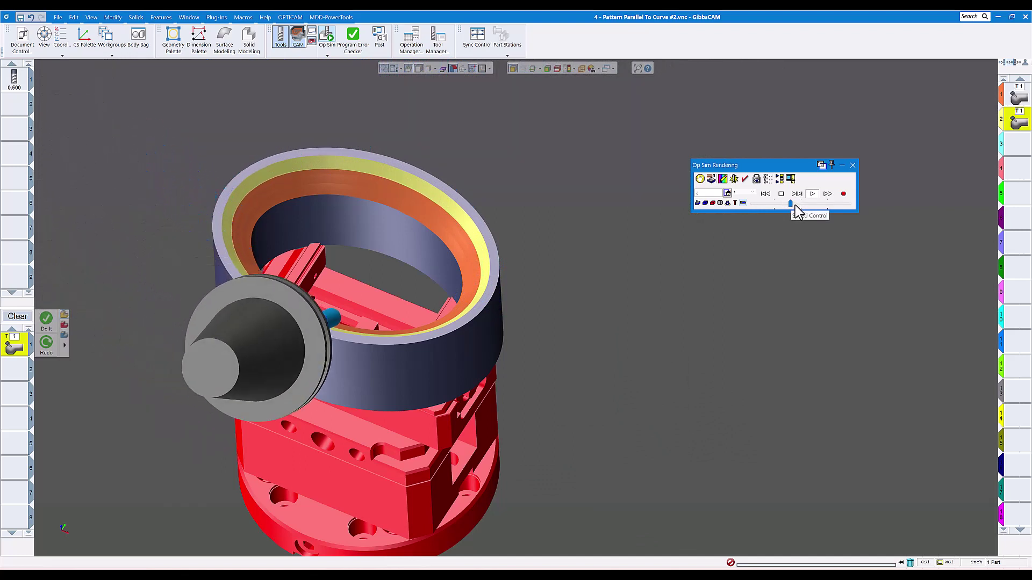
left_click(796, 205)
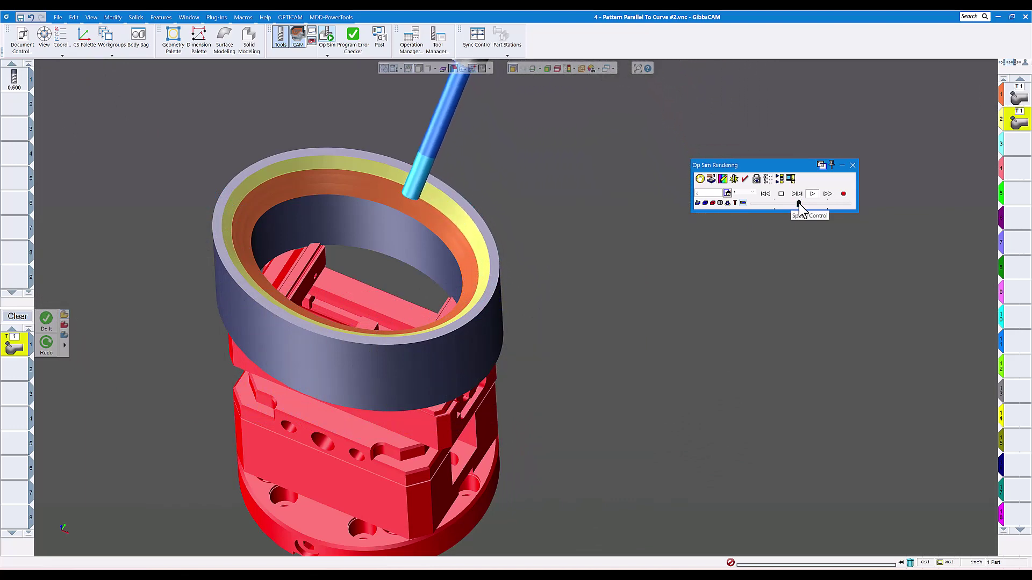
left_click(799, 205)
left_click(803, 204)
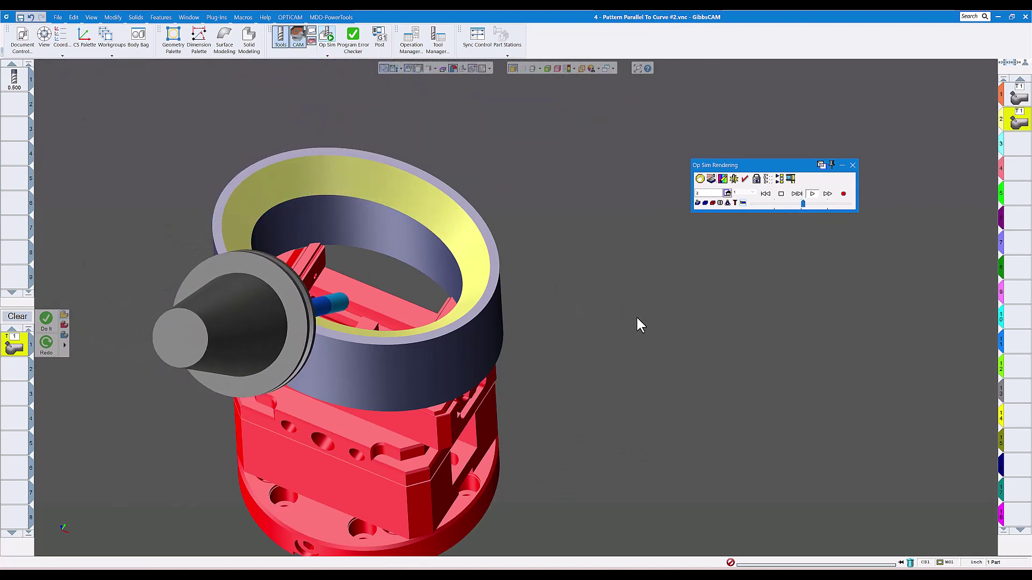
- Change the simulation's POV Lock so the tool stays upright while the ring and fixture tilt and rotate
left_click(757, 179)
left_click(725, 229)
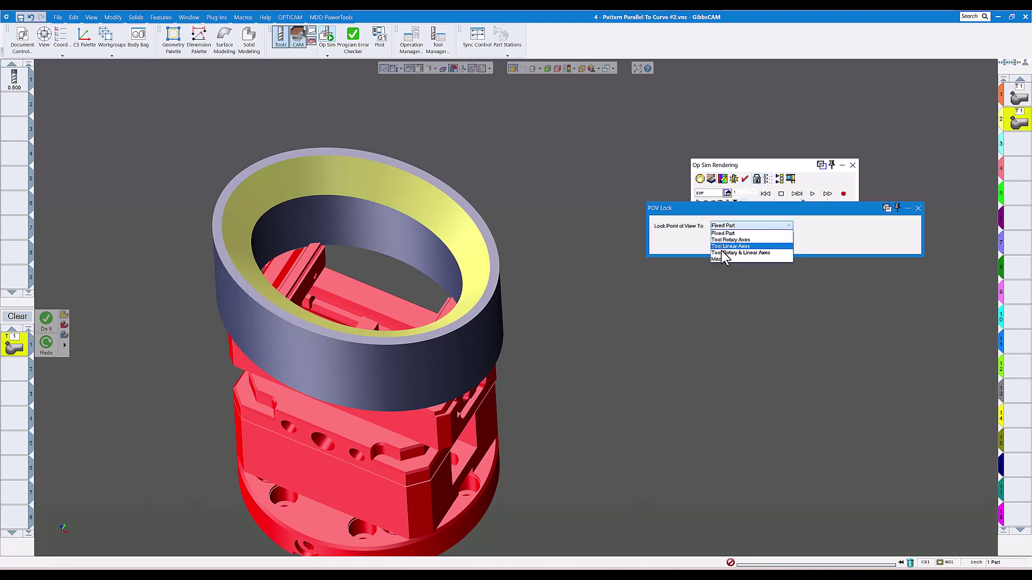
left_click(919, 209)
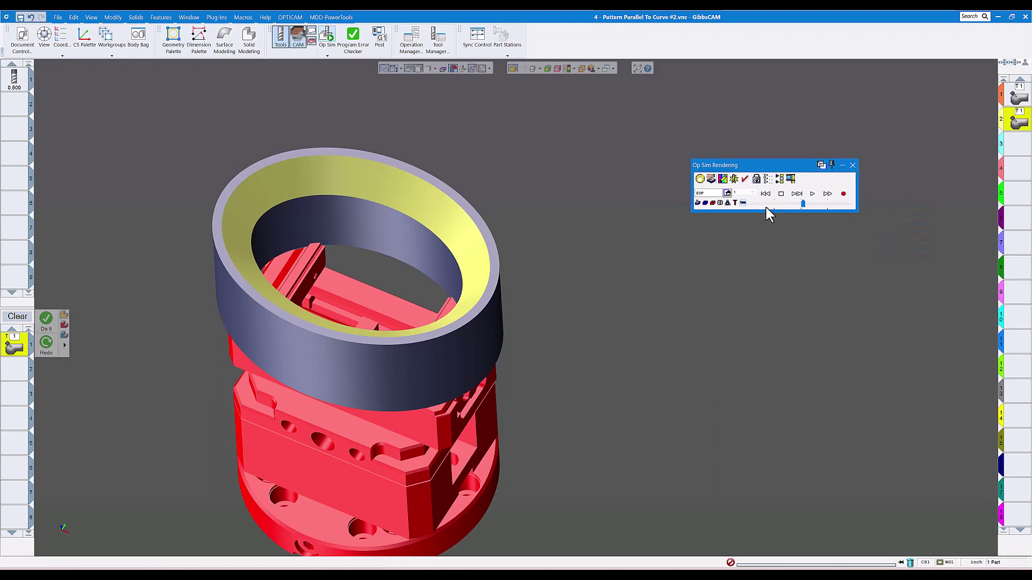
- Rewind and replay both operations with the changed point of view, adjusting the playback speed until the program ends
left_click(765, 194)
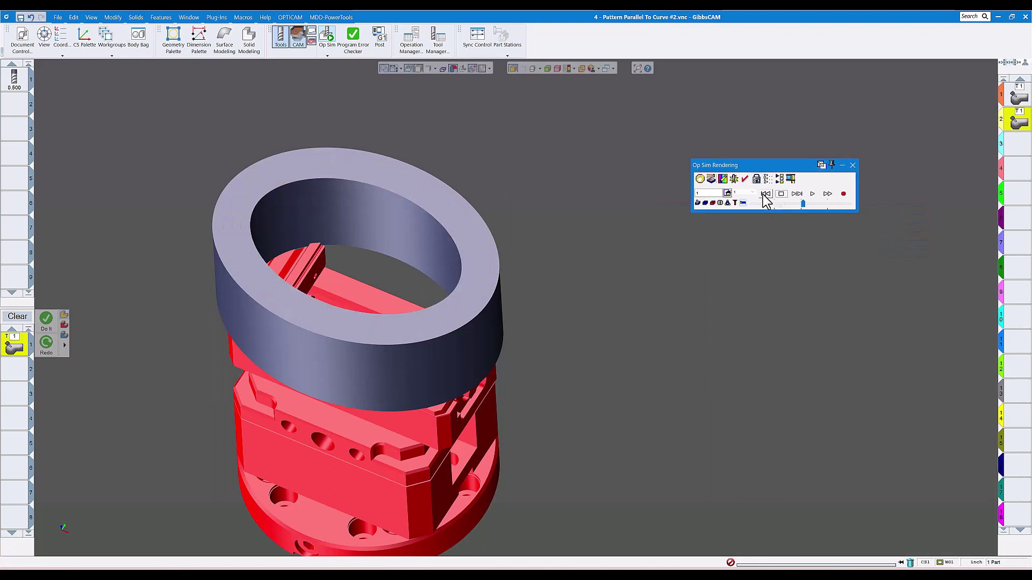
left_click(812, 194)
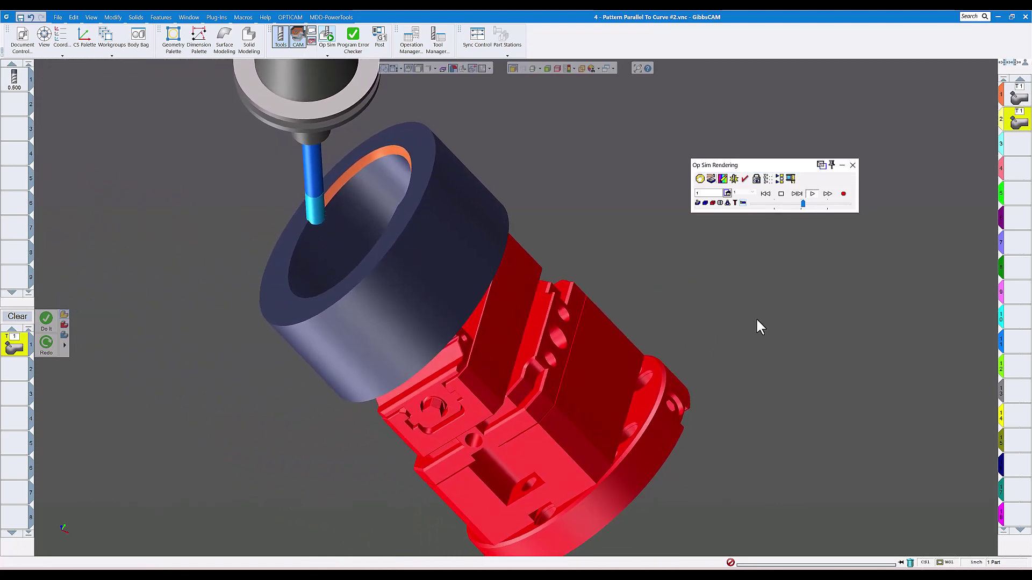
left_click_drag(803, 204, 805, 205)
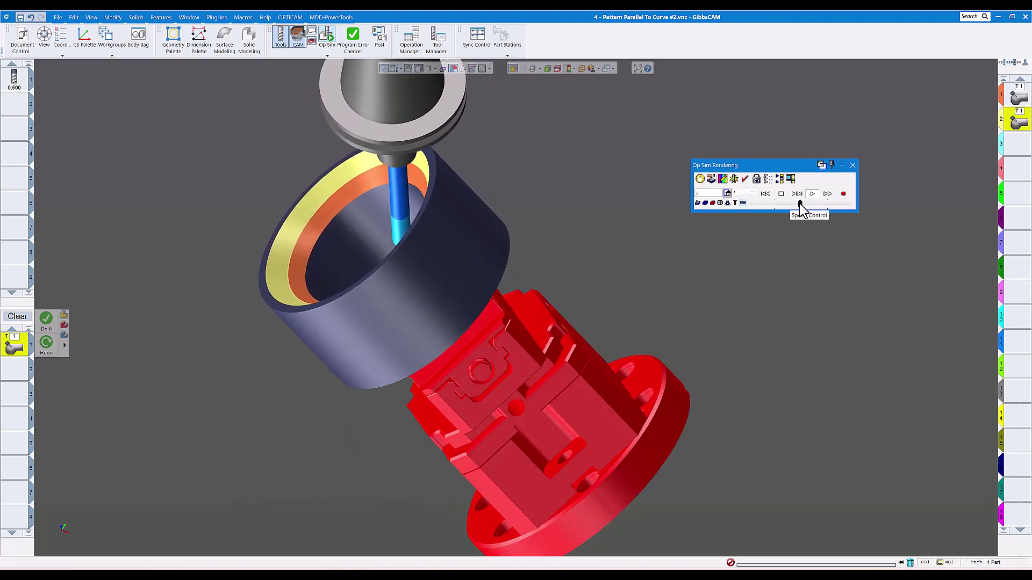
left_click_drag(801, 203, 803, 204)
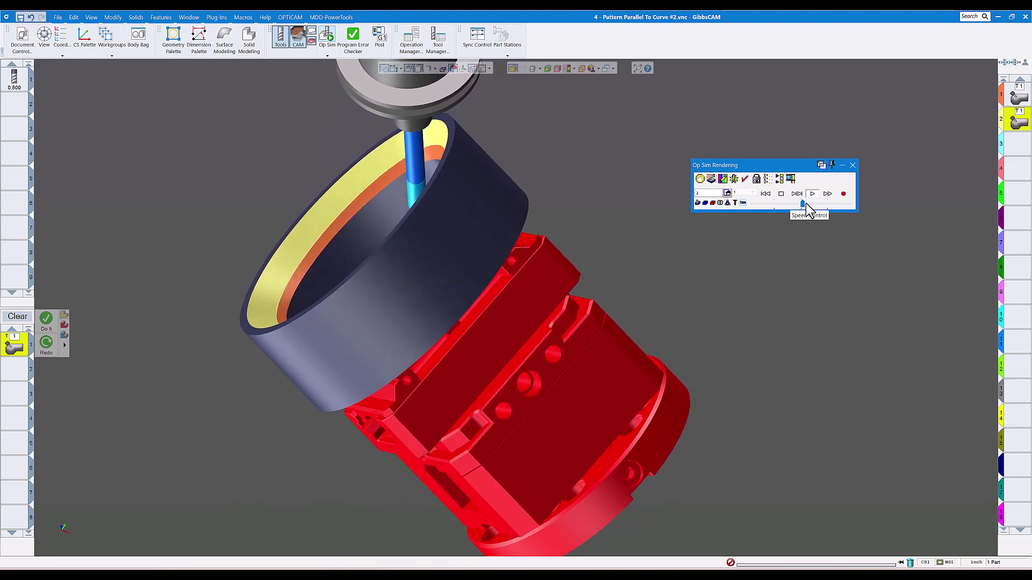
left_click(807, 204)
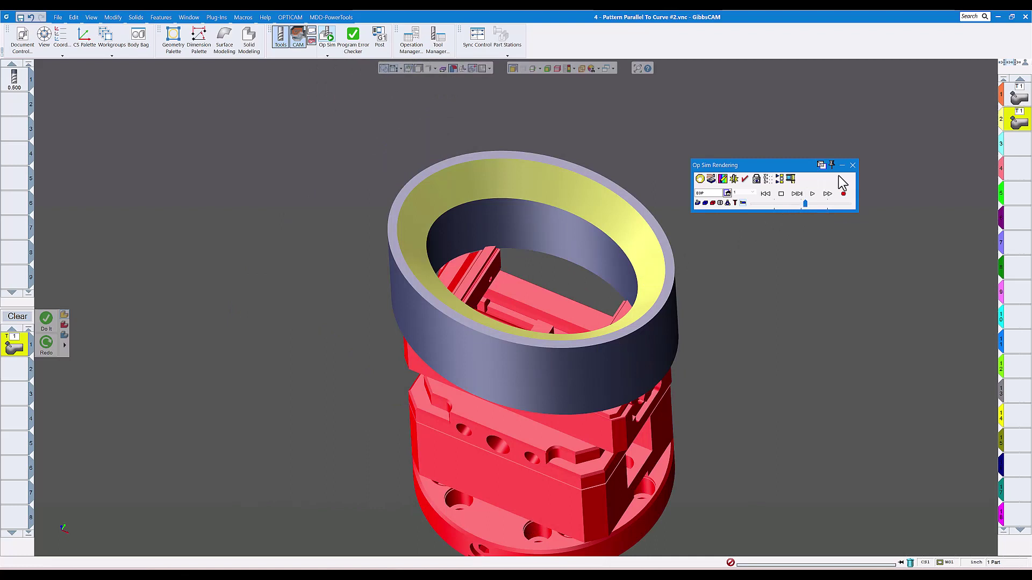
- Run the machine simulation of the ring's operations, adjusting the playback speed, and close it at the end of the program
left_click(853, 166)
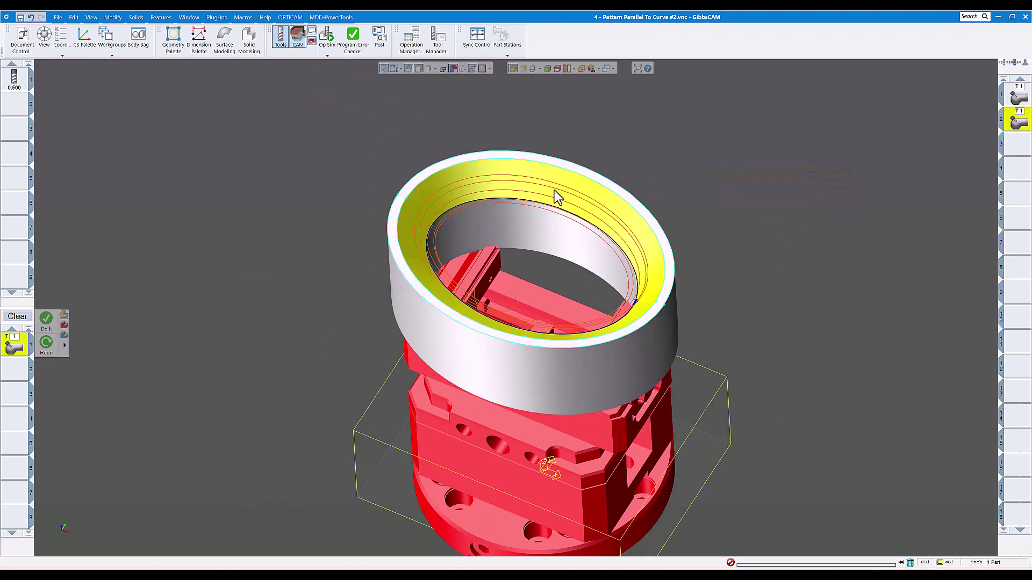
left_click(328, 54)
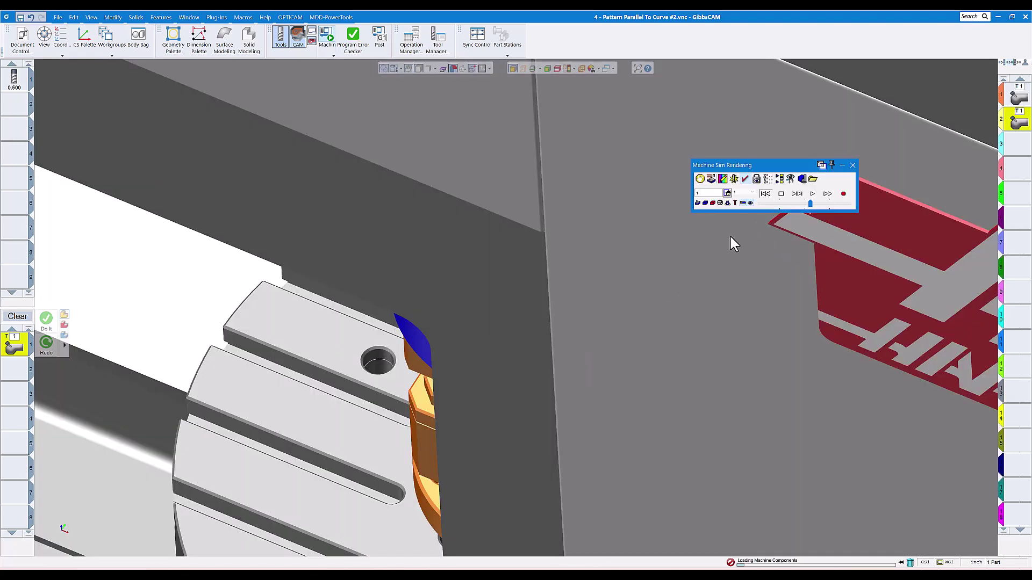
left_click(812, 194)
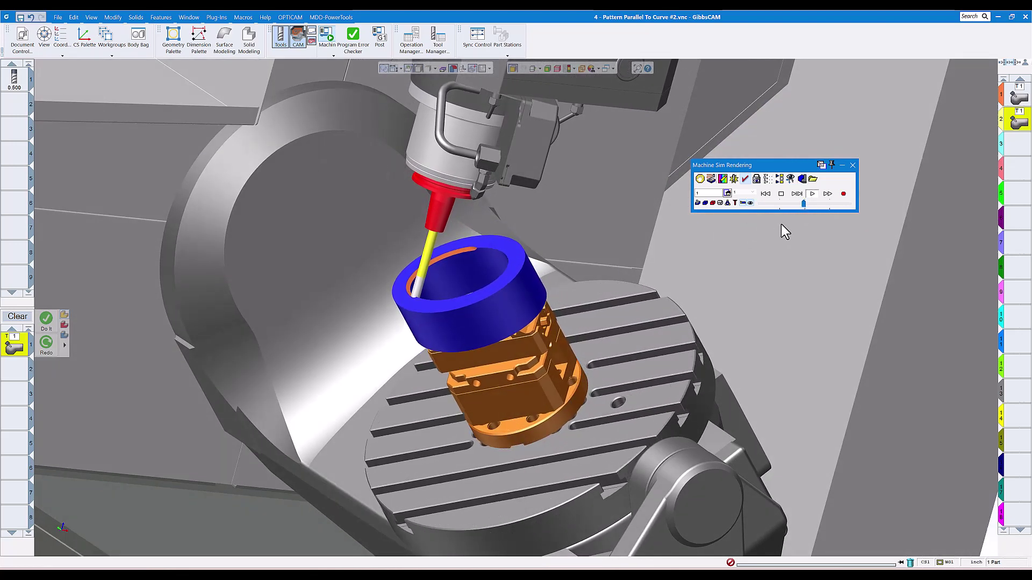
left_click(810, 203)
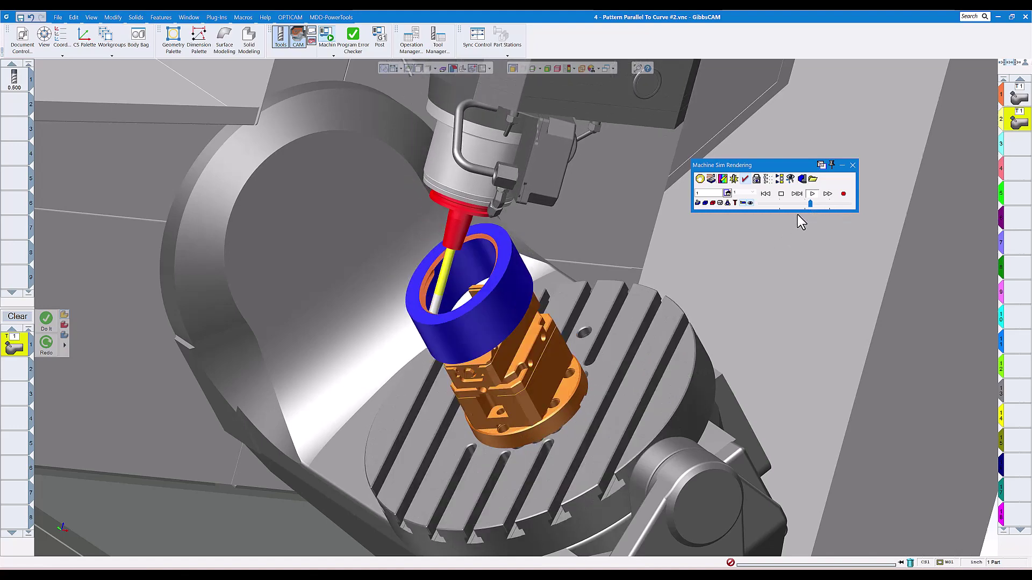
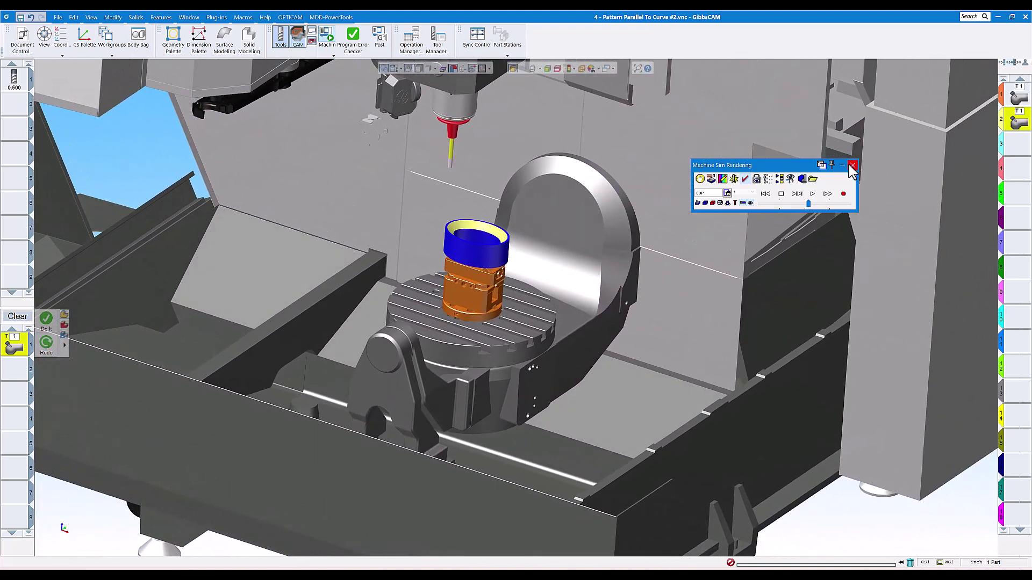
left_click(852, 165)
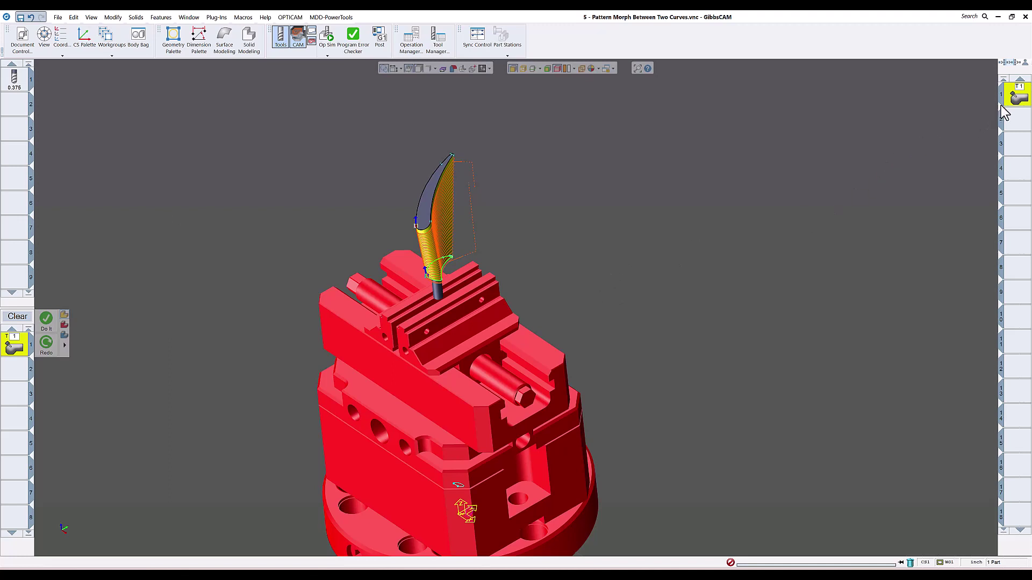
- Open the blade operation's surface path settings and examine its Morph between 2 curves toolpath with the faces deselected
left_click(1016, 96)
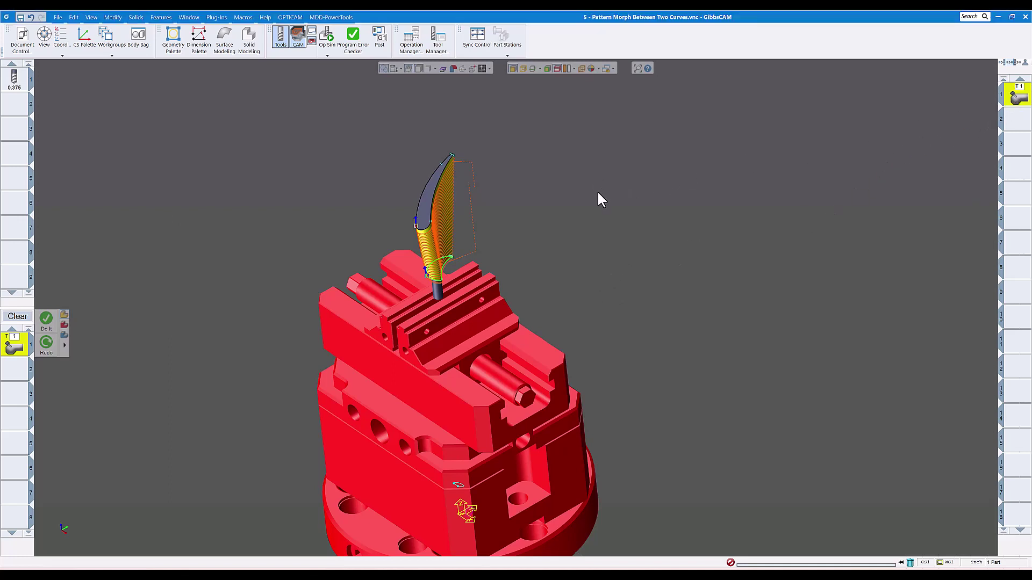
left_click_drag(645, 105, 629, 142)
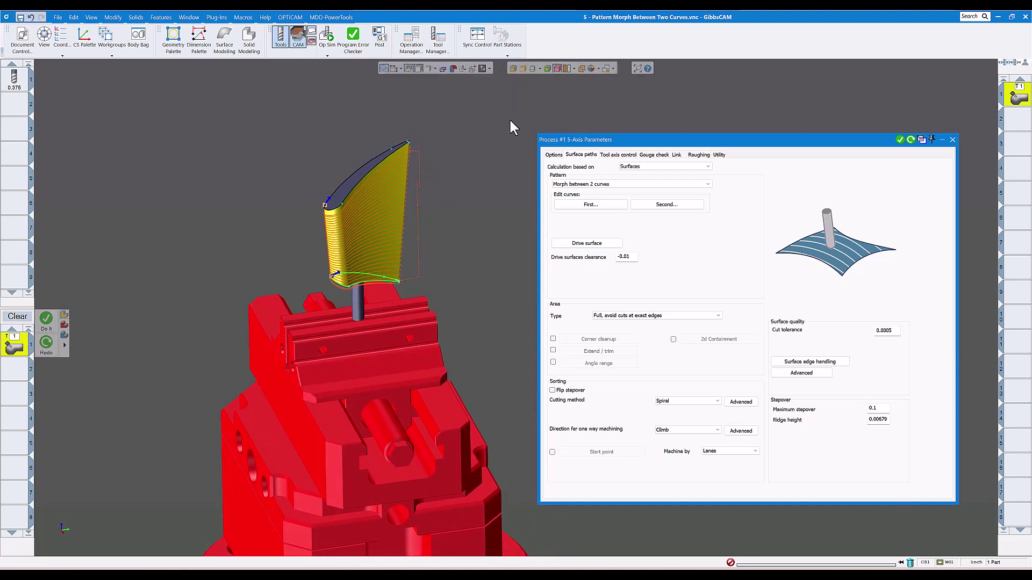
left_click(461, 155)
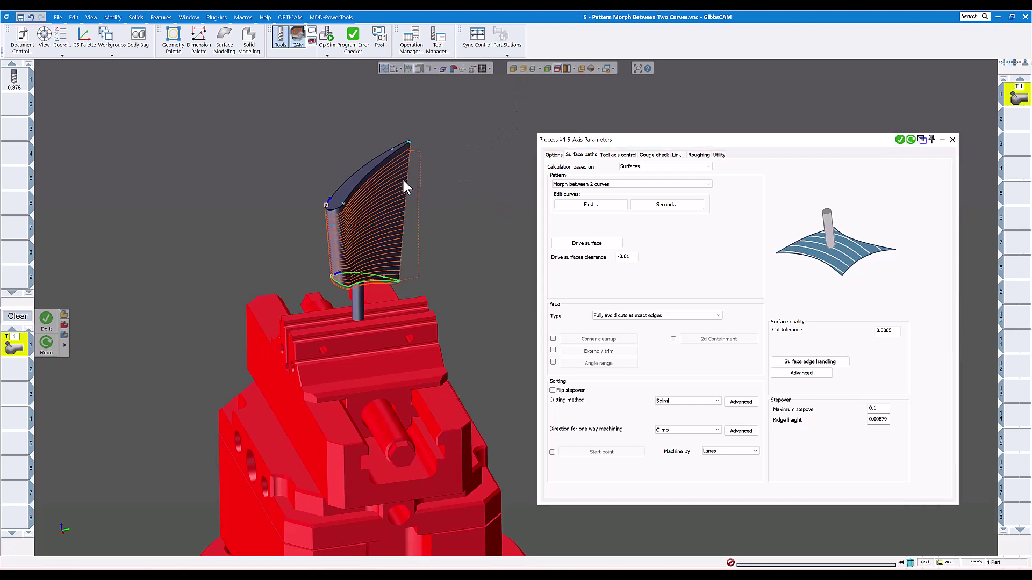
left_click(521, 67)
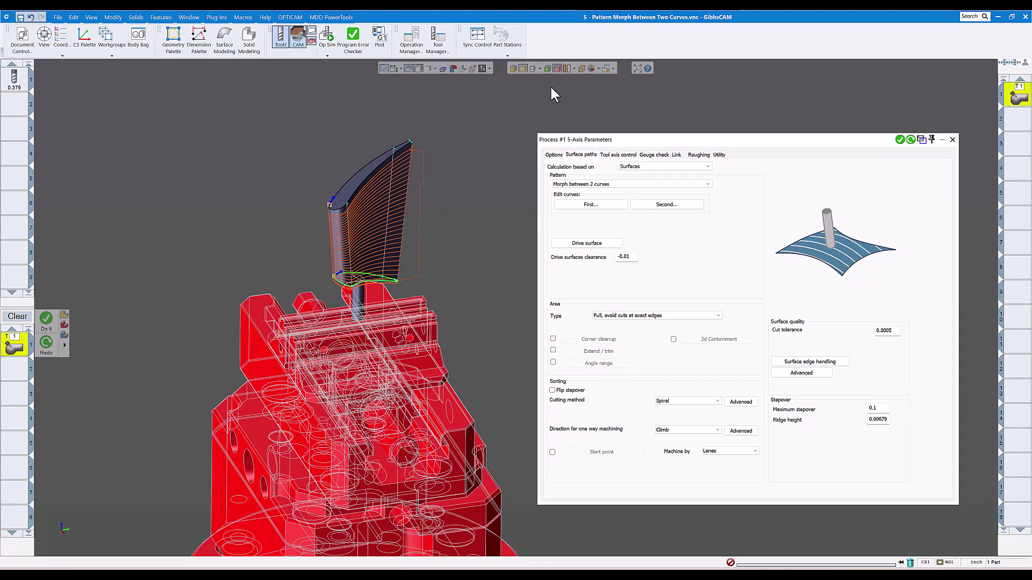
left_click(521, 67)
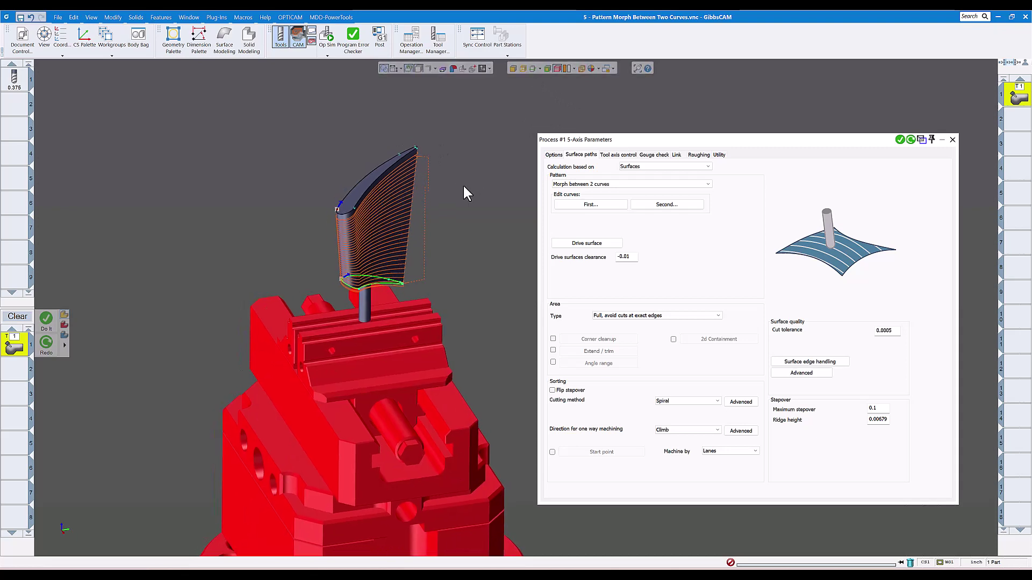
middle_click_drag(462, 184, 454, 179)
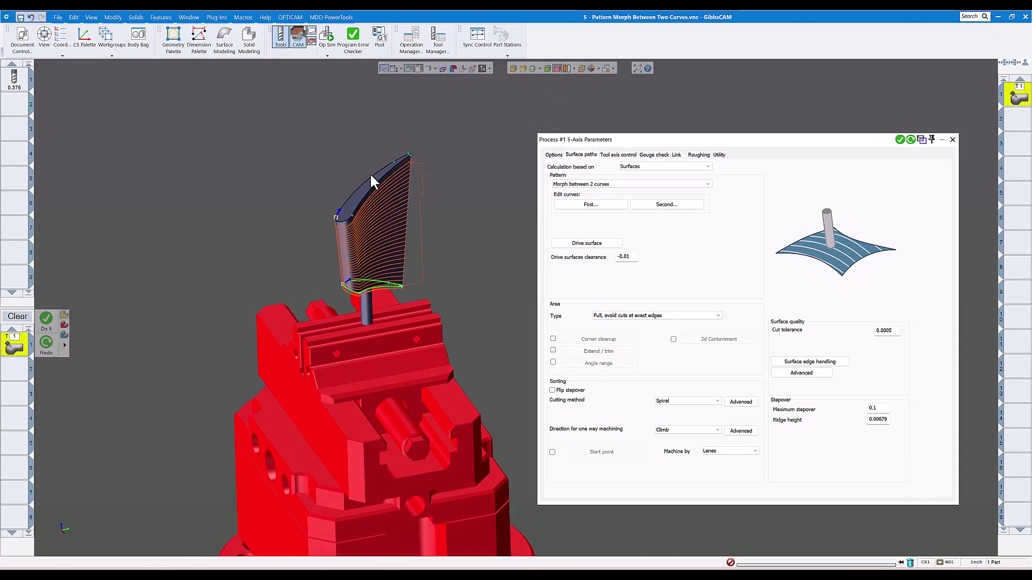
scroll(415, 161, "up", 3)
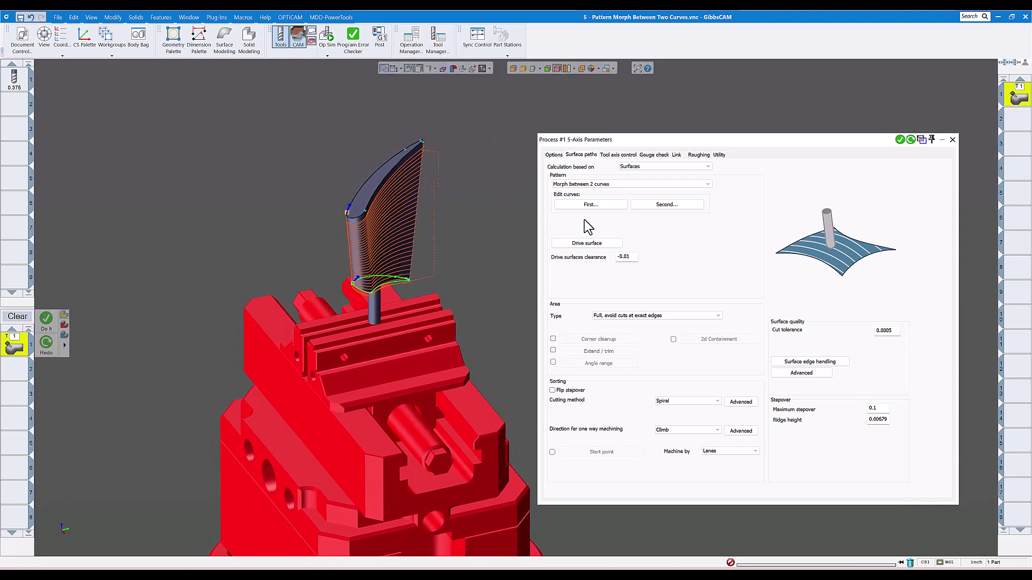
- Review the first and second edge curves assigned to the blade's morph pattern
left_click(590, 206)
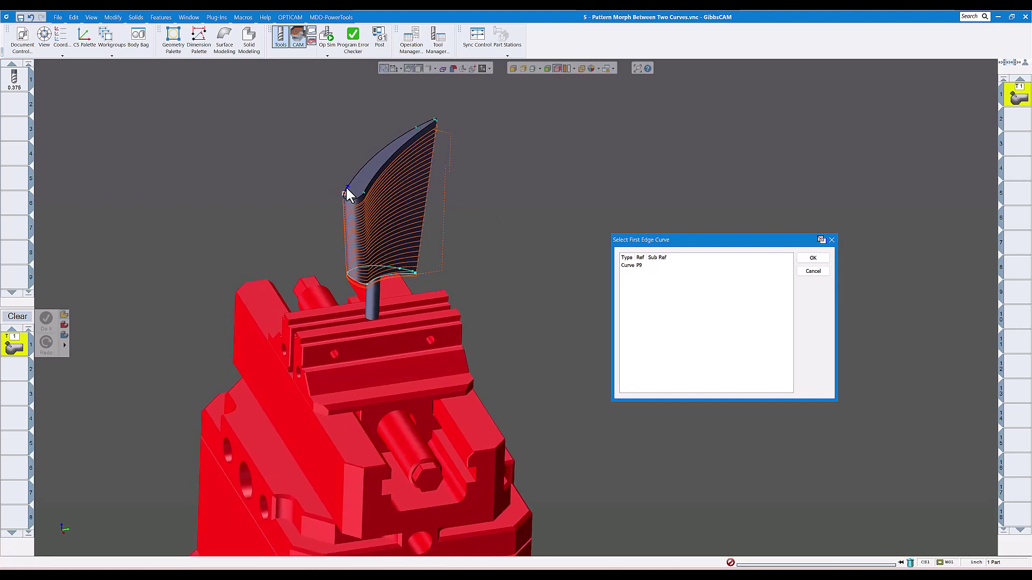
left_click(813, 260)
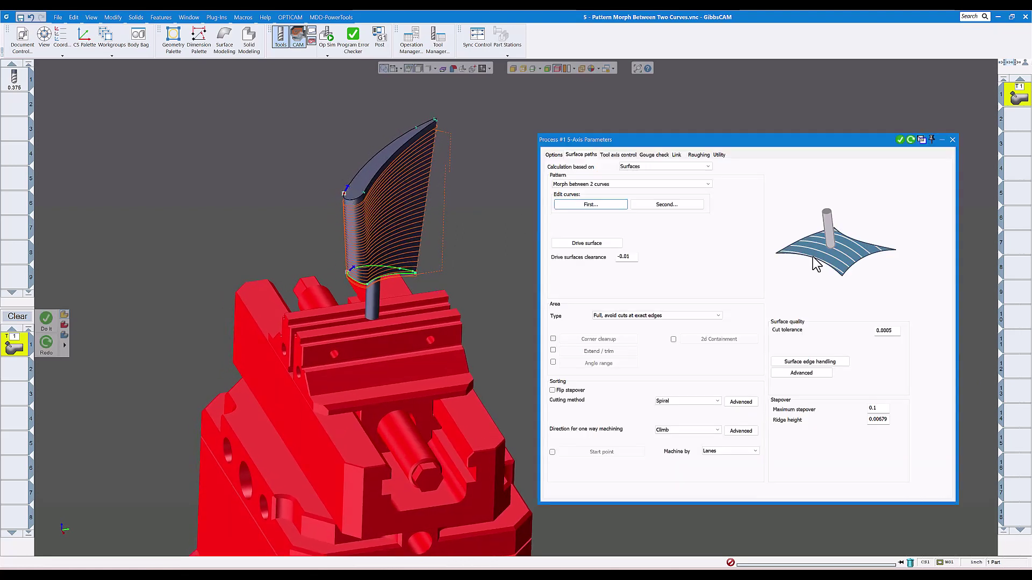
left_click(667, 206)
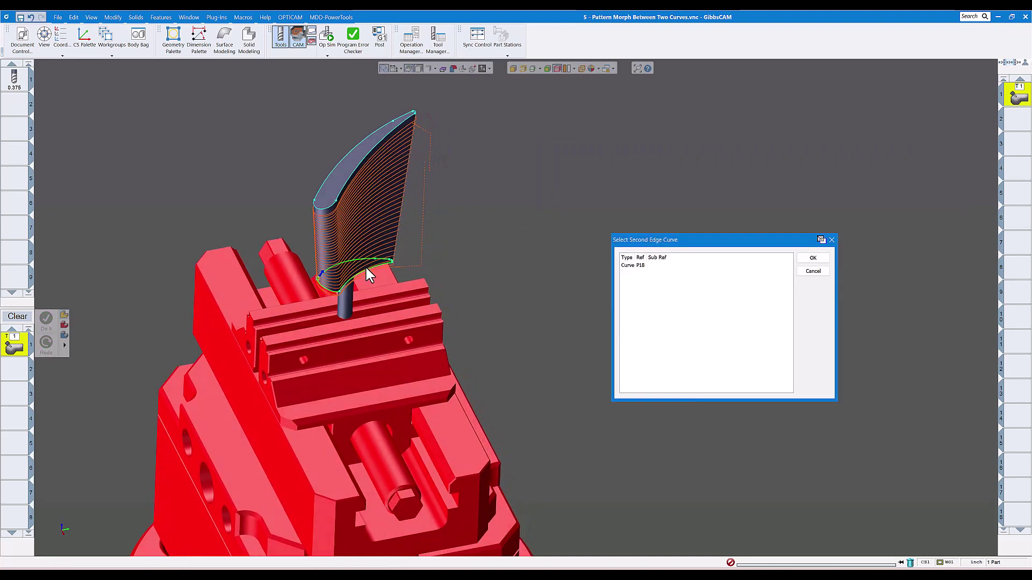
middle_click_drag(297, 277, 296, 268)
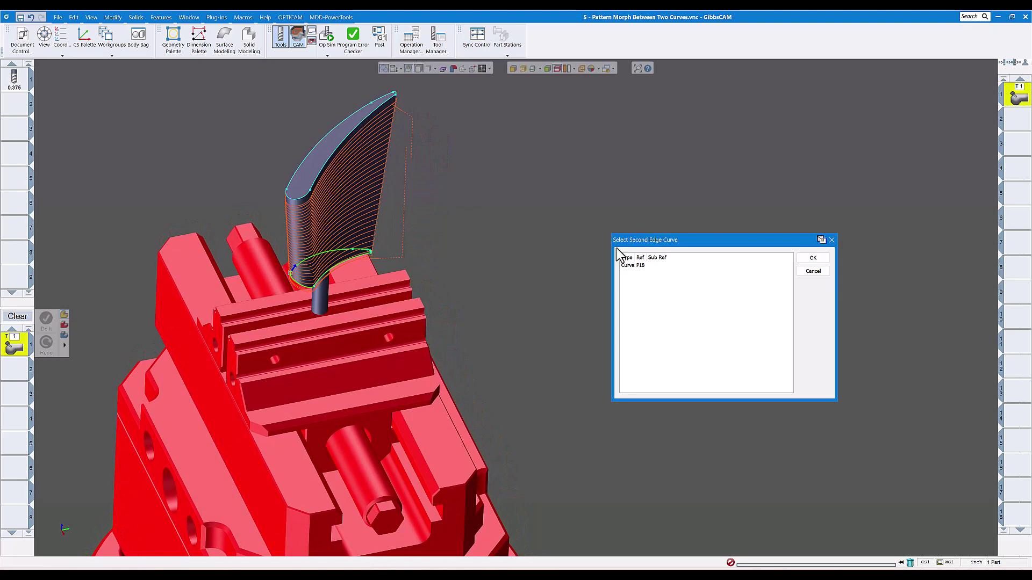
left_click(812, 258)
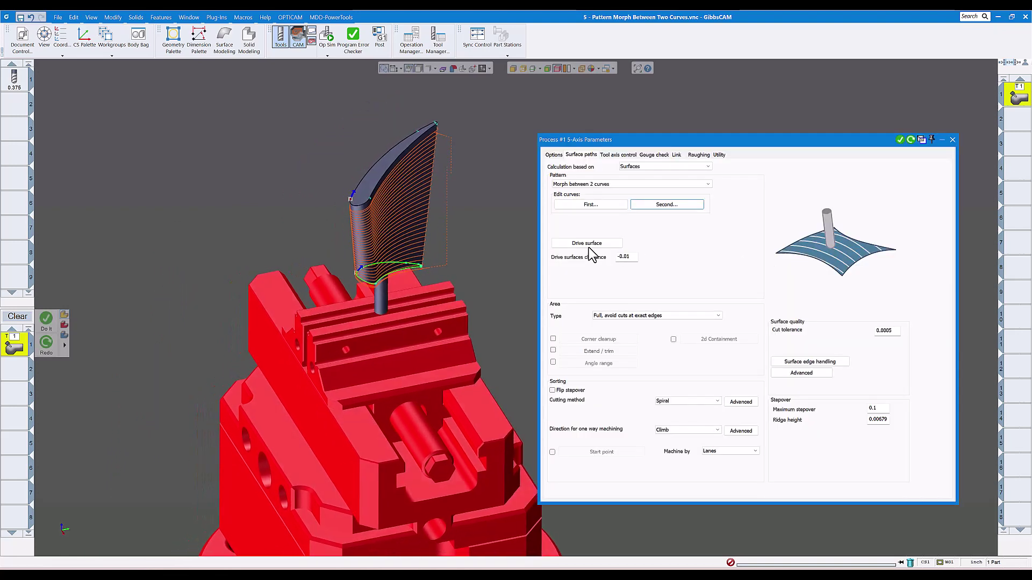
- Select the blade's curved side faces as the drive surfaces for the morph toolpath
left_click(587, 244)
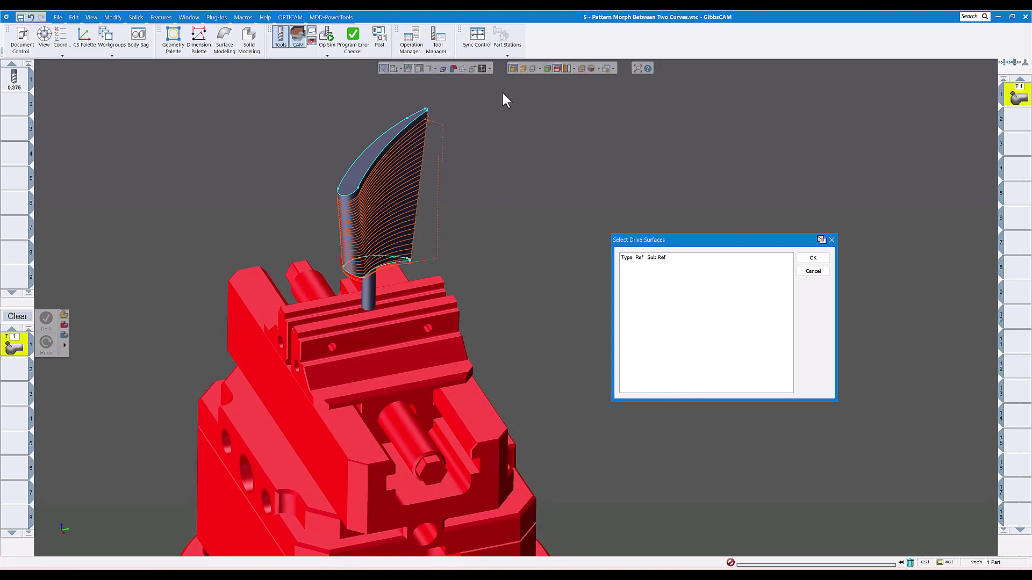
left_click(393, 198)
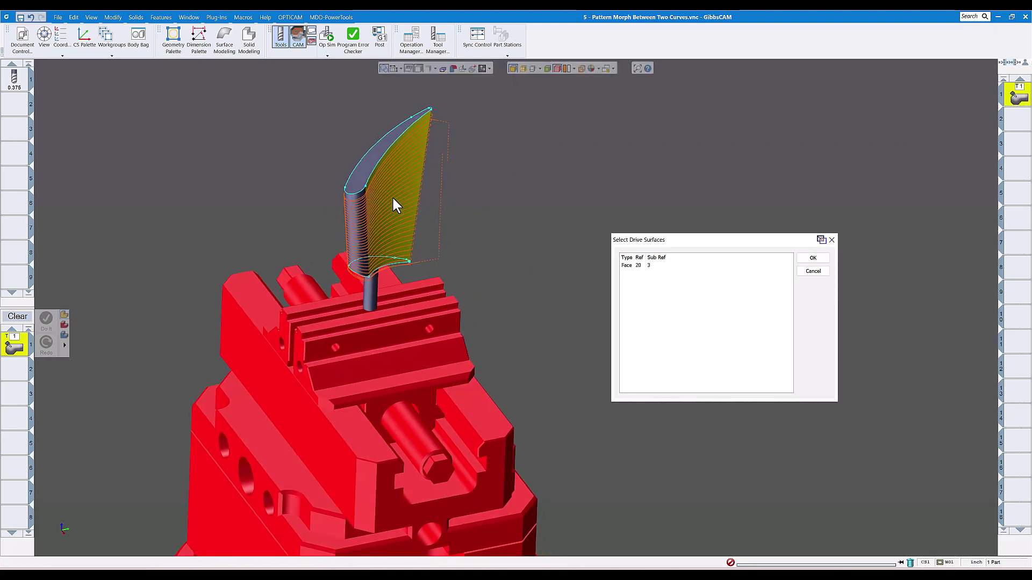
right_click(391, 196)
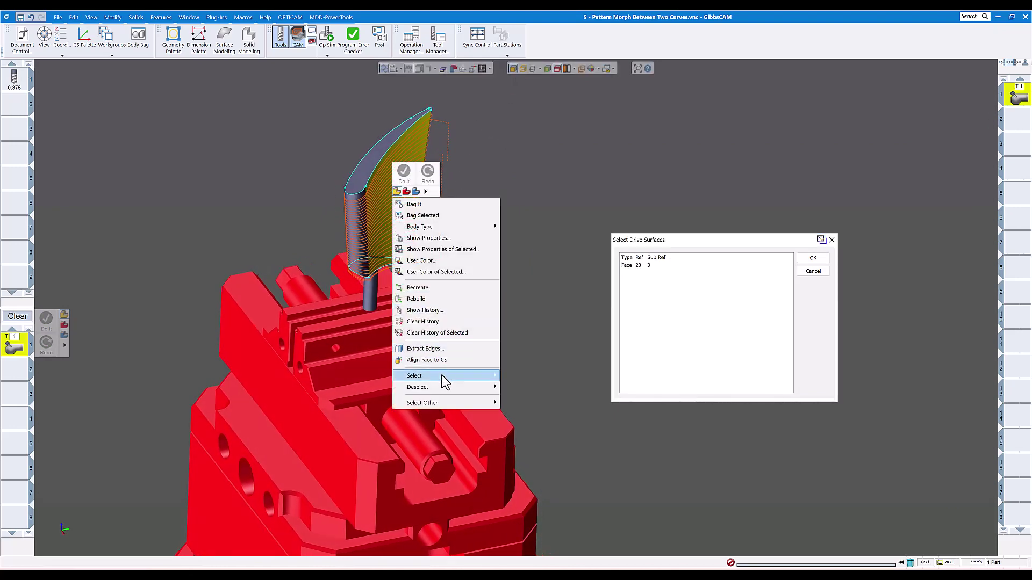
mouse_move(441, 375)
left_click(532, 379)
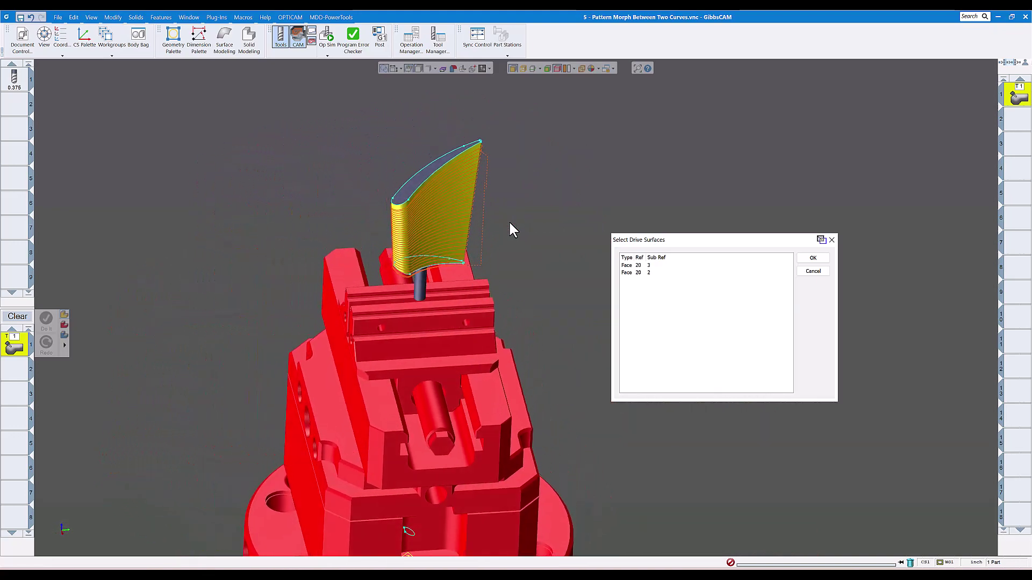
left_click(813, 258)
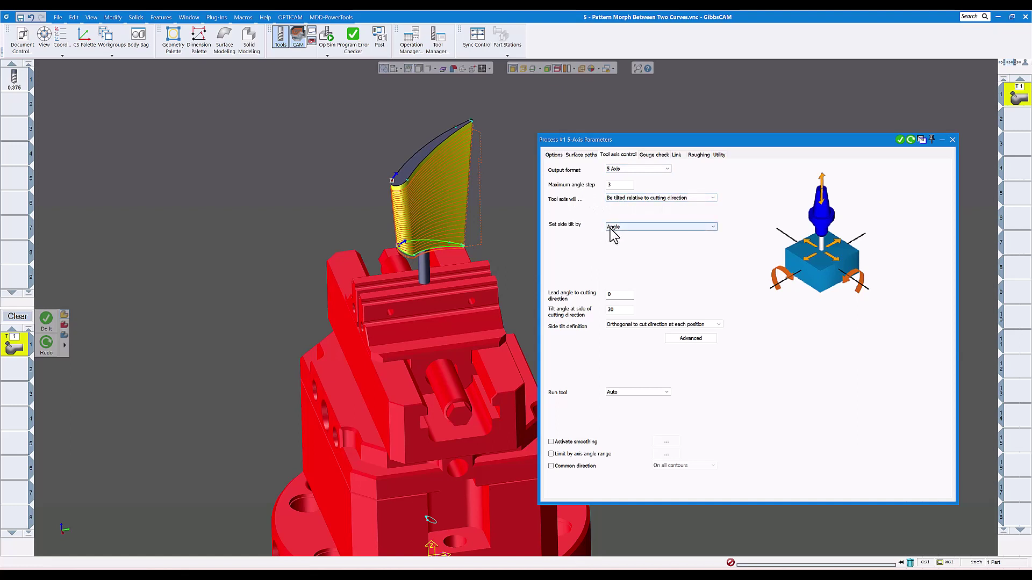
- Review the lead angle and side tilt angle in the tool axis control, plus the gouge check settings
left_click(618, 295)
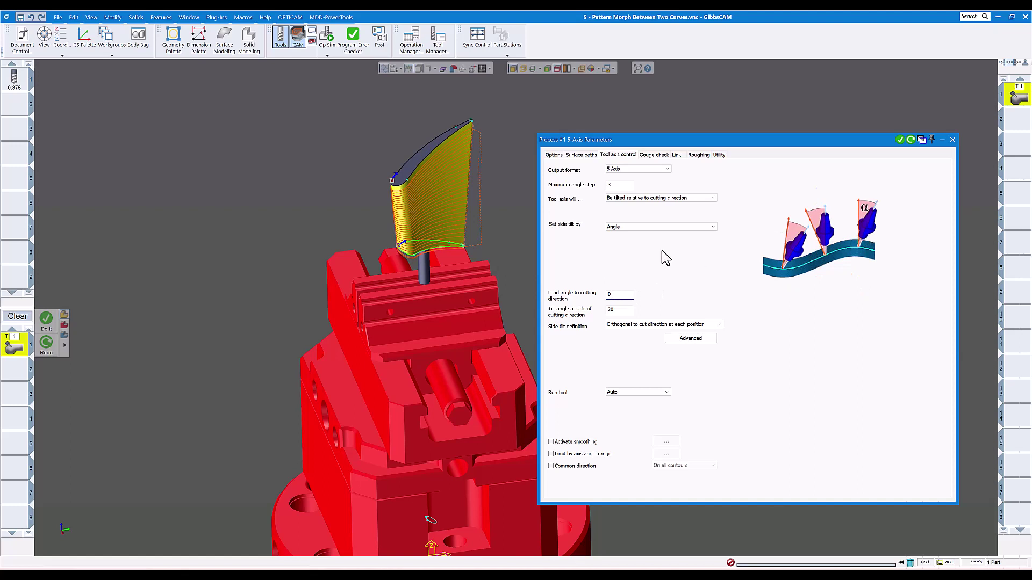
left_click(618, 311)
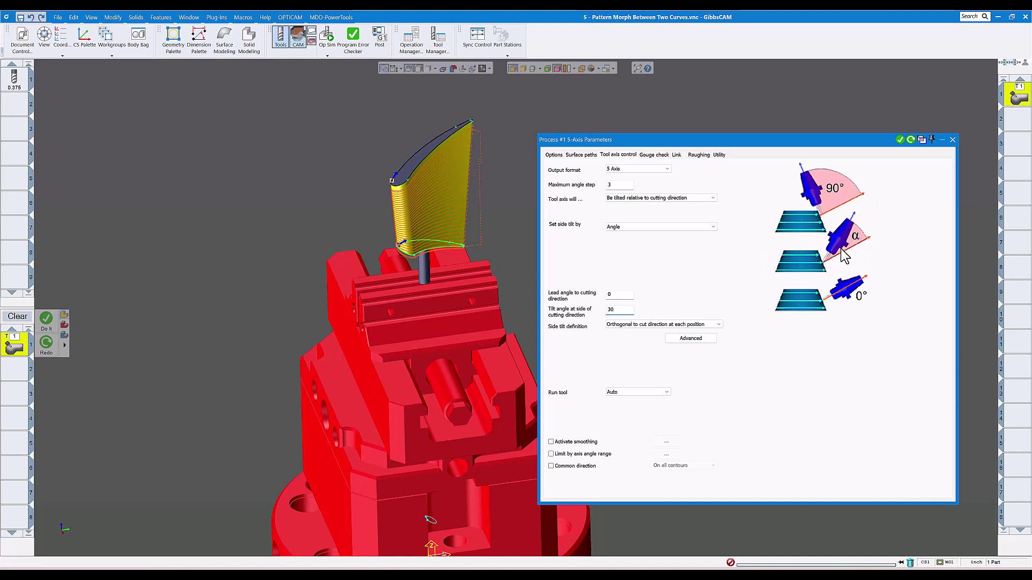
scroll(454, 231, "down", 1)
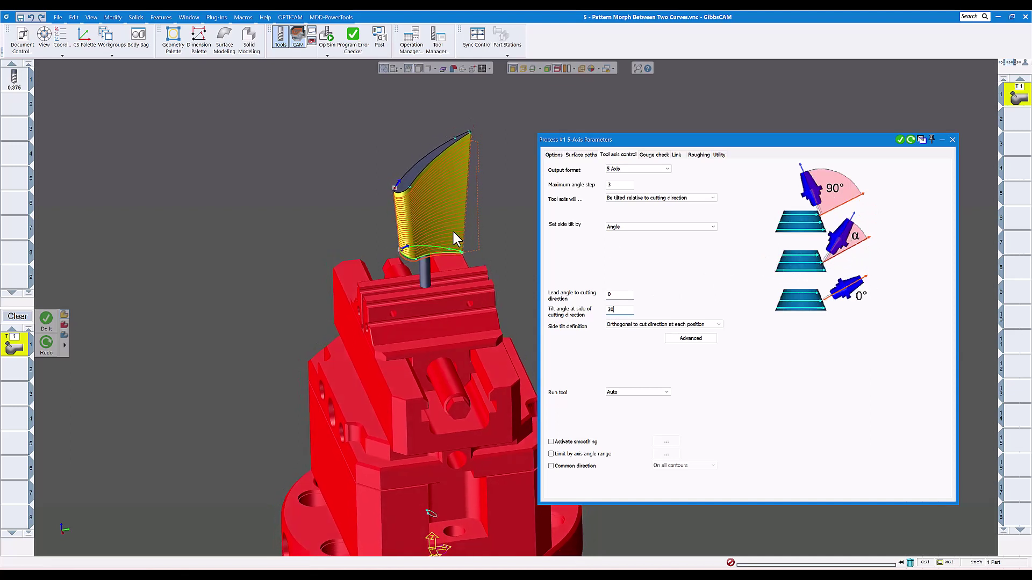
middle_click_drag(454, 231, 432, 327)
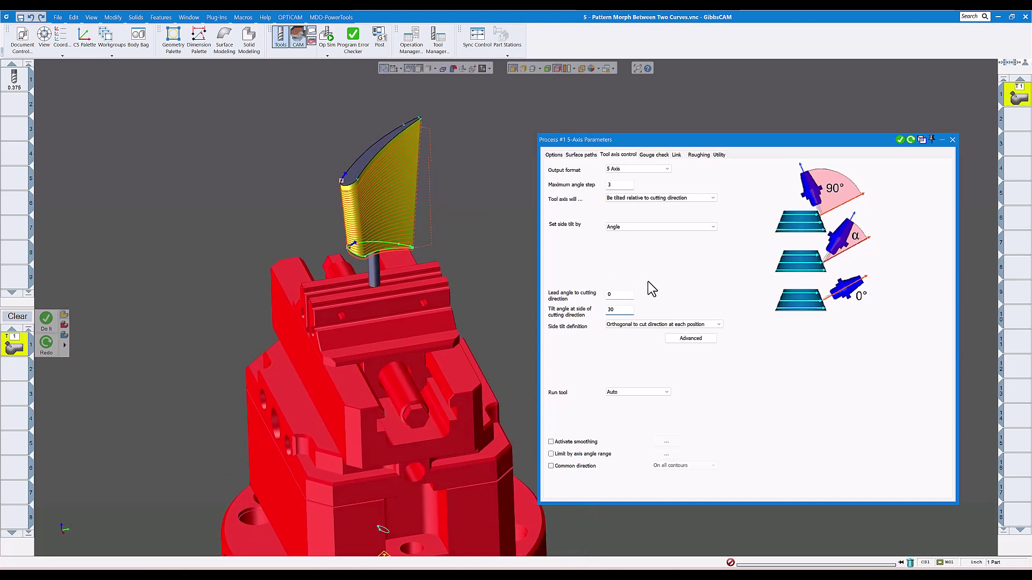
left_click(651, 156)
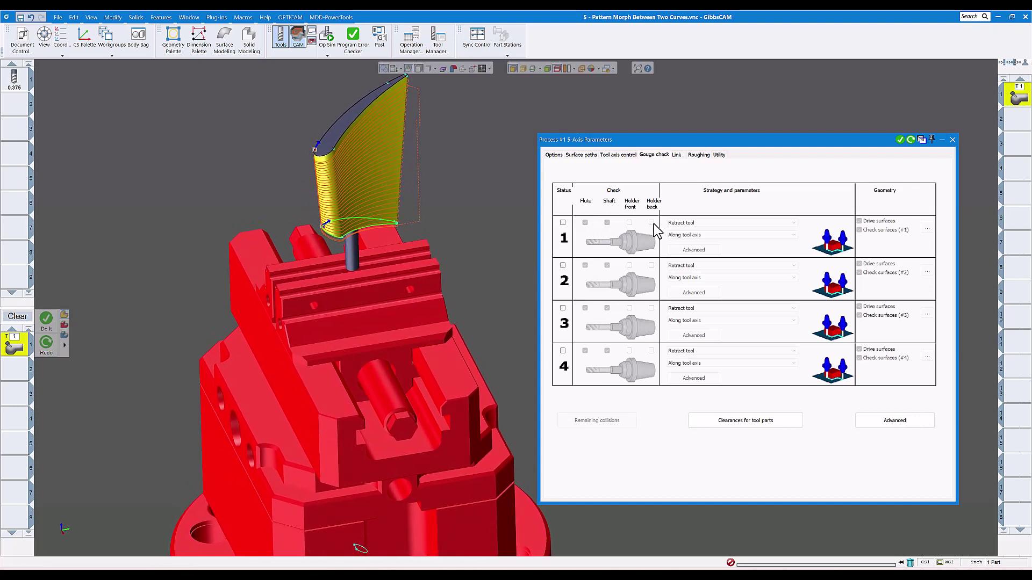
- Set the first entry to Use Lead-In and the last exit to Use Lead-Out, and regenerate the blade operation
left_click(676, 155)
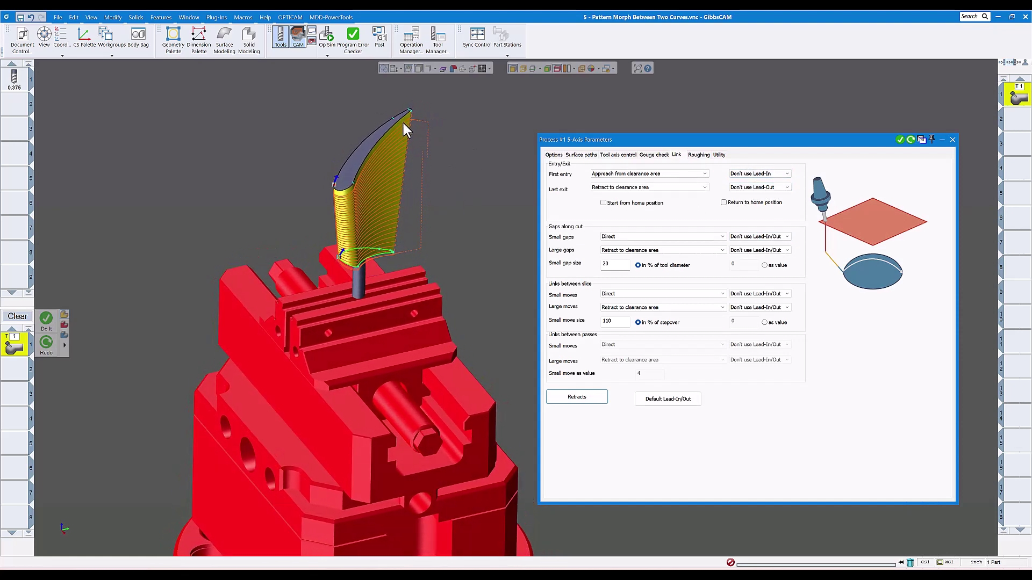
left_click(768, 177)
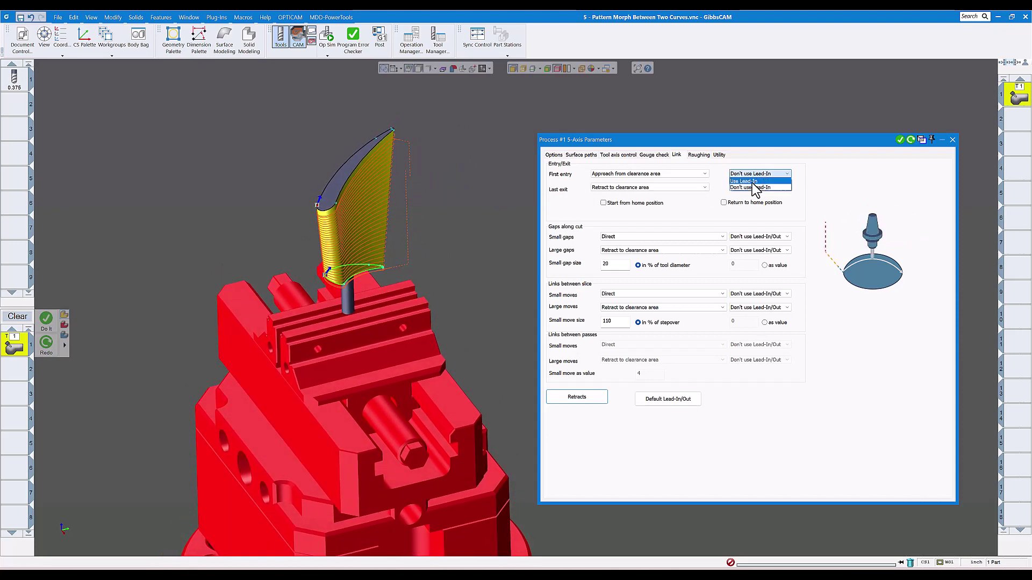
left_click(752, 182)
left_click(758, 188)
left_click(752, 195)
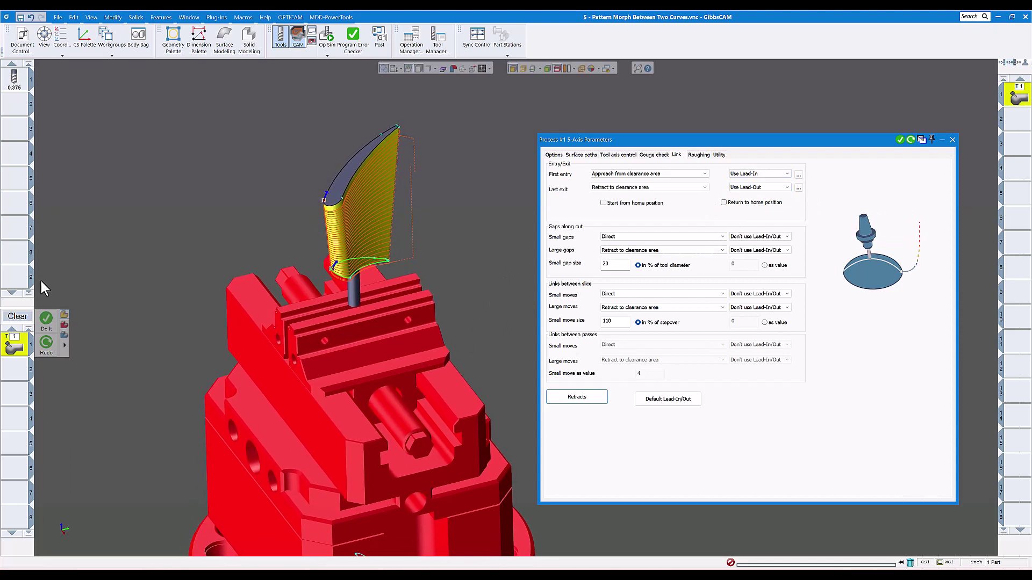
left_click(46, 343)
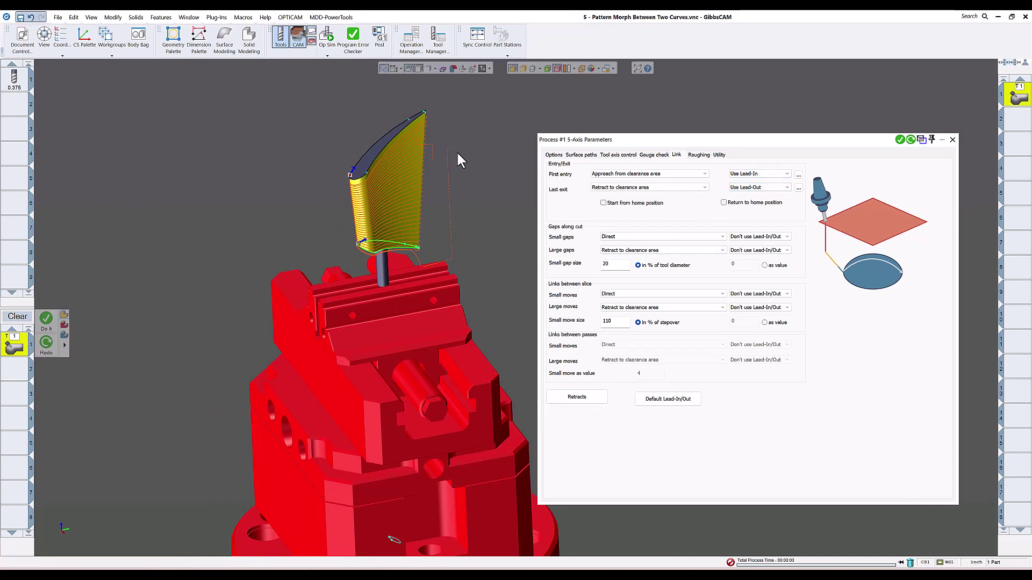
- Examine the last exit's lead-out settings and reopen the blade operation's link parameters
left_click(484, 155)
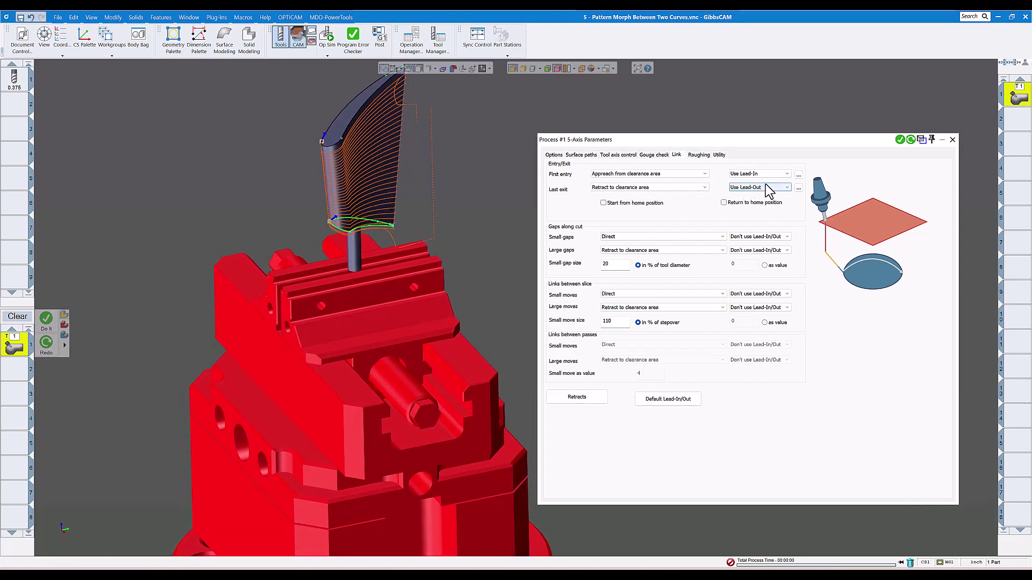
left_click(799, 189)
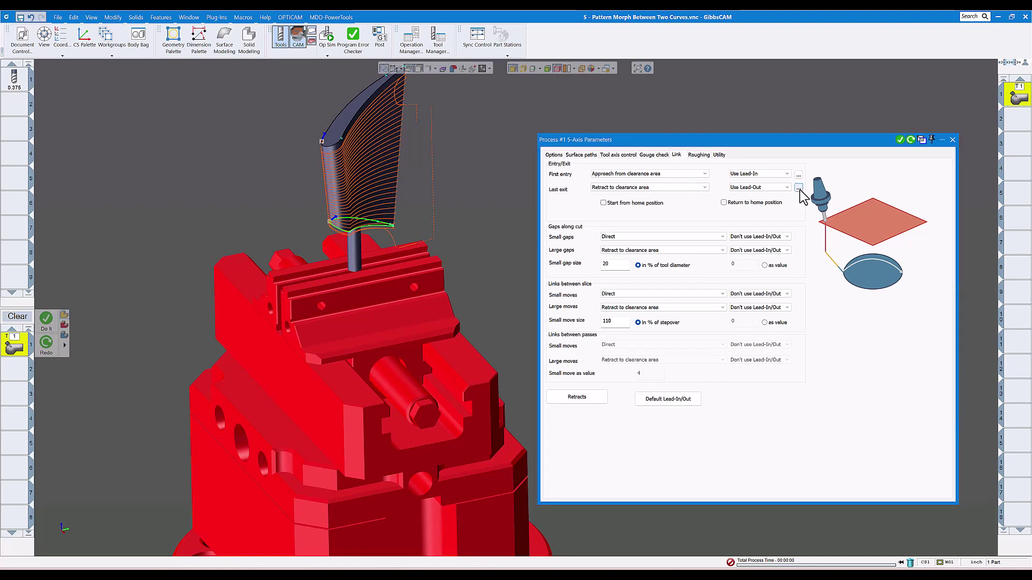
left_click(509, 164)
double_click(1019, 97)
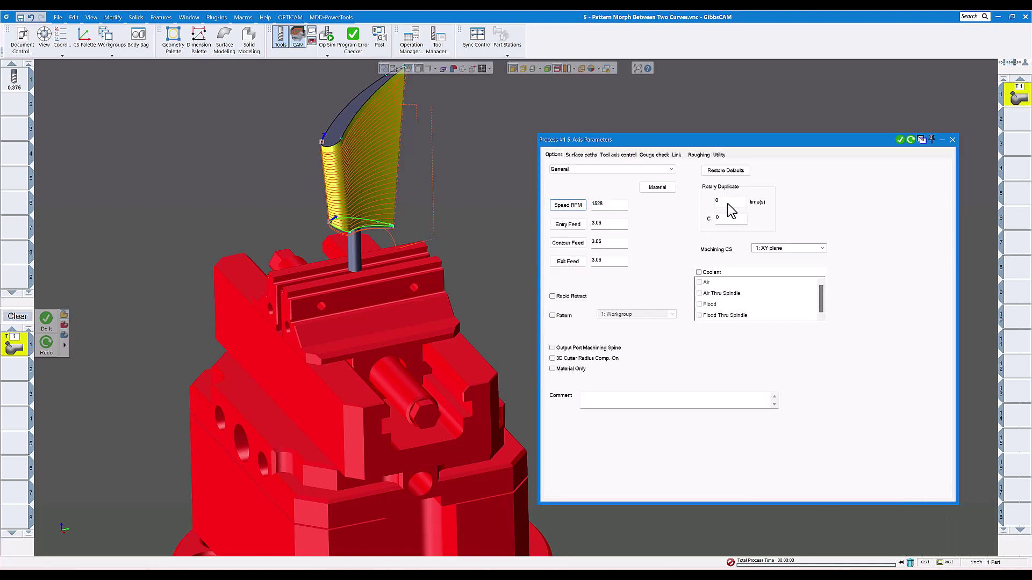
left_click(655, 155)
left_click(680, 157)
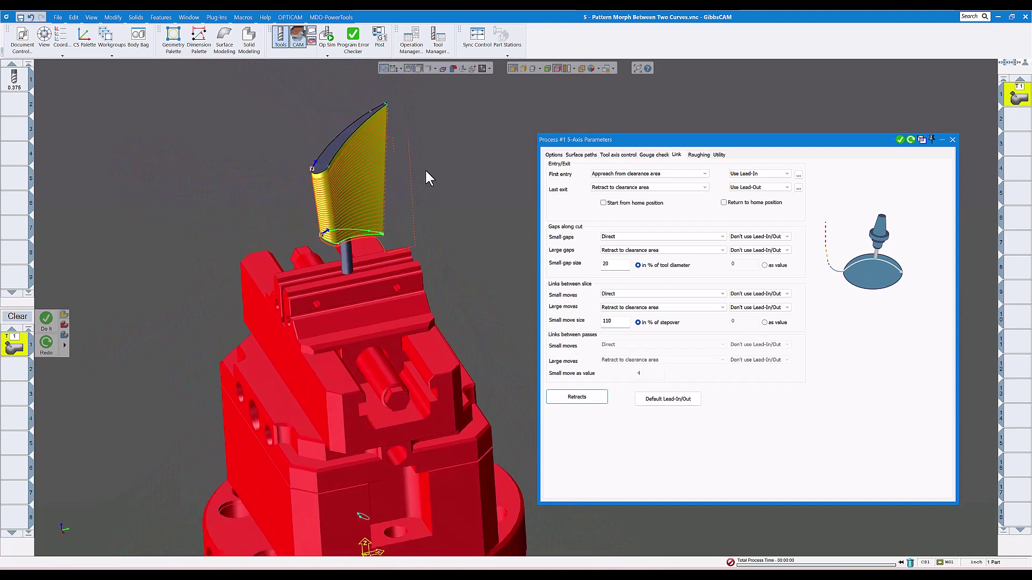
- Set the last exit's lead-out type to Reverse tangent arc and regenerate the blade toolpath
left_click(798, 188)
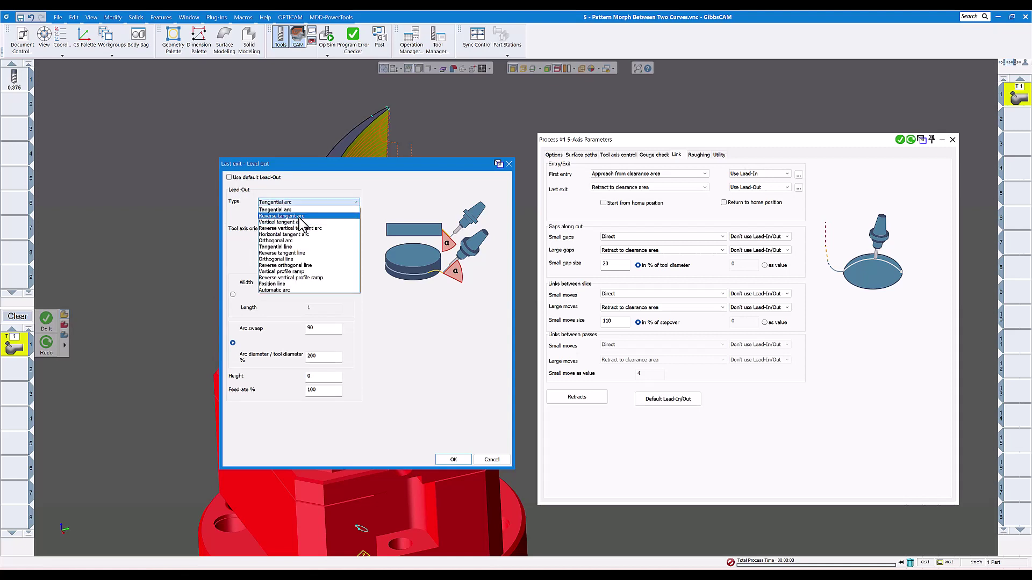
left_click(302, 217)
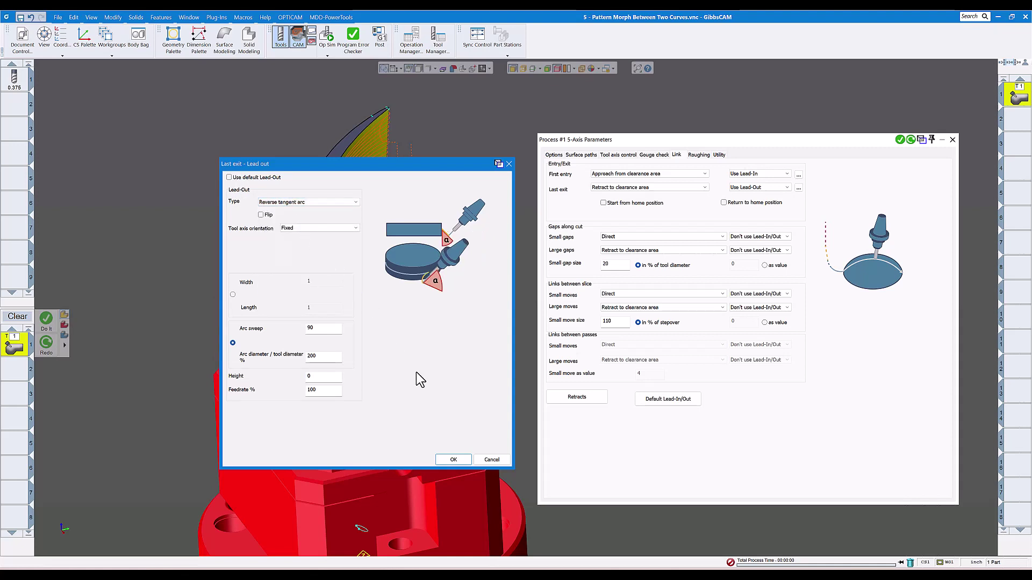
left_click(453, 461)
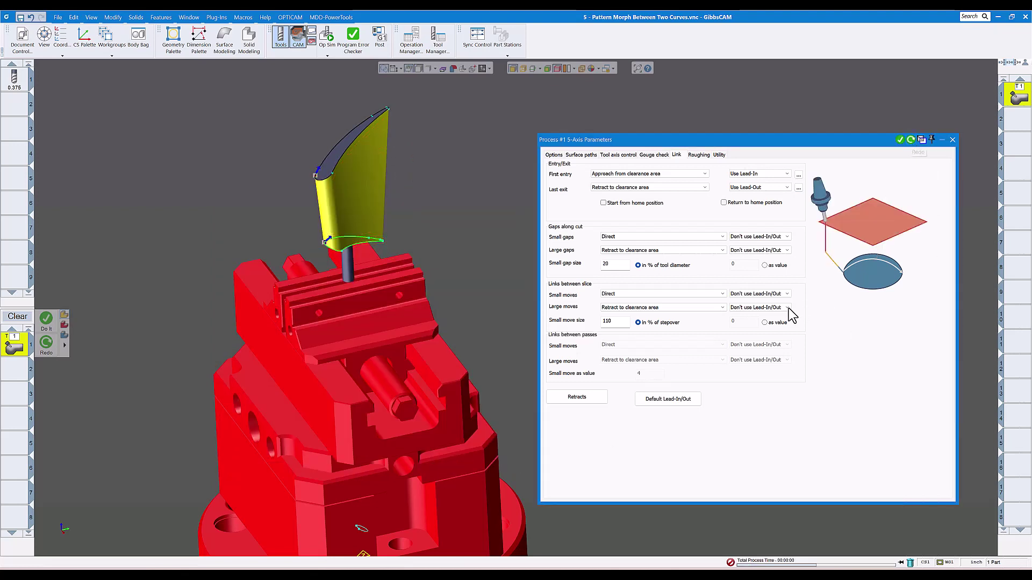
middle_click_drag(553, 272, 707, 212)
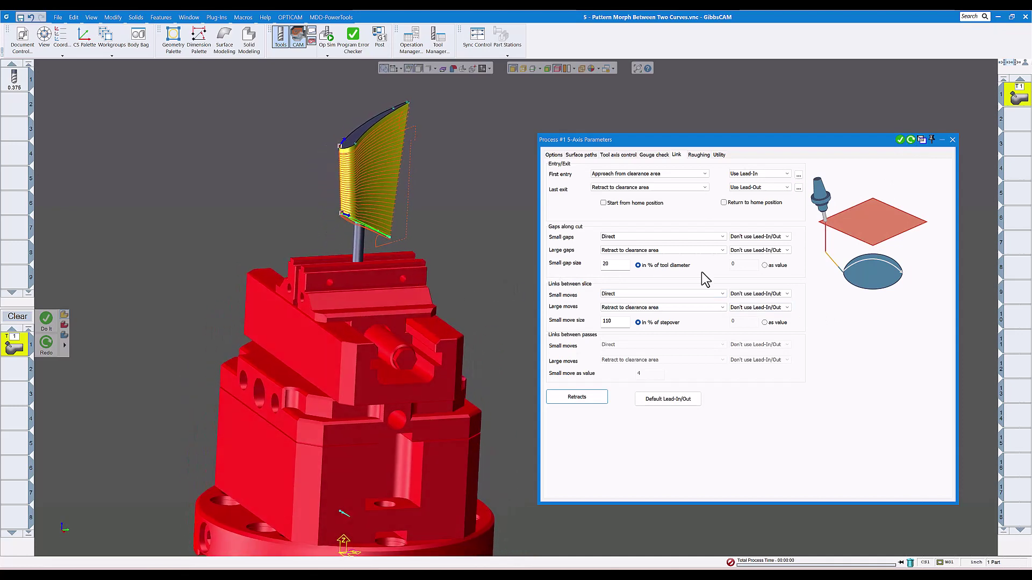
- Set the last exit's lead-out type to Vertical tangent arc and regenerate the blade toolpath
left_click(798, 188)
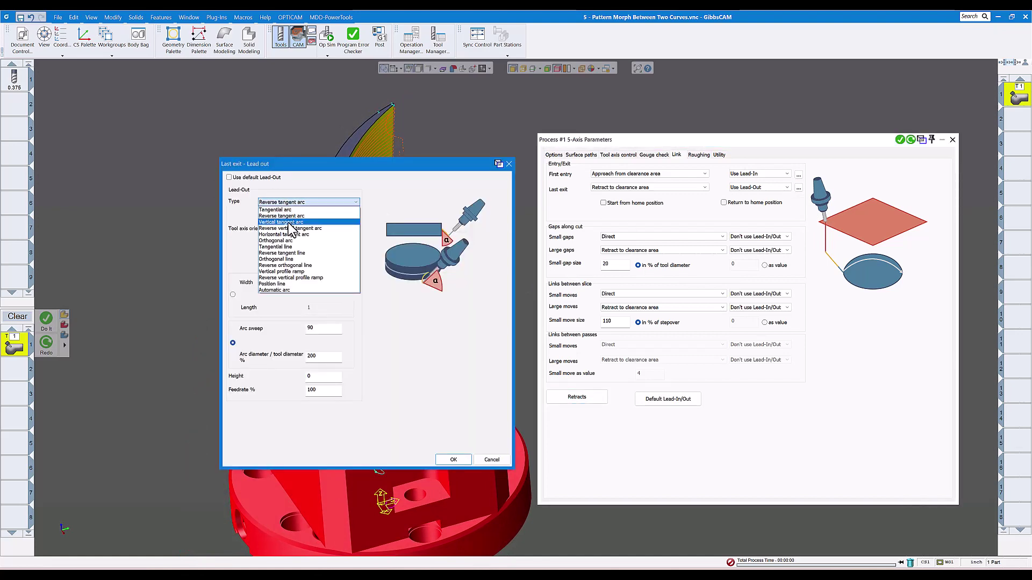
left_click(280, 222)
left_click(454, 457)
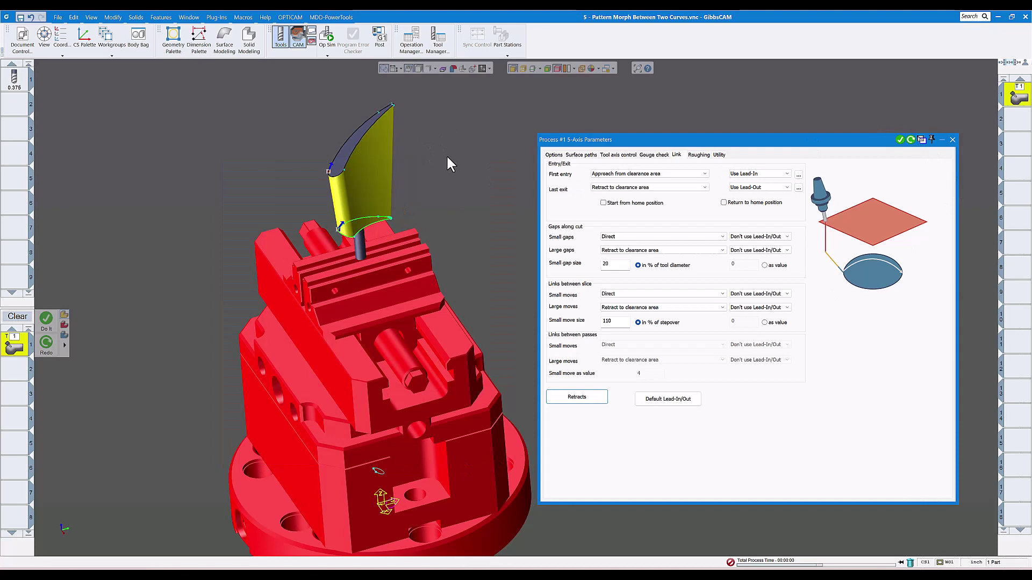
middle_click_drag(452, 175, 487, 180)
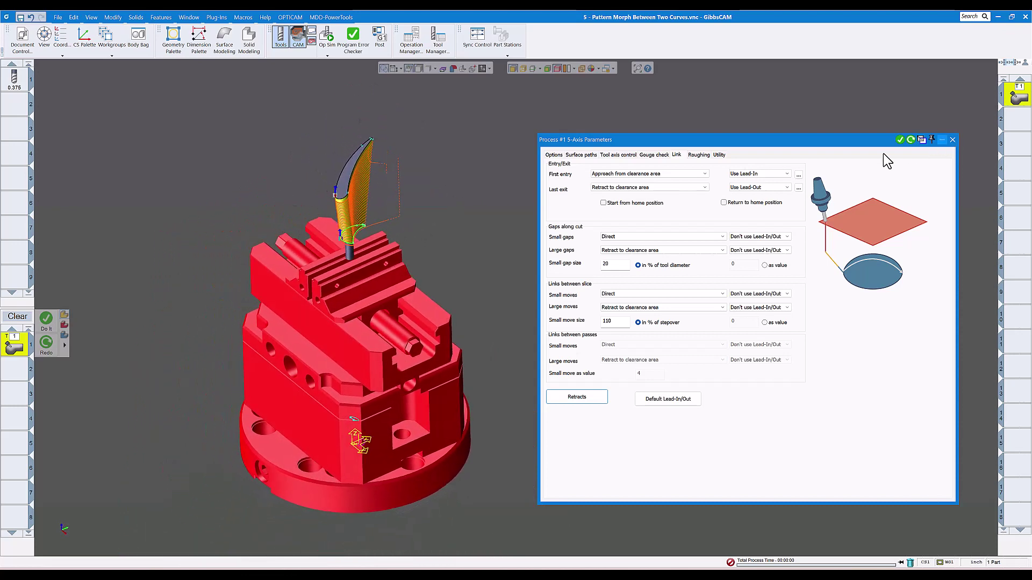
- Review the roughing and utility options of the blade operation and close its 5-axis parameters
left_click(698, 155)
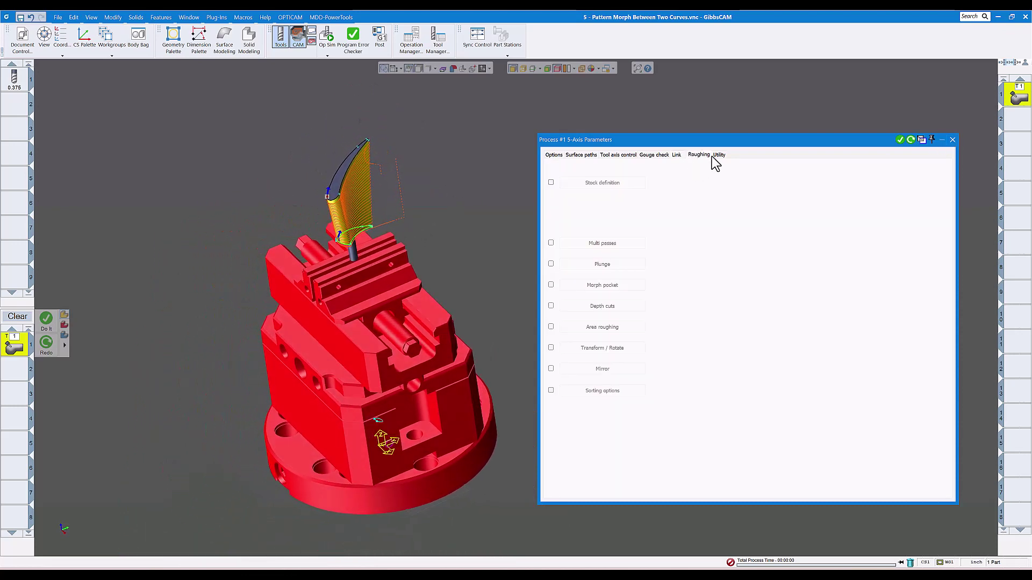
left_click(719, 155)
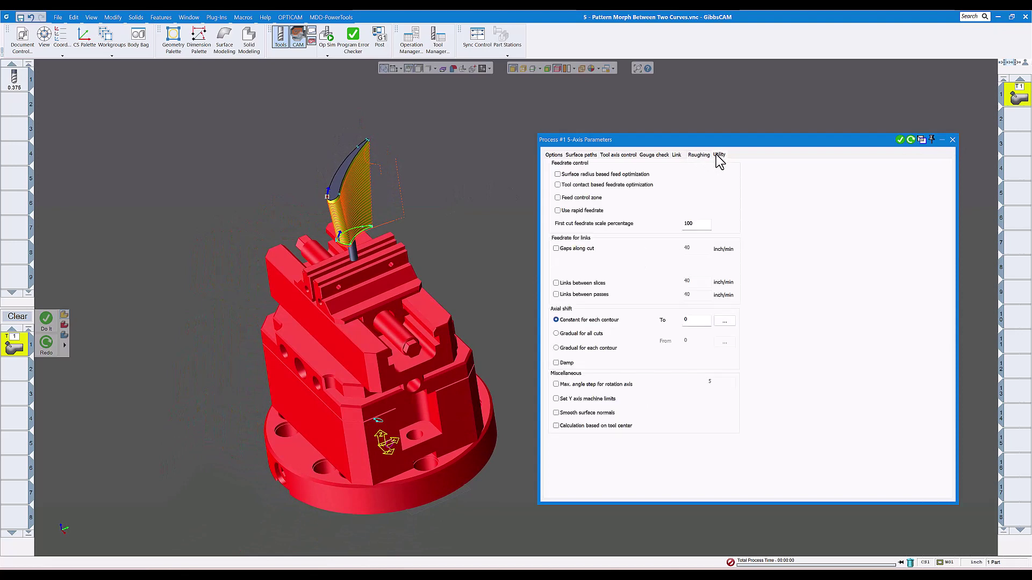
left_click(953, 140)
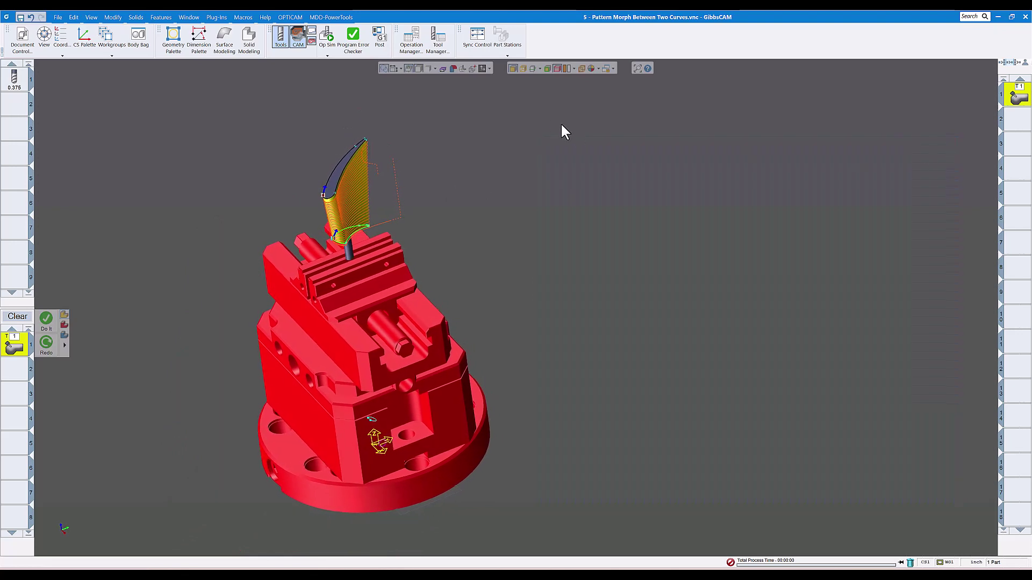
- Run Op Sim on the blade operation, varying the playback speed to follow the morph cuts
left_click(329, 55)
left_click(336, 68)
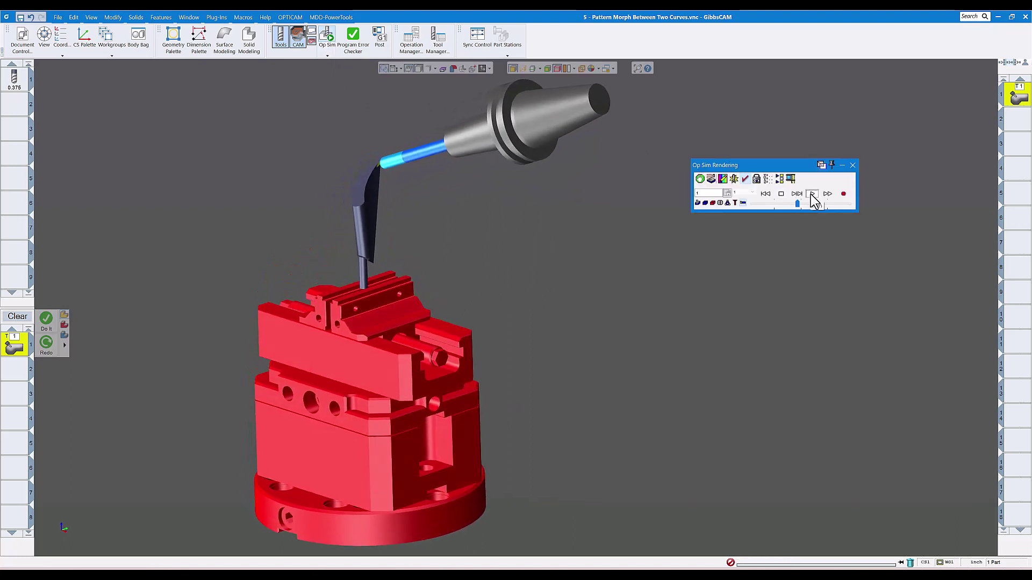
left_click(801, 202)
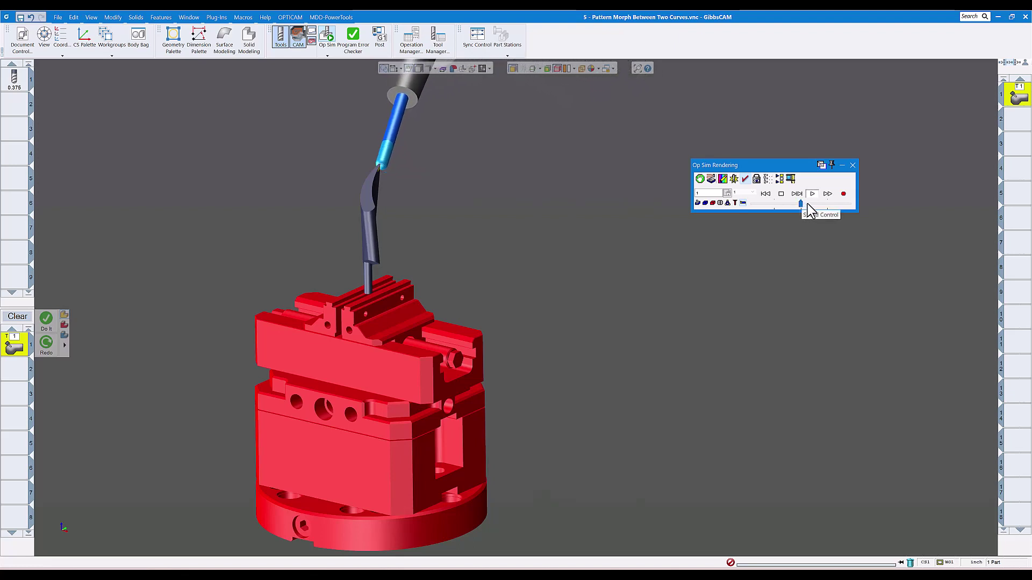
left_click(805, 205)
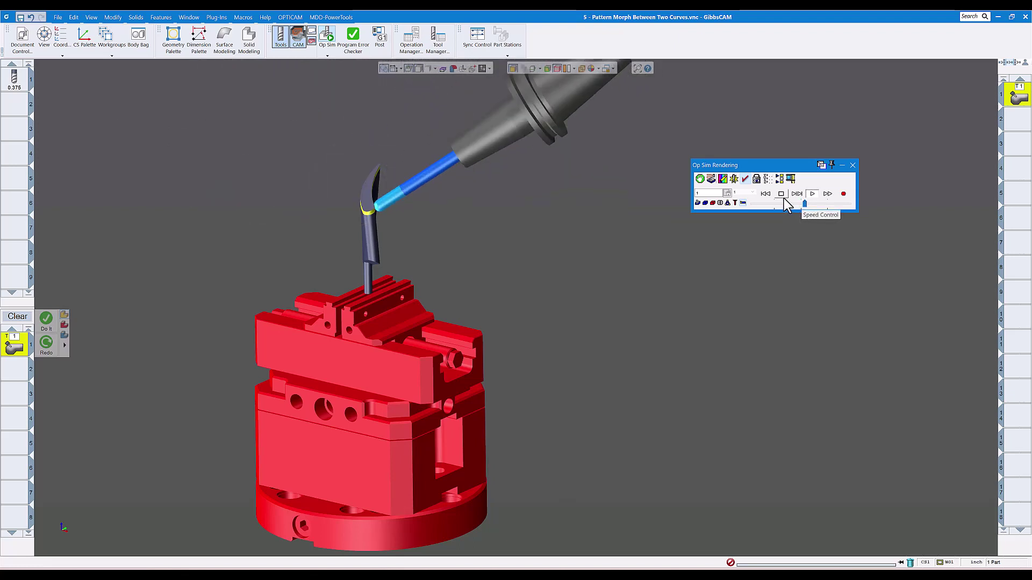
left_click(798, 204)
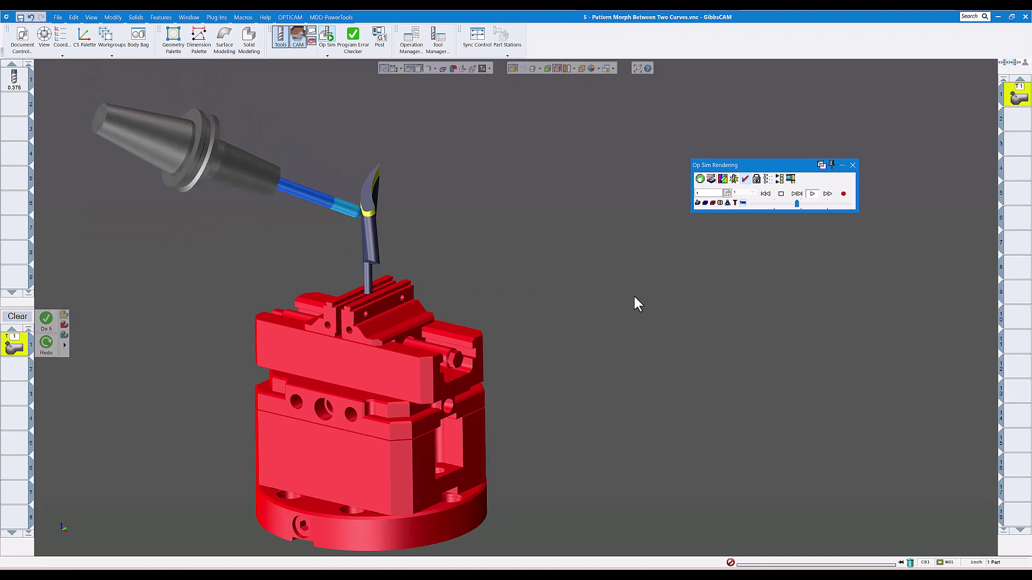
left_click(804, 204)
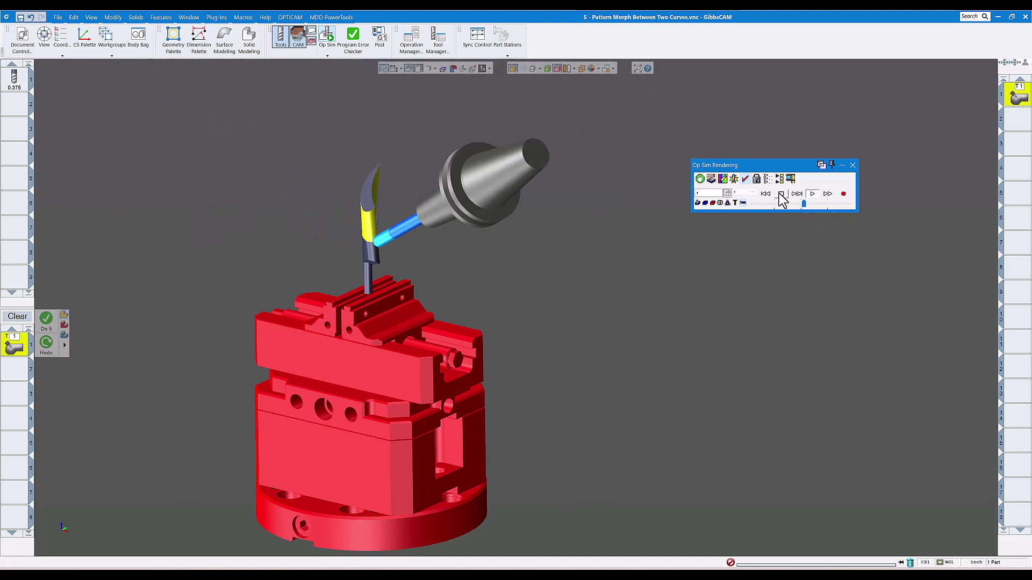
- Lock the simulation's point of view to Machine
left_click(757, 180)
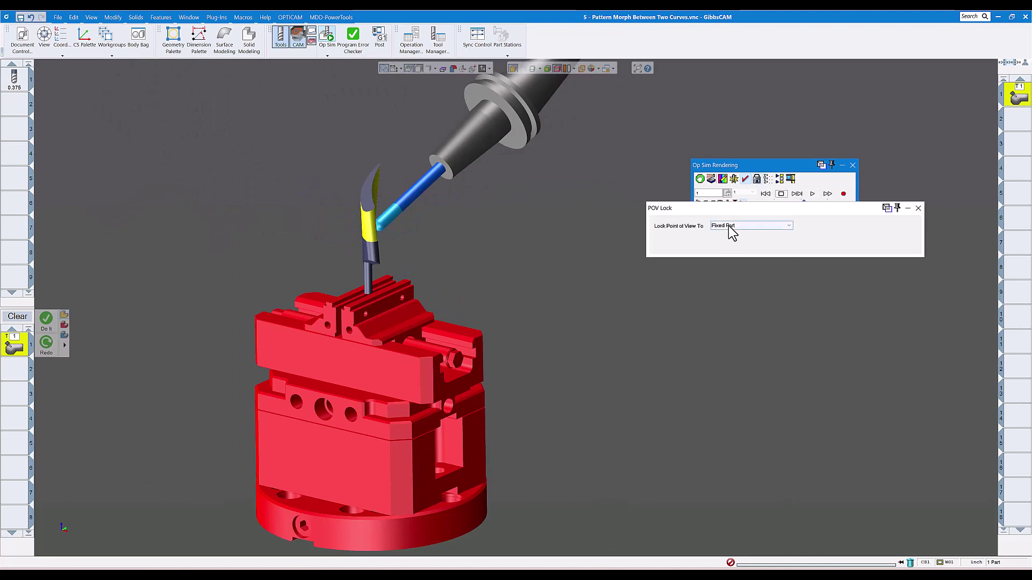
left_click(732, 233)
left_click(725, 256)
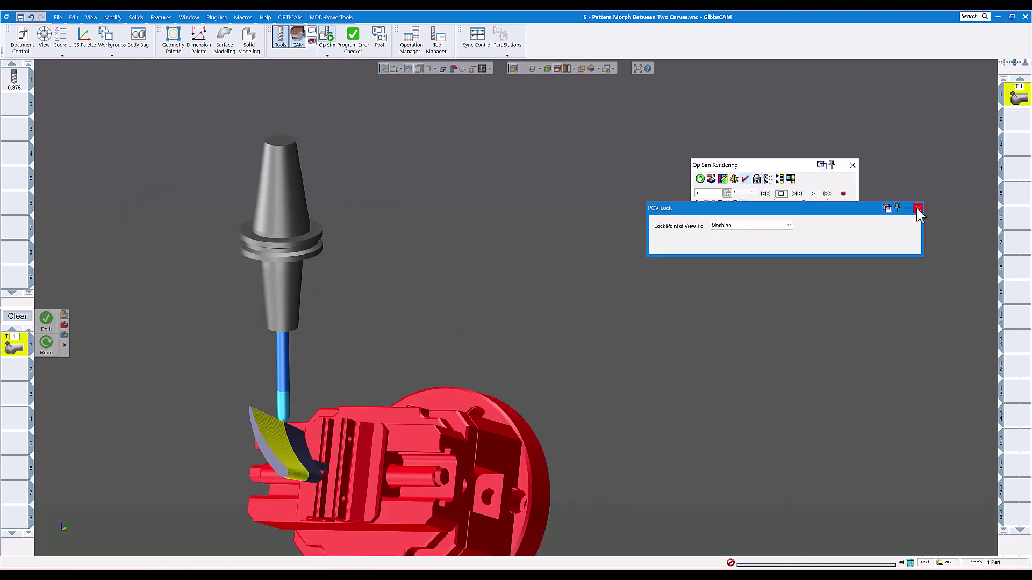
left_click(919, 209)
- Replay the blade simulation from the start in the machine view, adjusting the playback speed
left_click(765, 193)
left_click(812, 194)
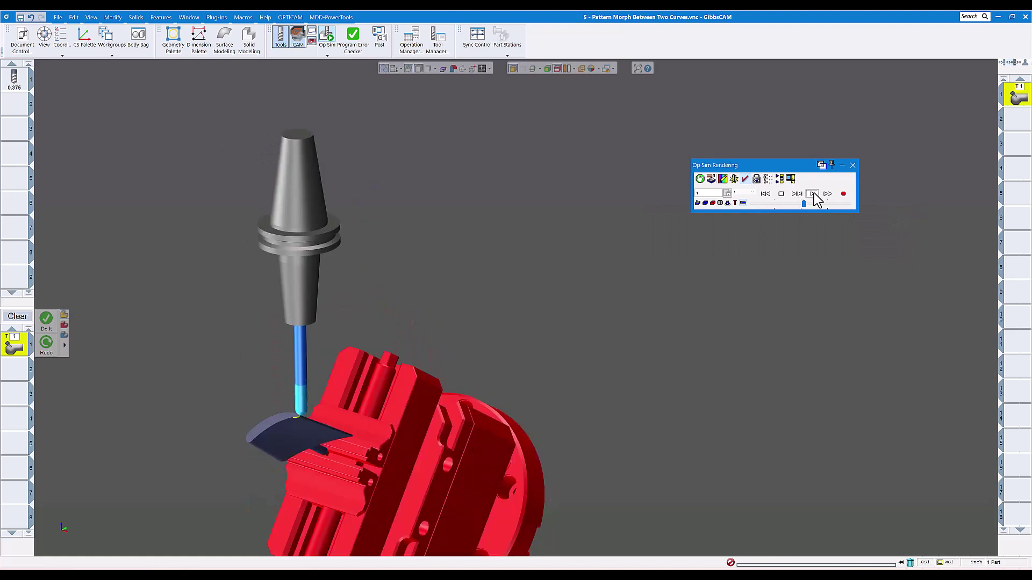
left_click_drag(803, 205, 799, 205)
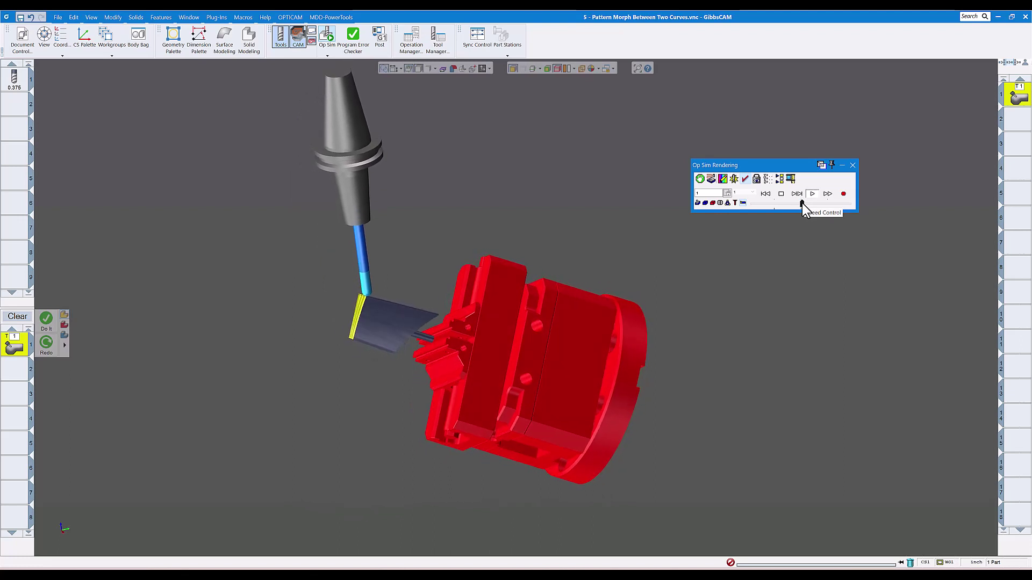
left_click_drag(802, 203, 806, 204)
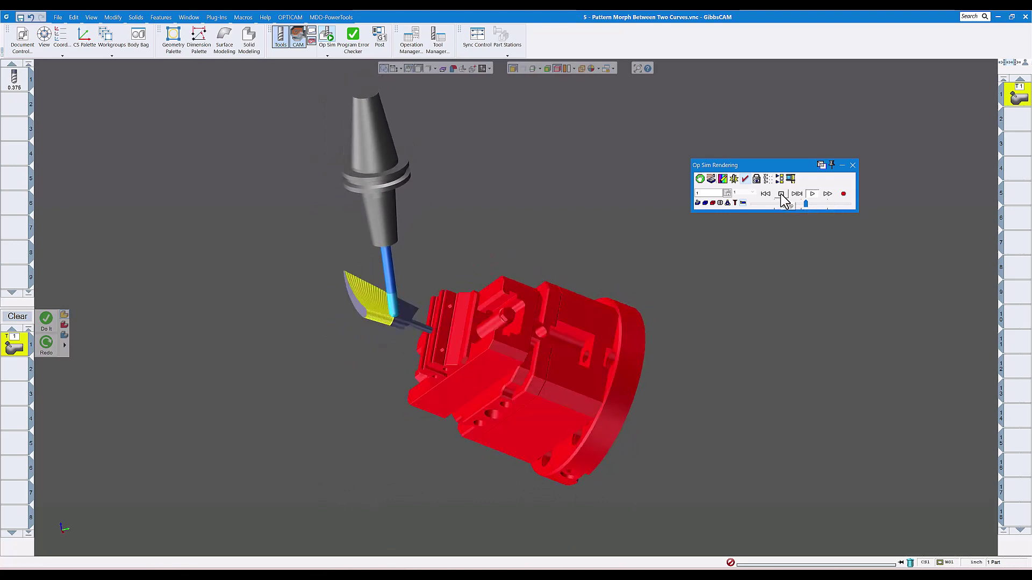
- Pause the simulation to examine the tool's contact with the blade surface up close, and resume playback
left_click(781, 194)
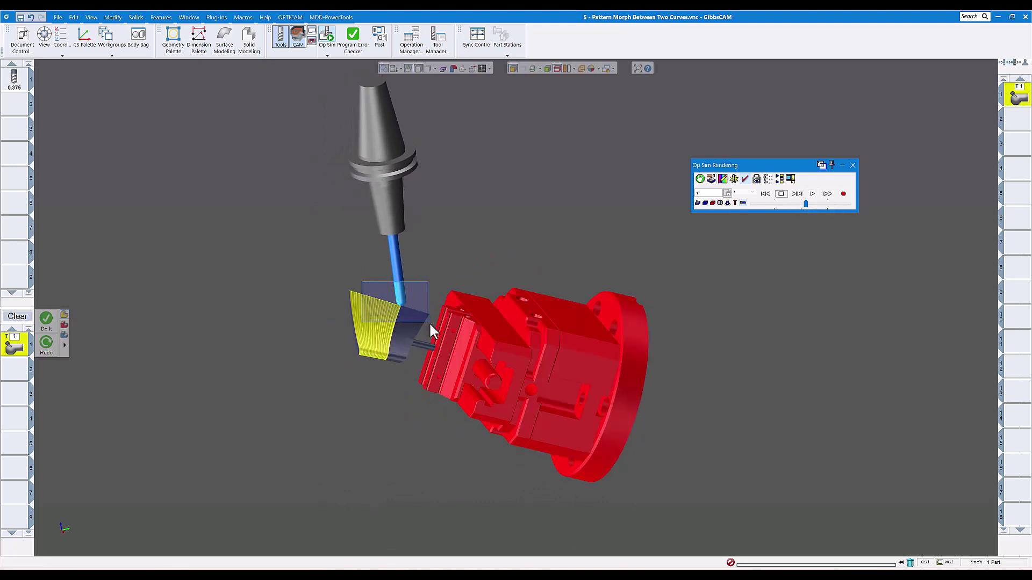
left_click_drag(429, 324, 433, 325)
scroll(594, 342, "down", 3)
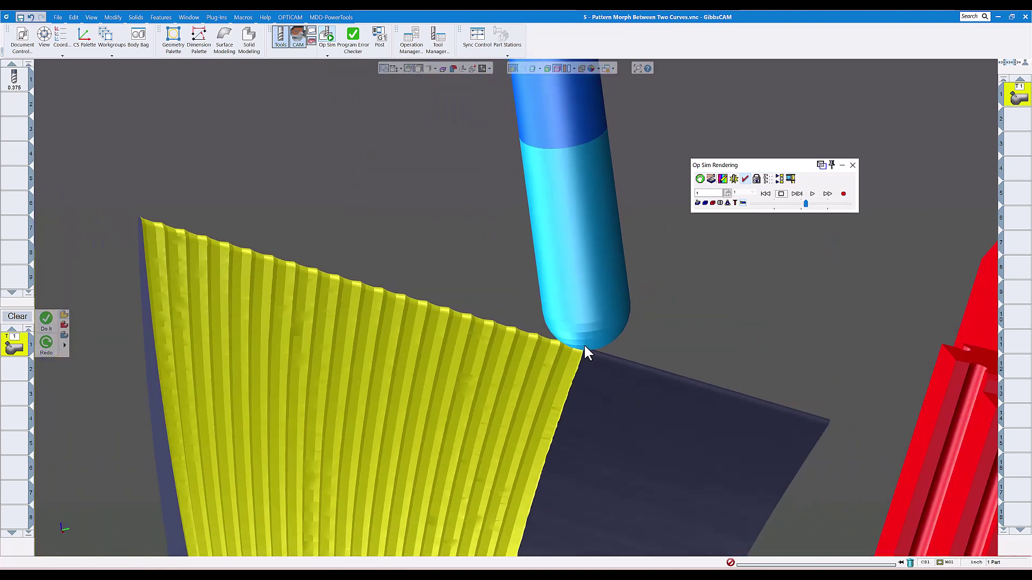
scroll(585, 350, "down", 5)
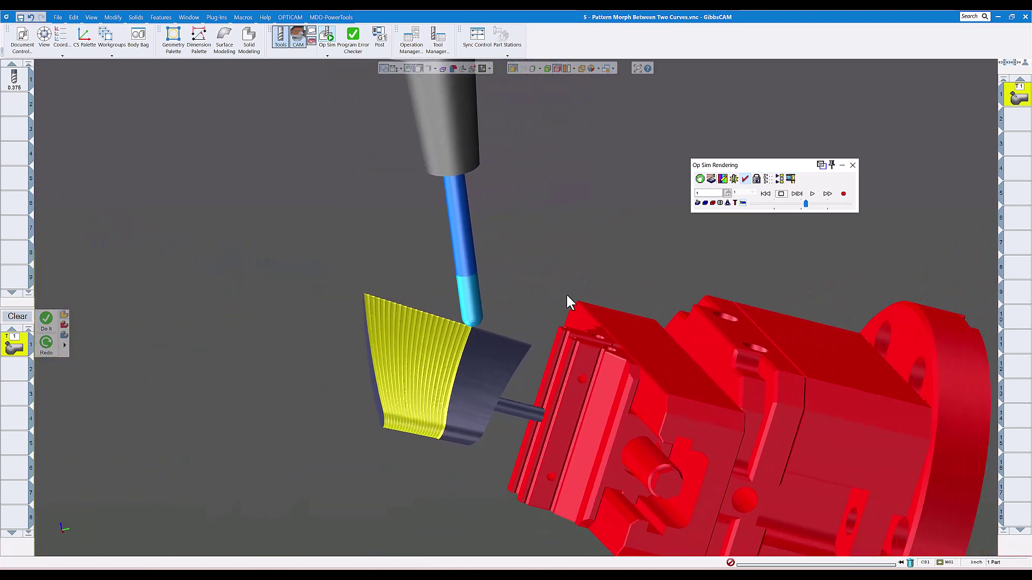
middle_click_drag(567, 295, 450, 329)
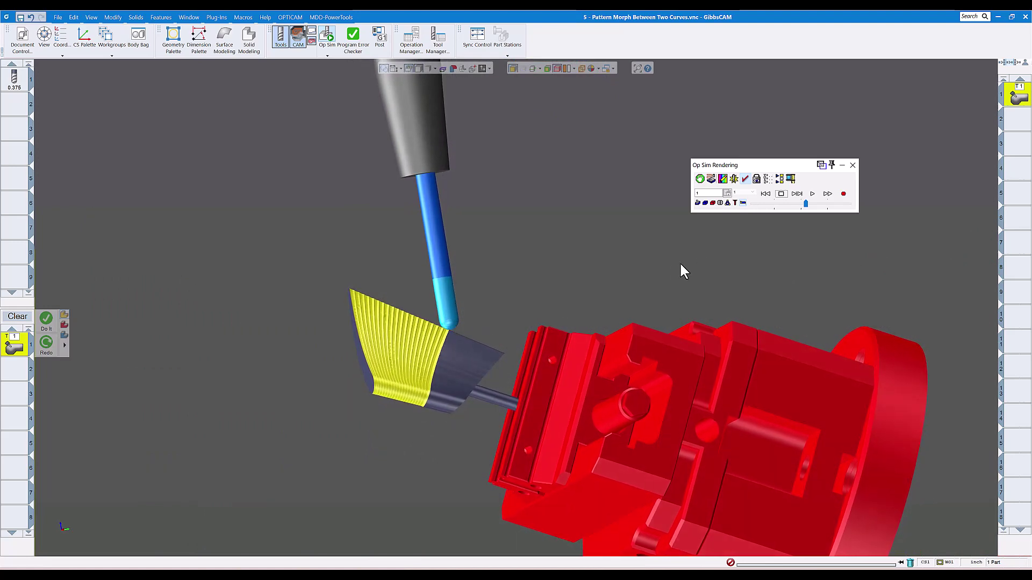
middle_click_drag(680, 264, 782, 232)
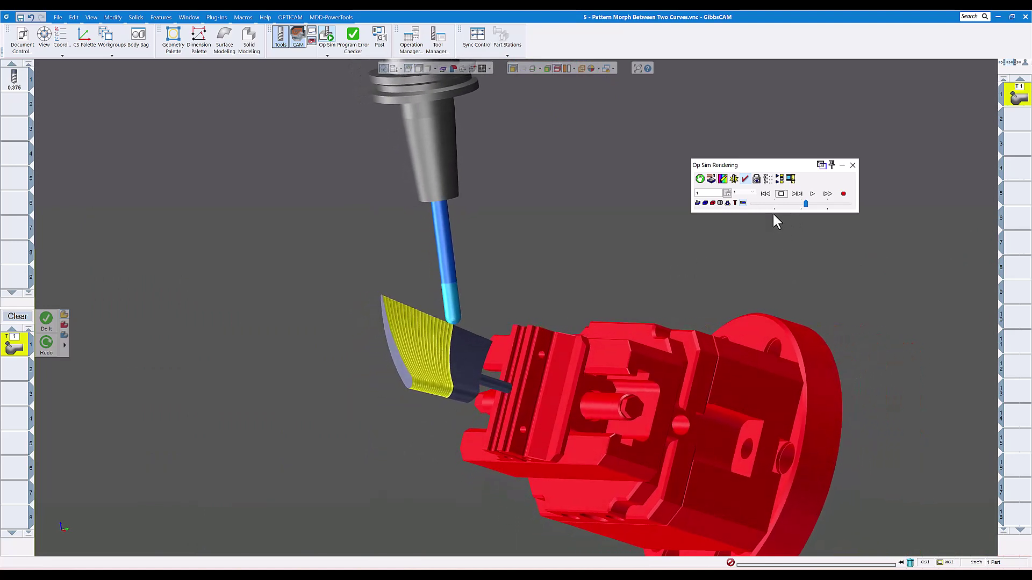
left_click(782, 194)
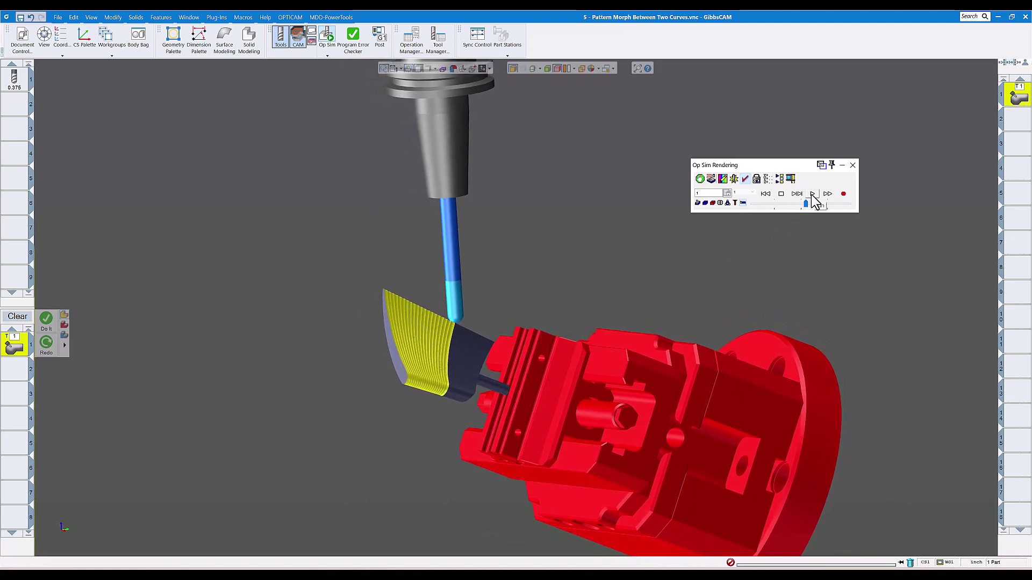
left_click(812, 195)
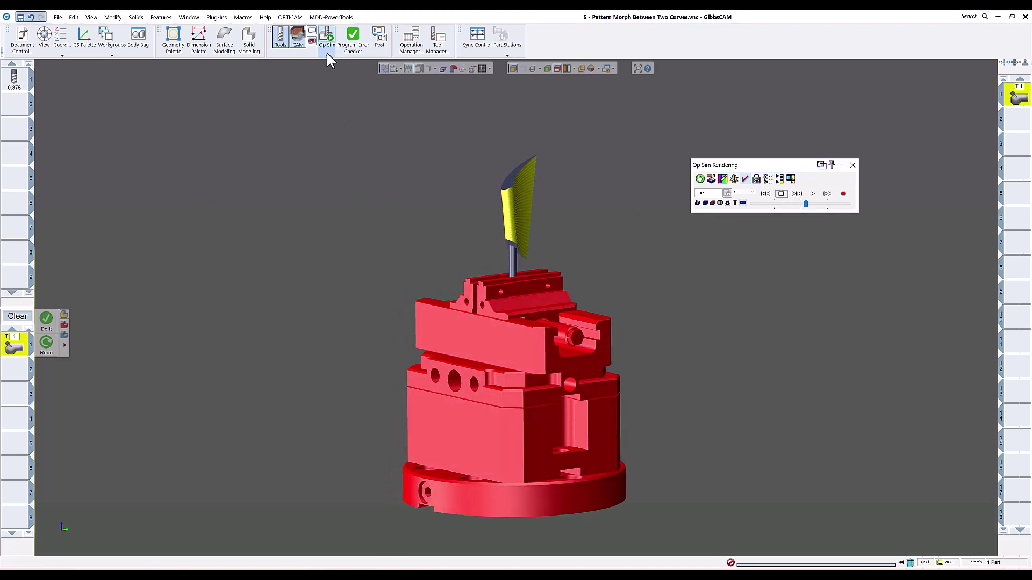
- Run Machine Sim on the blade operation at a reduced playback speed
left_click(327, 56)
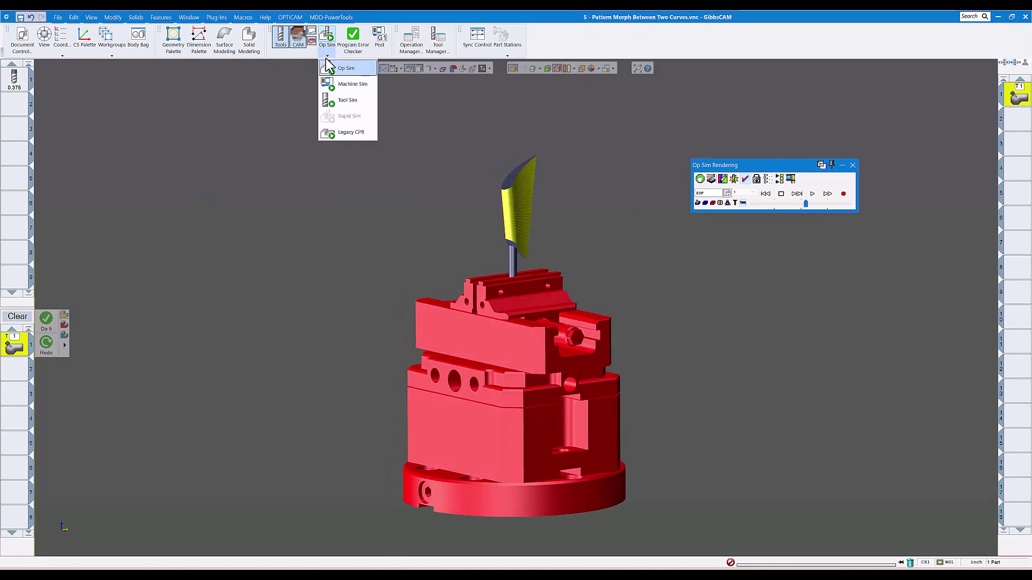
left_click(344, 85)
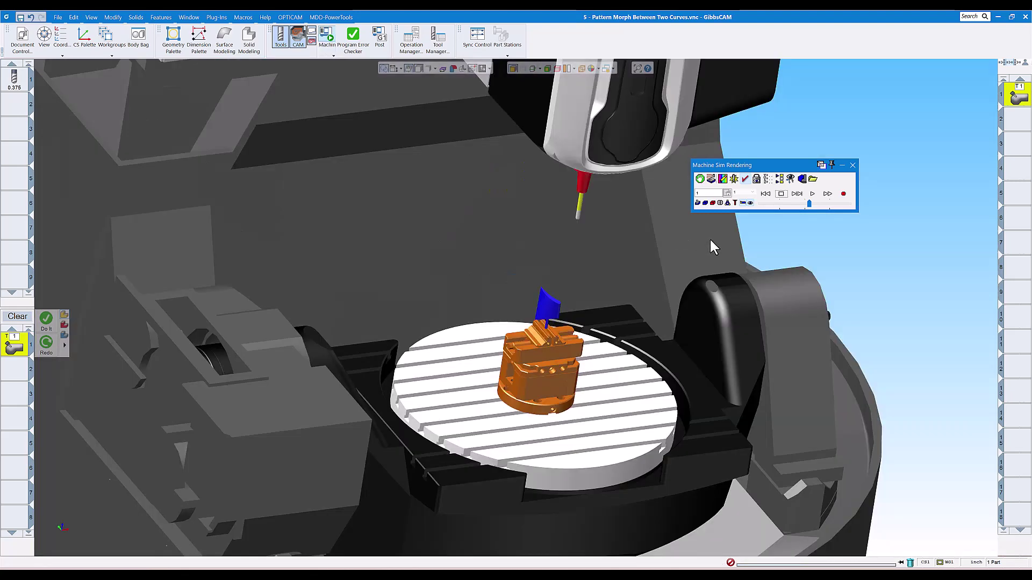
left_click(784, 203)
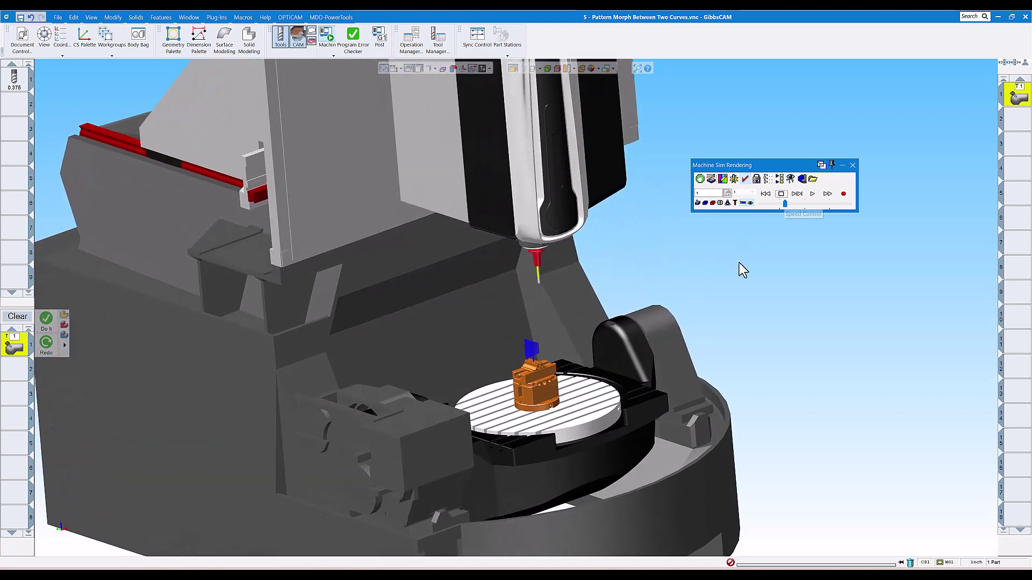
left_click(779, 203)
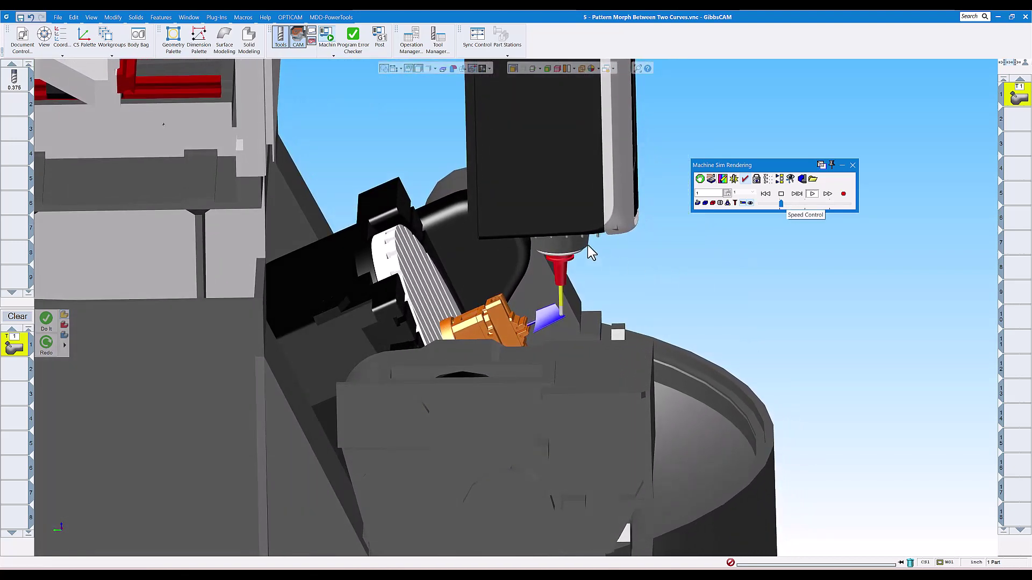
- Play the blade's Machine Sim through to the end while adjusting the playback speed, and close the simulation
left_click(791, 204)
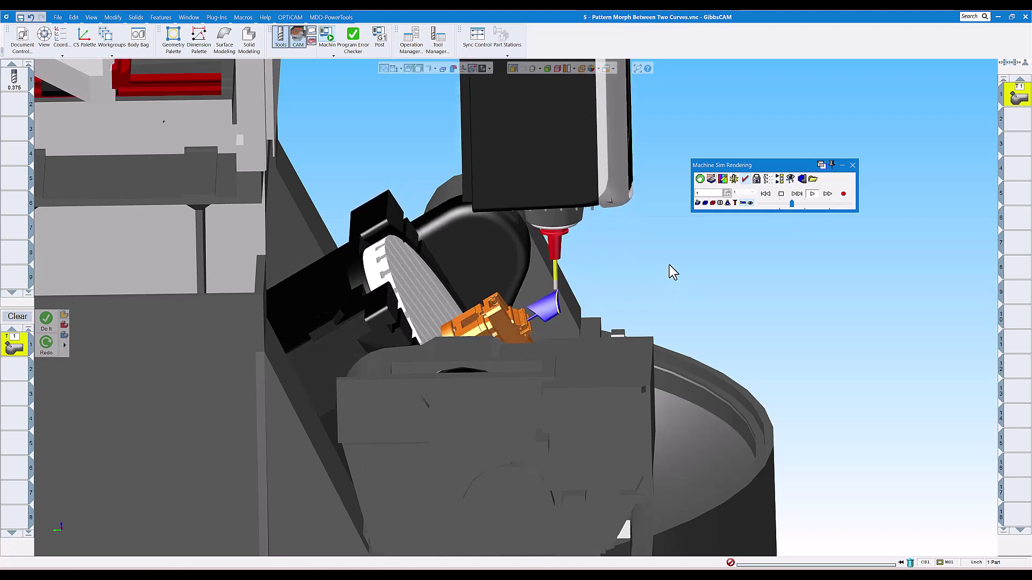
left_click(798, 203)
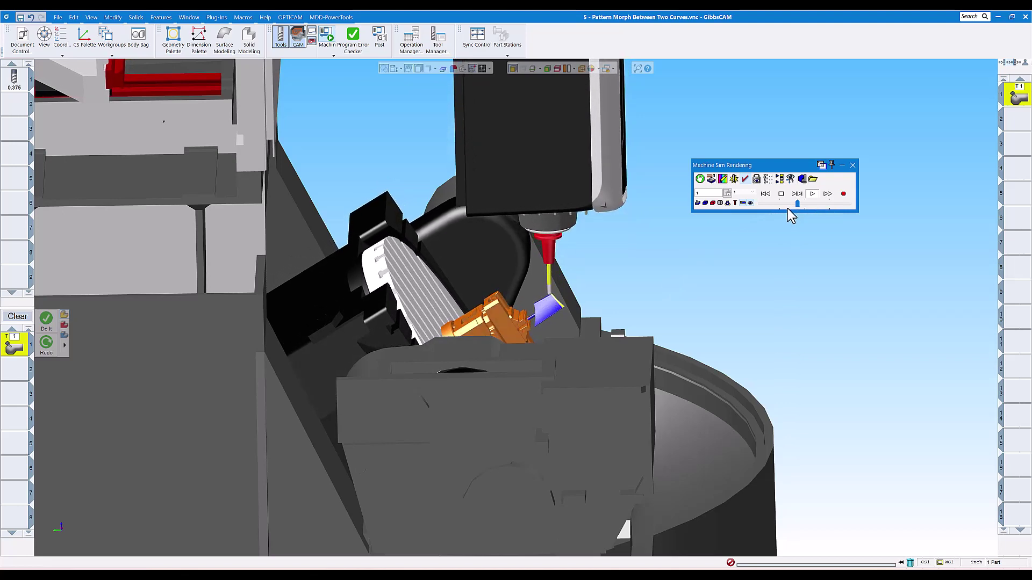
left_click_drag(797, 203, 802, 203)
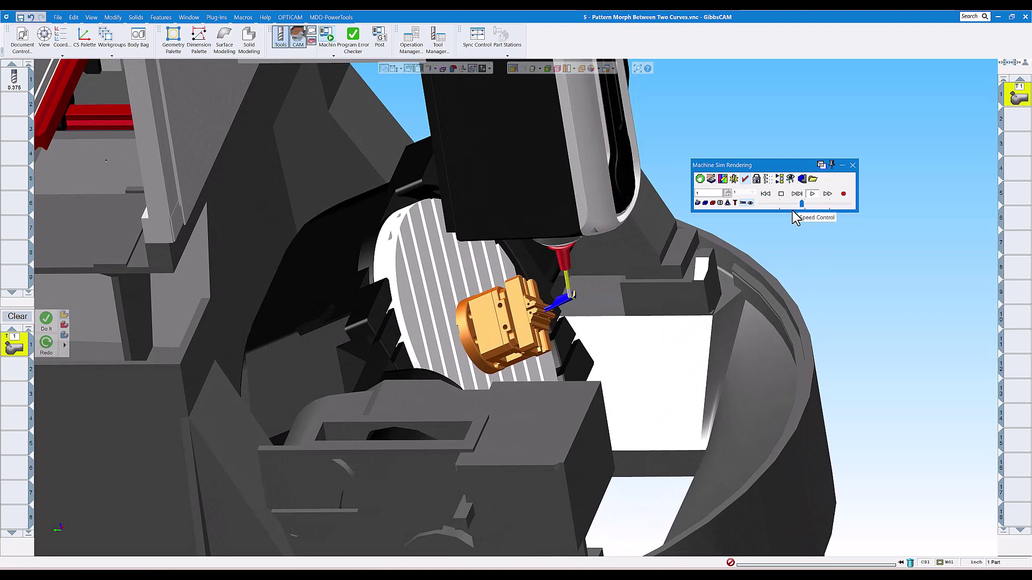
left_click_drag(802, 204, 804, 204)
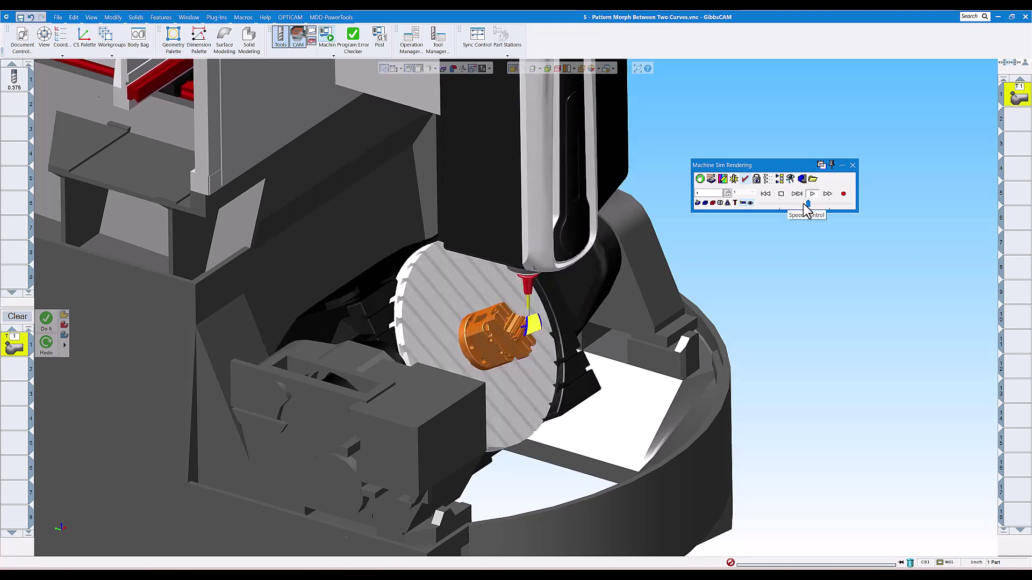
left_click_drag(808, 203, 803, 203)
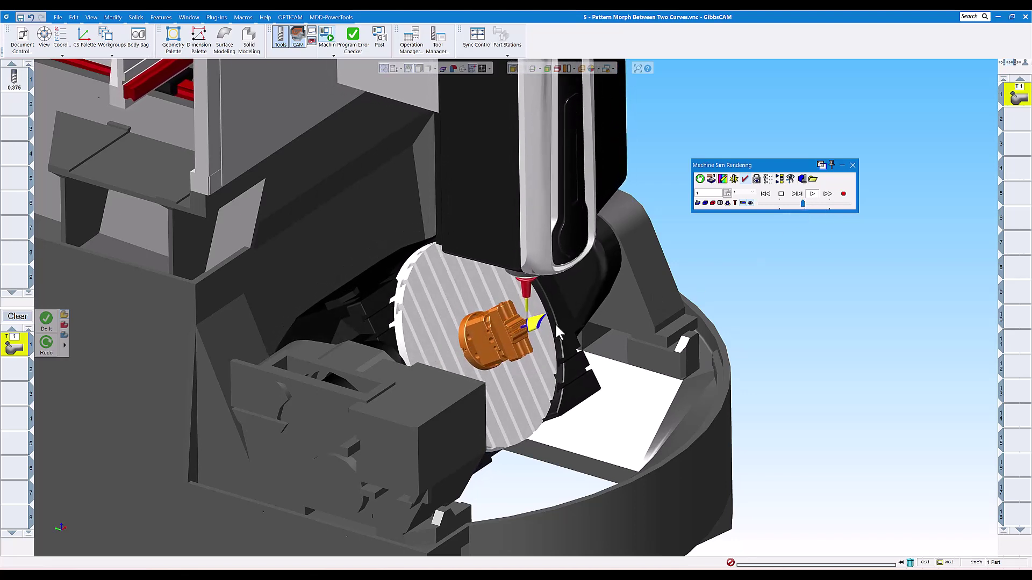
scroll(546, 331, "up", 4)
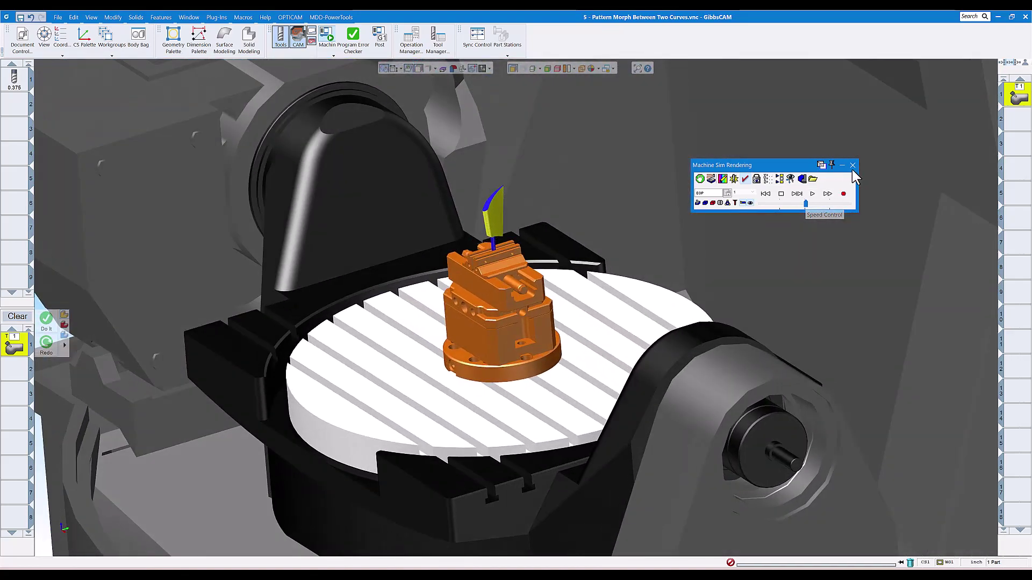
left_click(853, 166)
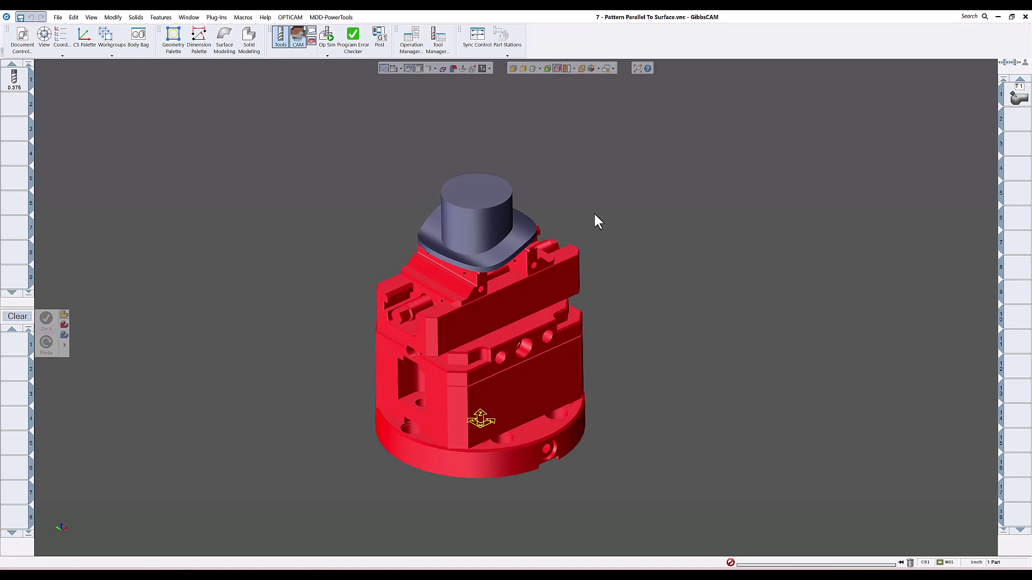
- Select the hat part's parallel-to-surface operation and open the surface path settings of its 5-axis process parameters
left_click(567, 211)
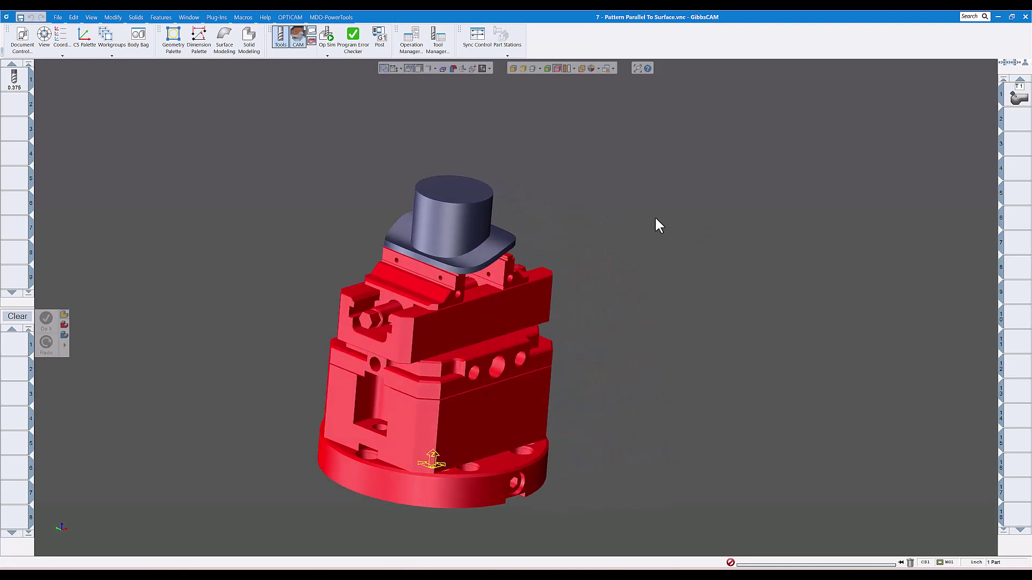
left_click(1018, 100)
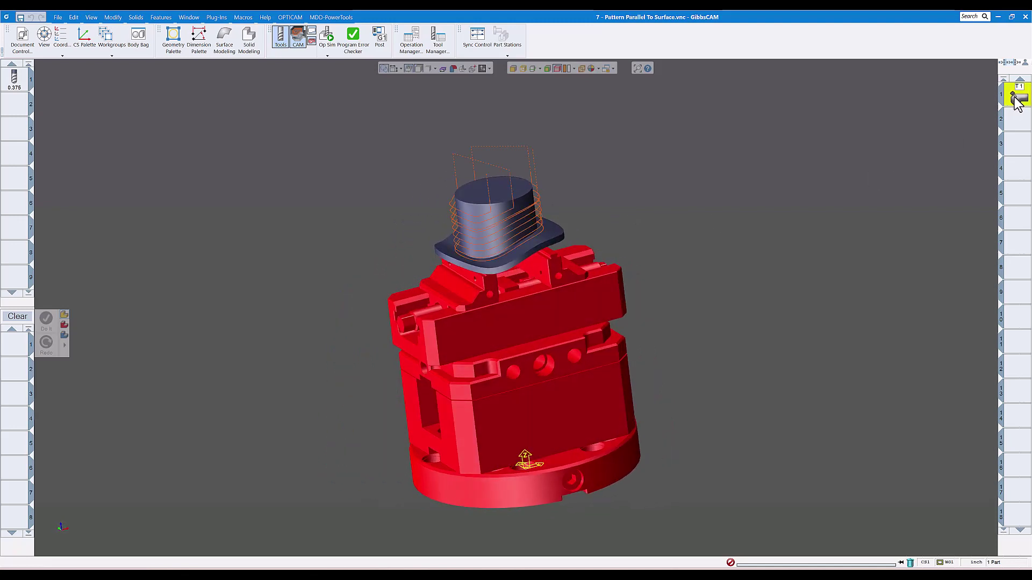
double_click(1018, 101)
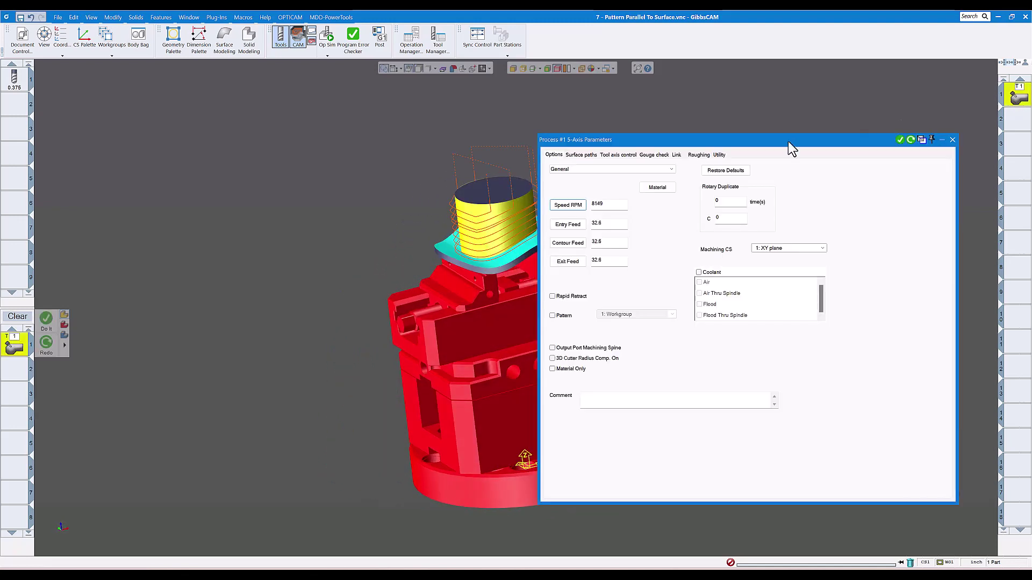
left_click_drag(715, 143, 655, 137)
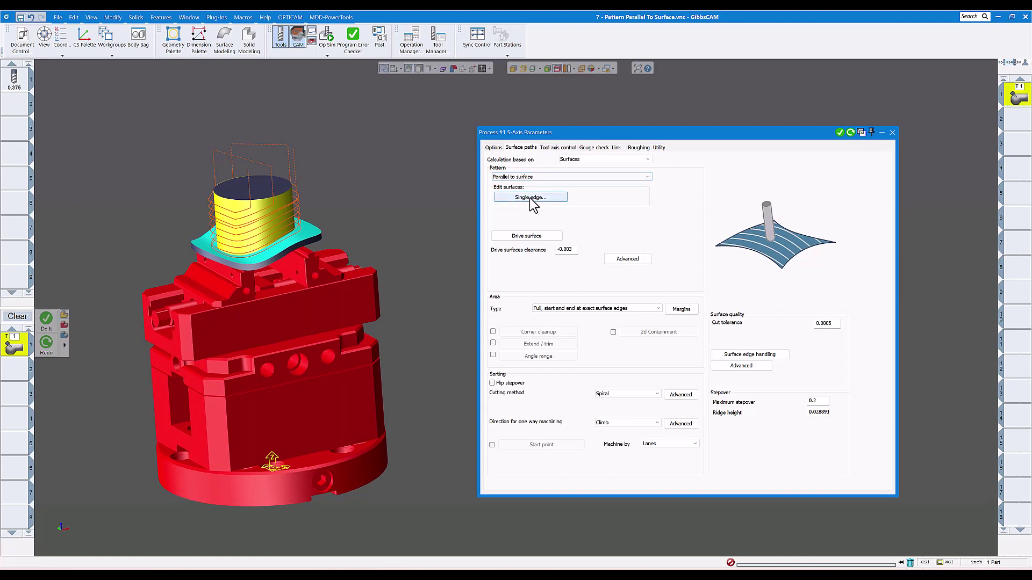
- Select the upper face of the hat's brim as the single edge surface, and review the drive surface selection
left_click(531, 198)
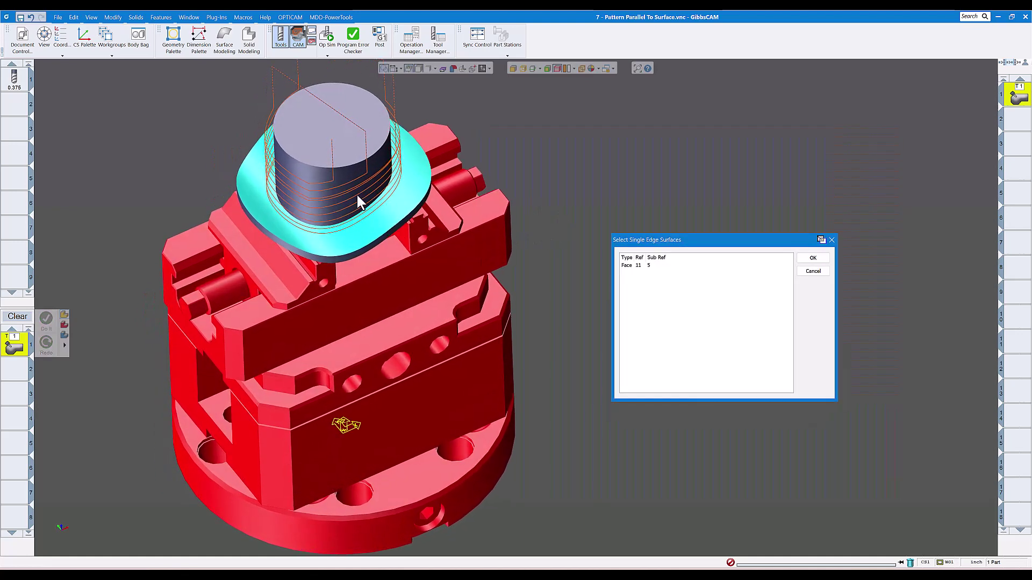
left_click(357, 193)
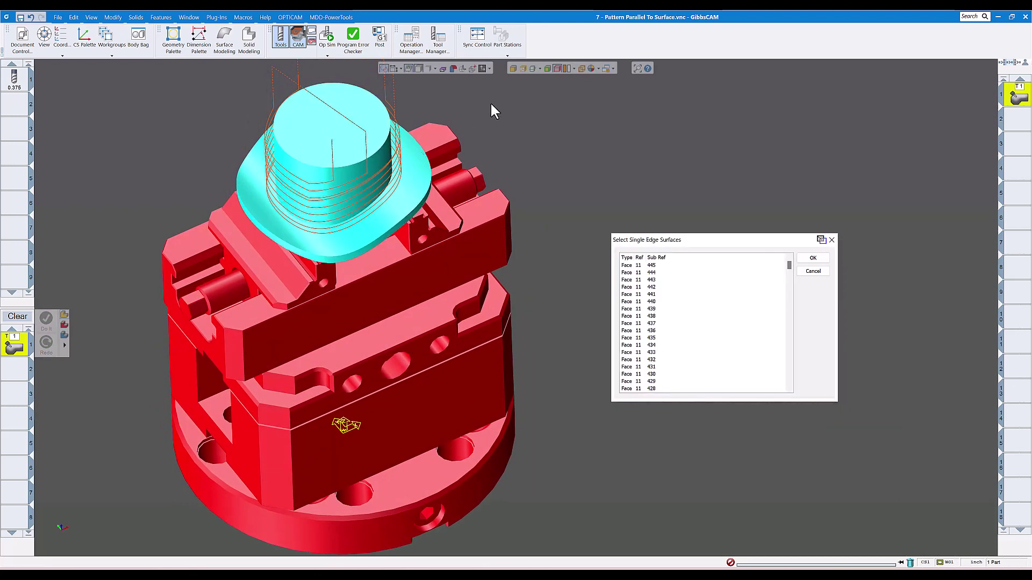
left_click(360, 136)
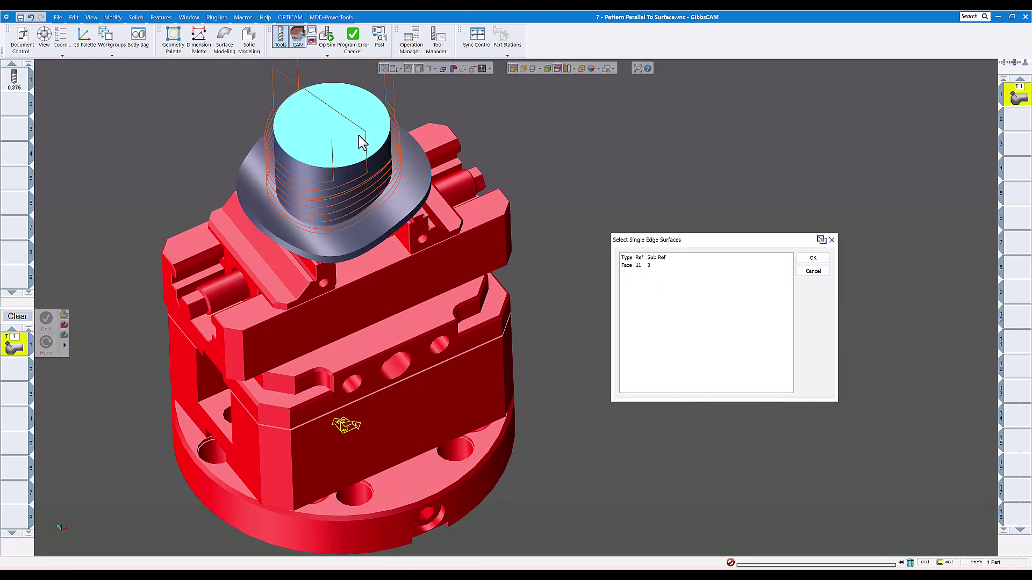
middle_click_drag(372, 219, 553, 227)
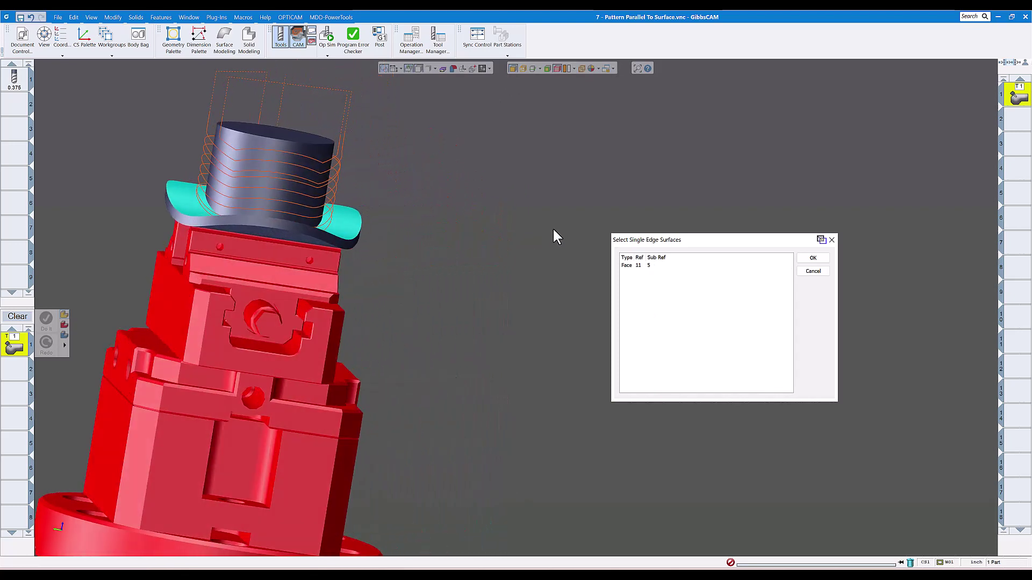
left_click(814, 258)
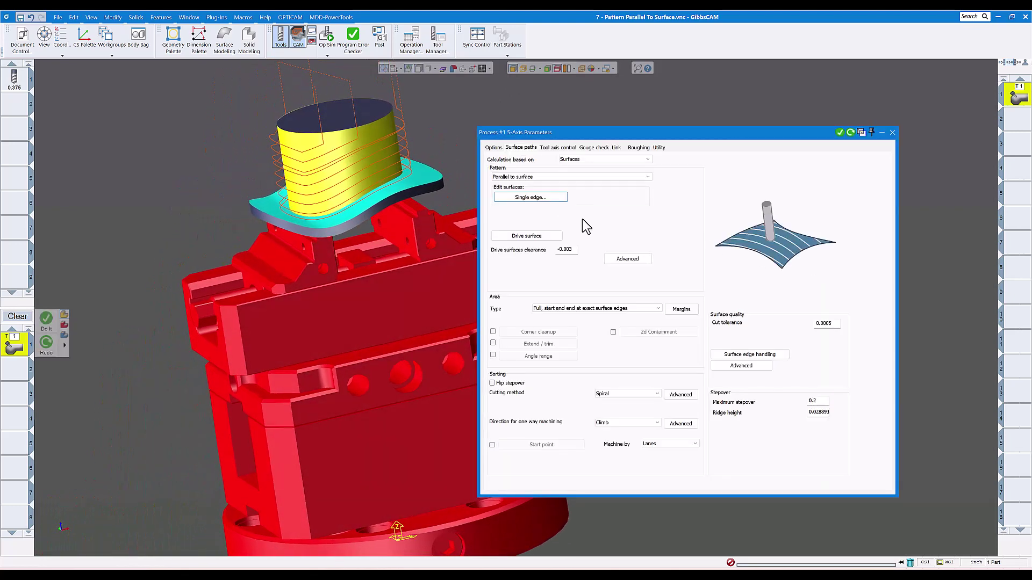
left_click(517, 235)
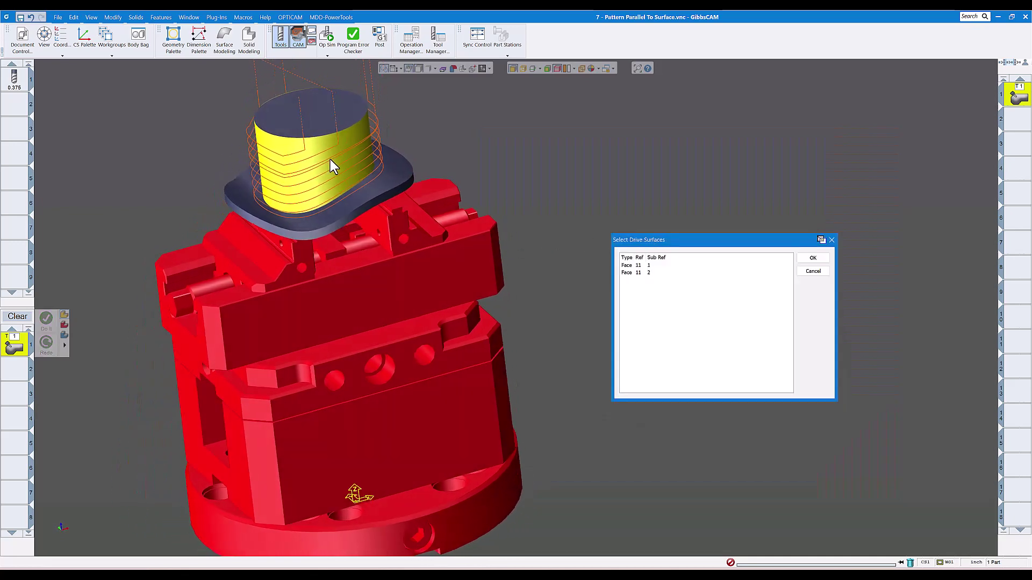
left_click(813, 258)
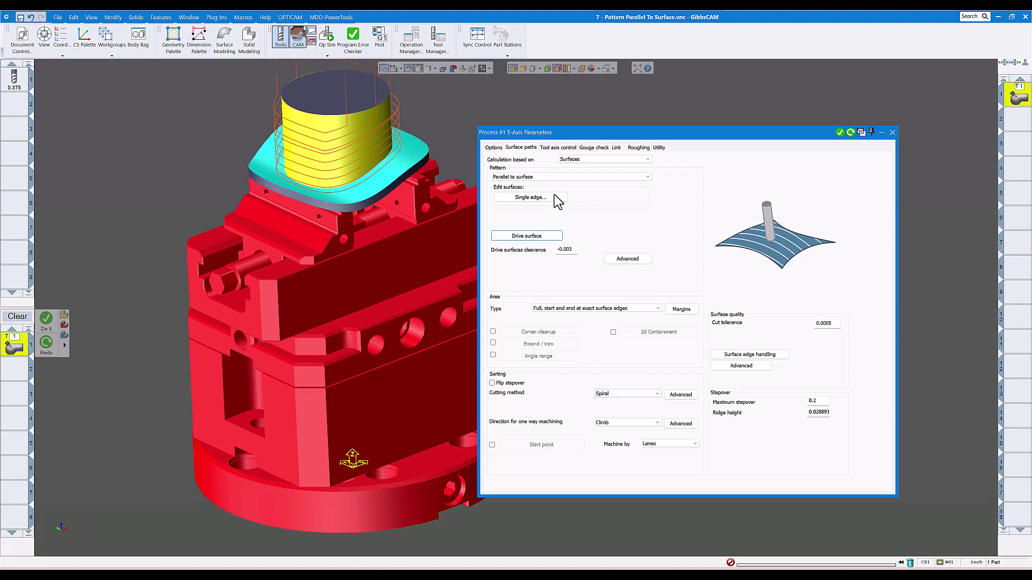
- Set the tool axis output format to 3 Axis
left_click(554, 148)
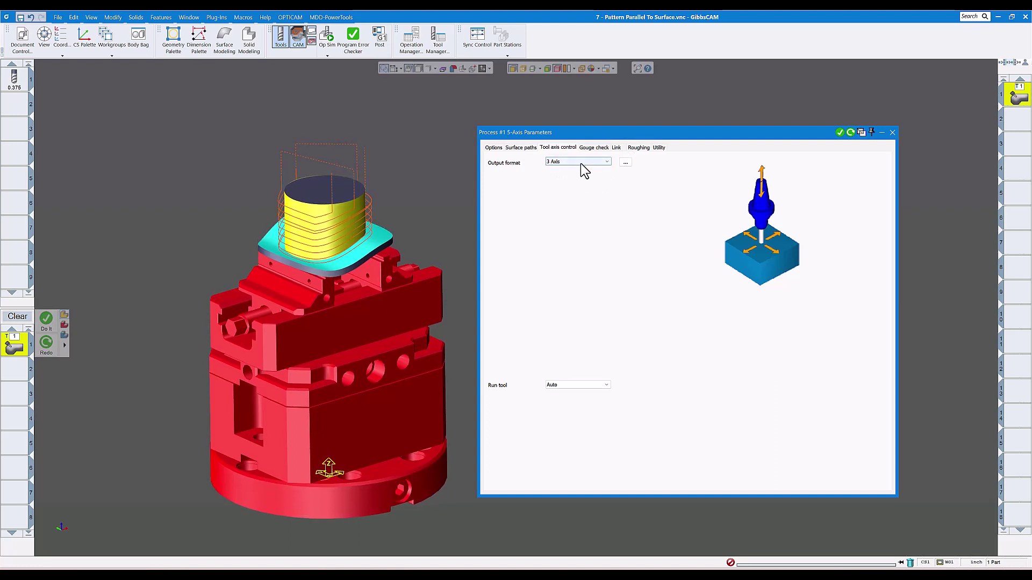
left_click(608, 163)
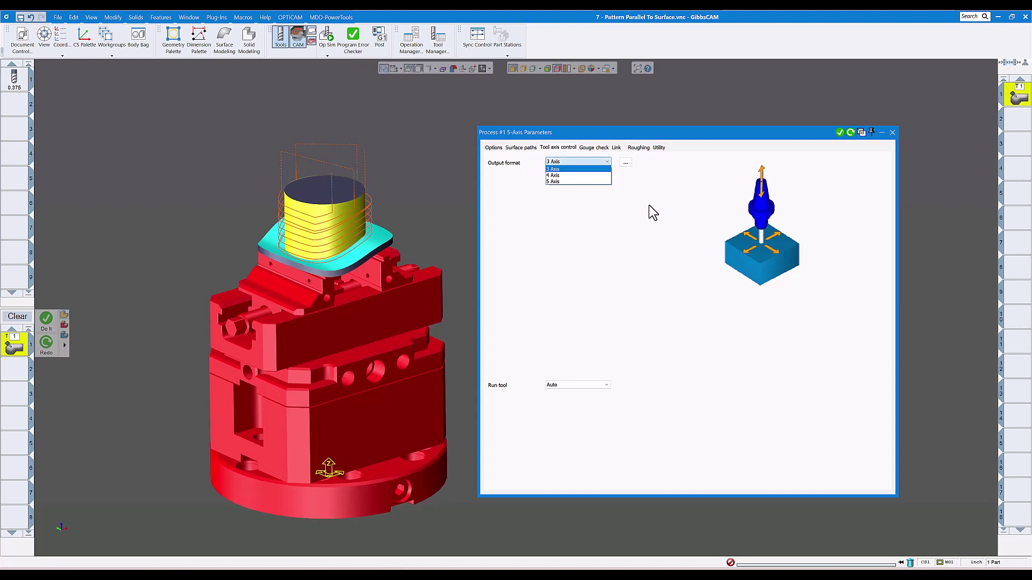
left_click(596, 169)
- Review the operation's gouge check, link, roughing and utility settings, and the margins of its surface paths
left_click(587, 149)
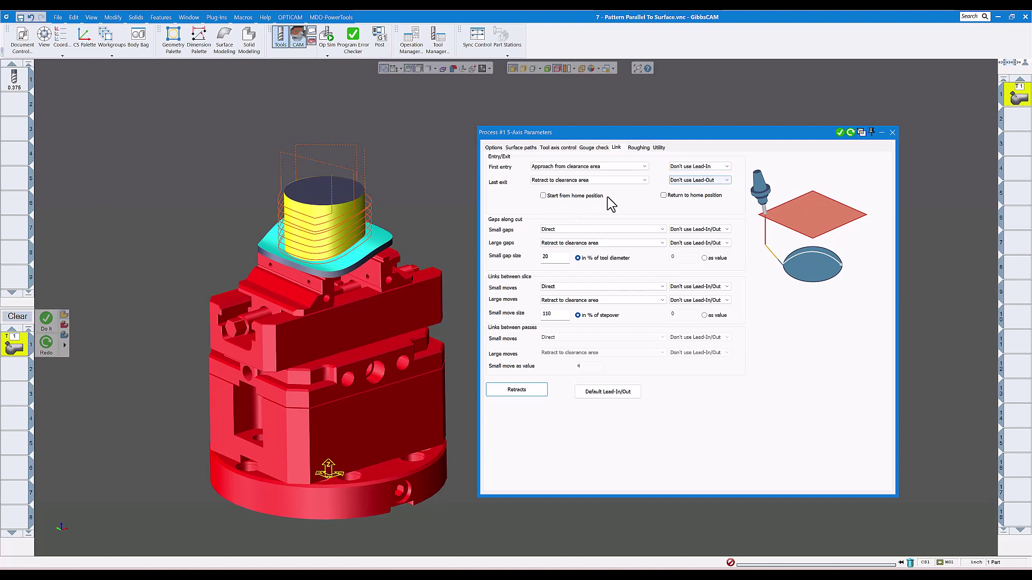
left_click(637, 148)
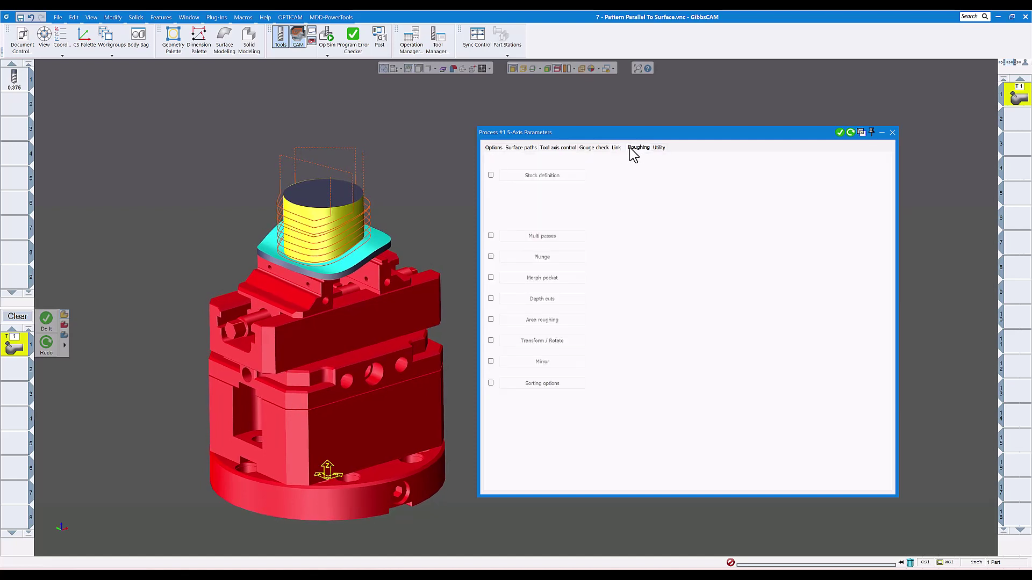
left_click(658, 148)
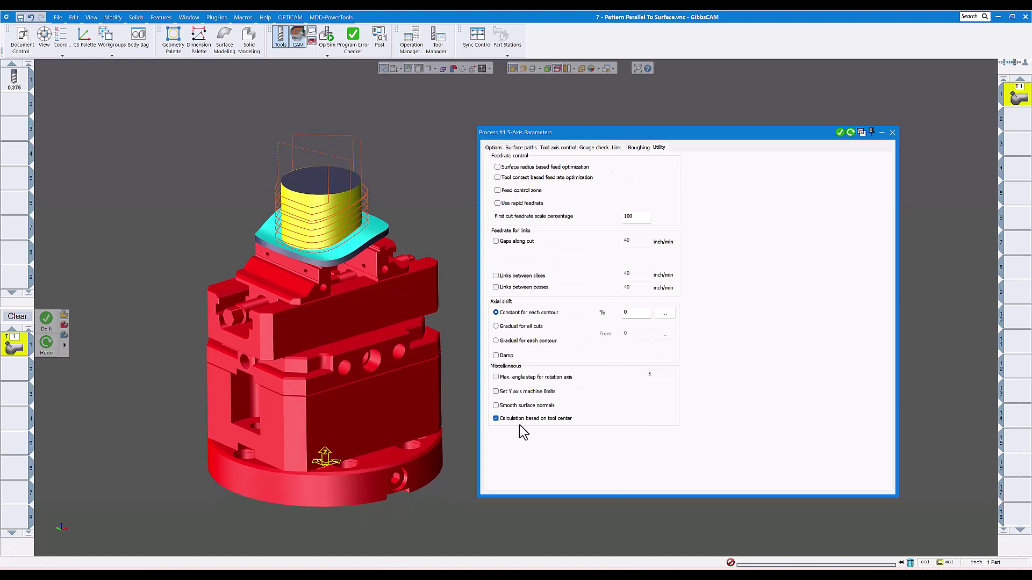
left_click(520, 149)
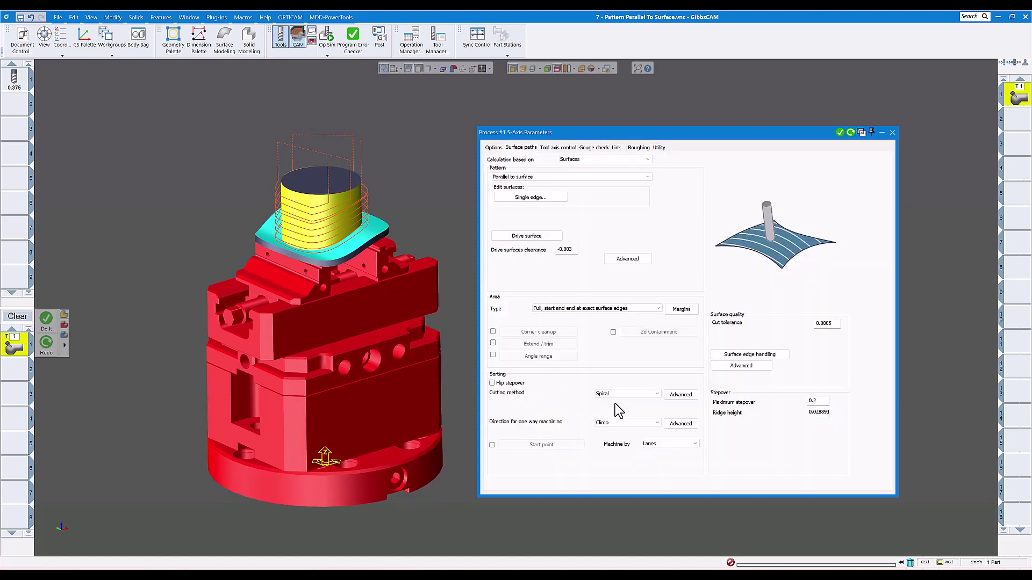
left_click(675, 310)
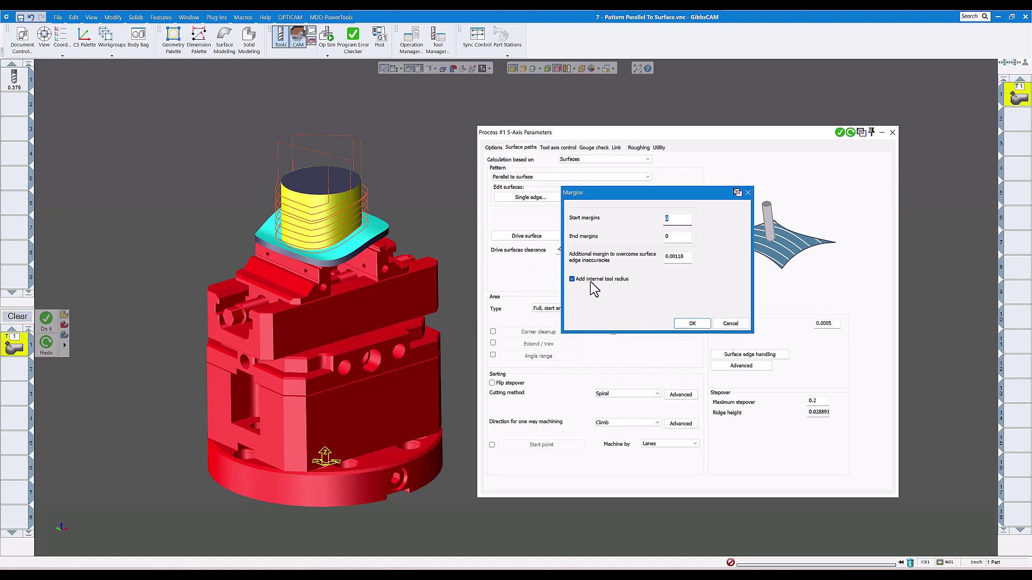
left_click(691, 322)
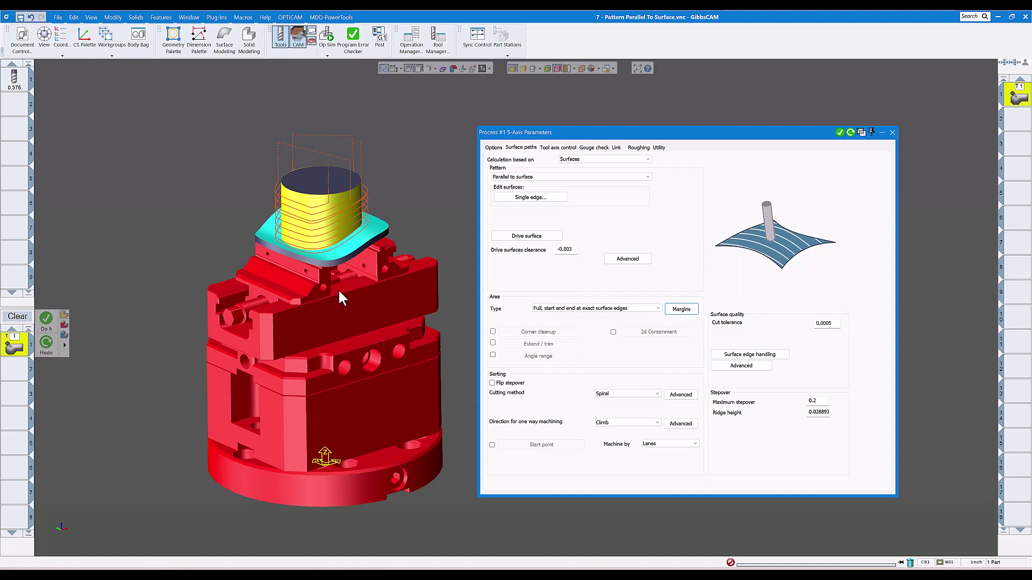
middle_click_drag(356, 227, 358, 237)
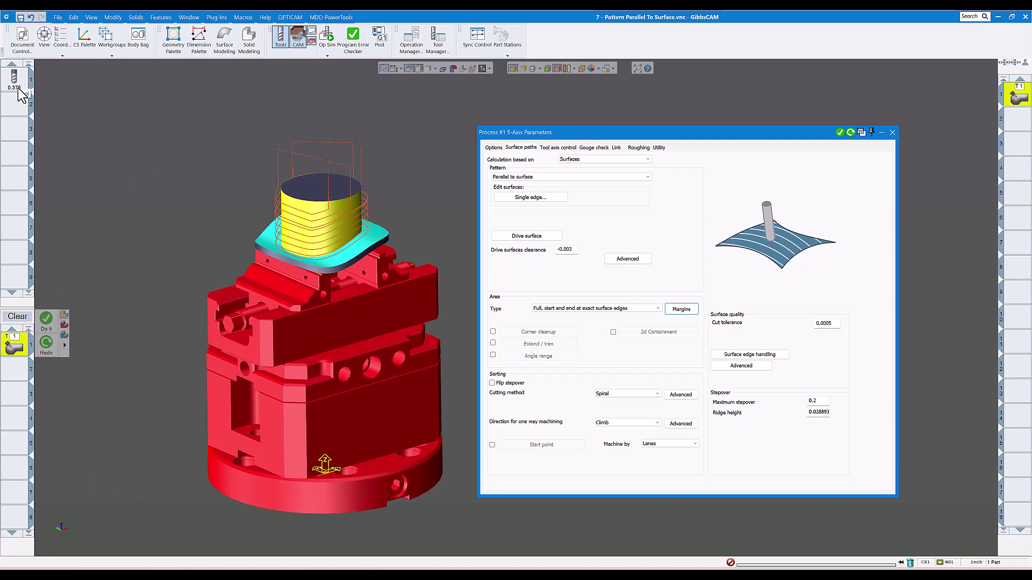
- Close the process parameters and run the hat operation in Op Sim
left_click(892, 133)
left_click(328, 43)
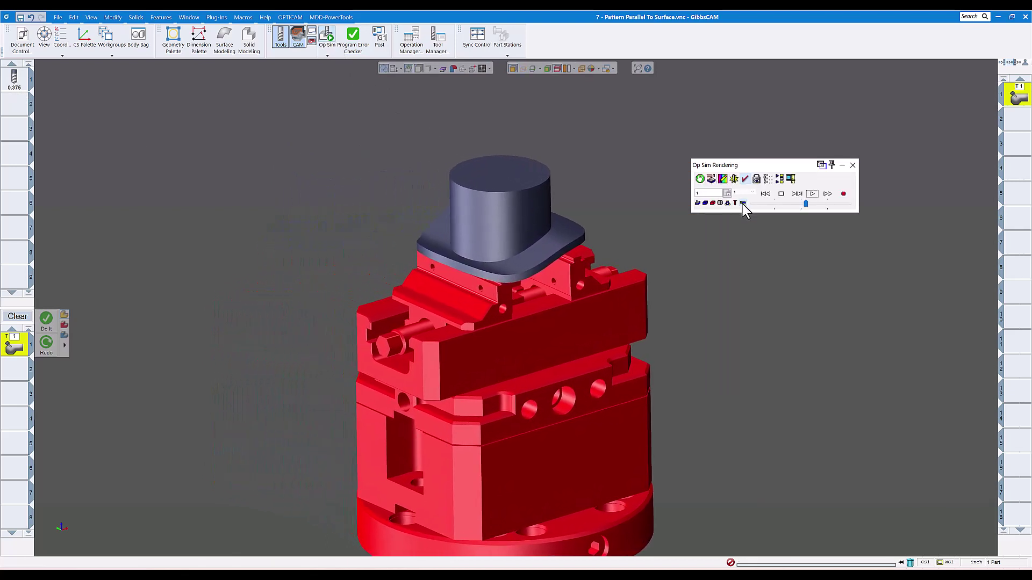
left_click(809, 194)
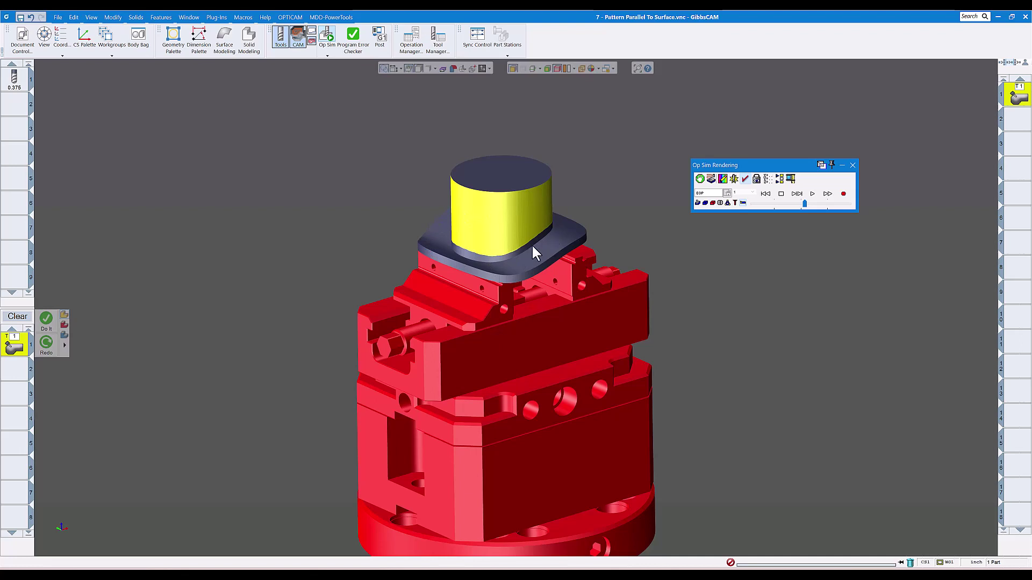
- Lock the simulation's point of view to Machine and replay the hat operation from the start
left_click(756, 180)
left_click(720, 230)
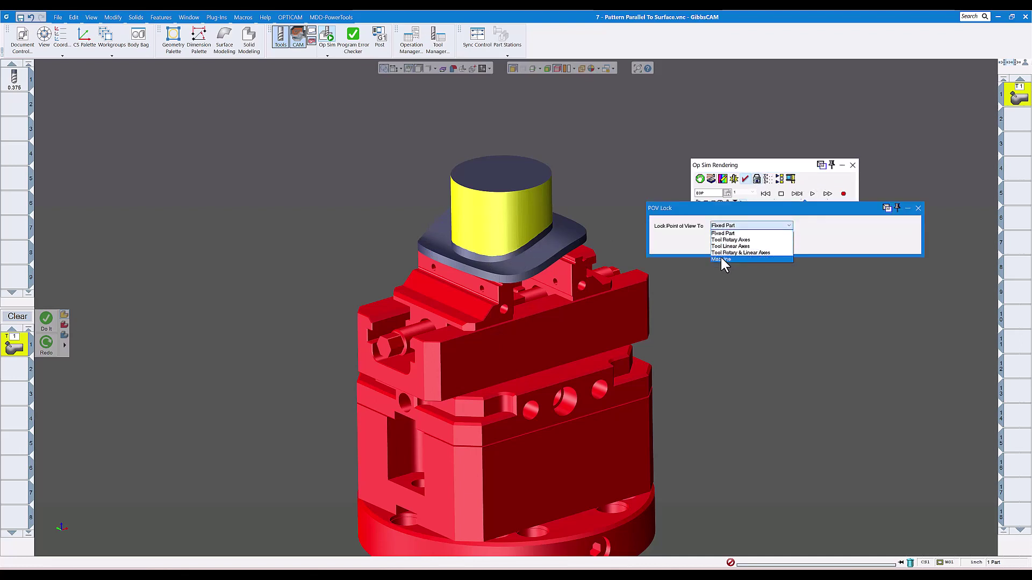
left_click(721, 256)
left_click(768, 194)
left_click(768, 194)
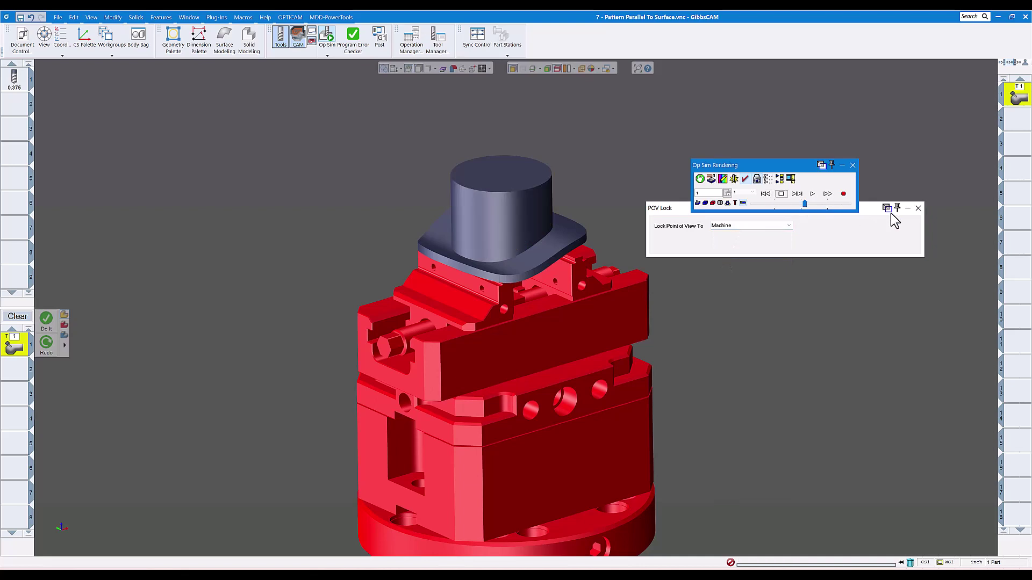
left_click(918, 208)
left_click(812, 194)
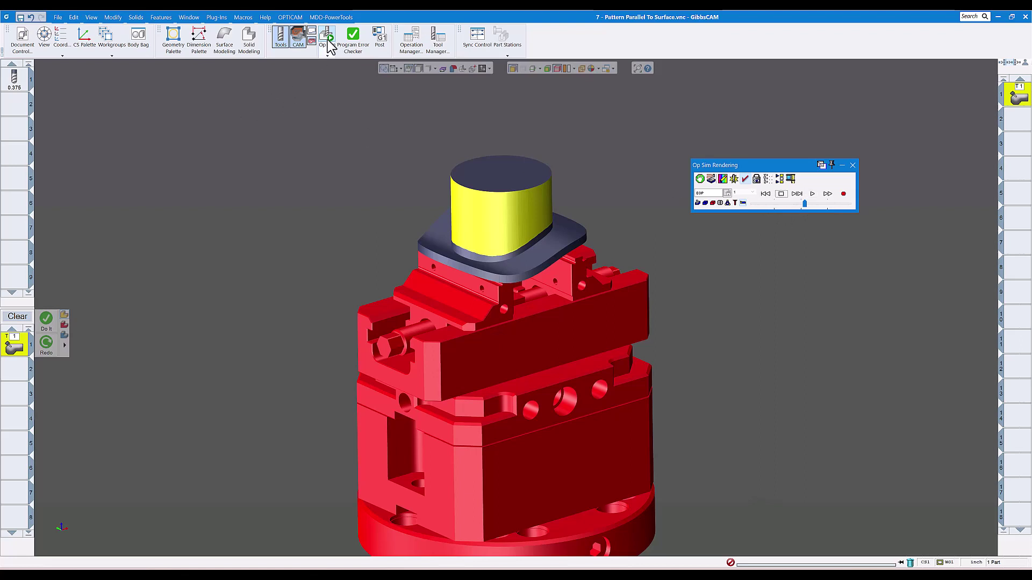
- Switch to Machine Sim and run the hat operation, adjusting the playback speed
left_click(328, 54)
left_click(350, 92)
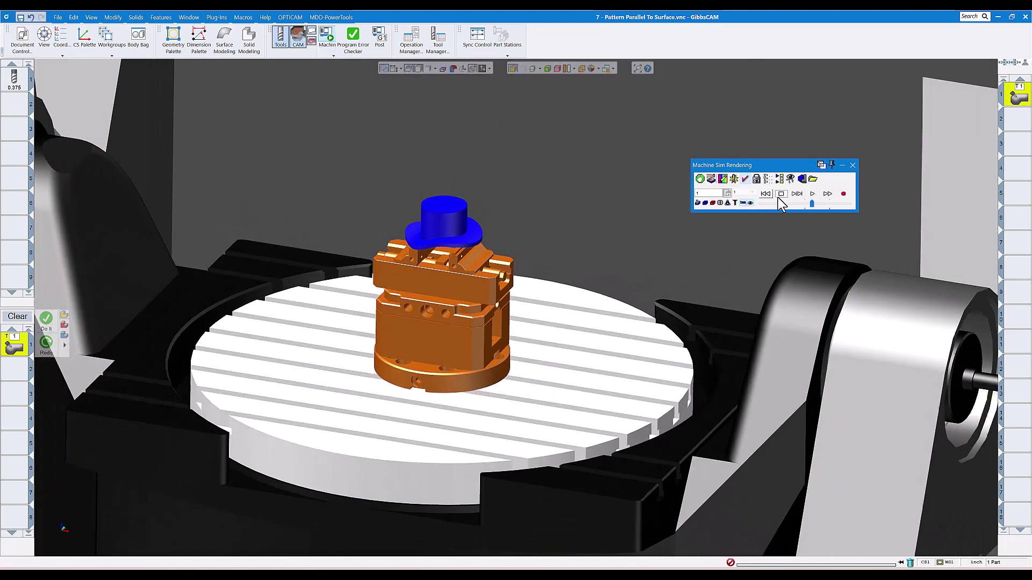
left_click(813, 194)
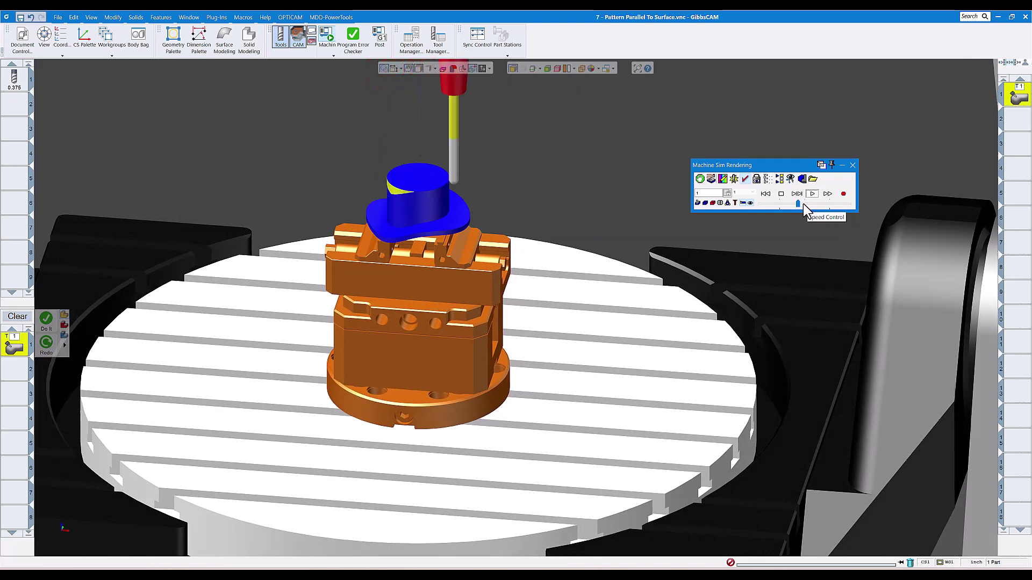
left_click(804, 203)
left_click_drag(804, 204, 807, 202)
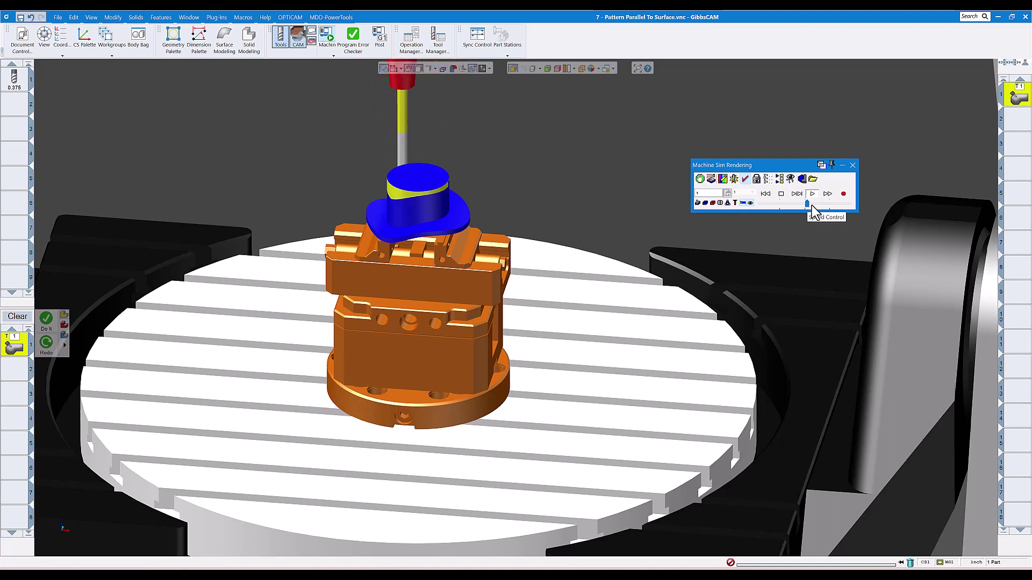
- Continue the hat's Machine Sim playback, adjusting its speed and inspecting the cut
left_click(812, 204)
middle_click_drag(769, 217, 779, 216)
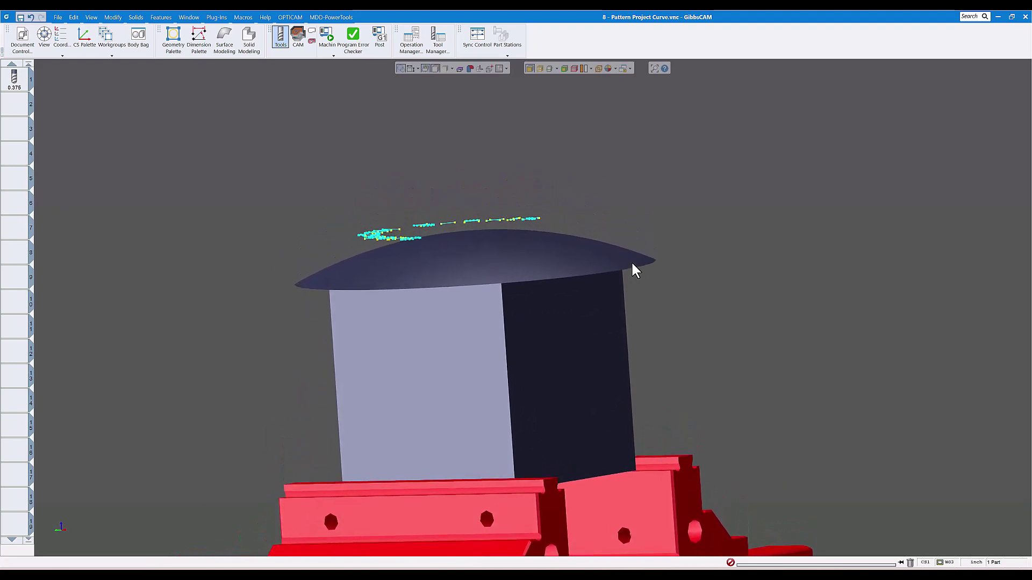
- Open the first Project Curve operation's parameters and review its projection curves, leaving the selection as is
left_click(298, 38)
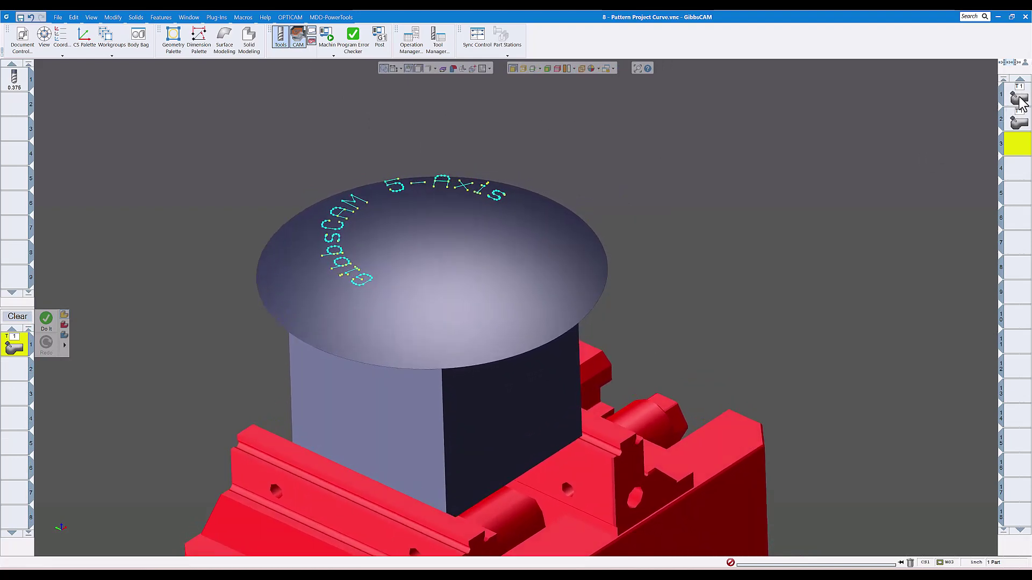
left_click(1019, 98)
double_click(1020, 99)
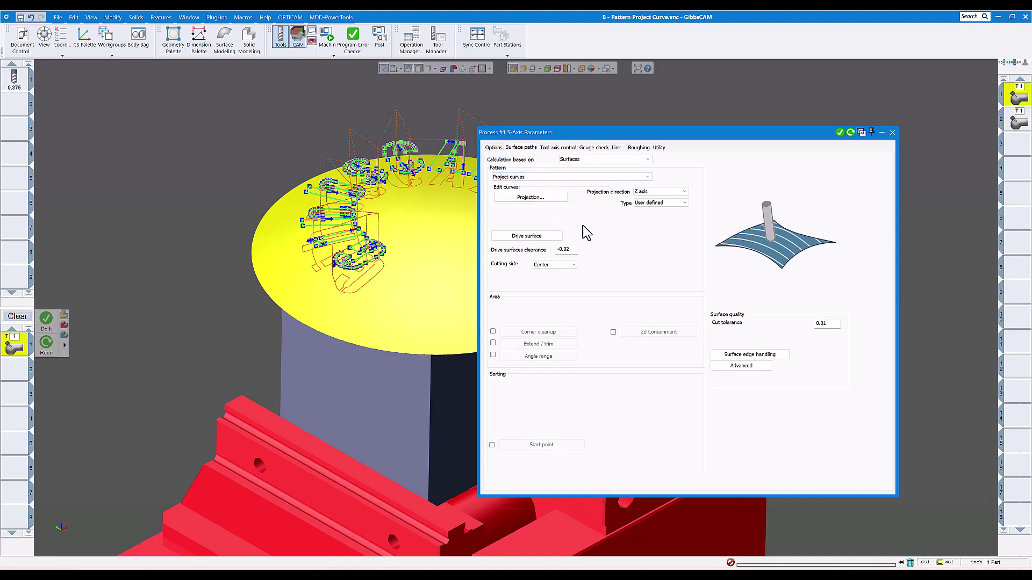
left_click(529, 197)
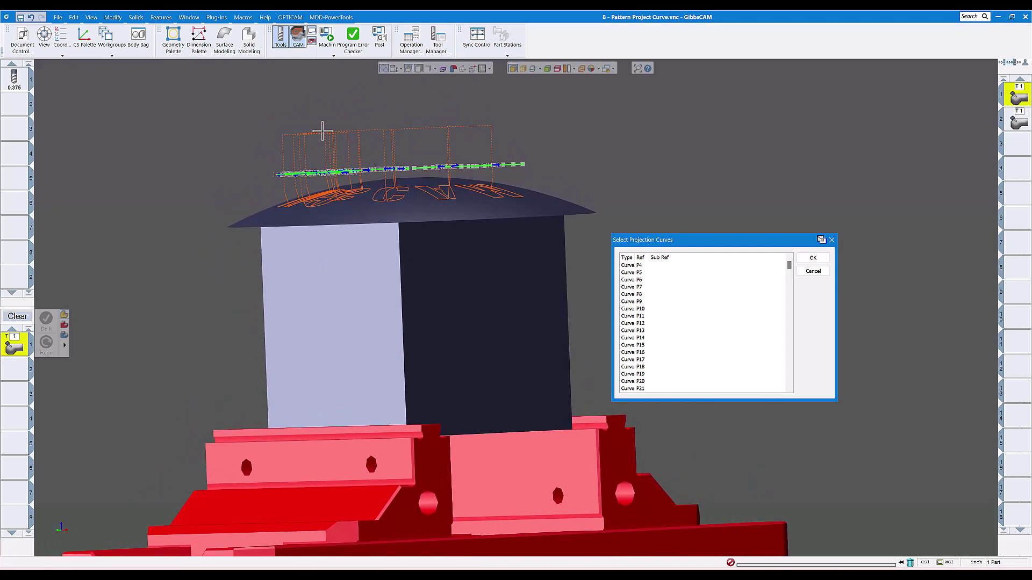
left_click_drag(264, 130, 588, 180)
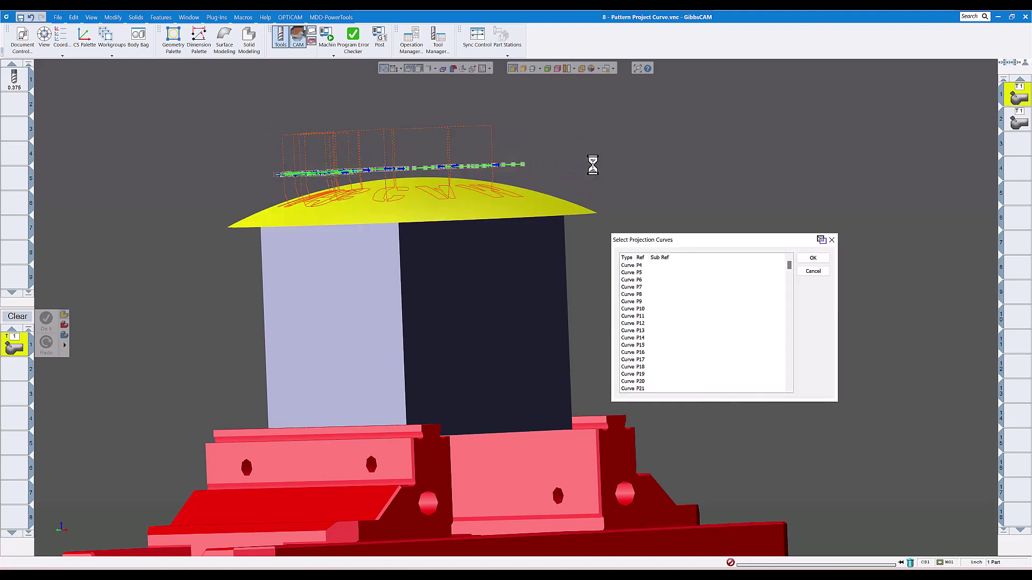
left_click(807, 271)
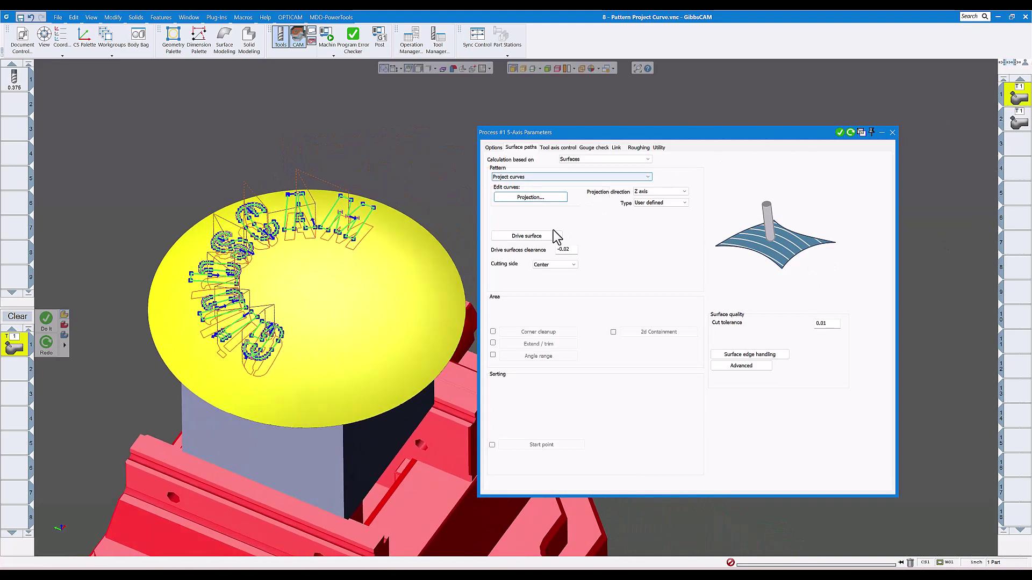
- Review the drive surfaces selected for the first operation's projected curves
left_click(535, 237)
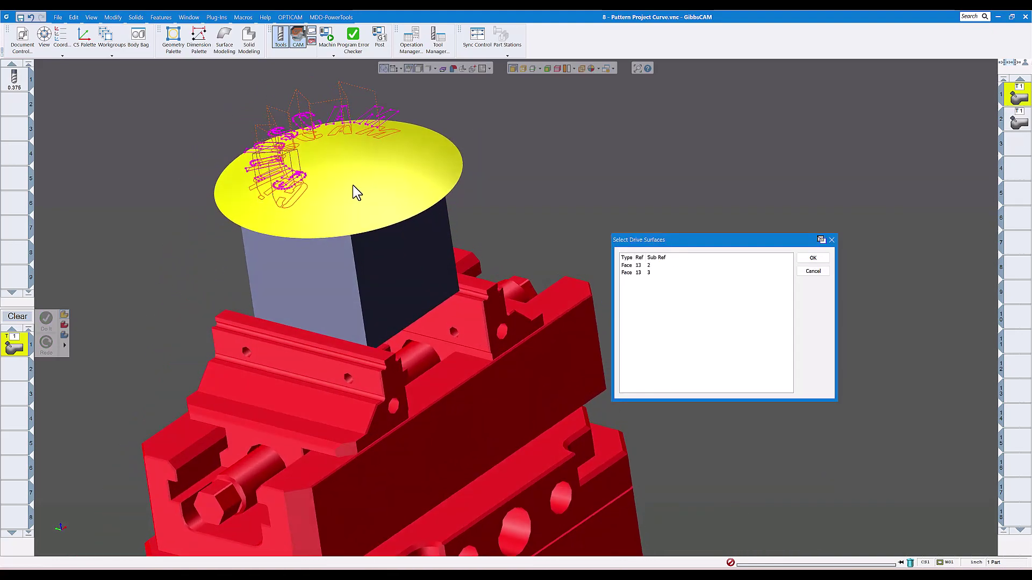
middle_click_drag(352, 185, 376, 221)
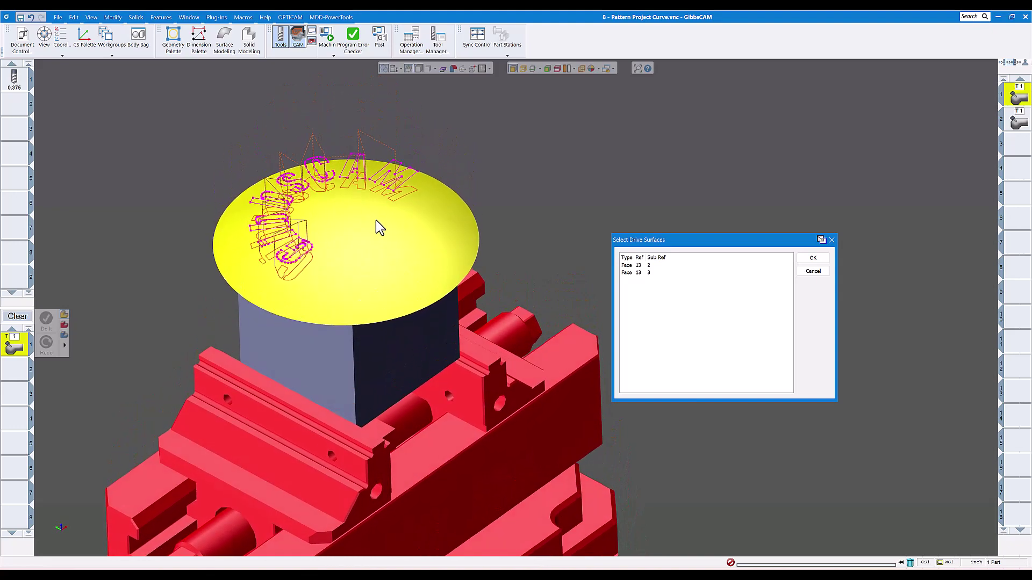
left_click(813, 261)
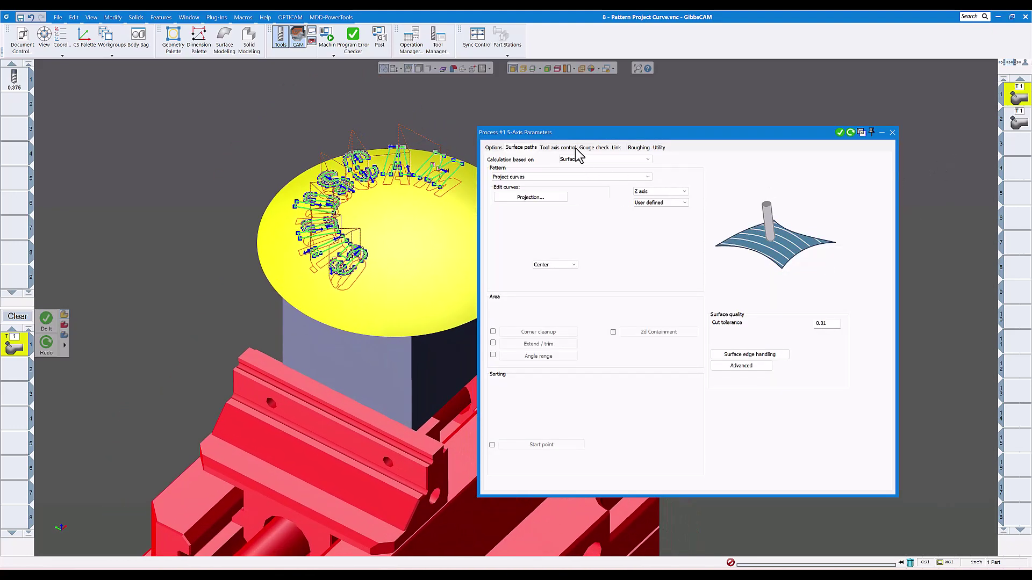
- Review the first operation's tool axis control, including the lead angle and side tilt angle
left_click(569, 148)
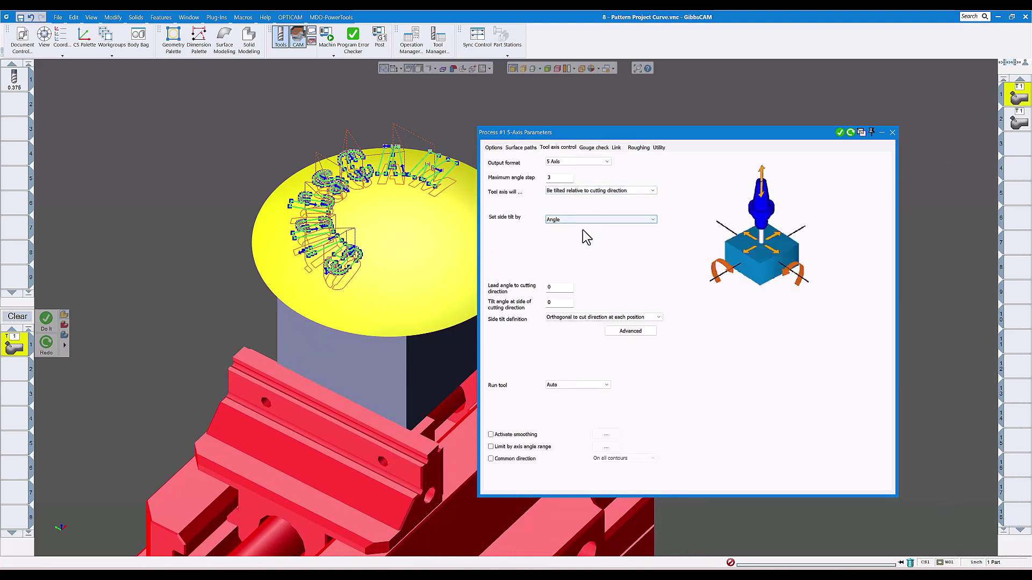
left_click(564, 289)
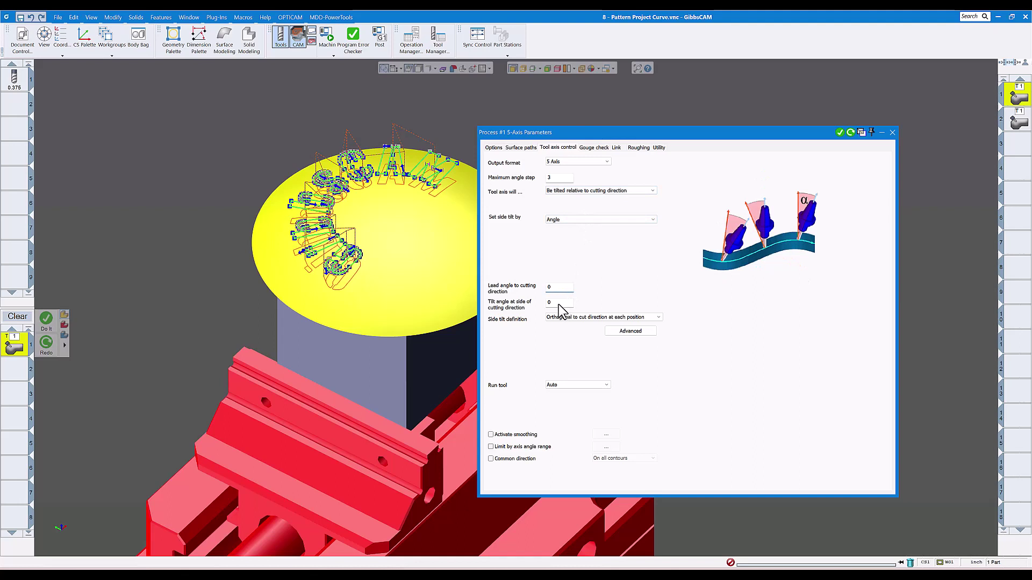
left_click(559, 305)
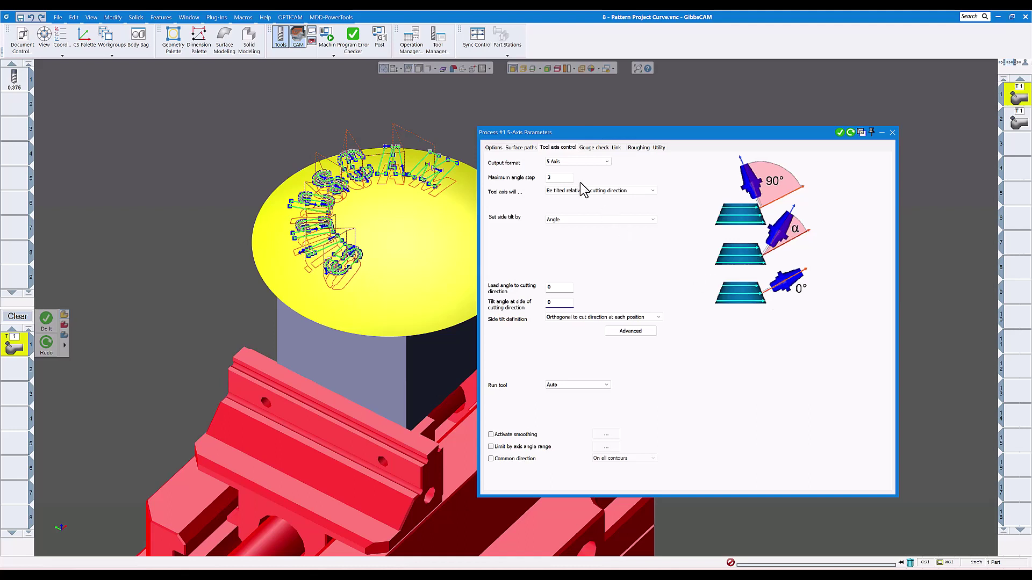
- Review the first operation's gouge check, link, roughing and utility settings, and close its parameters
left_click(591, 148)
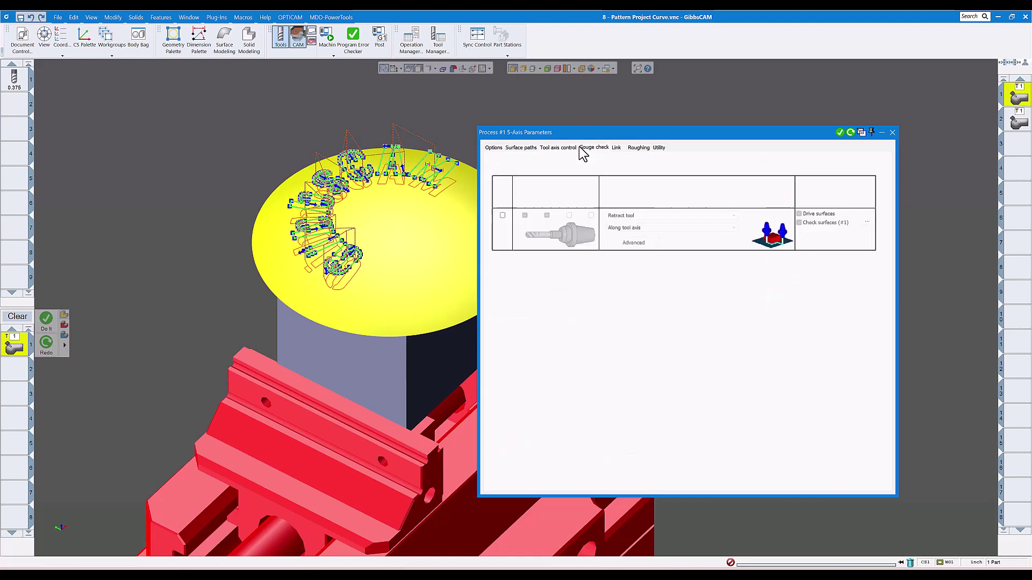
left_click(616, 148)
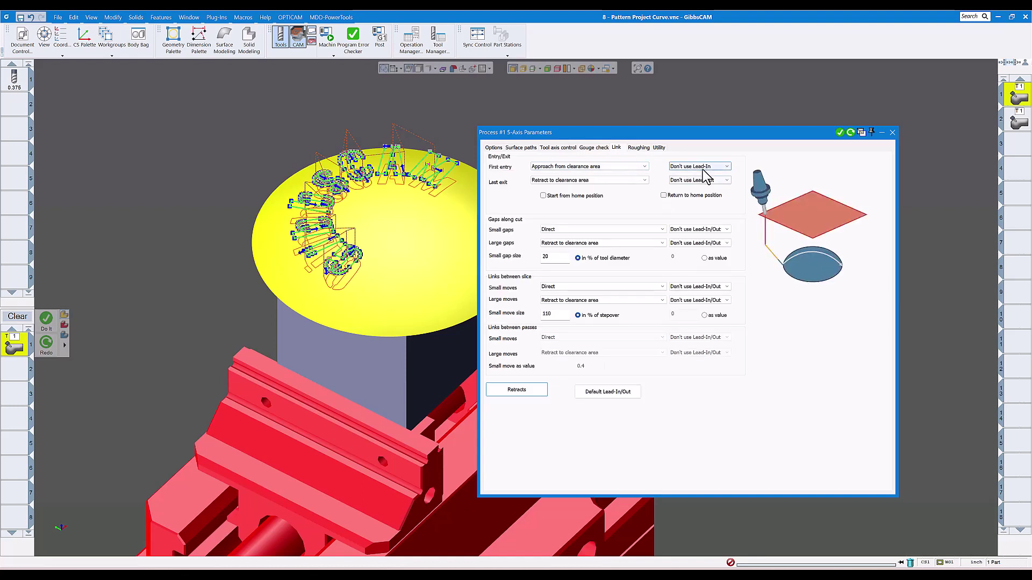
left_click(638, 148)
left_click(656, 148)
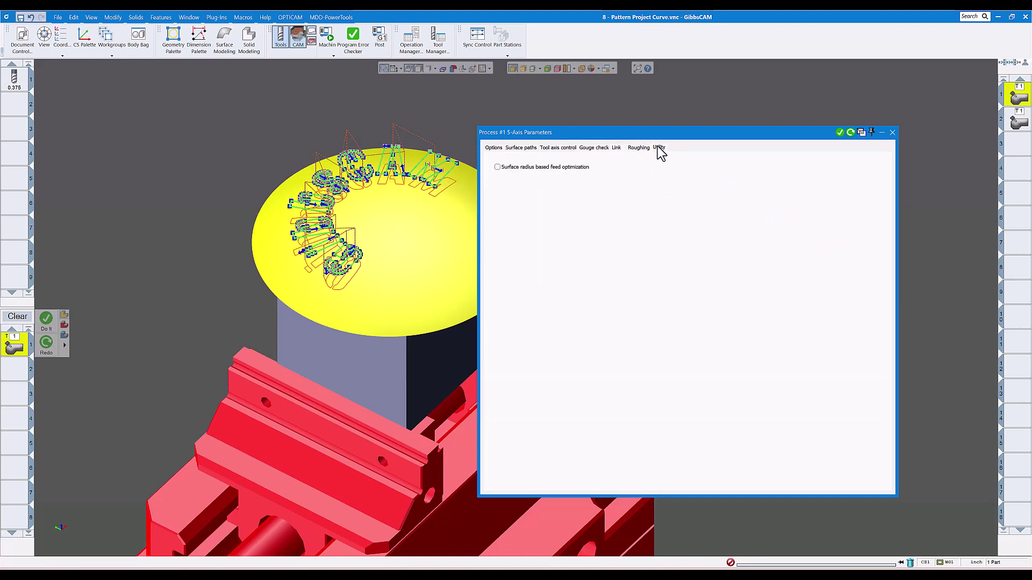
left_click(892, 133)
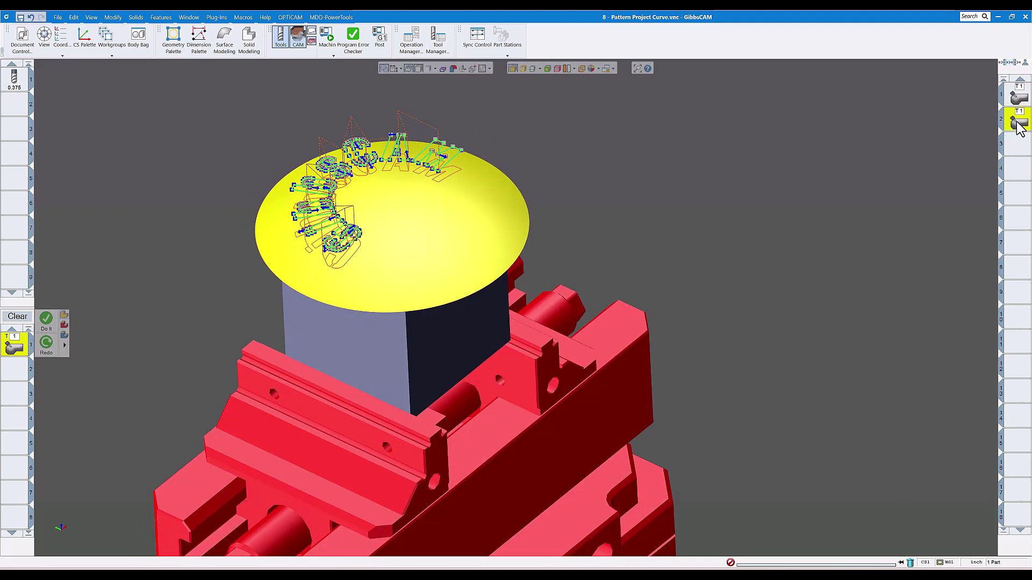
- Open the second operation's parameters and review its surface paths and tool axis control
double_click(1017, 125)
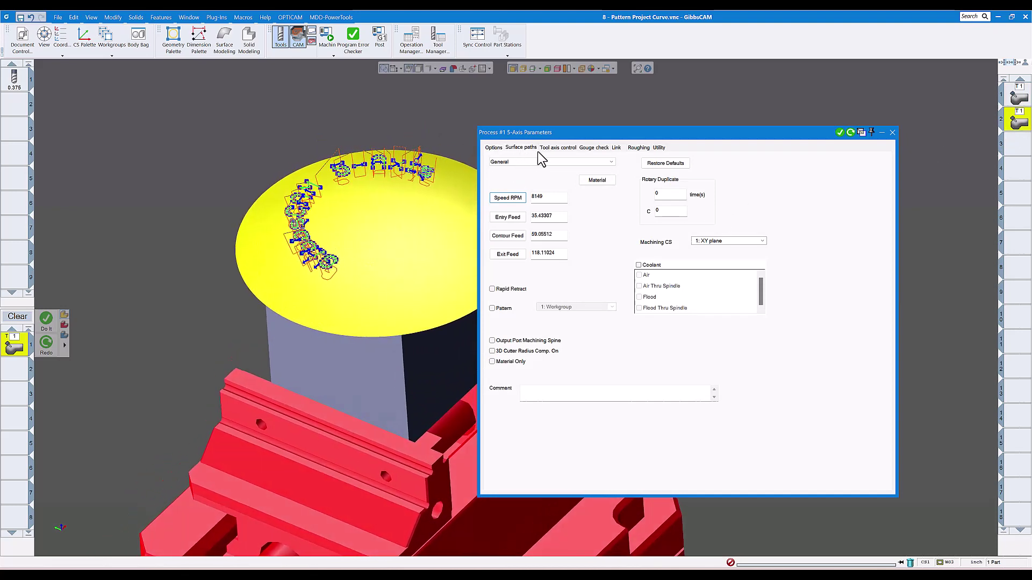
left_click(533, 148)
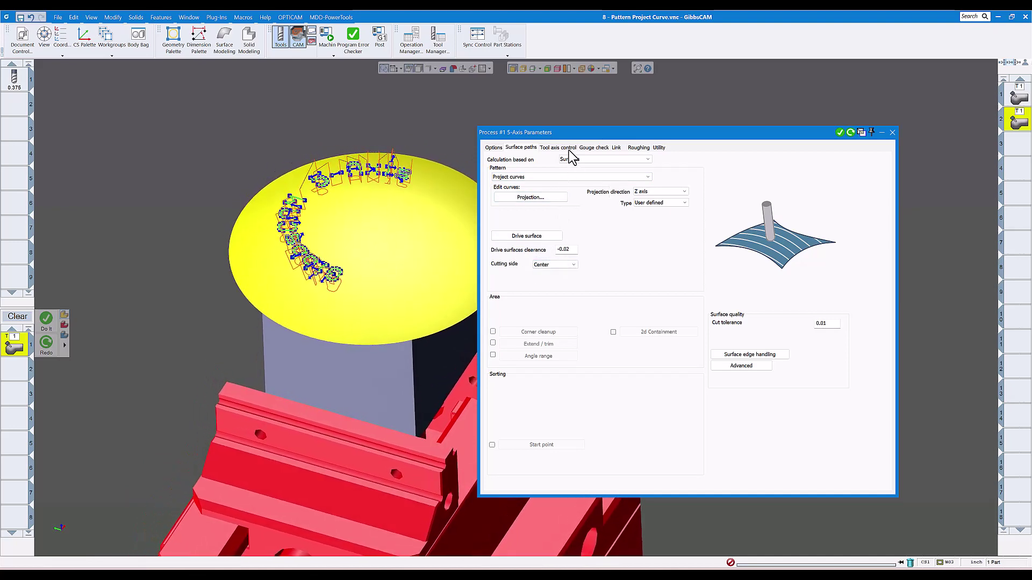
left_click(559, 147)
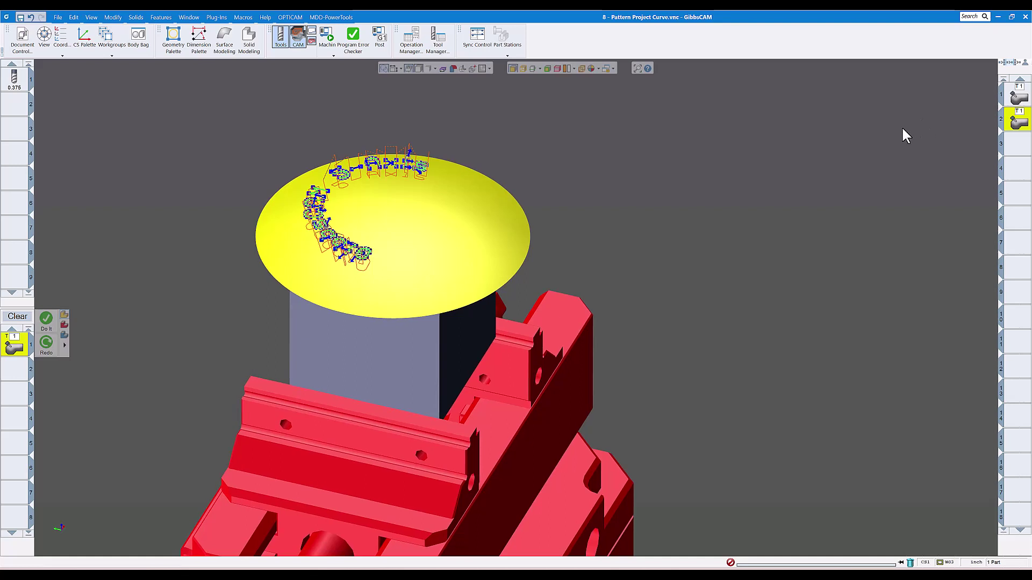
- Deactivate the second operation so that only the first one is simulated
left_click(1019, 147)
left_click(1017, 117)
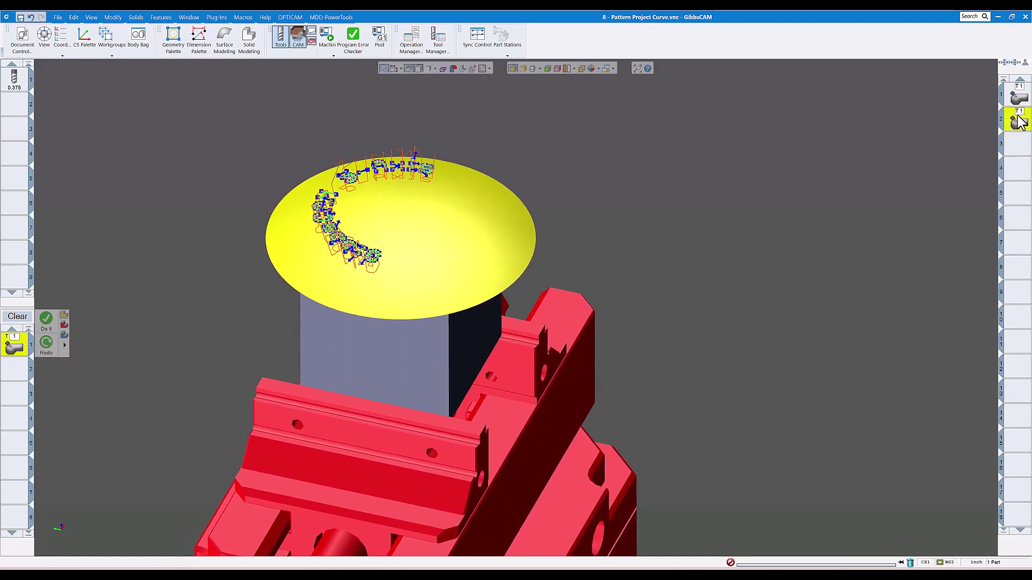
right_click(1020, 121)
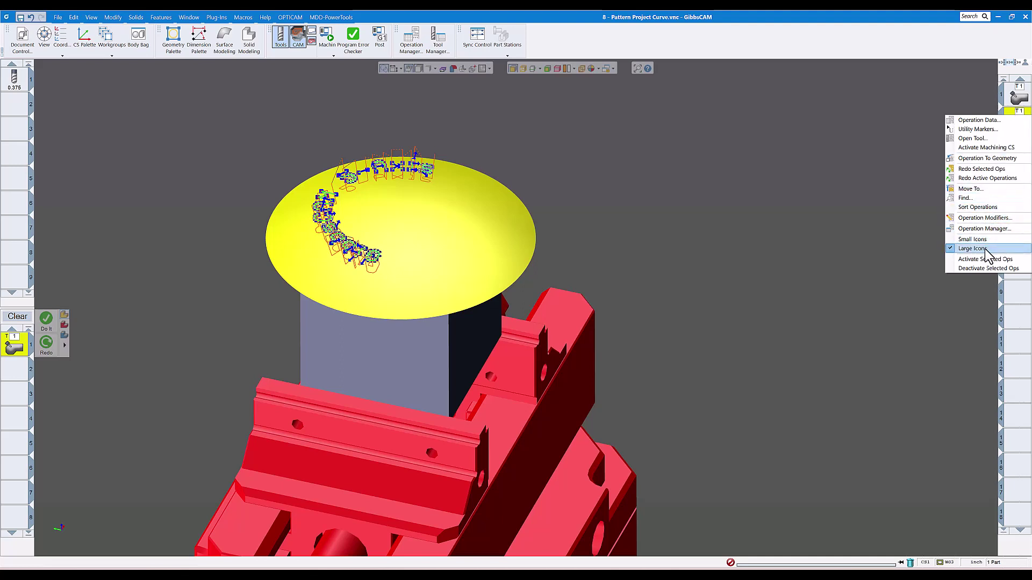
left_click(977, 269)
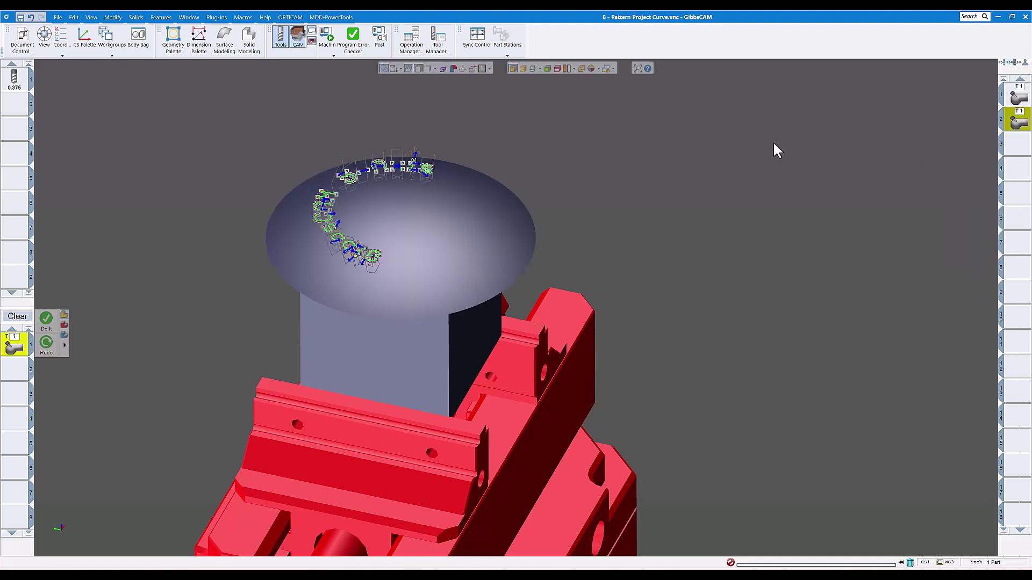
- Start Op Sim with the point of view locked to Machine
left_click(329, 55)
left_click(331, 58)
left_click(332, 57)
left_click(338, 70)
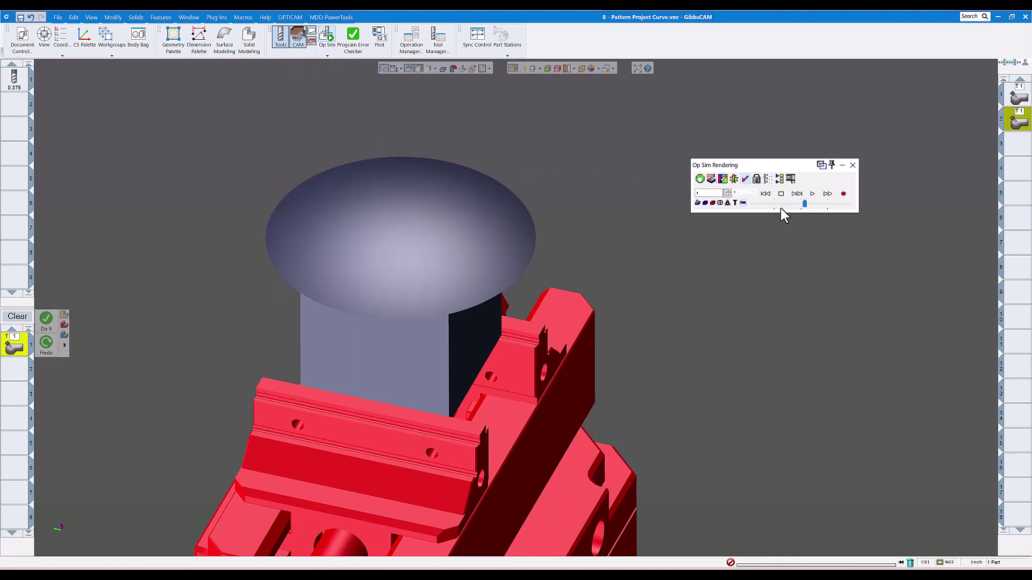
left_click(756, 179)
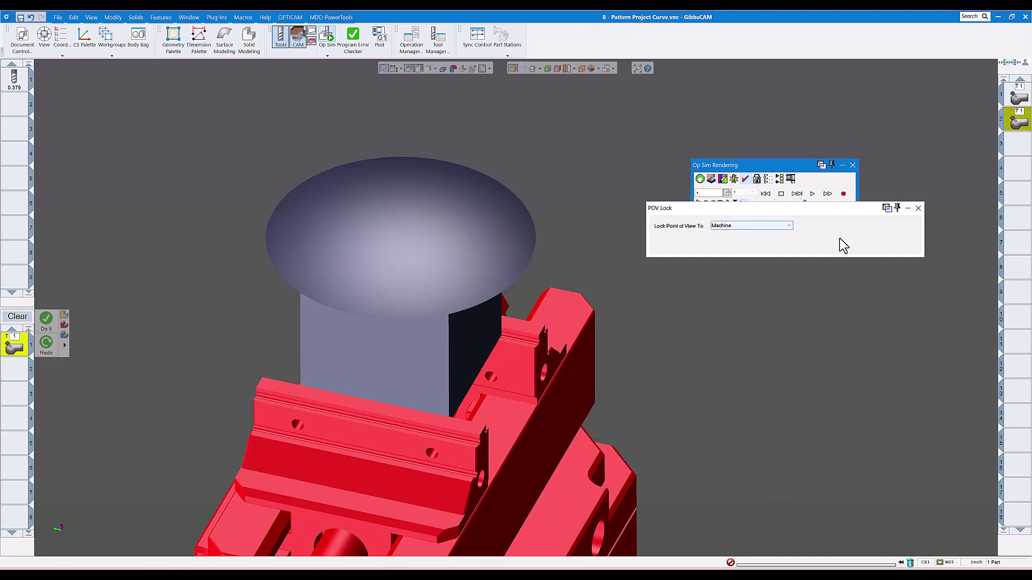
left_click(918, 208)
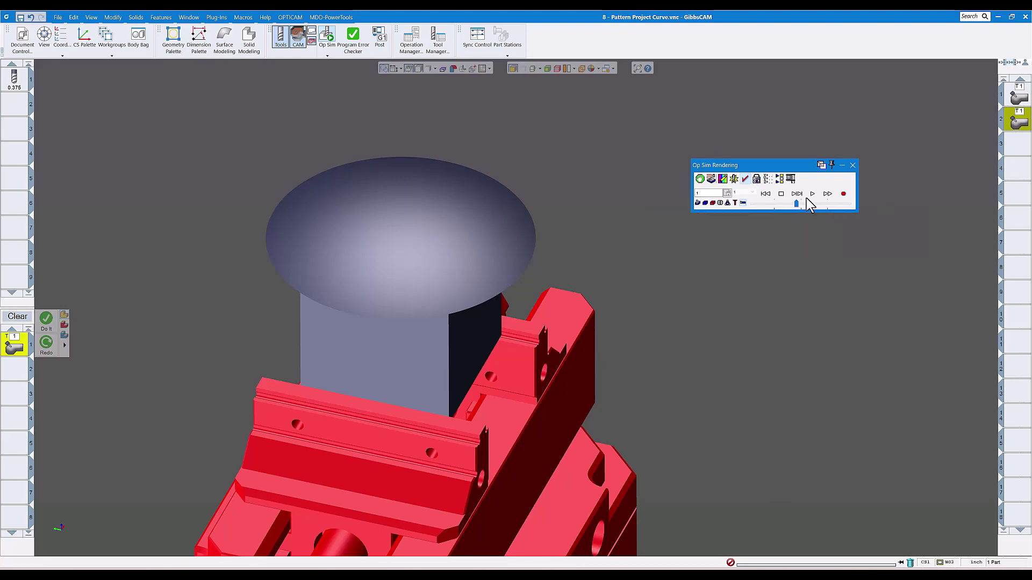
- Run the first engraving operation in Op Sim with an adjusted playback speed, and close the simulation
left_click(813, 196)
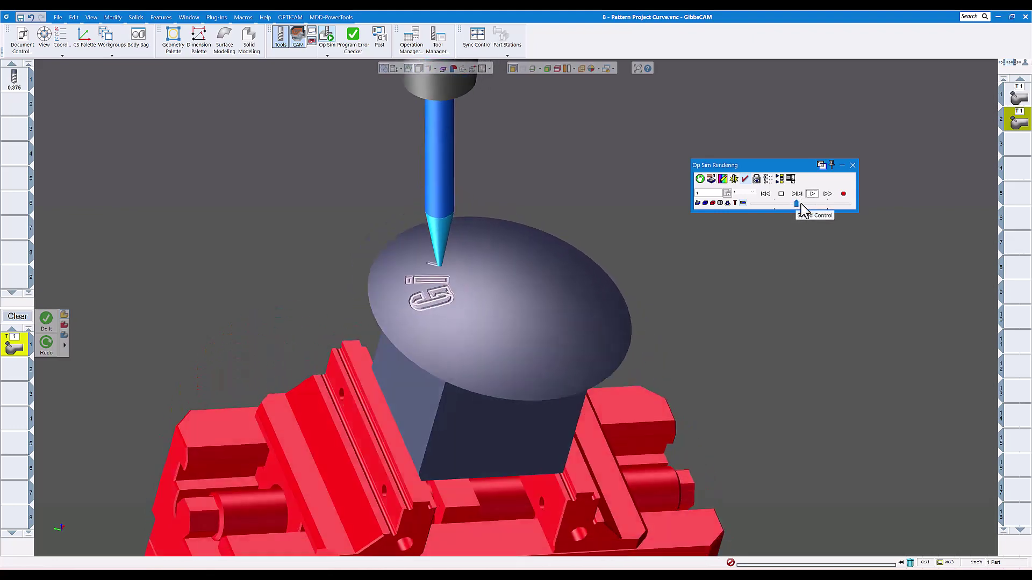
left_click_drag(800, 204, 807, 205)
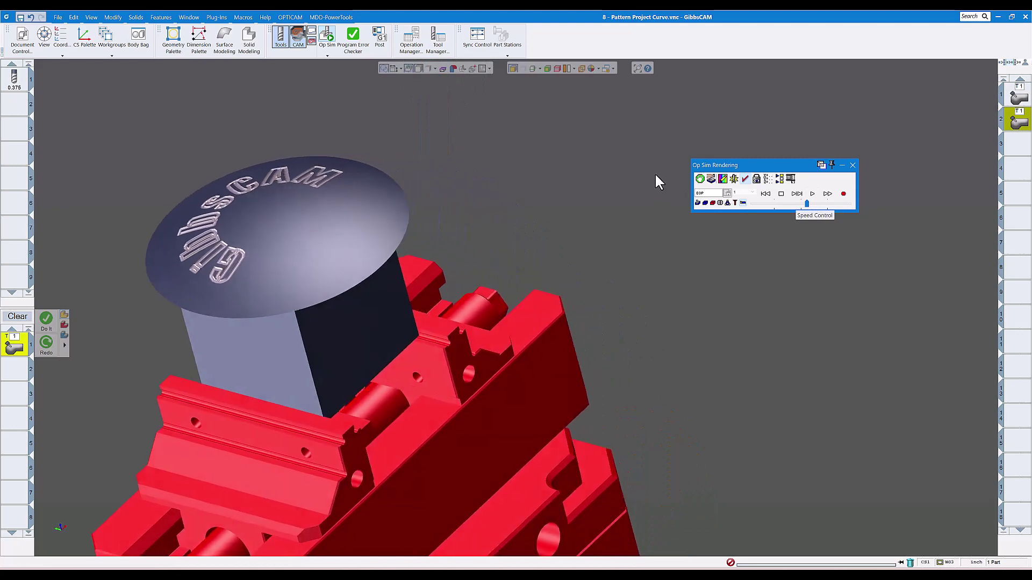
left_click(852, 165)
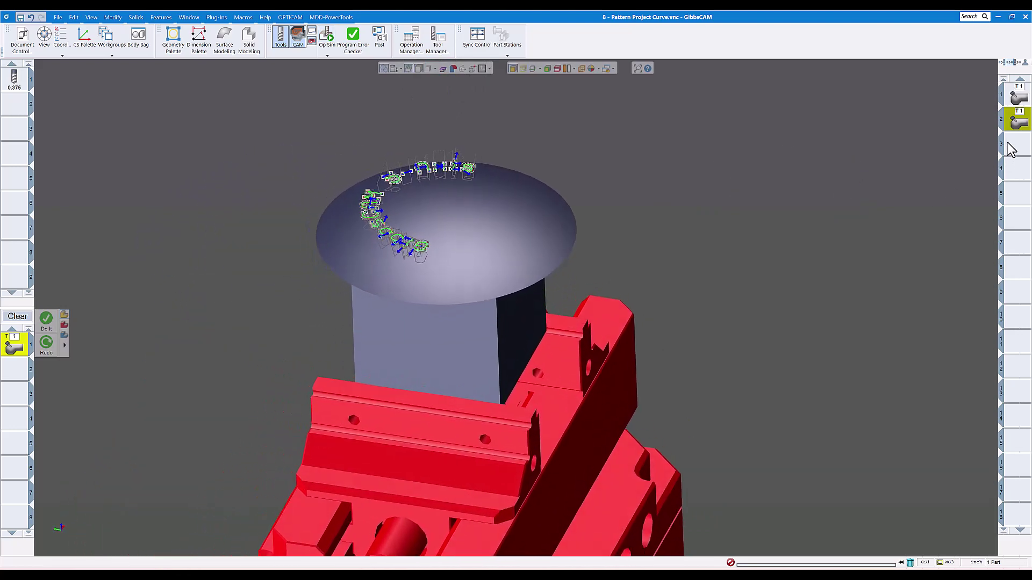
- Activate the second operation and deactivate the first one
right_click(1019, 122)
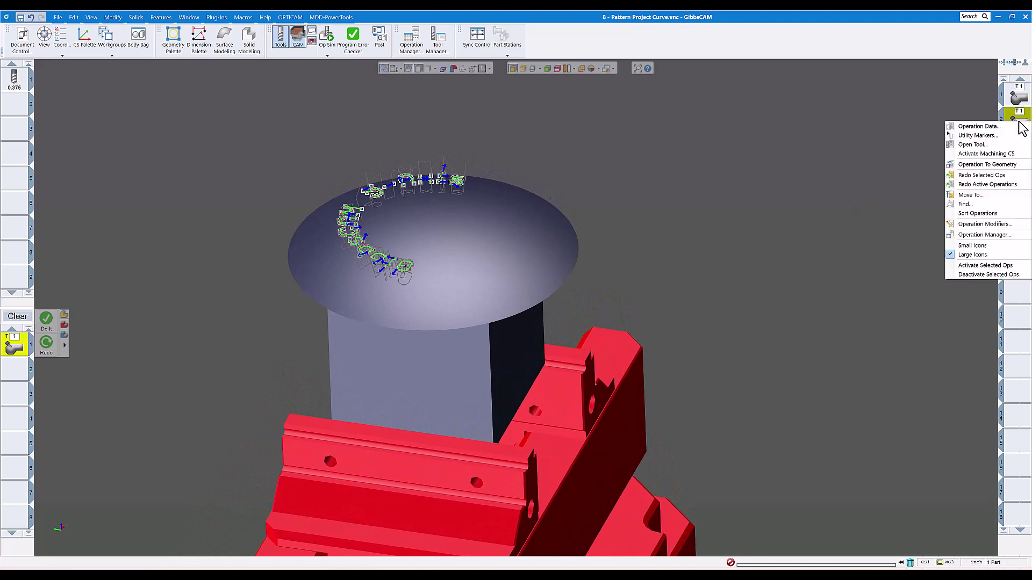
left_click(985, 264)
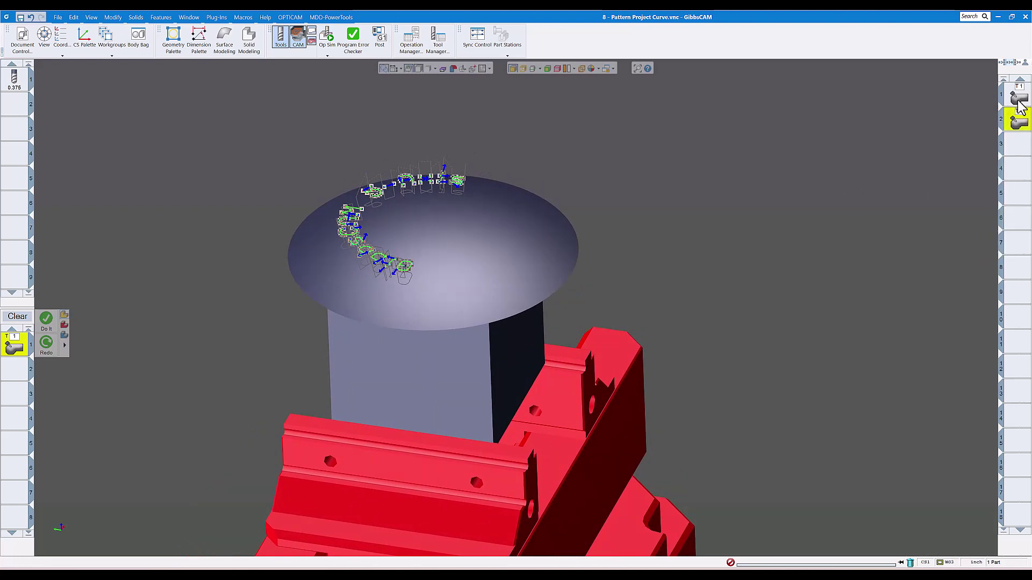
right_click(1019, 104)
left_click(979, 247)
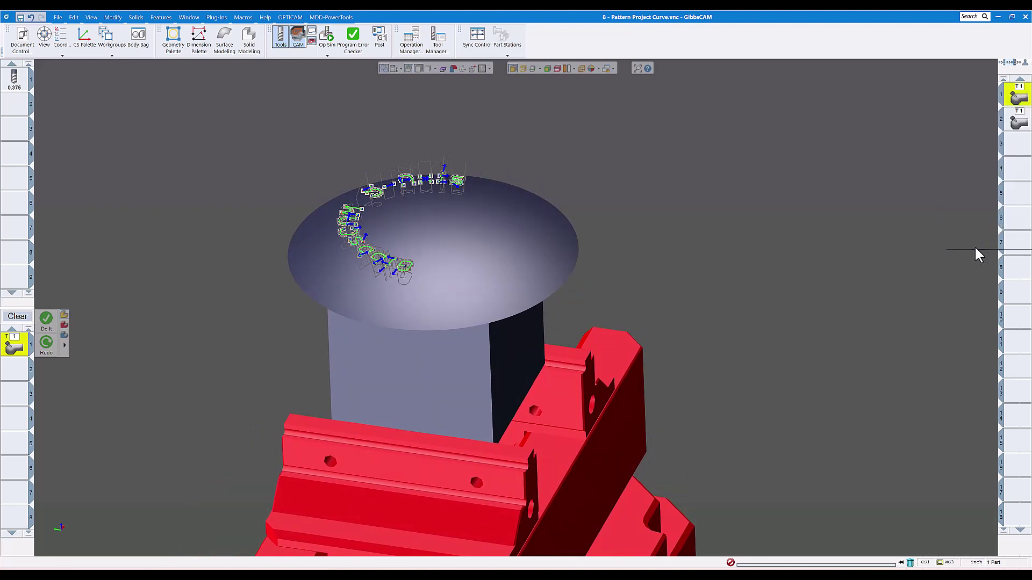
- Run the second engraving operation in Op Sim and close the simulation
left_click(329, 36)
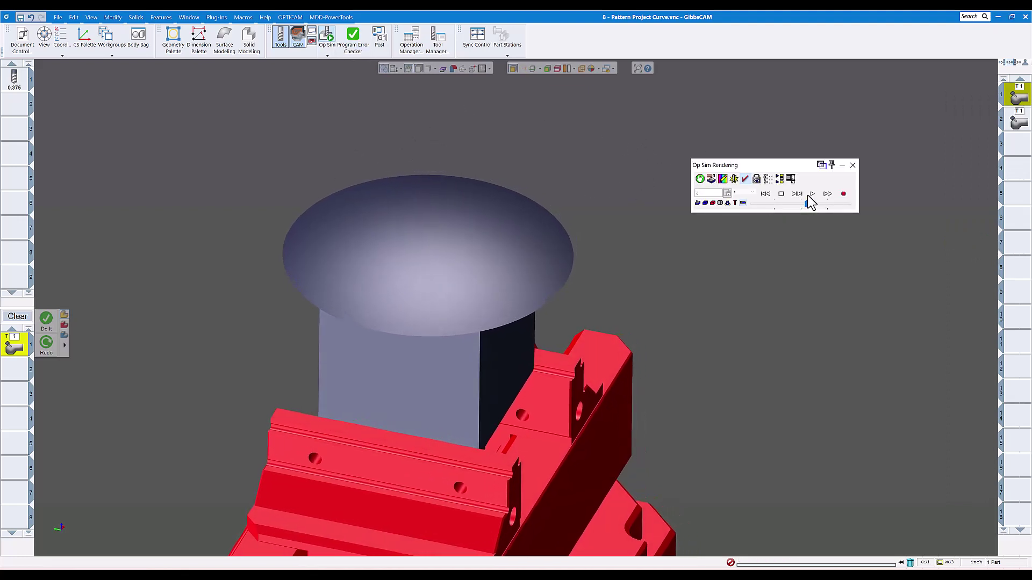
left_click(810, 195)
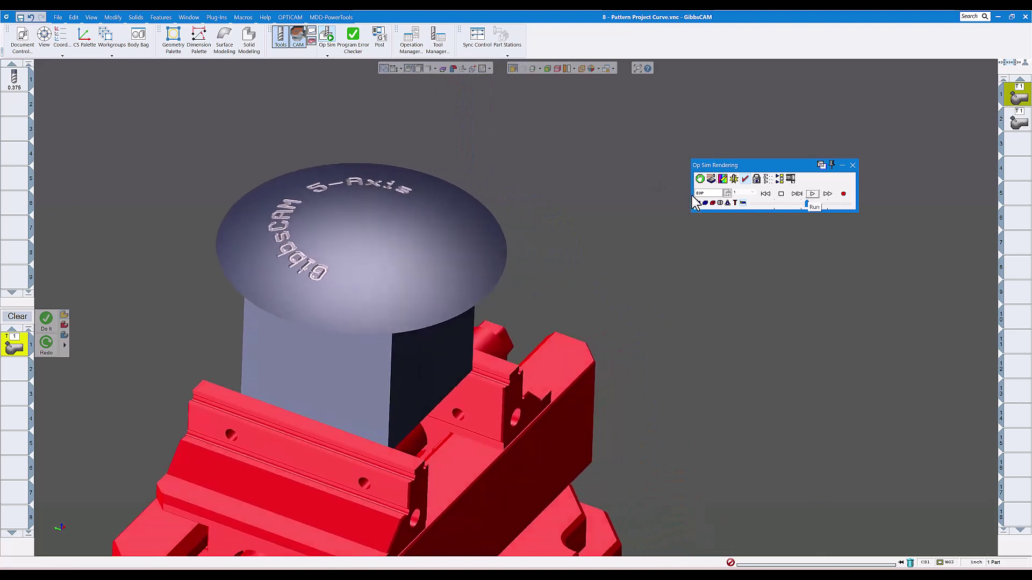
left_click(853, 165)
- Switch to Machine Sim and run the second engraving operation on the full machine
left_click(327, 56)
left_click(347, 84)
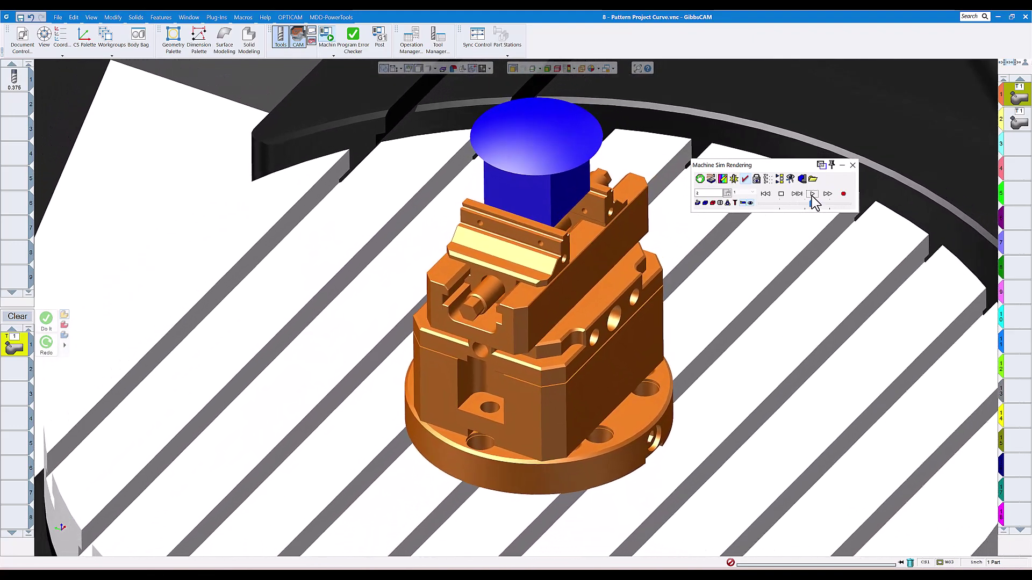
left_click(812, 195)
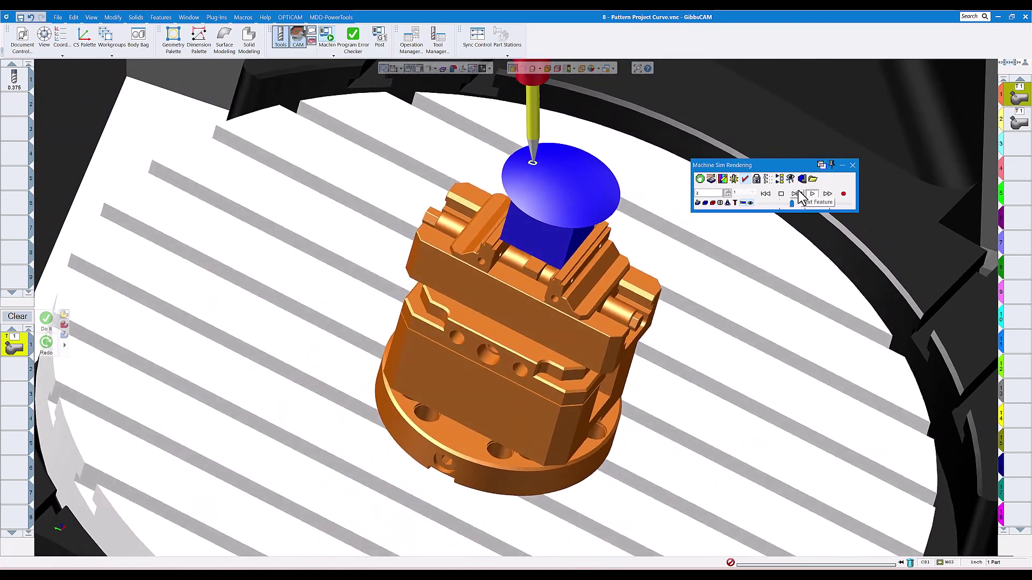